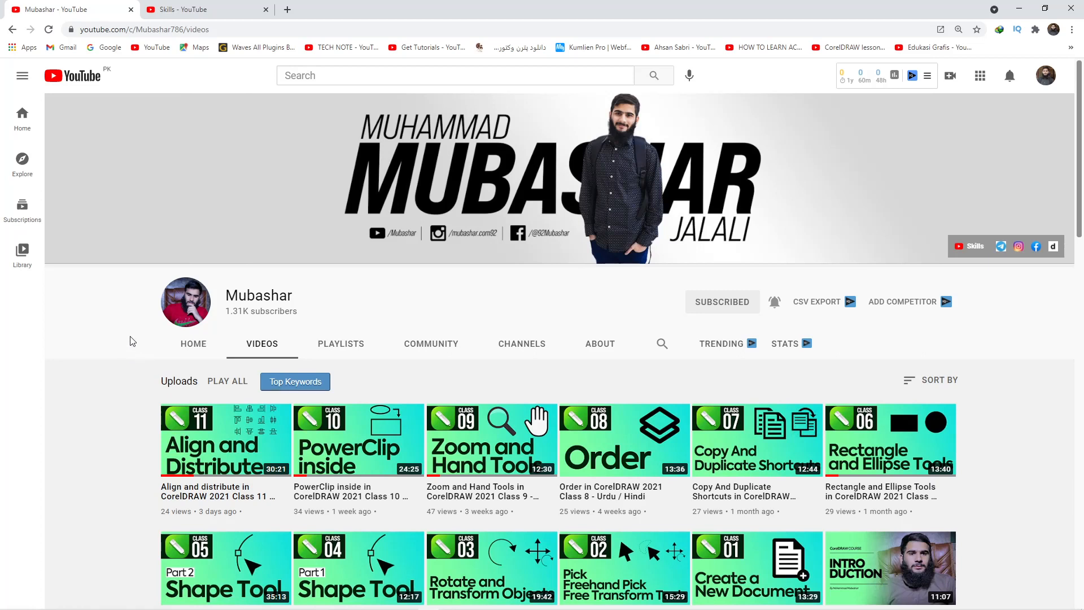
Step: Look through the uploaded videos on the Skills YouTube channel
left_click(197, 5)
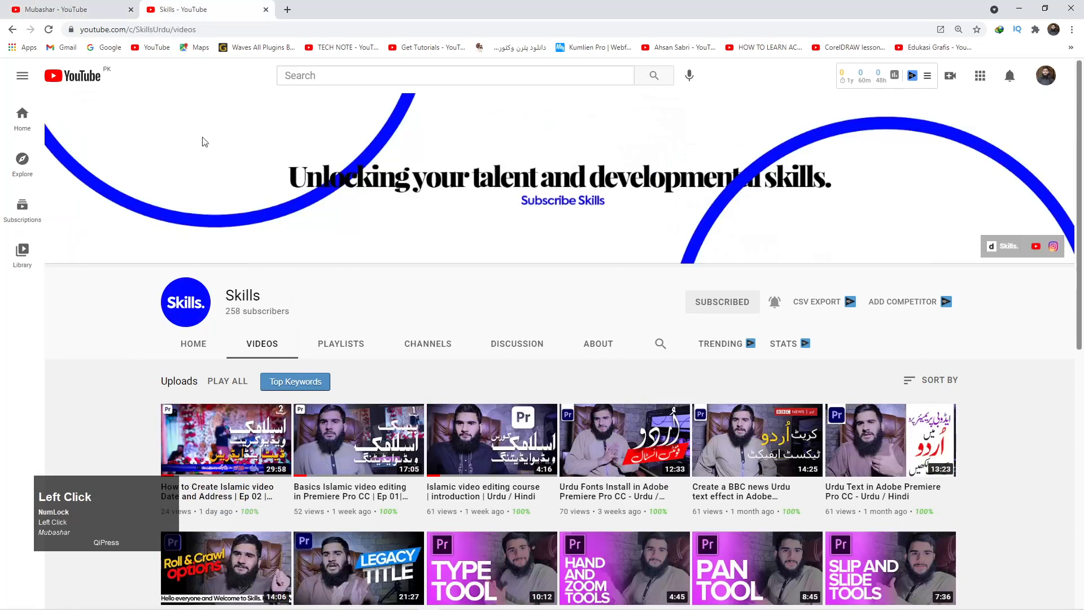
scroll(156, 367, "down", 3)
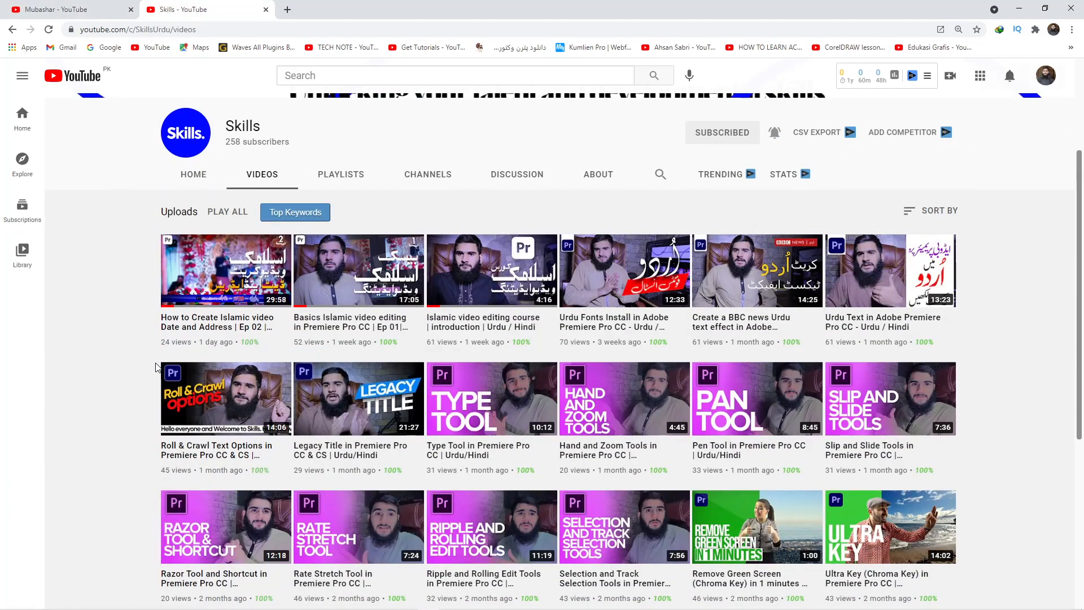
scroll(157, 367, "up", 3)
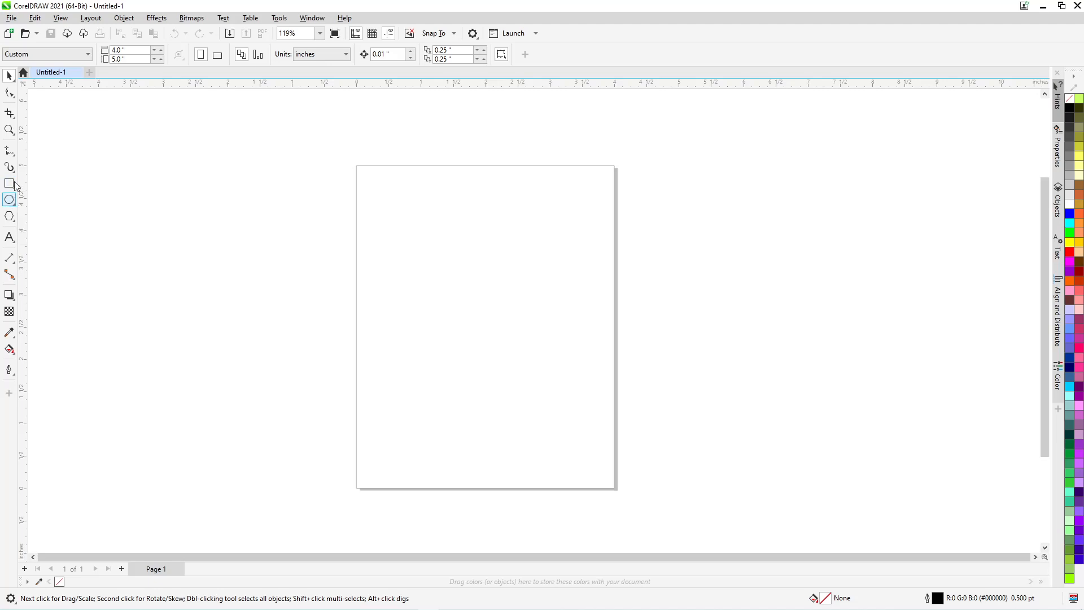
Step: Draw a circle beside the page, duplicate it so the copy overlaps it, and place the selected pair on the page
left_click(9, 200)
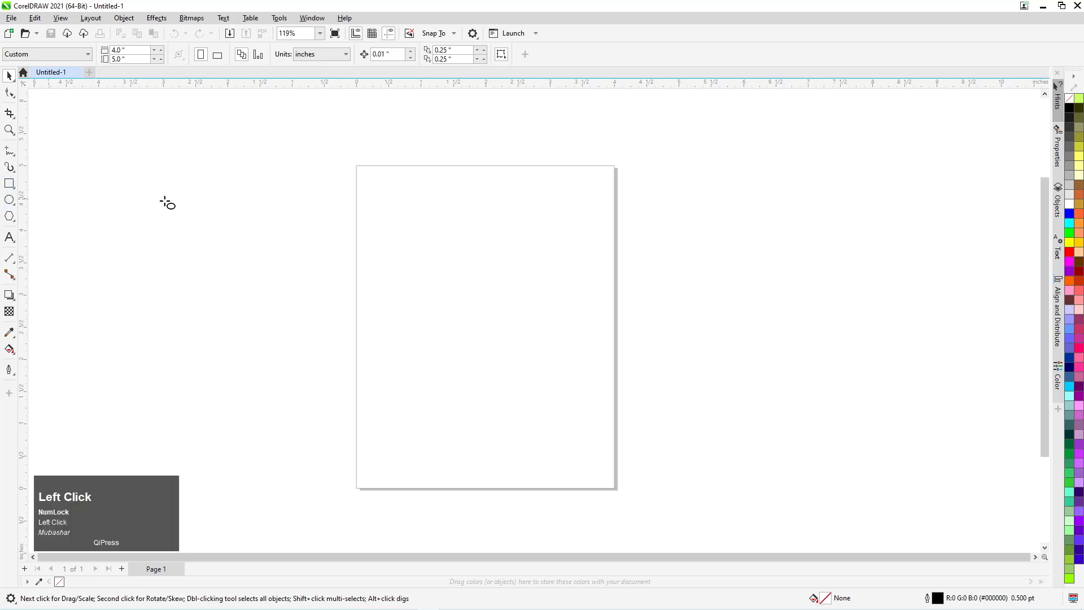
left_click_drag(203, 164, 267, 328)
left_click(9, 75)
mouse_move(346, 251)
left_mouse_down()
mouse_move(338, 266)
mouse_move(345, 235)
left_mouse_up()
right_click(344, 235)
left_click_drag(98, 158, 531, 405)
left_click_drag(347, 287, 533, 313)
left_click(562, 228)
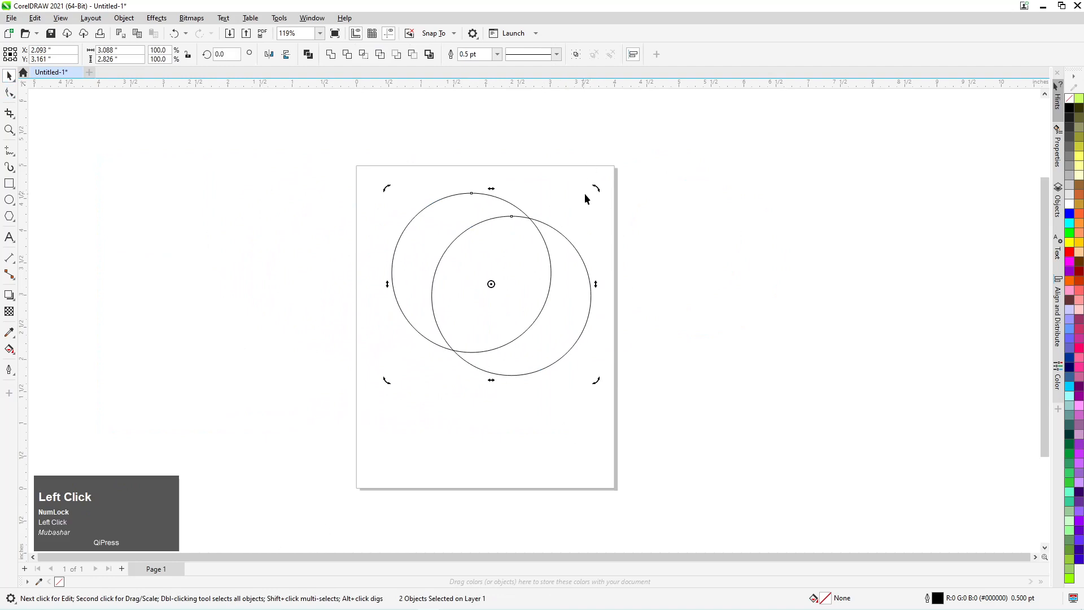
Step: Rotate the two overlapping circles together to about 35° and shift the pair slightly on the page
left_click_drag(596, 191, 501, 150)
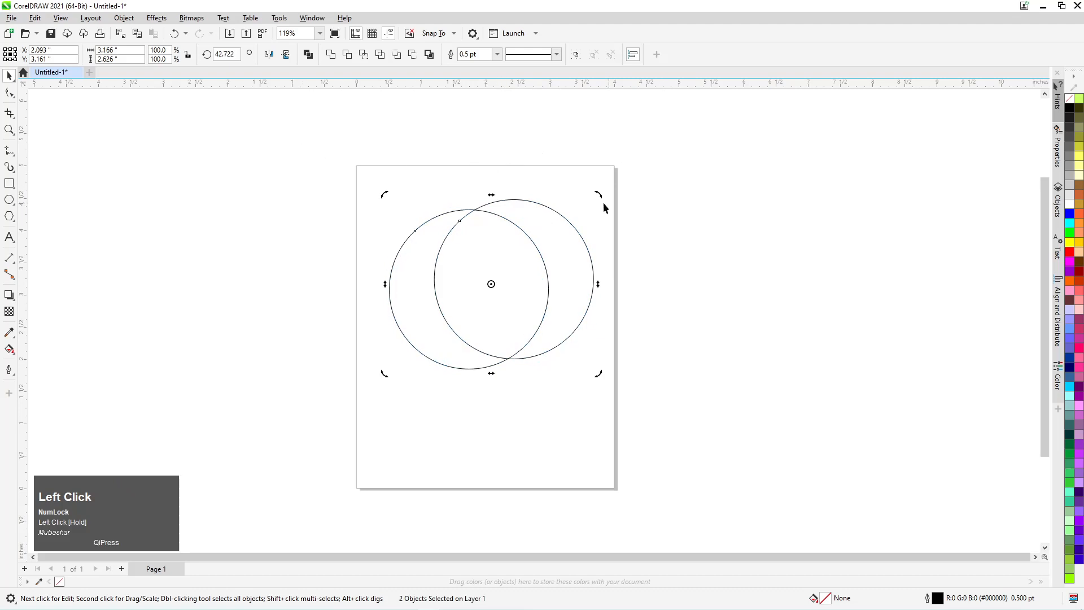
left_click_drag(602, 196, 602, 240)
left_click_drag(599, 201, 589, 168)
left_click(238, 203)
left_click_drag(301, 175, 686, 423)
left_click_drag(502, 334, 437, 329)
left_click_drag(404, 244, 462, 251)
left_click_drag(223, 151, 692, 379)
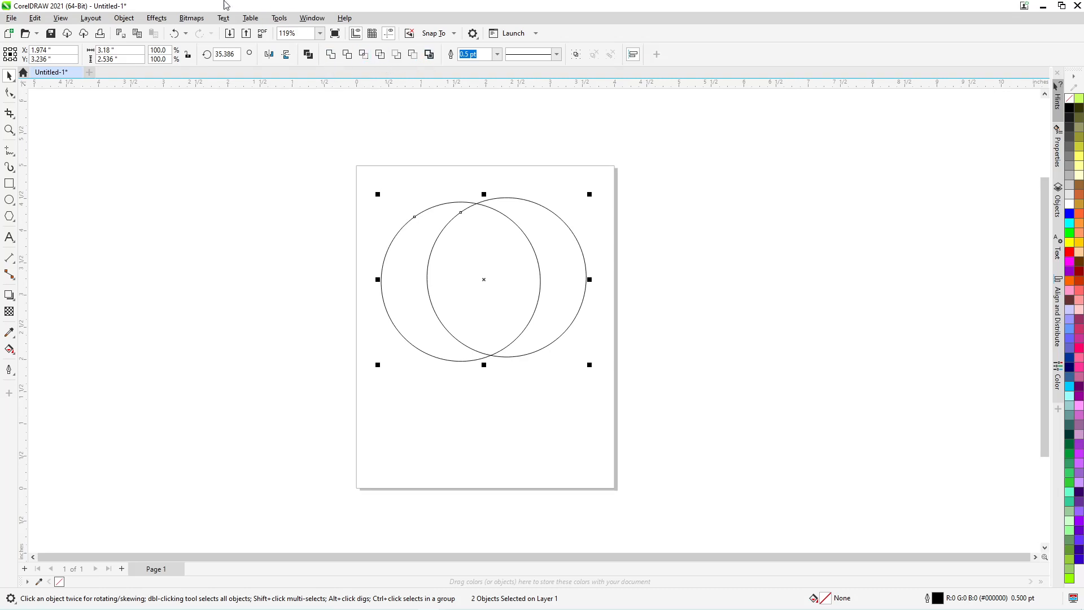
Step: Combine the two overlapping circles into one curve and move it toward the page's left edge
left_click(124, 18)
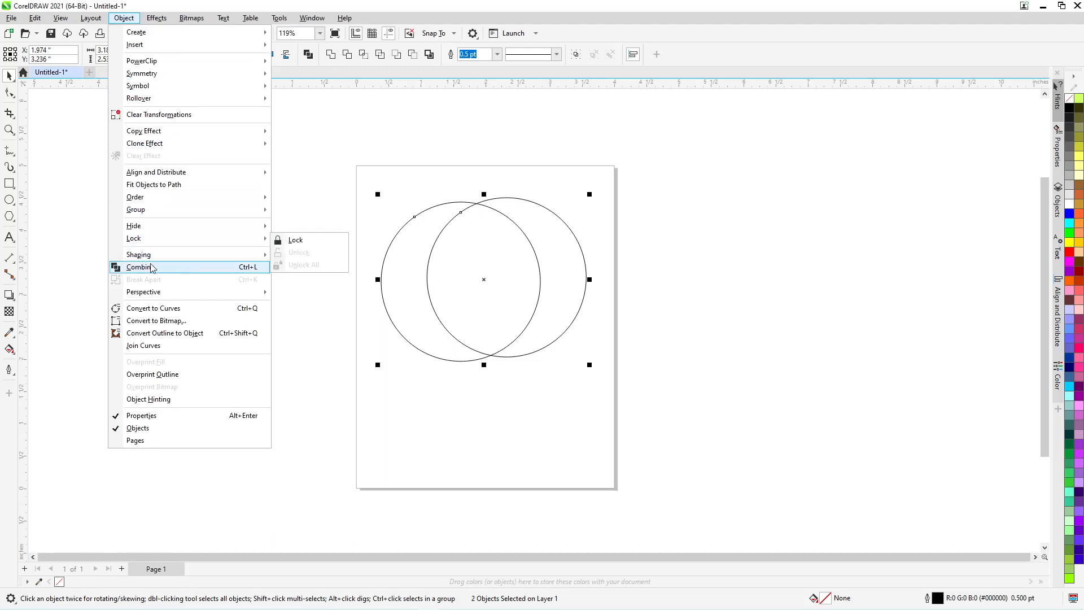
mouse_move(140, 263)
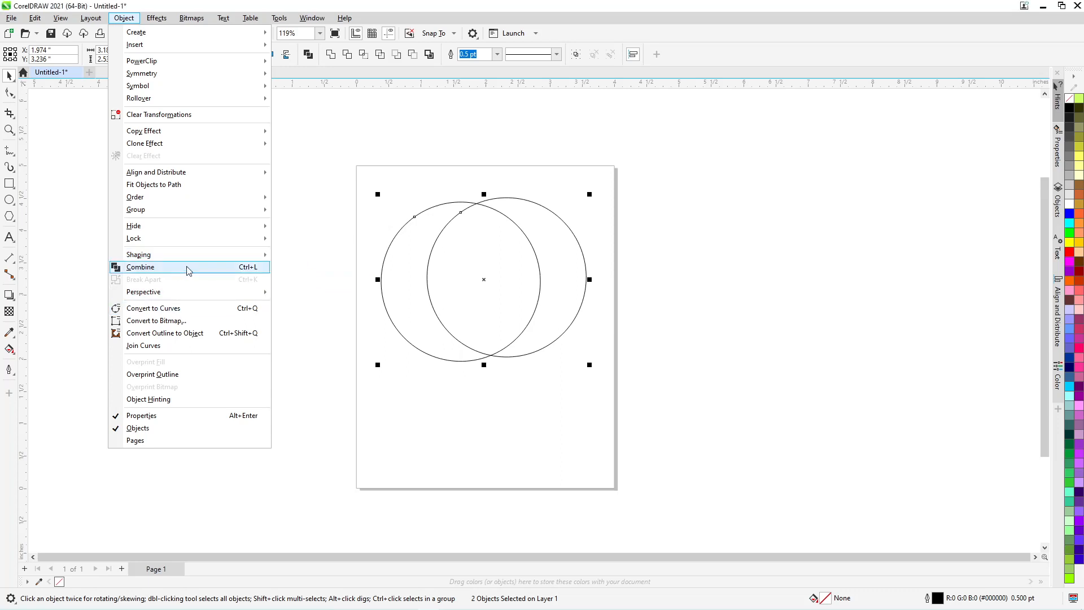
left_click(355, 121)
left_click_drag(285, 138, 707, 441)
left_click(314, 57)
left_click(340, 346)
left_click_drag(395, 288, 187, 307)
left_click_drag(194, 310, 356, 263)
Step: Fill the combined curve with light orange (R255 G204 B153) and move it over the page's right edge
left_click(1079, 252)
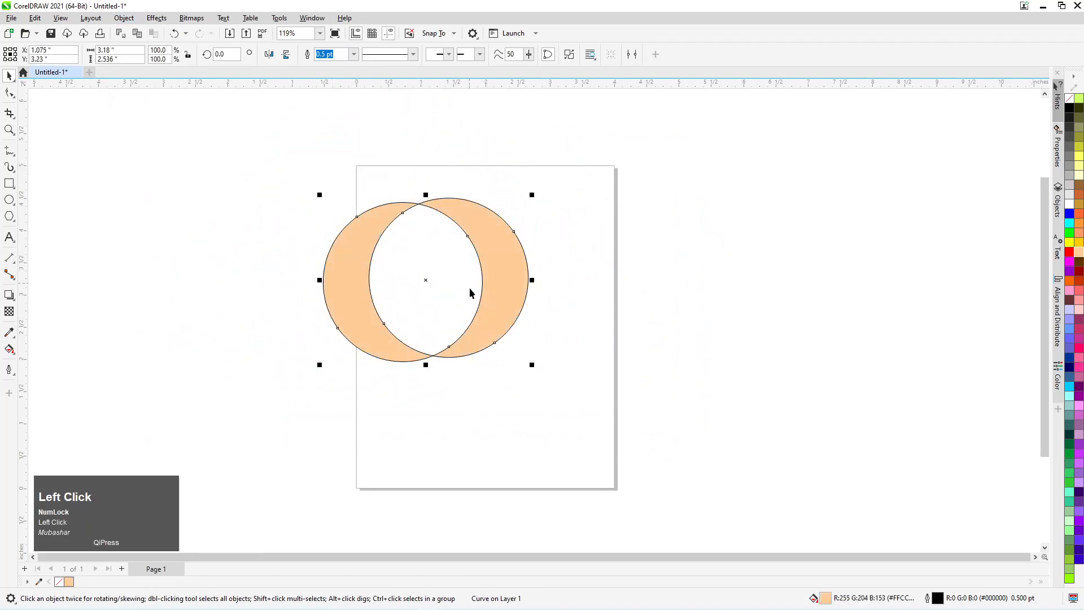
left_click_drag(358, 270, 384, 186)
left_click_drag(386, 148, 388, 204)
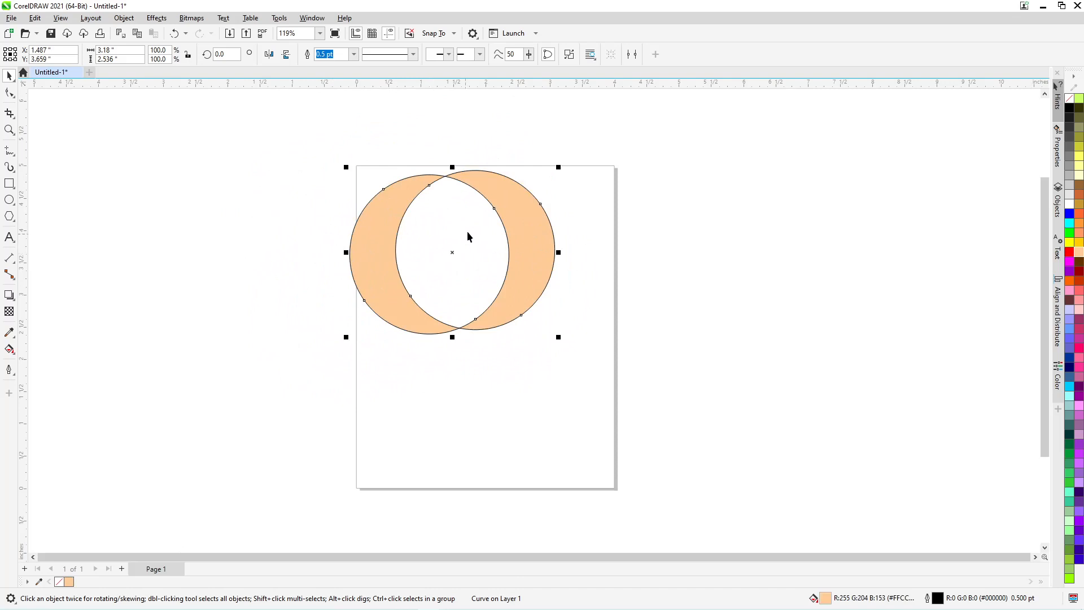
left_click_drag(363, 300, 474, 326)
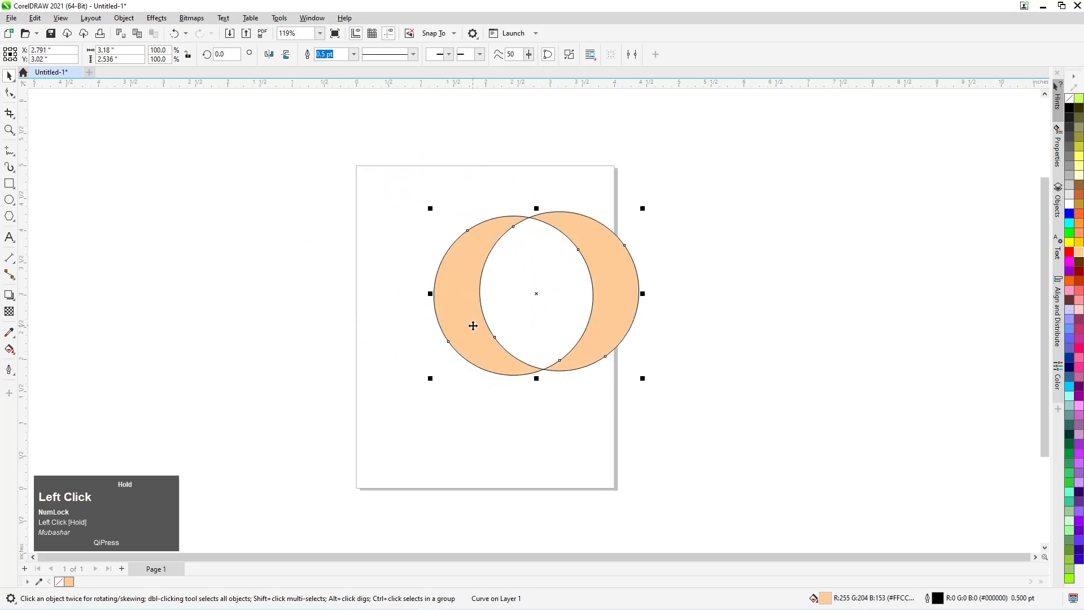
Step: Remove the combined curve's outline, then move it and rotate it to 255°
right_click(1068, 101)
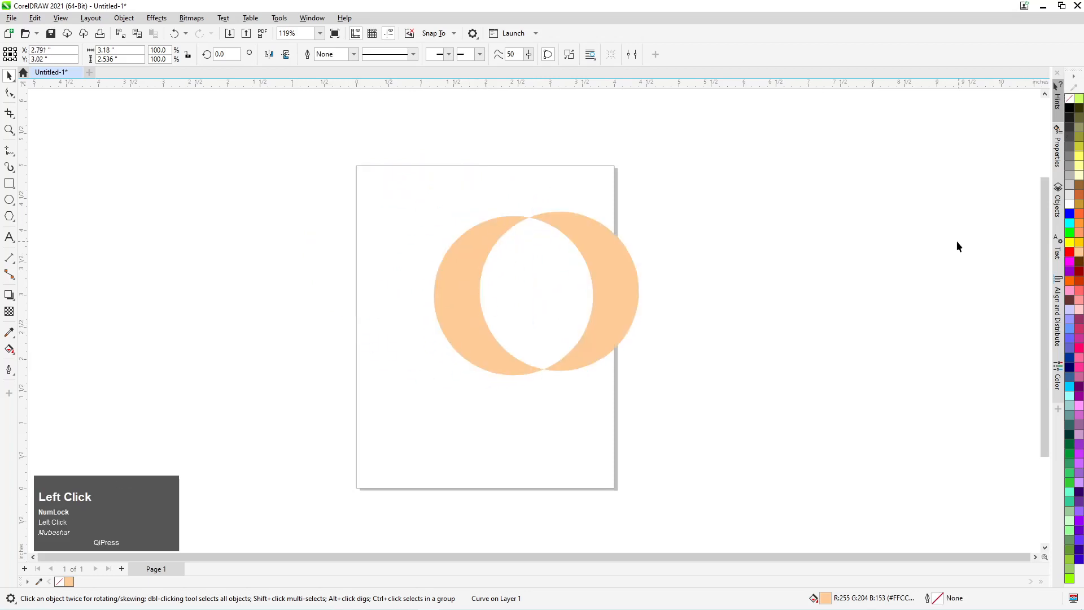
left_click_drag(605, 283, 407, 261)
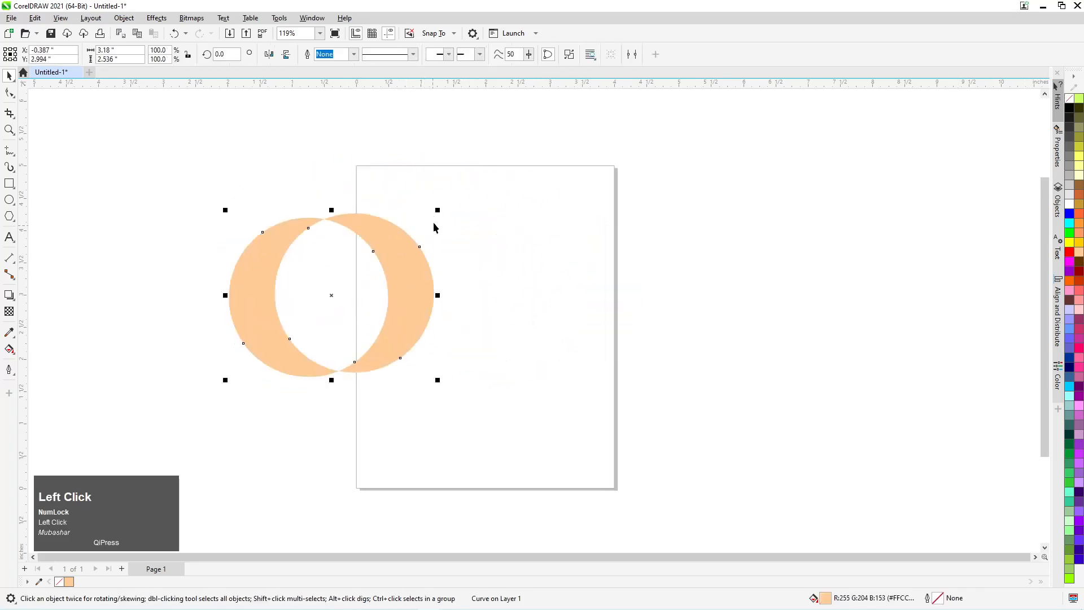
left_click(403, 263)
left_click_drag(438, 212, 354, 345)
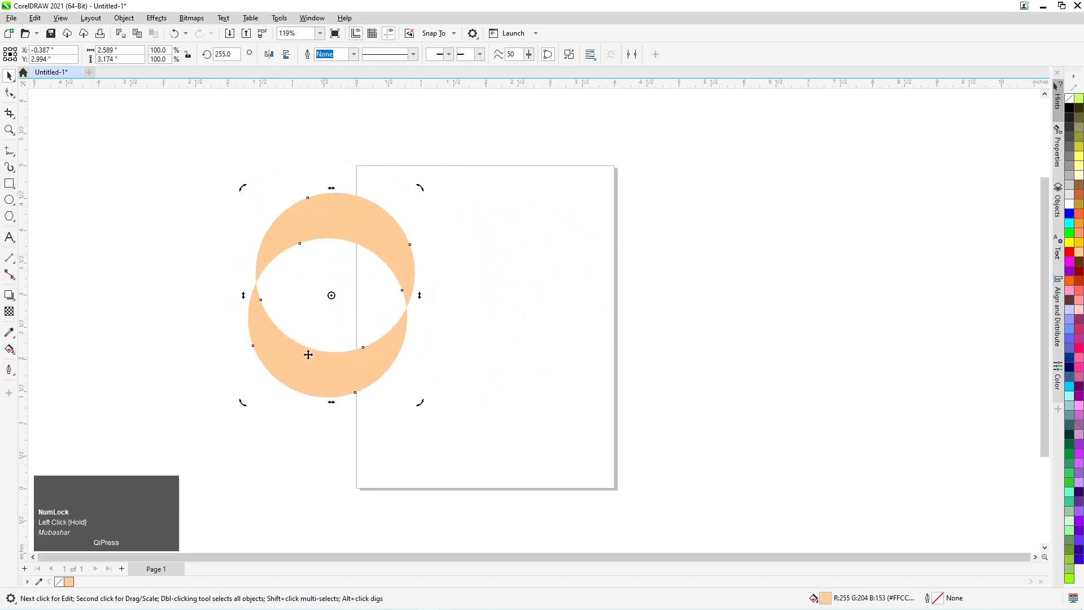
left_click_drag(287, 368, 550, 321)
Step: Undo the outline removal, moves and rotation of the combined curve
key("ctrl+z")
key("ctrl+z")
key("ctrl+z")
key("ctrl+z")
key("ctrl+z")
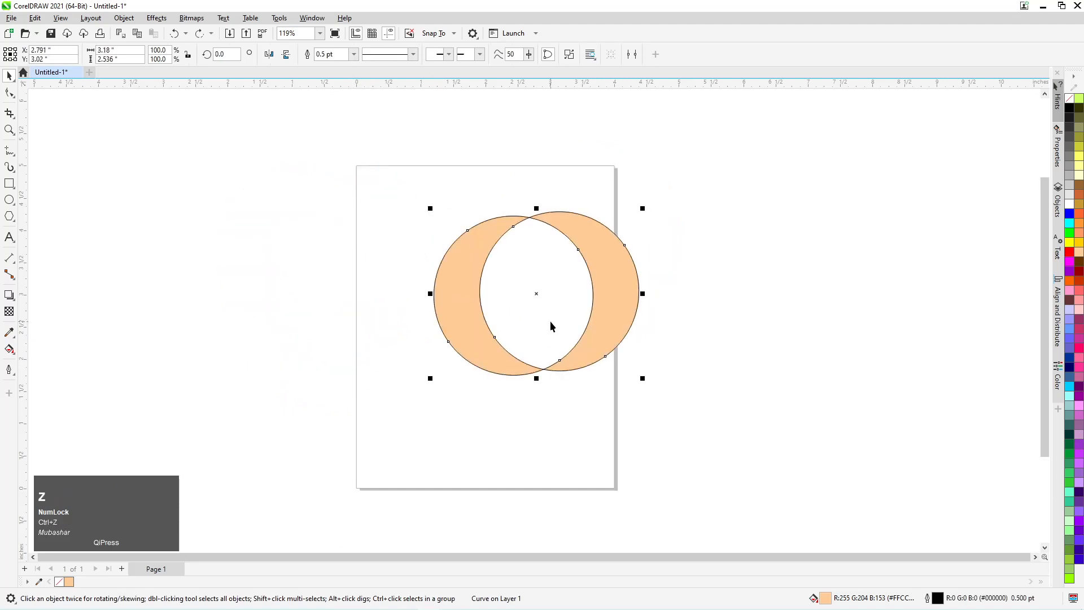
Step: Delete the combined circles from the page
left_click(539, 322)
left_click_drag(538, 322, 404, 324)
key("Delete")
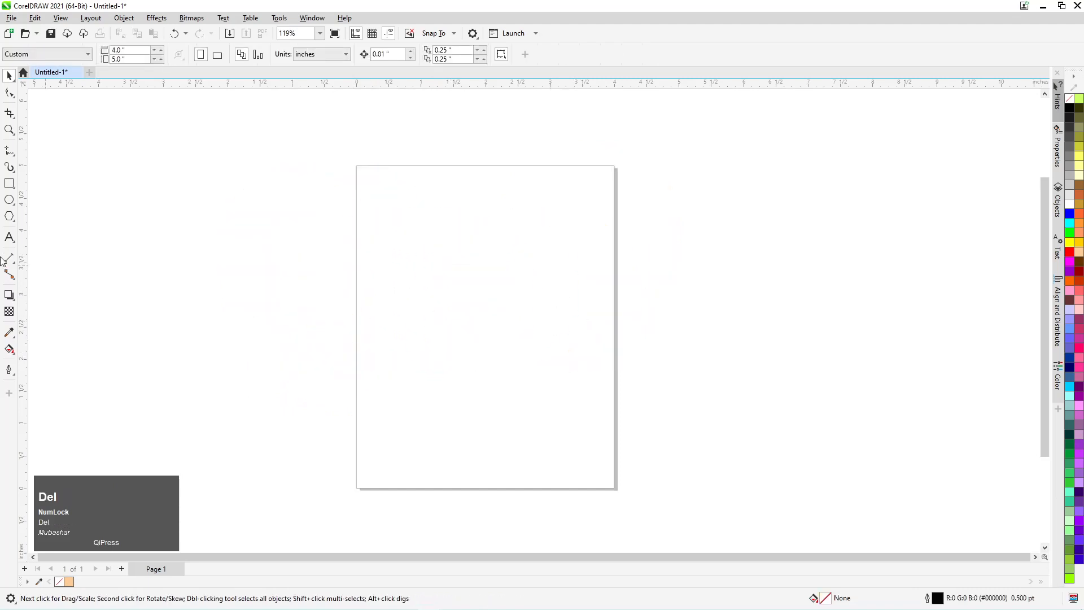
Step: Draw a circle about 1.97 in across on the page and a square overlapping its lower right part
left_click(9, 200)
left_click_drag(366, 200, 378, 336)
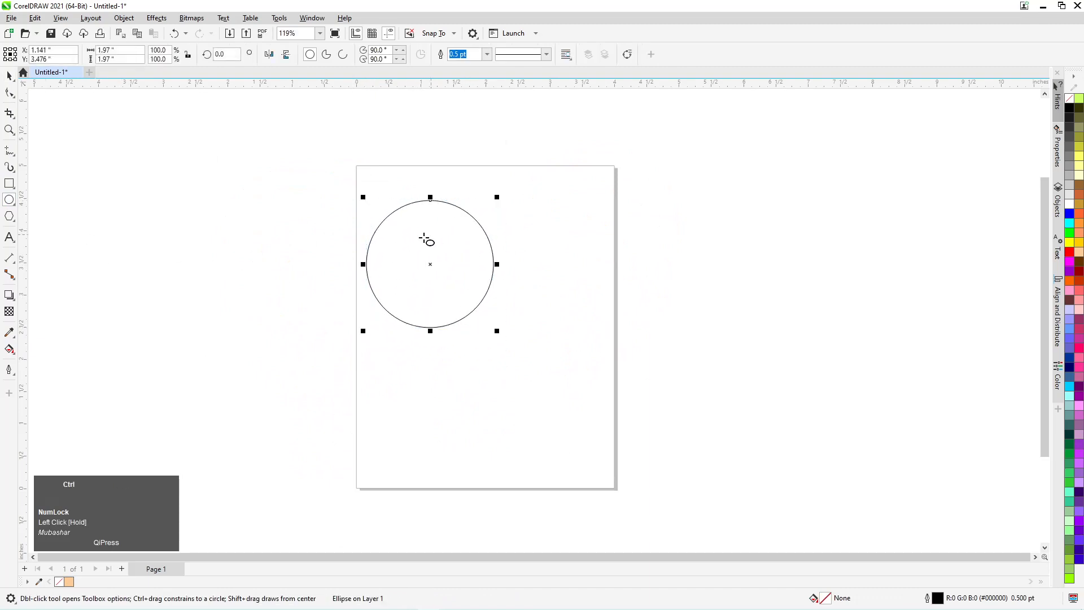
left_click(10, 183)
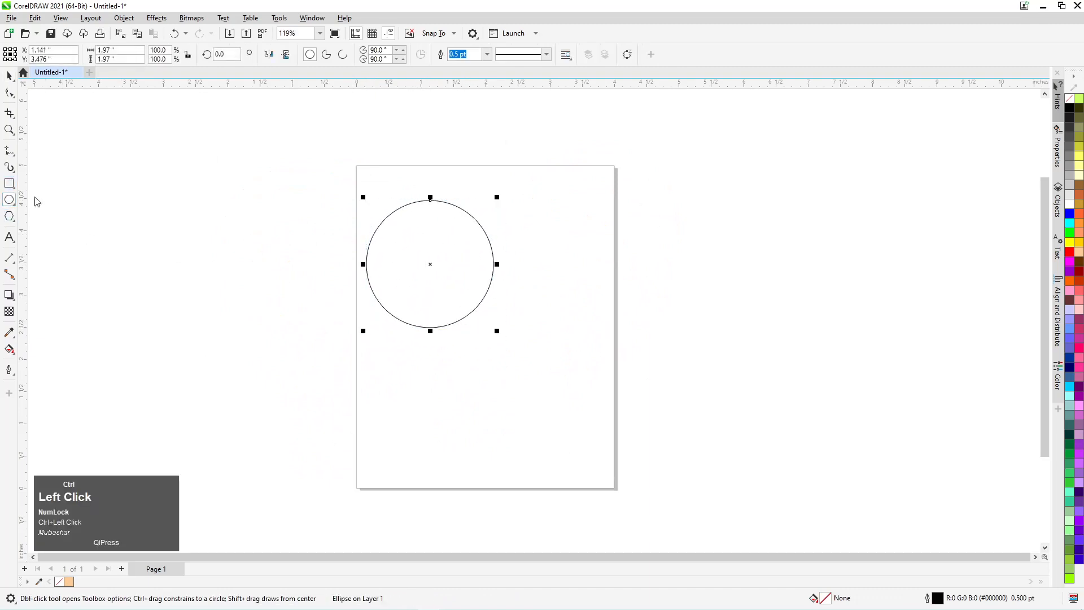
left_click_drag(428, 243, 495, 368)
Step: Select the circle and the square and combine them into one curve
left_click(9, 76)
left_click_drag(326, 165, 704, 405)
left_click(308, 54)
left_click(456, 282)
Step: Move the combined circle and square over the page's upper left corner and fill them with pink (R255 G102 B153)
left_click_drag(456, 282, 359, 211)
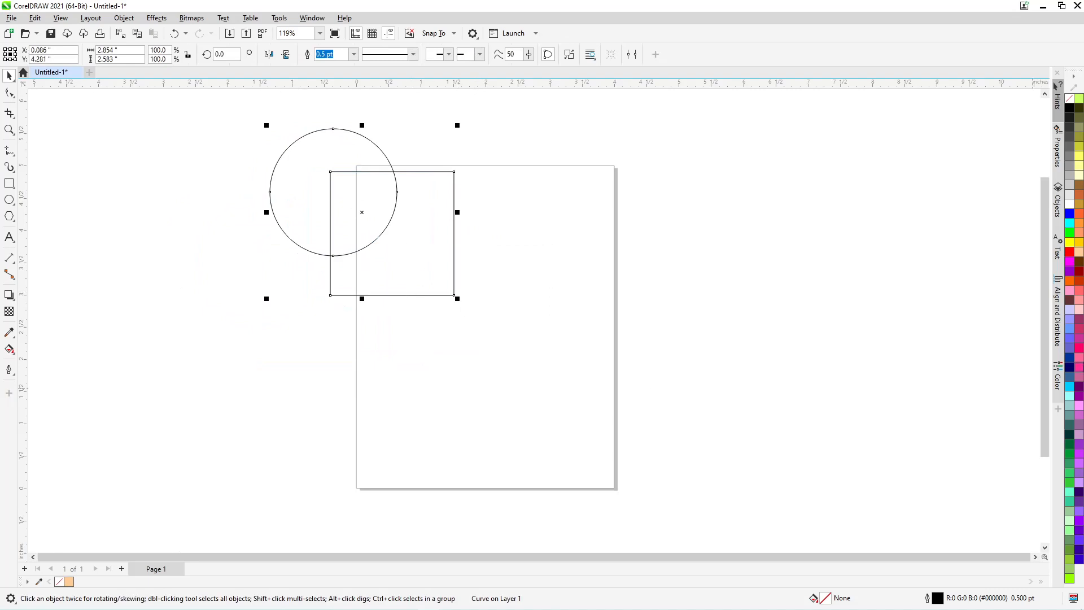
left_click(1079, 364)
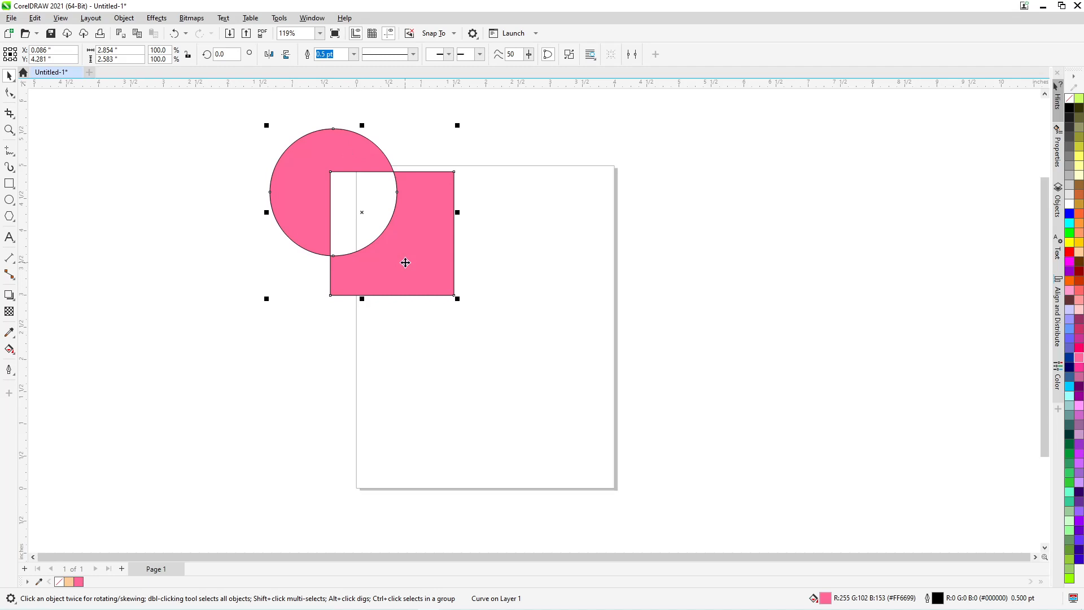
key("Tab")
left_click_drag(427, 274, 487, 290)
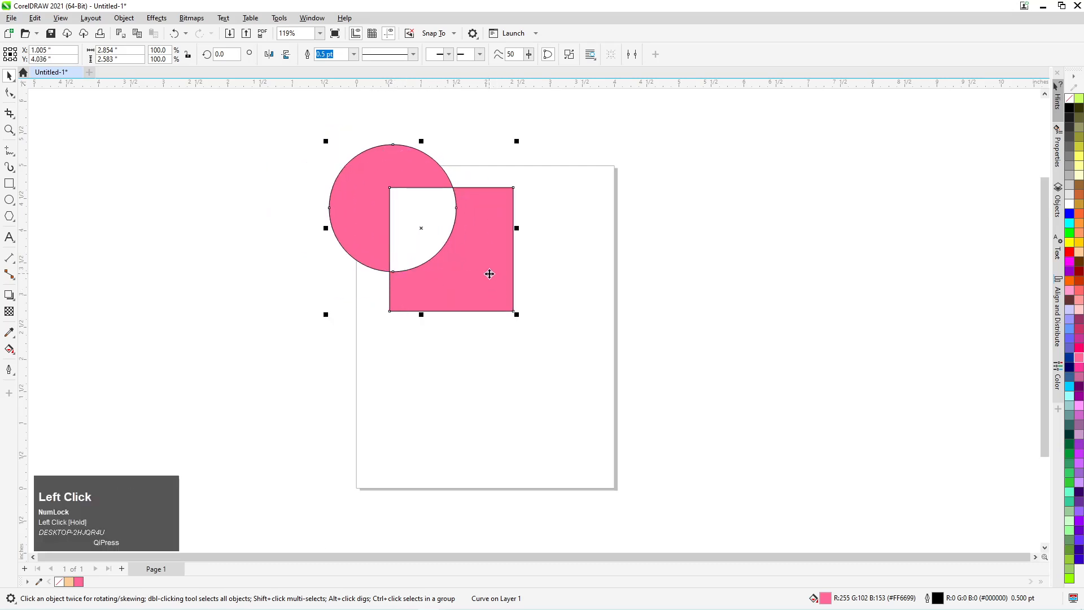
Step: Undo the moves and the pink fill of the combined circle and square
key("ctrl+z")
key("ctrl+z")
key("ctrl+z")
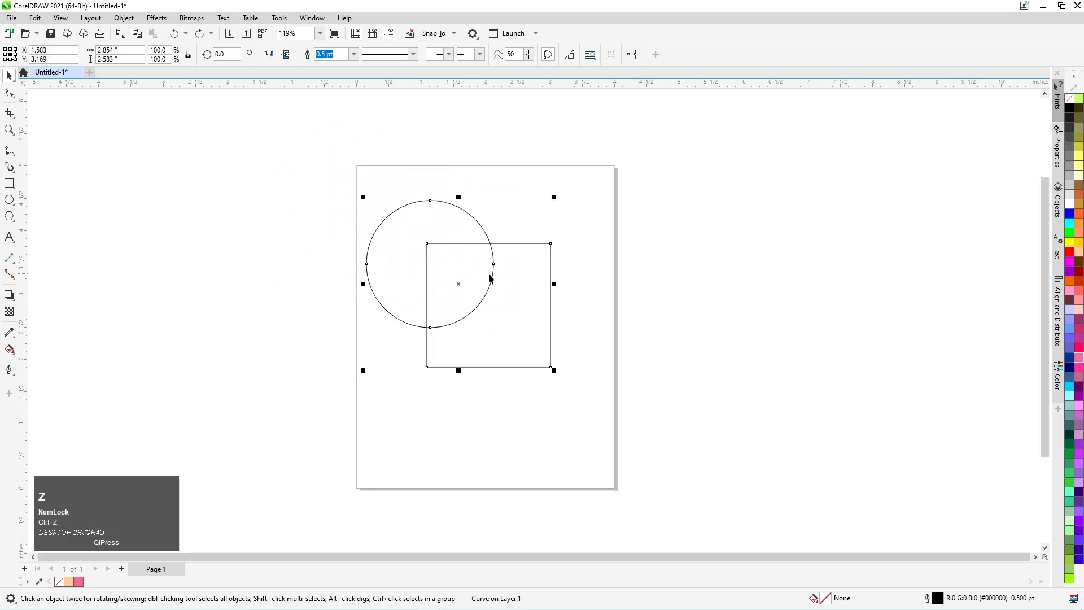
Step: Delete the combined circle and square from the page
left_click(462, 266)
left_click_drag(386, 218, 351, 232)
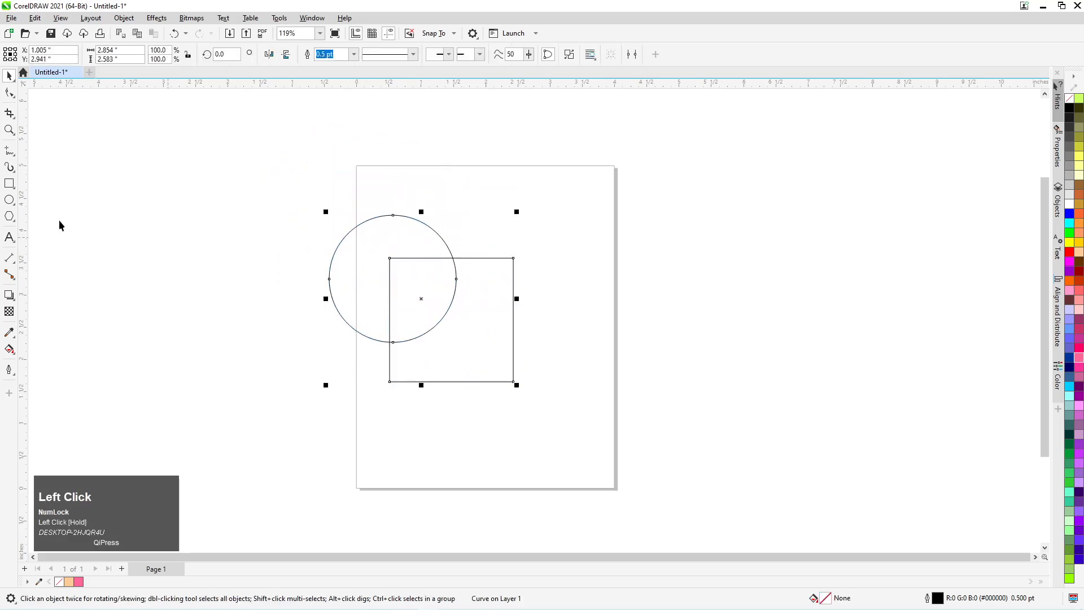
key("Delete")
Step: Draw a smaller circle across the page's left edge and a larger circle overlapping its lower right part
left_click(9, 200)
left_click_drag(299, 200, 332, 327)
left_click_drag(543, 222, 401, 412)
Step: Select both circles and move them together up and to the right on the page
left_click(9, 74)
left_click_drag(263, 159, 644, 518)
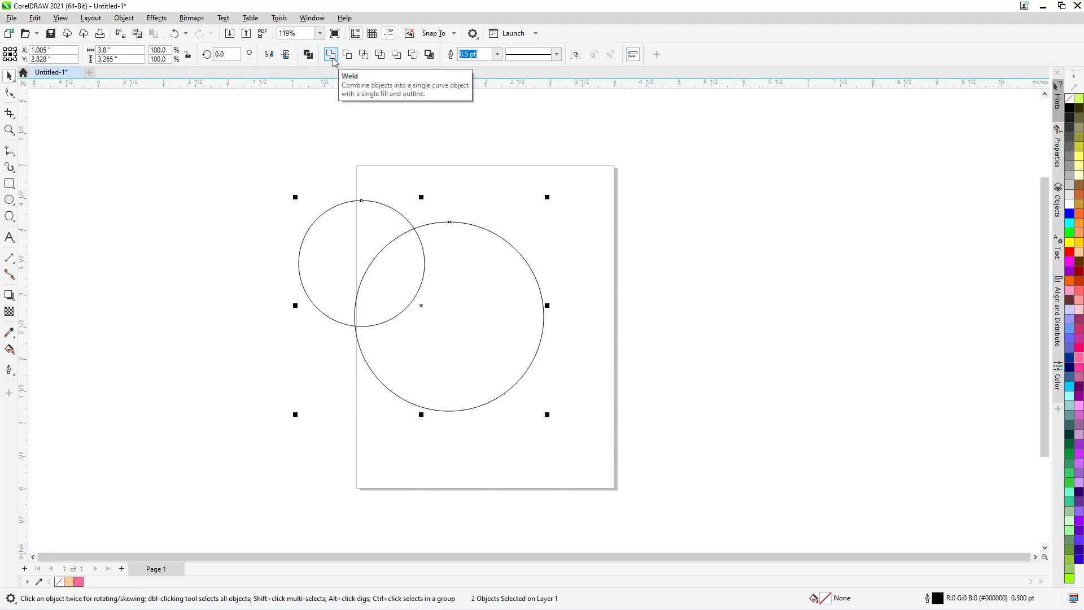
left_click_drag(273, 145, 547, 422)
left_click_drag(472, 307, 506, 272)
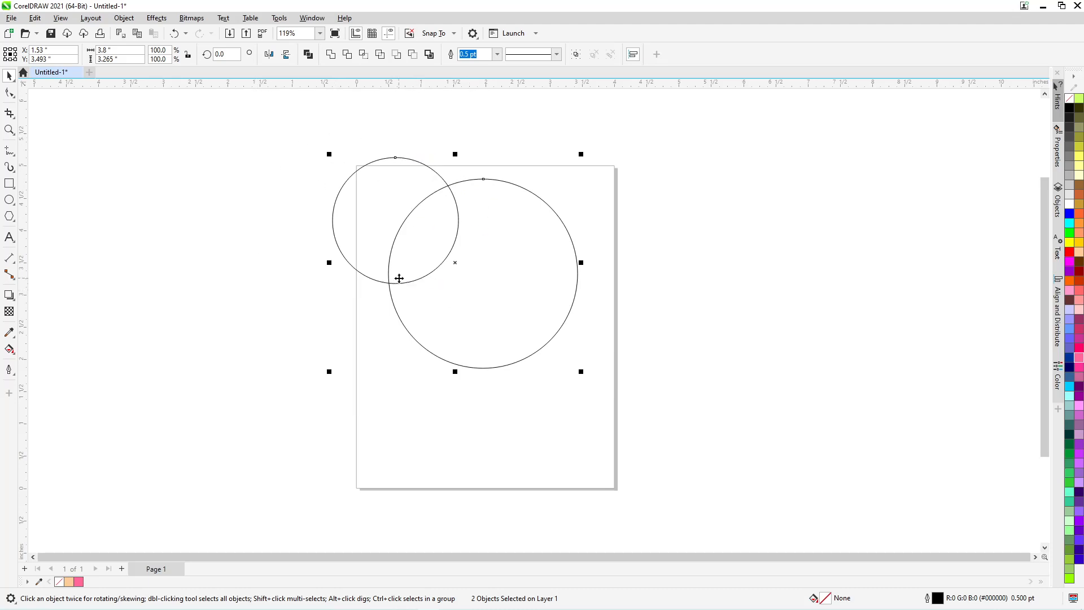
Step: Weld the two overlapping circles into a single curve and move the welded shape up and to the right
left_click_drag(285, 137, 592, 359)
left_click_drag(655, 398, 656, 400)
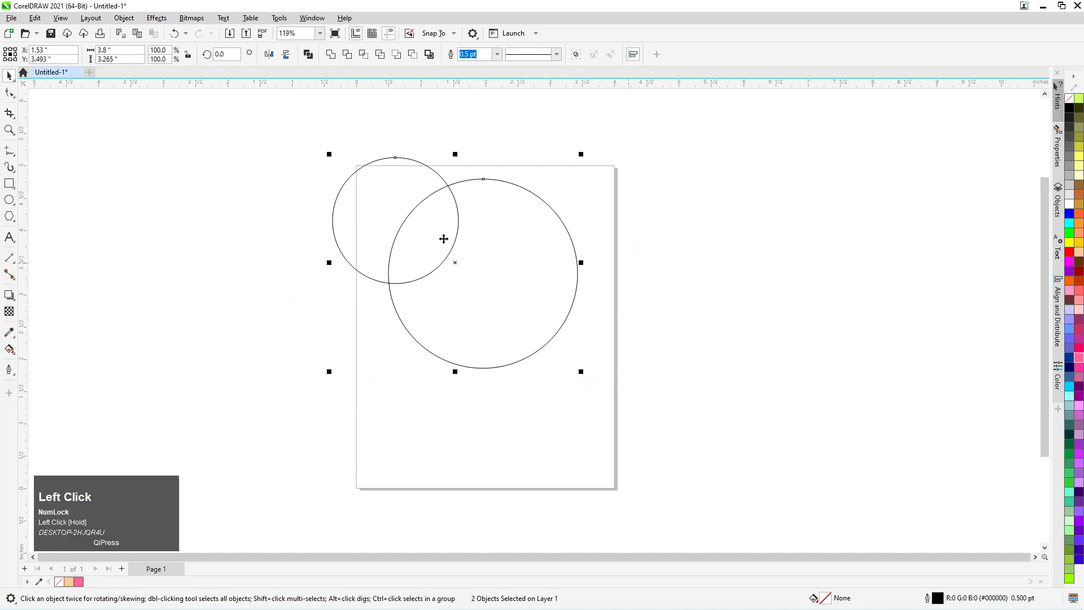
left_click(331, 54)
left_click(489, 202)
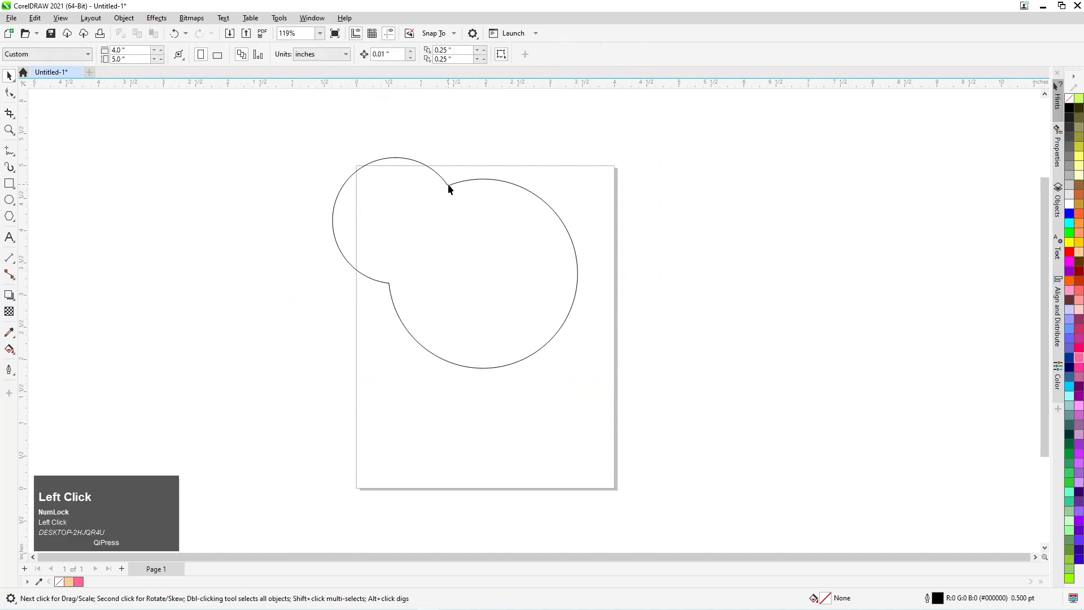
left_click_drag(448, 184, 495, 163)
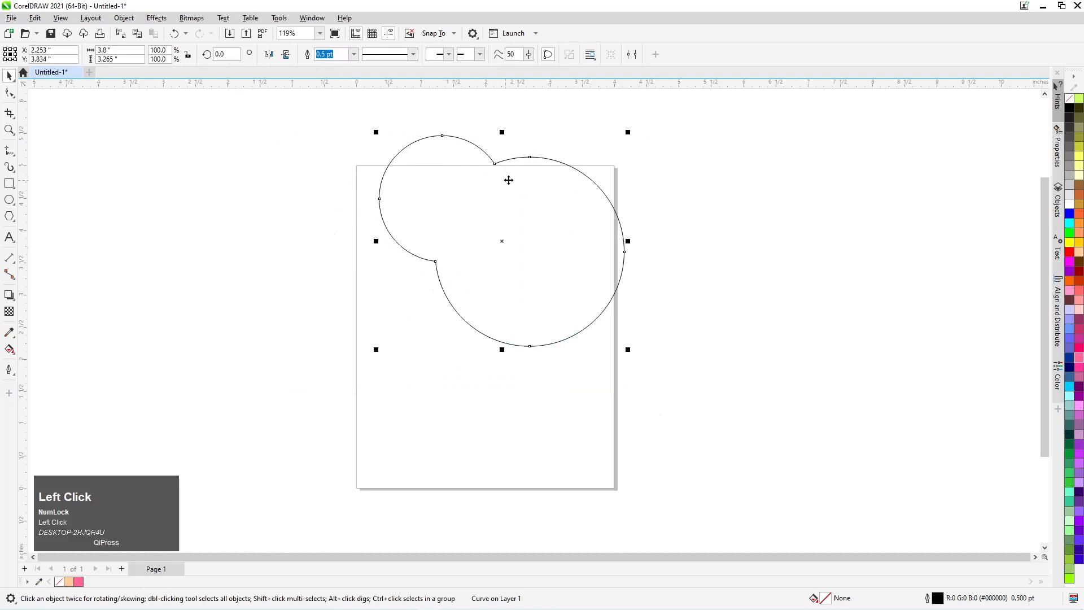
Step: Fill the welded shape with dark red (R153 G0 B0) and remove its outline
left_click(1079, 271)
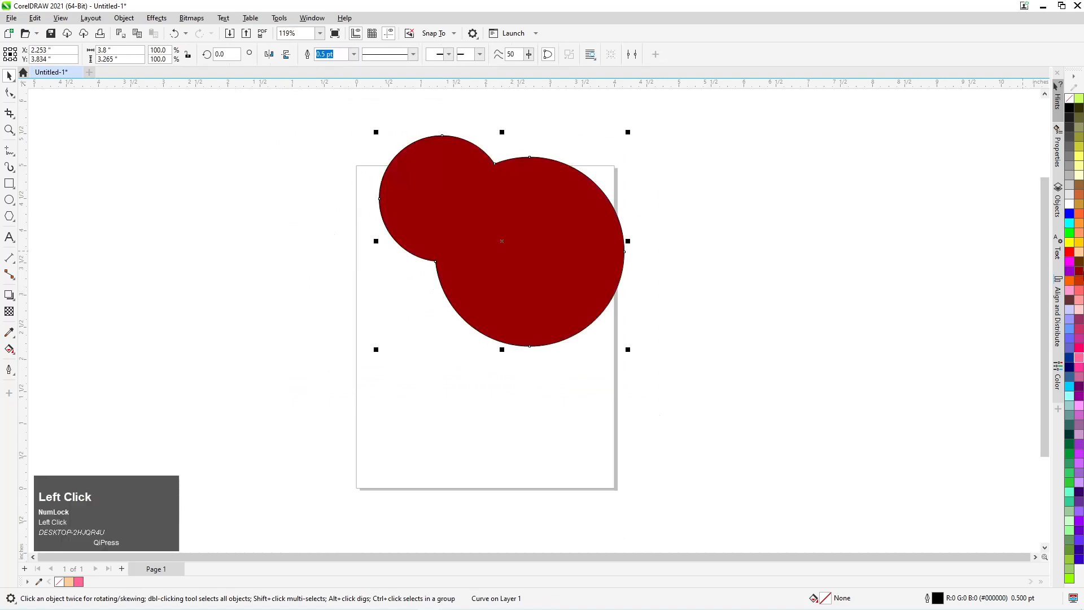
left_click_drag(559, 222, 465, 314)
right_click(1070, 98)
left_click(728, 255)
left_click_drag(429, 328, 443, 270)
Step: Rotate the welded shape to about 144° and move it toward the page's right side
left_click(456, 295)
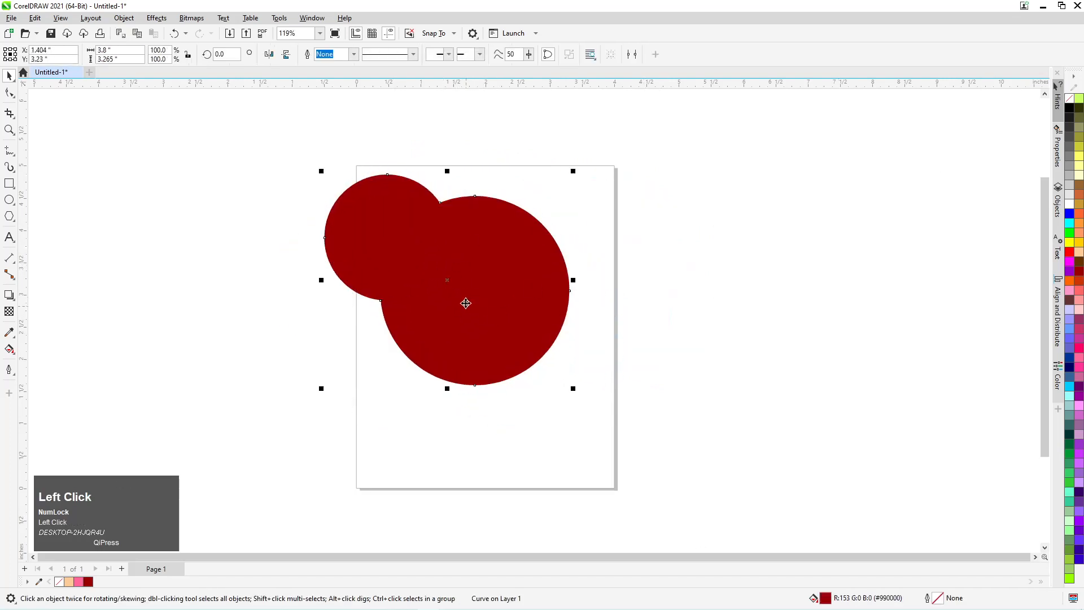
left_click_drag(576, 171, 401, 305)
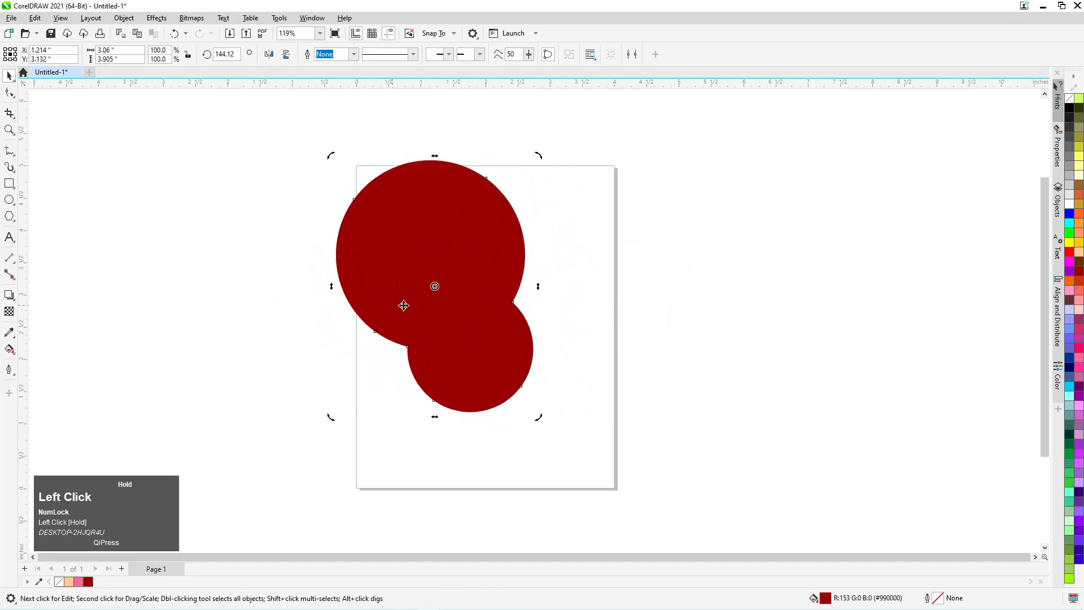
left_click_drag(497, 262, 585, 271)
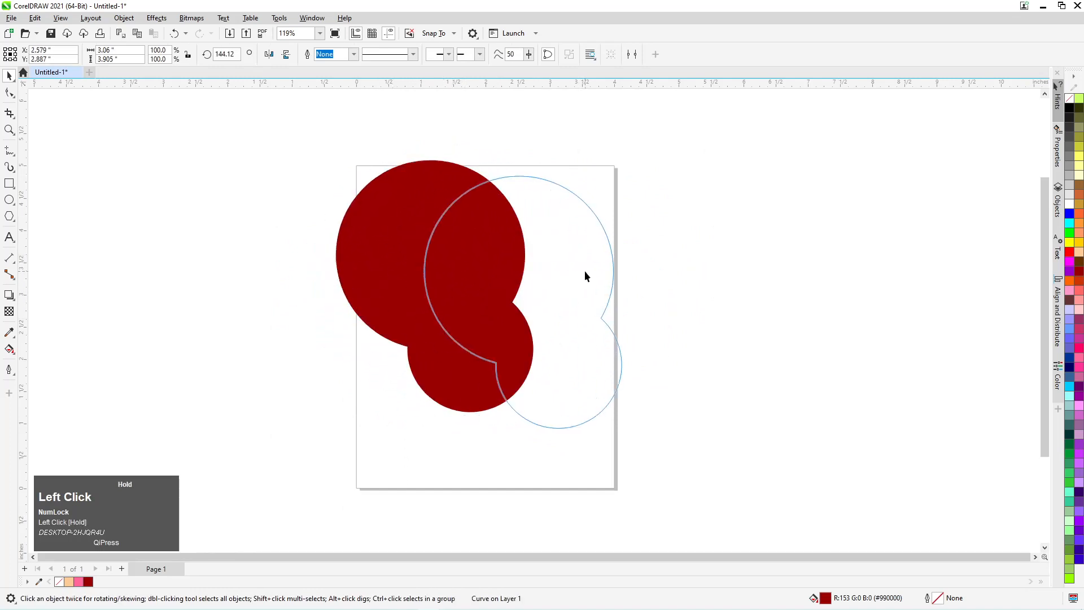
Step: Delete the welded shape and draw a new circle about 2.04 in across on the page
key("Delete")
left_click(8, 199)
left_click_drag(361, 220, 480, 356)
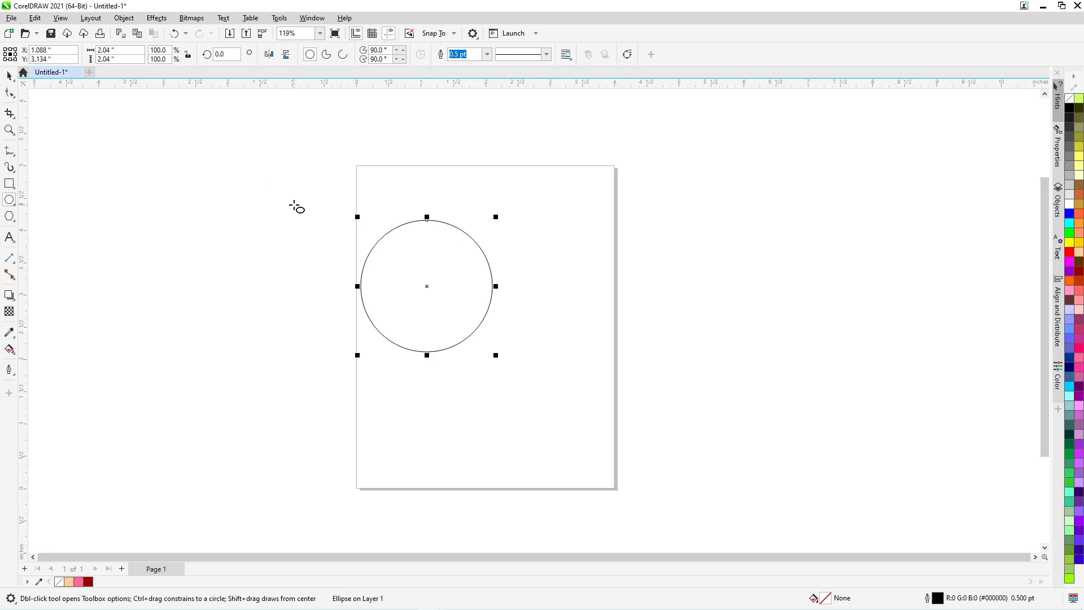
Step: Import the Arabic lettering EPS file from the Documents folder in File Explorer and place it beside the page
key("super+e")
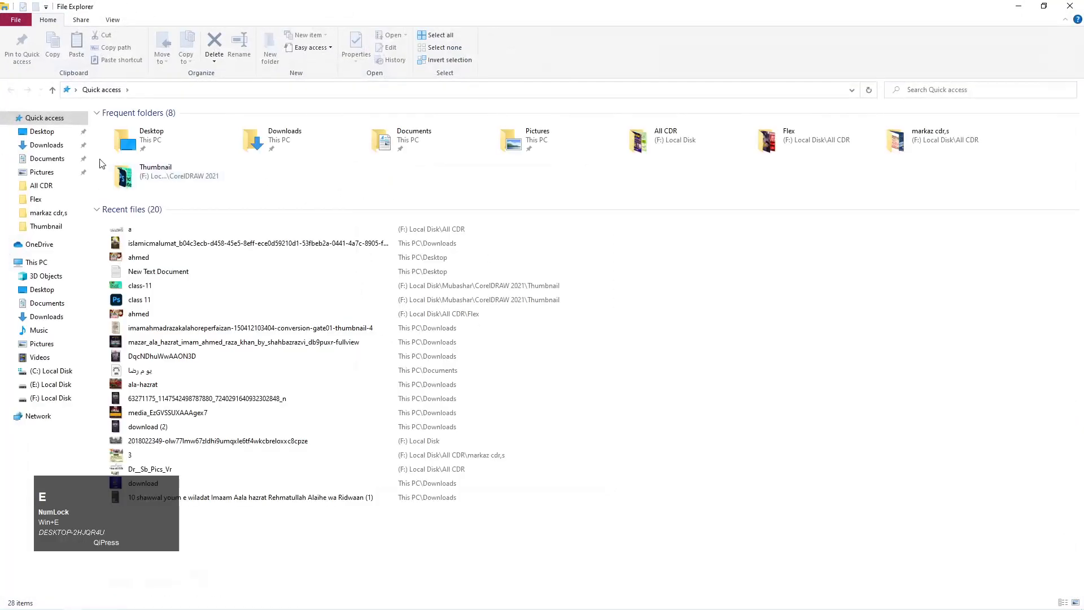
left_click(79, 146)
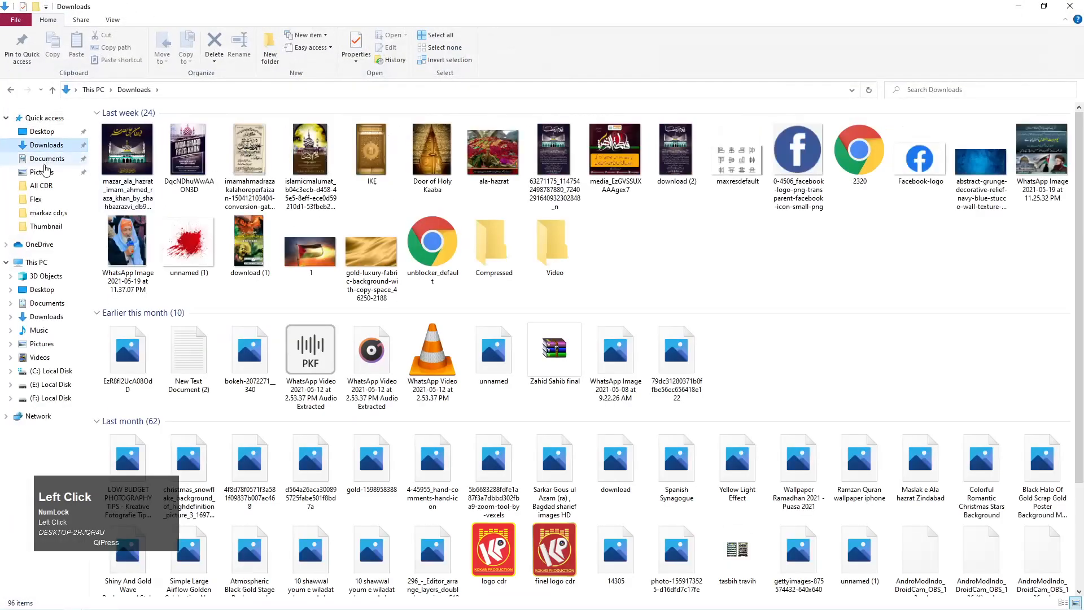
left_click(46, 159)
left_click_drag(501, 6, 701, 49)
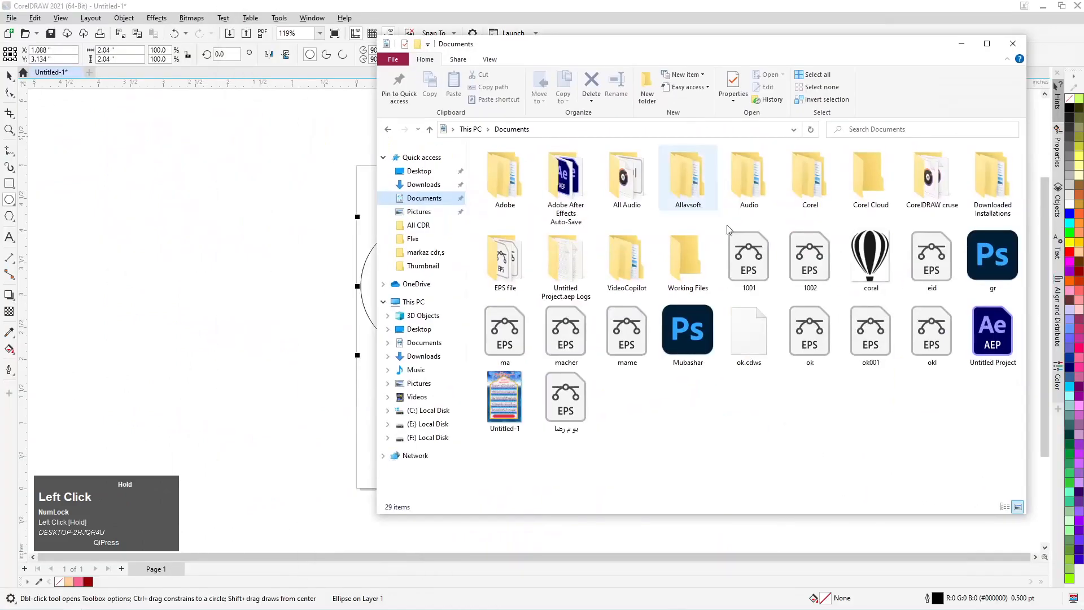
left_click_drag(562, 412, 164, 367)
scroll(334, 261, "down", 1)
left_click(532, 354)
scroll(430, 213, "down", 1)
left_click(182, 175)
left_click(9, 76)
scroll(310, 199, "down", 1)
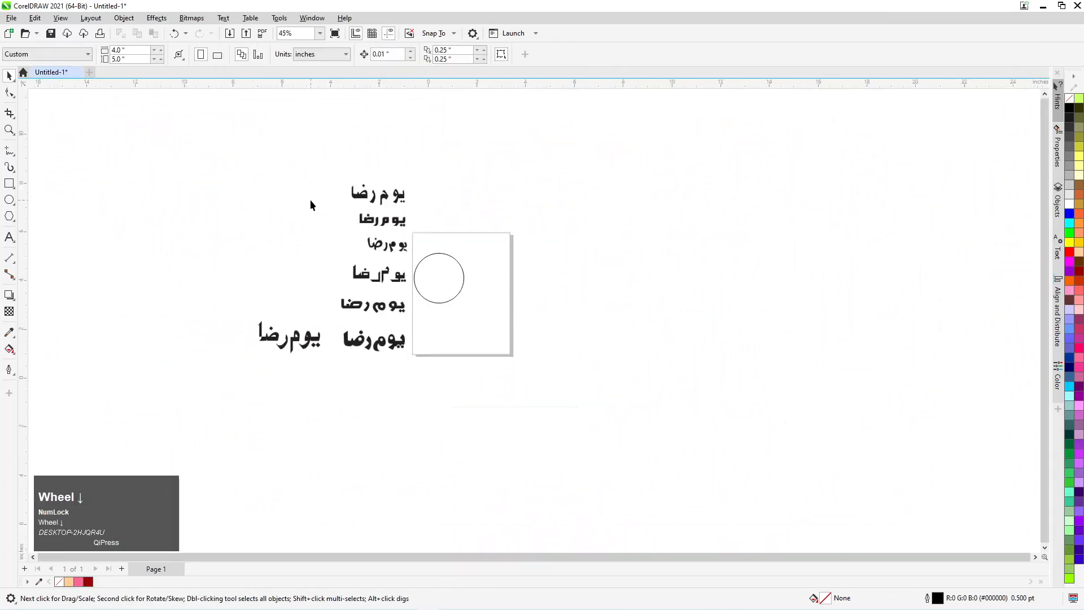
Step: Move the imported lettering to the right of the page and delete the separate copy at its lower left
left_click_drag(365, 200, 758, 201)
left_click(492, 133)
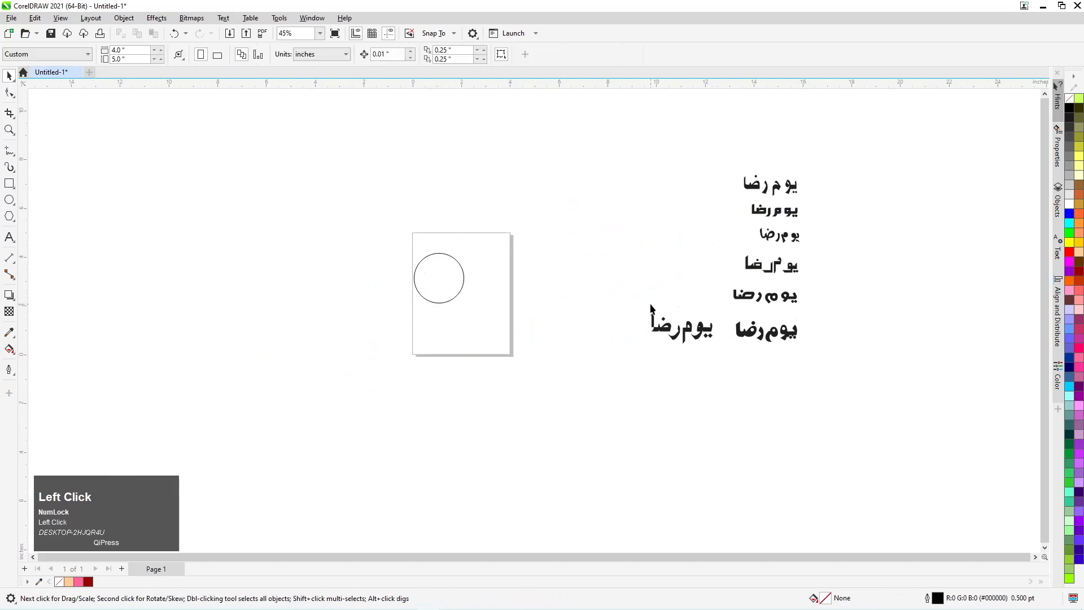
left_click_drag(885, 385, 832, 367)
left_click_drag(722, 362, 722, 362)
key("Delete")
Step: Delete the fourth and fifth lines of the imported lettering as well as the topmost line
scroll(868, 273, "up", 2)
left_click_drag(835, 220, 621, 323)
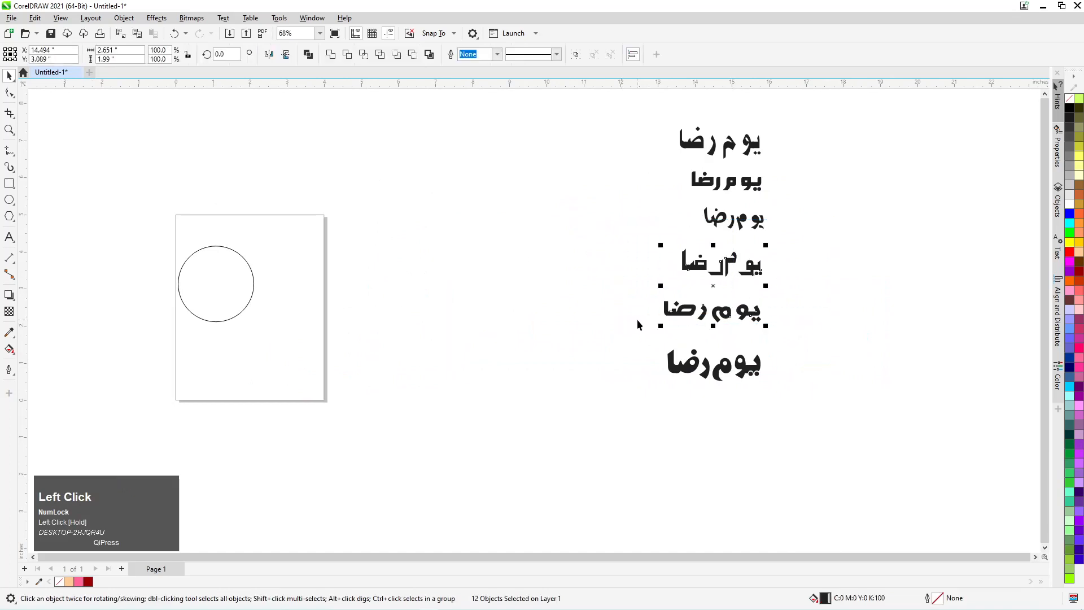
key("Delete")
scroll(782, 169, "up", 3)
left_click_drag(795, 102, 471, 181)
key("Delete")
key("Delete")
Step: Move the blocky second line of lettering down into the cleared space, apart from the other lines
left_click_drag(576, 164, 794, 259)
left_click_drag(725, 209, 684, 422)
scroll(702, 458, "up", 10)
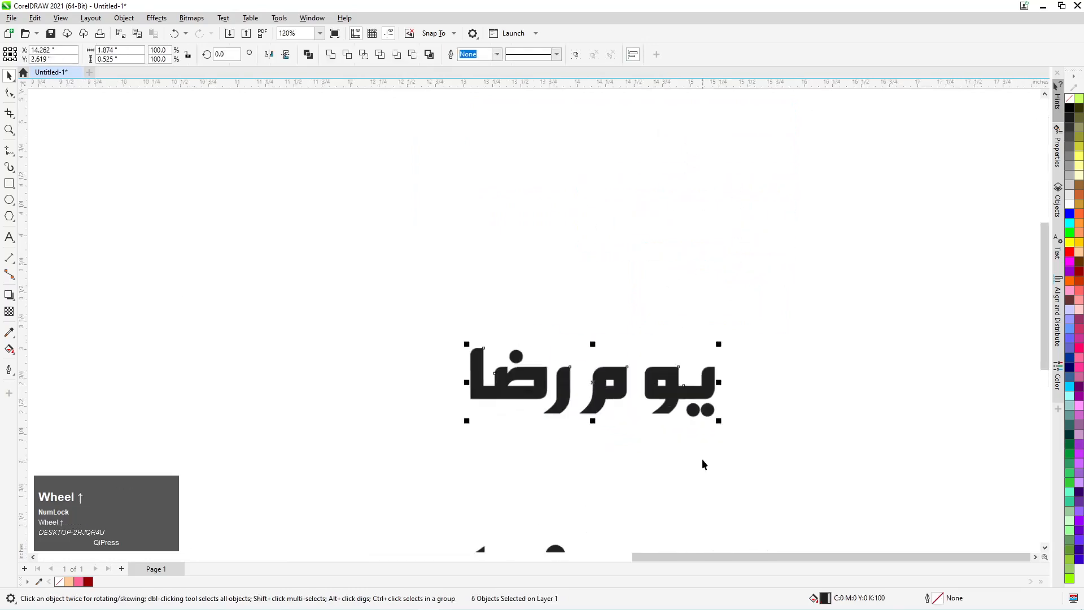
left_click_drag(649, 259, 713, 280)
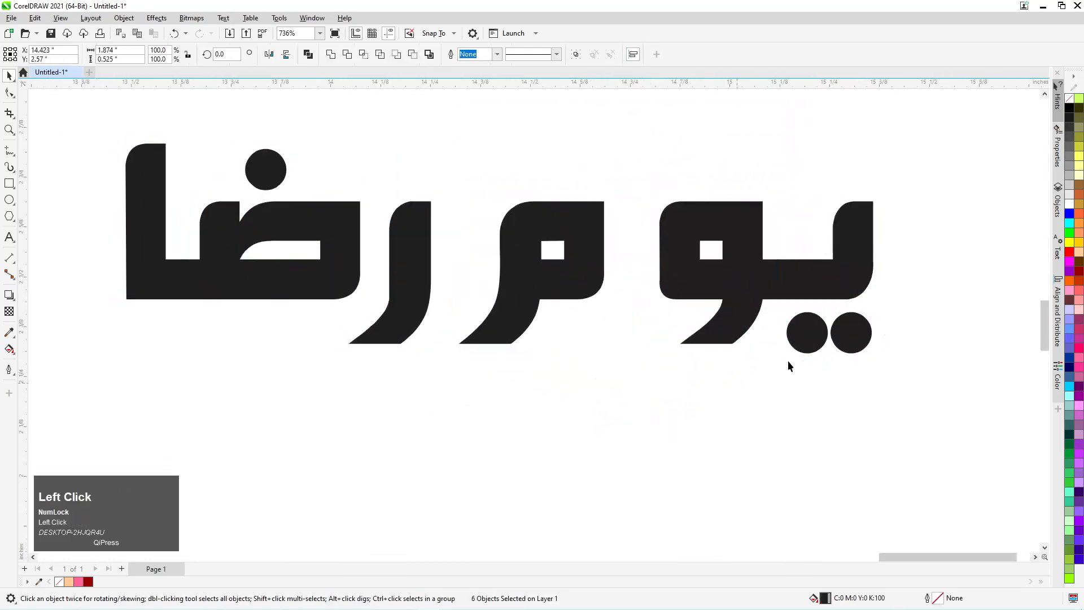
Step: Pull the two rightmost letters of the blocky lettering apart and undo both moves
left_click(842, 278)
left_click_drag(837, 281, 939, 318)
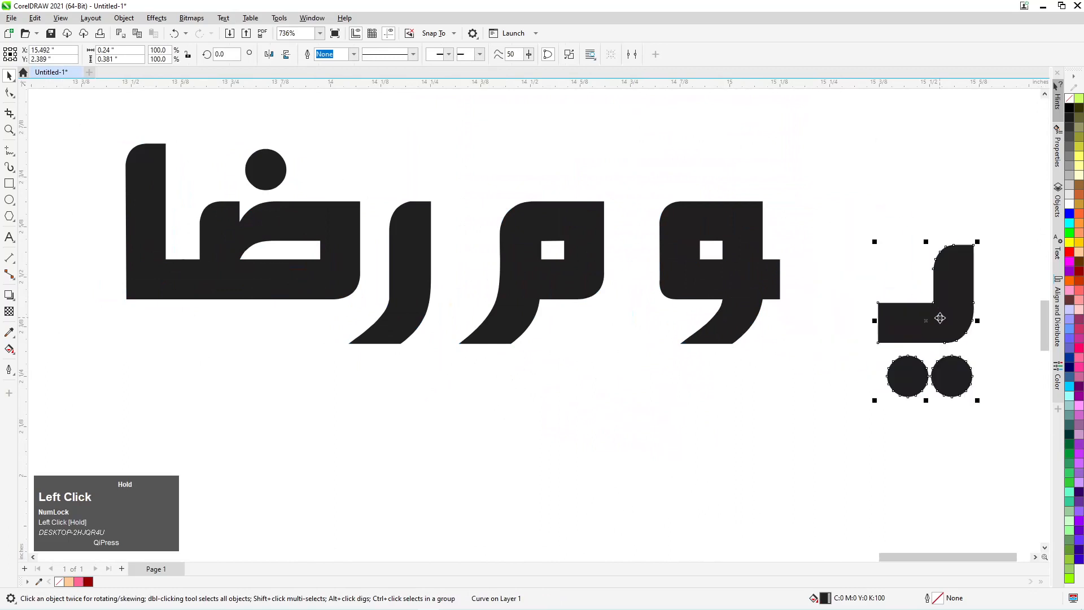
left_click_drag(734, 251, 695, 300)
key("ctrl+z")
key("ctrl+z")
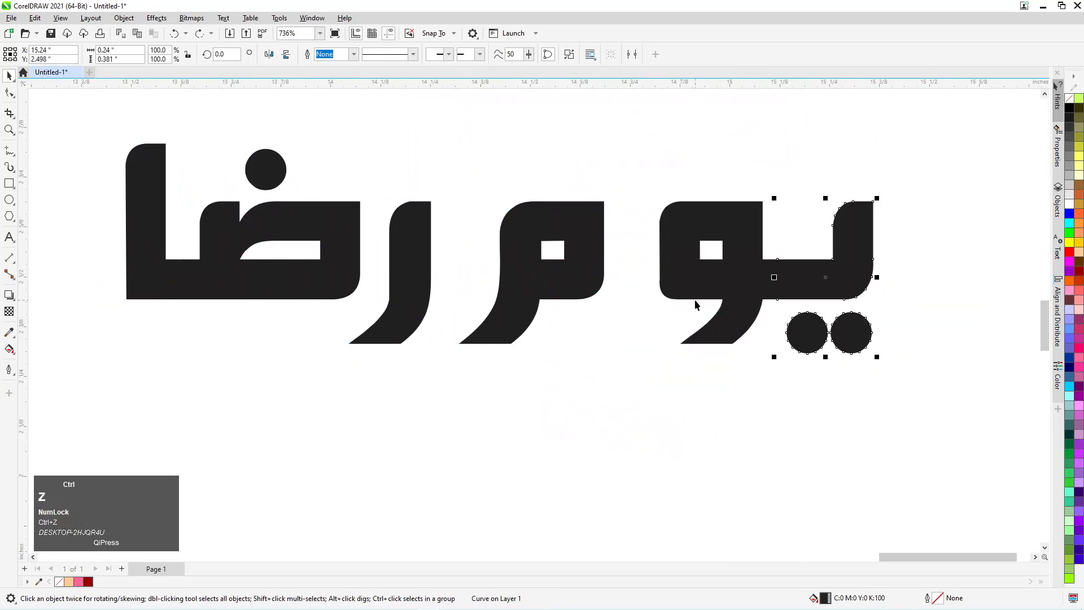
Step: Weld the two rightmost letters into one curve, fill it with dark red (R153 G0 B0), and shift it slightly
left_click(688, 230, "shift")
left_click(330, 56)
left_click(794, 266)
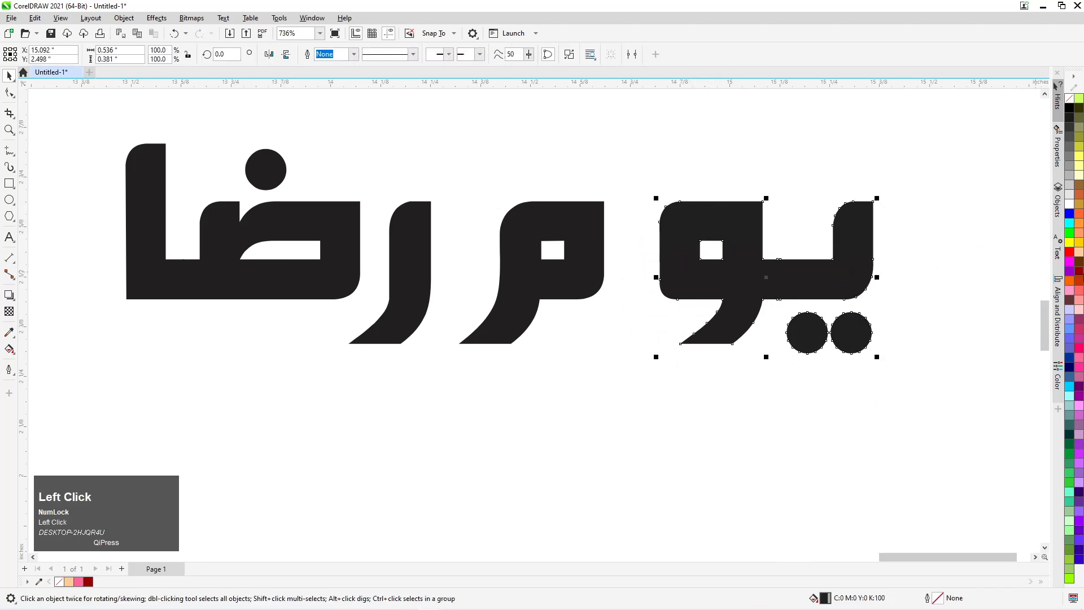
left_click(1078, 271)
left_click(718, 455)
mouse_move(841, 261)
left_mouse_down()
mouse_move(869, 312)
mouse_move(856, 274)
left_mouse_up()
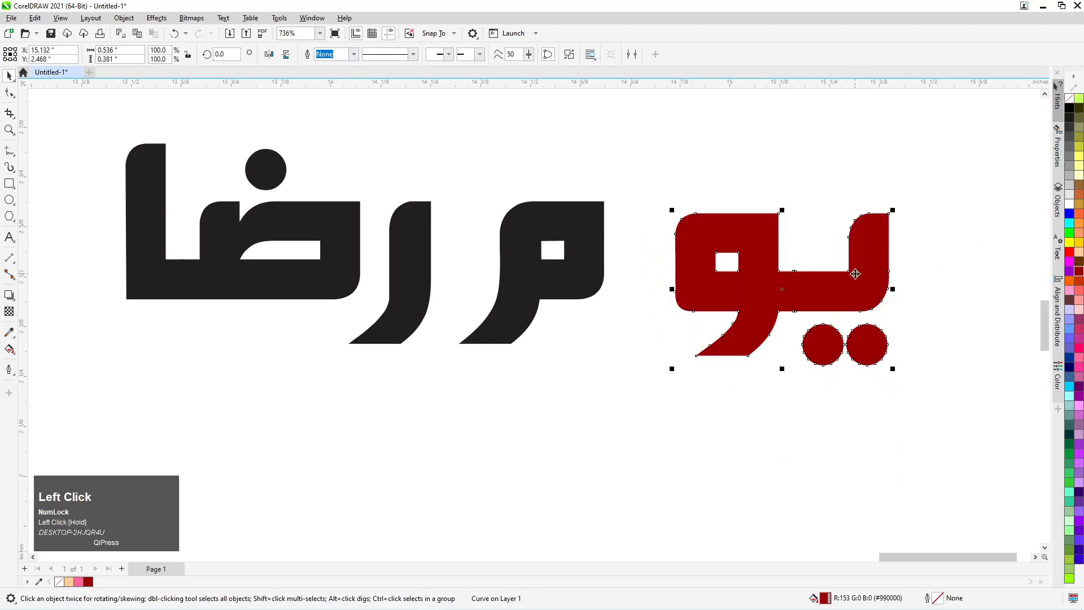
Step: Undo the dark red fill, the weld and the earlier moves of the blocky lettering
key("ctrl+z")
key("ctrl+z")
key("ctrl+z")
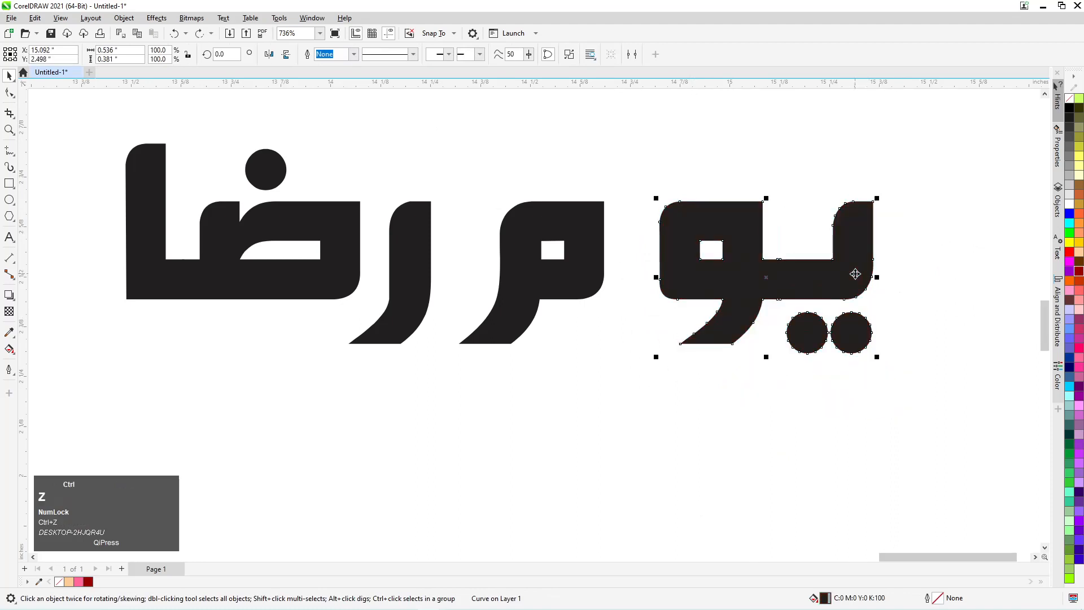
key("ctrl+z")
key("ctrl+z")
key("ctrl+z")
Step: Give the rightmost letter with two dots a 2.0 pt outline with rounded corners, scaled with the object and placed behind the fill
scroll(854, 273, "down", 5)
scroll(708, 438, "down", 2)
scroll(709, 220, "up", 5)
left_click(761, 421)
scroll(760, 312, "up", 2)
left_click(760, 311)
key("F12")
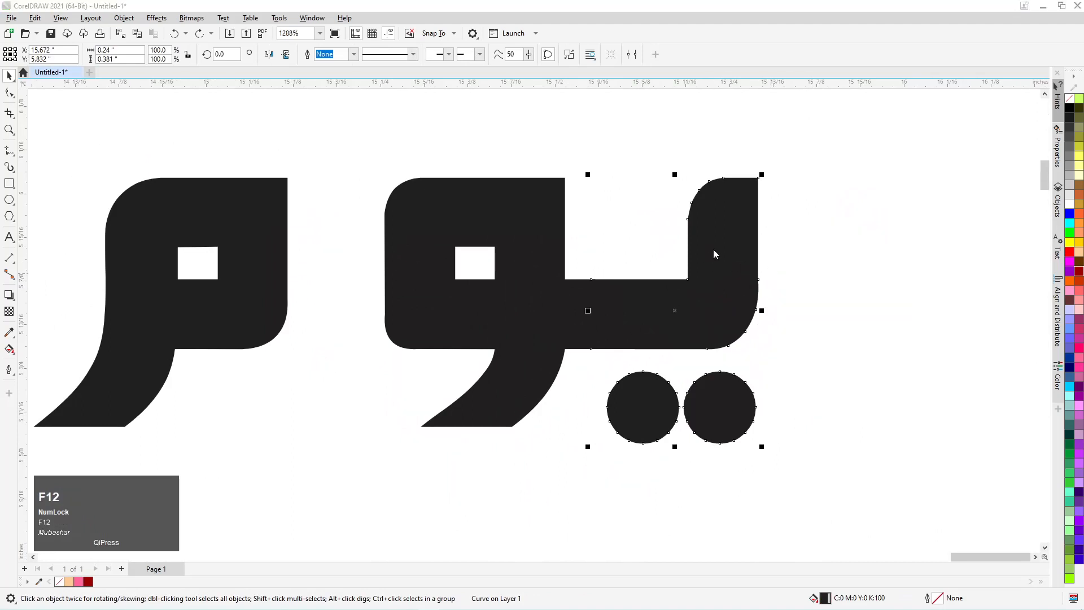
left_click(489, 243)
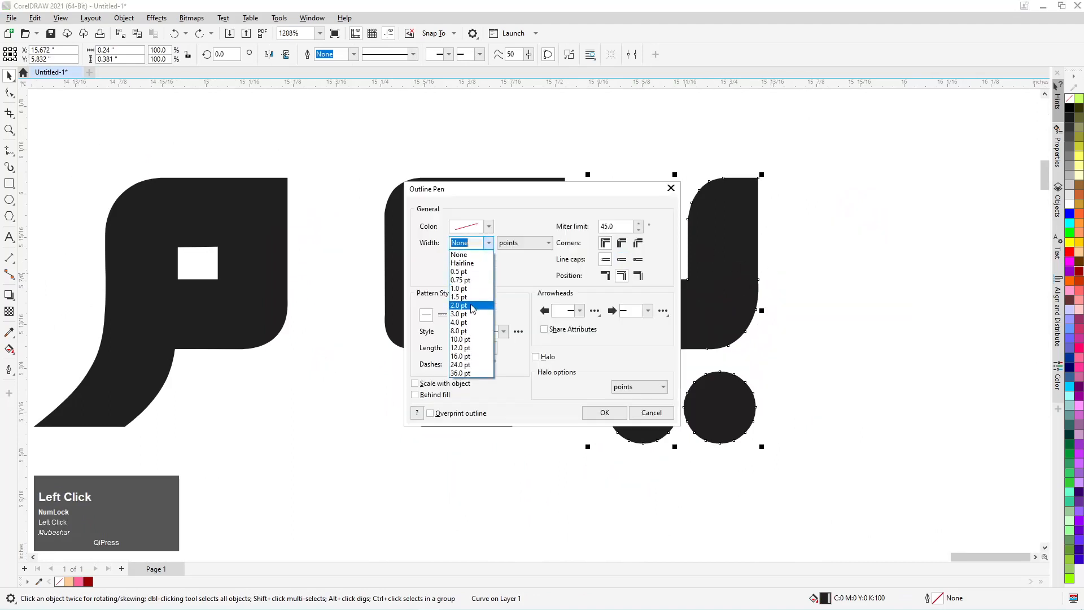
left_click(468, 304)
left_click_drag(499, 178, 396, 113)
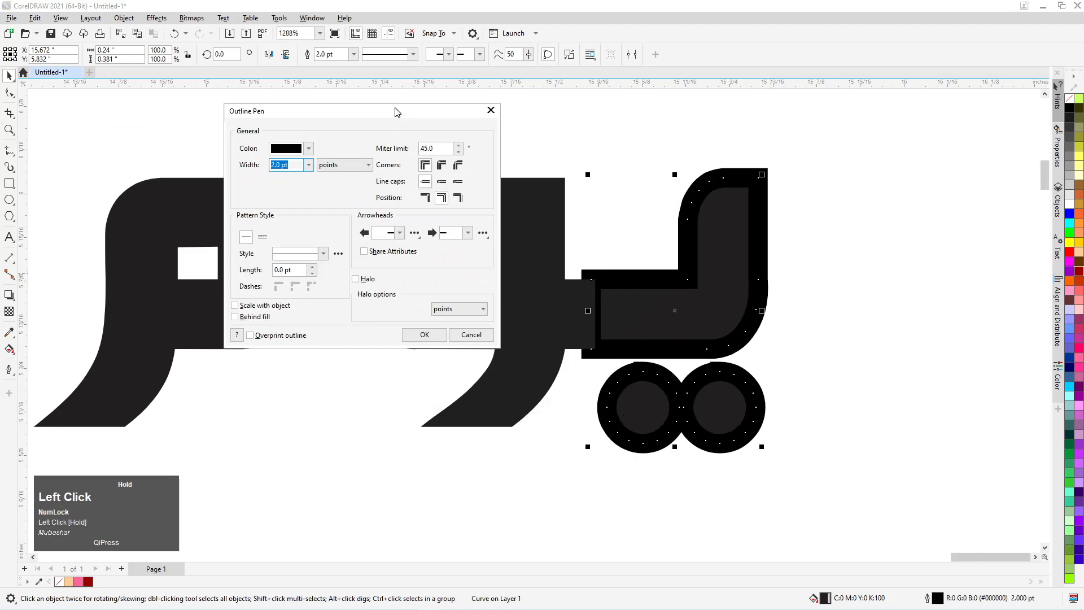
left_click(441, 182)
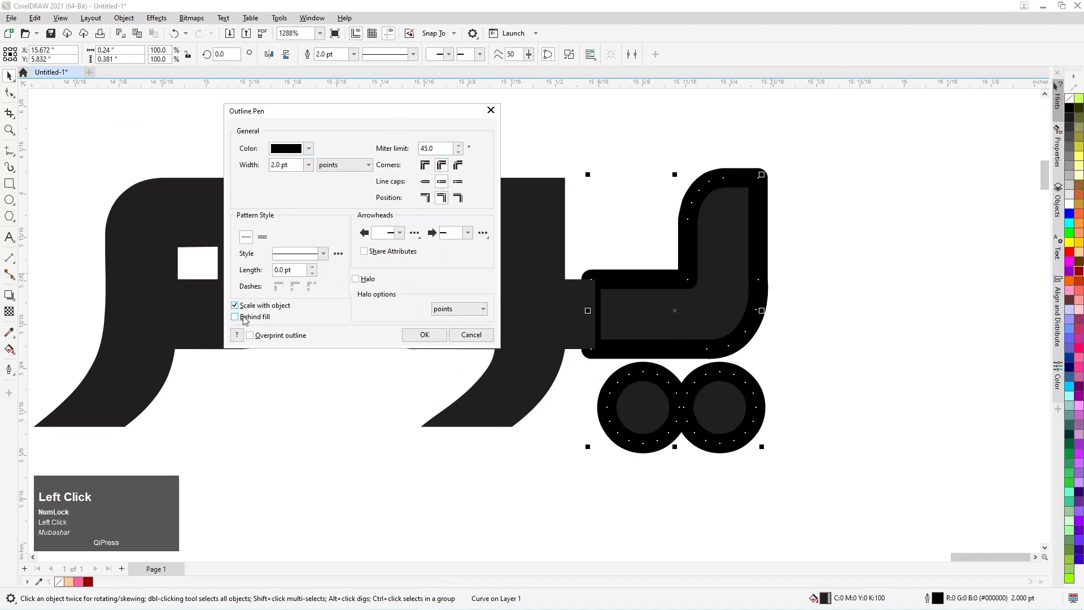
left_click(424, 334)
left_click(432, 384)
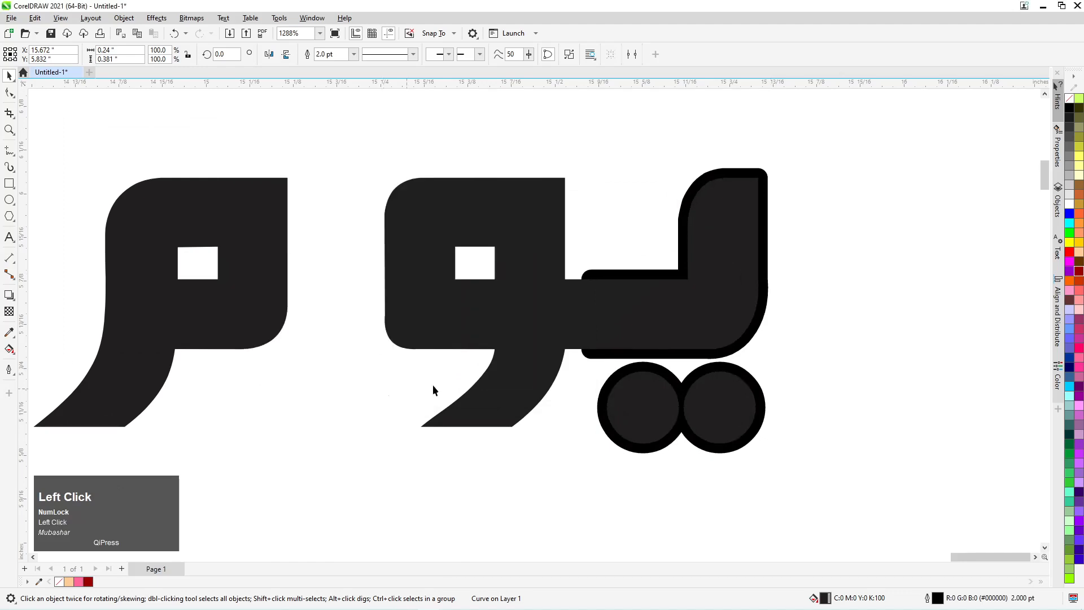
Step: Try blue for the letter's outline and red for its fill, settling on a yellow fill and purple outline (R153 G0 B204)
left_click(735, 227)
right_click(1070, 214)
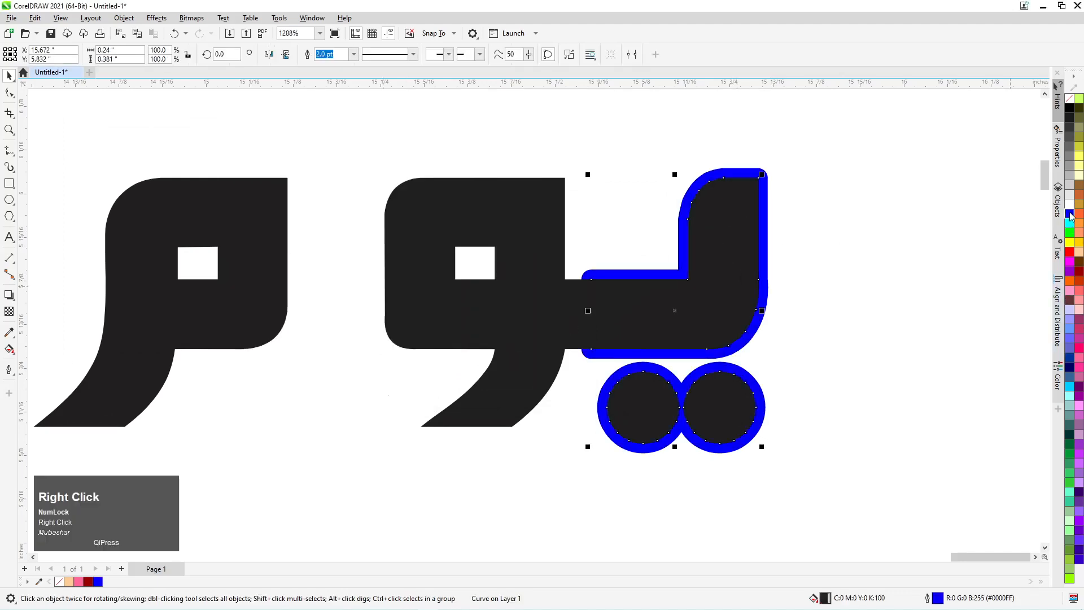
left_click(1068, 257)
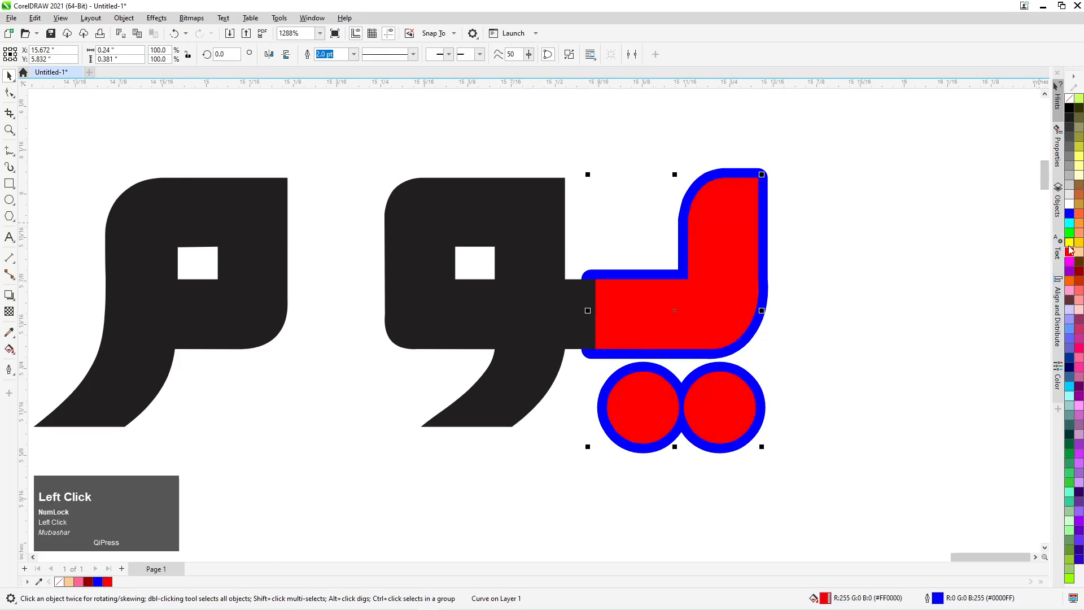
left_click(1070, 242)
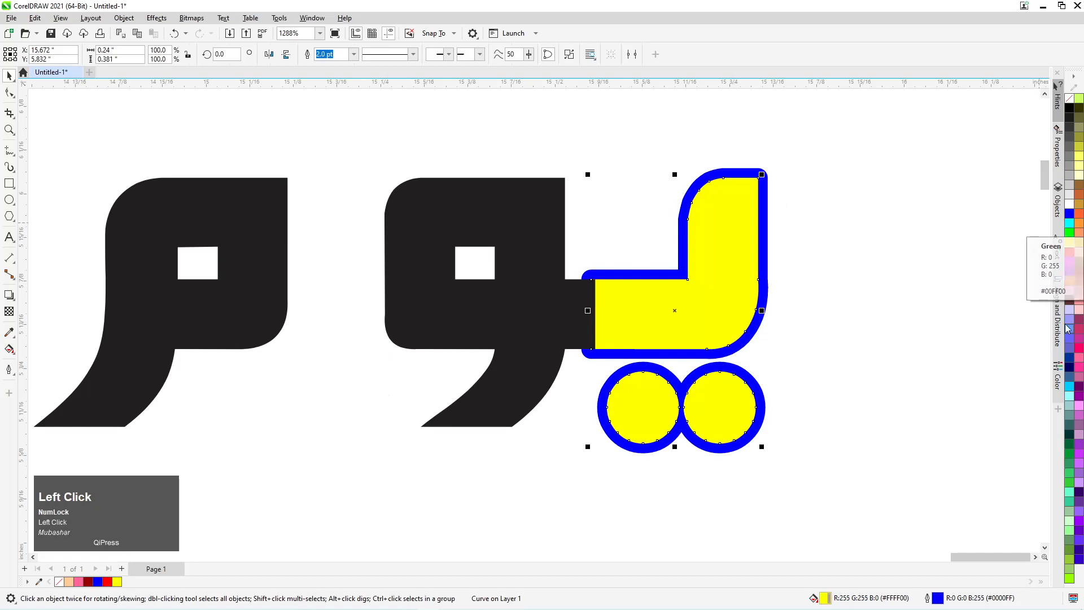
right_click(1070, 272)
scroll(687, 300, "up", 3)
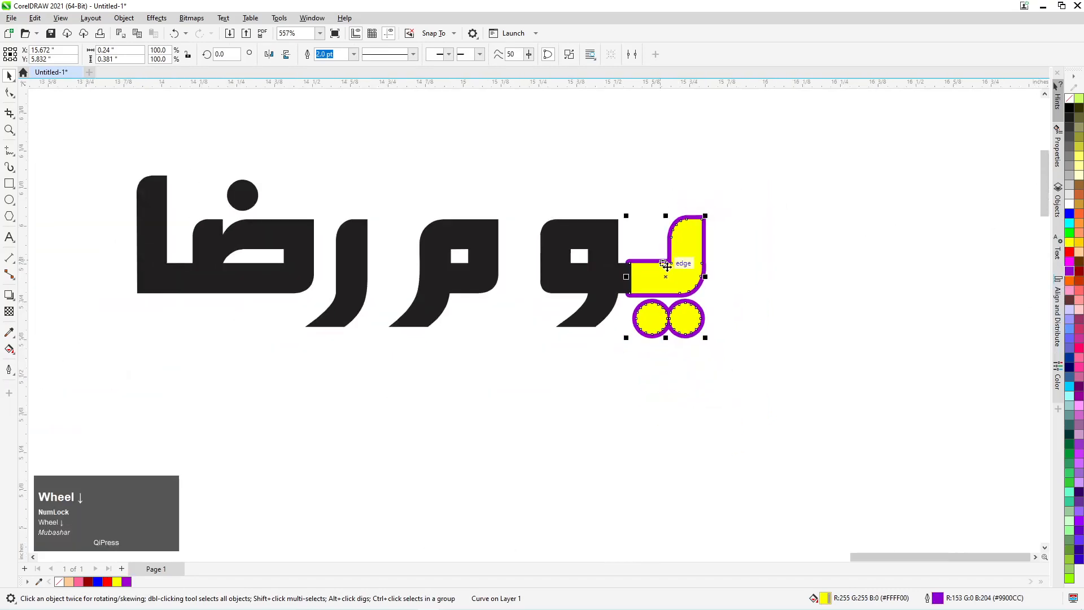
Step: Copy the yellow fill and purple outline to the adjoining black letter with the Attributes Eyedropper
left_click(577, 294)
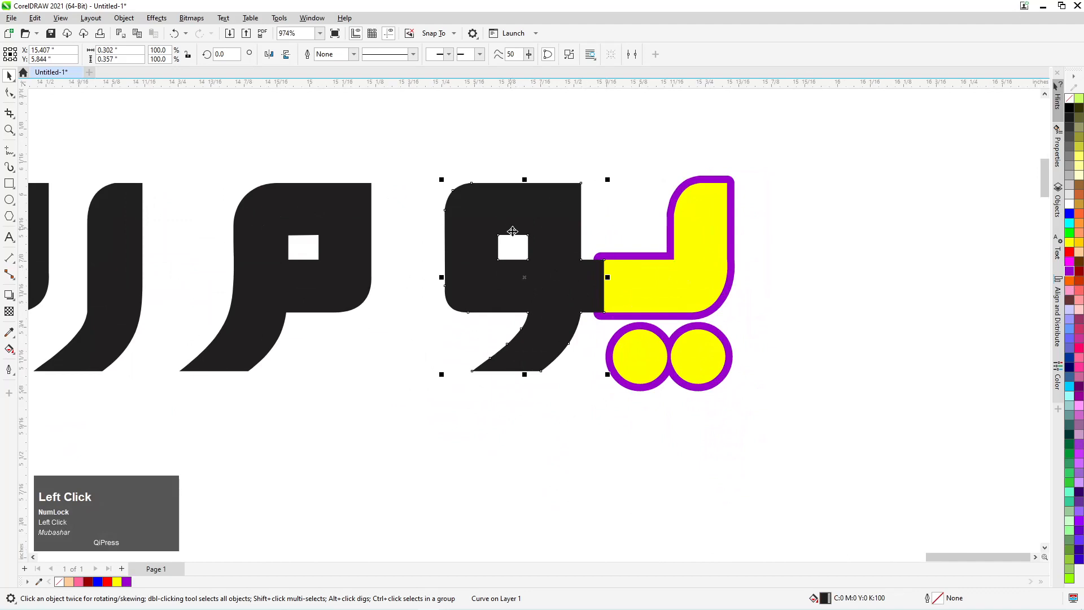
left_click(9, 333)
left_click(56, 351)
left_click(678, 271)
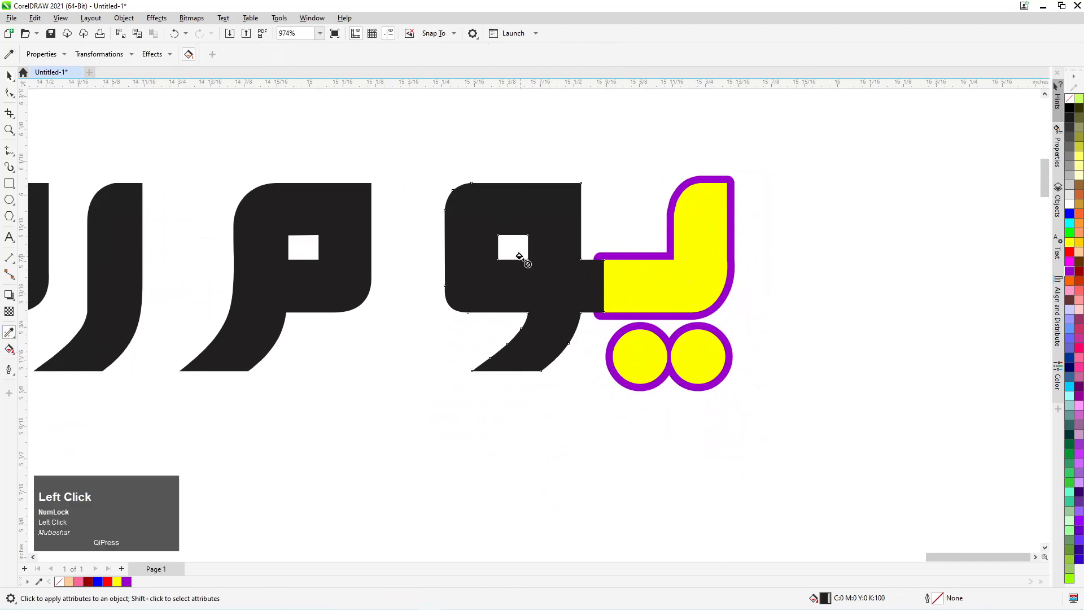
left_click(535, 273)
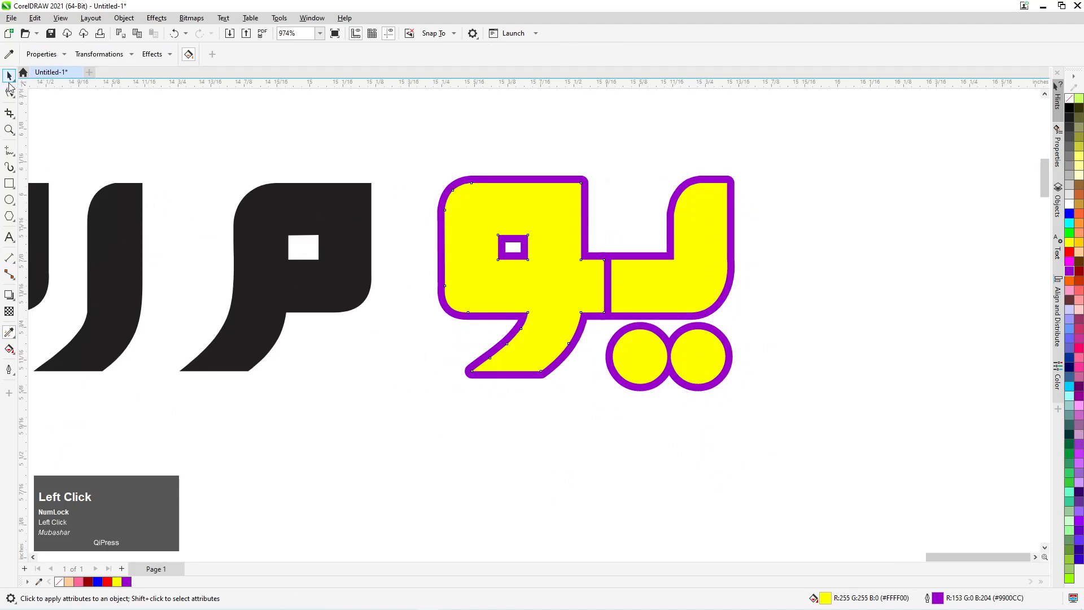
left_click(9, 75)
left_click(427, 377)
Step: Weld the two yellow letters into a single curve and move it right, away from the black letters
scroll(581, 333, "down", 1)
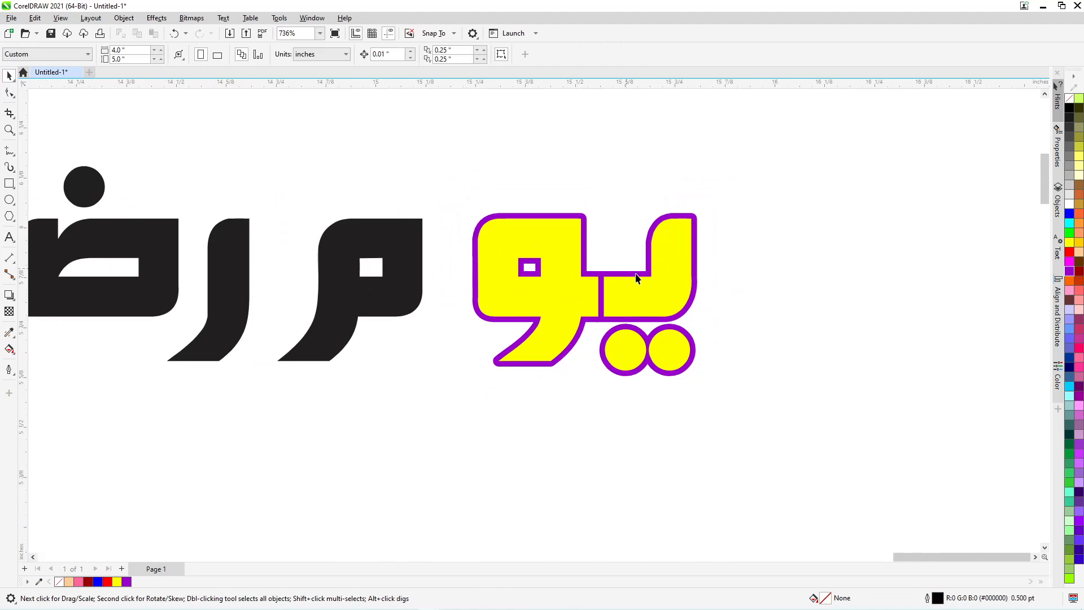
left_click_drag(443, 149, 820, 424)
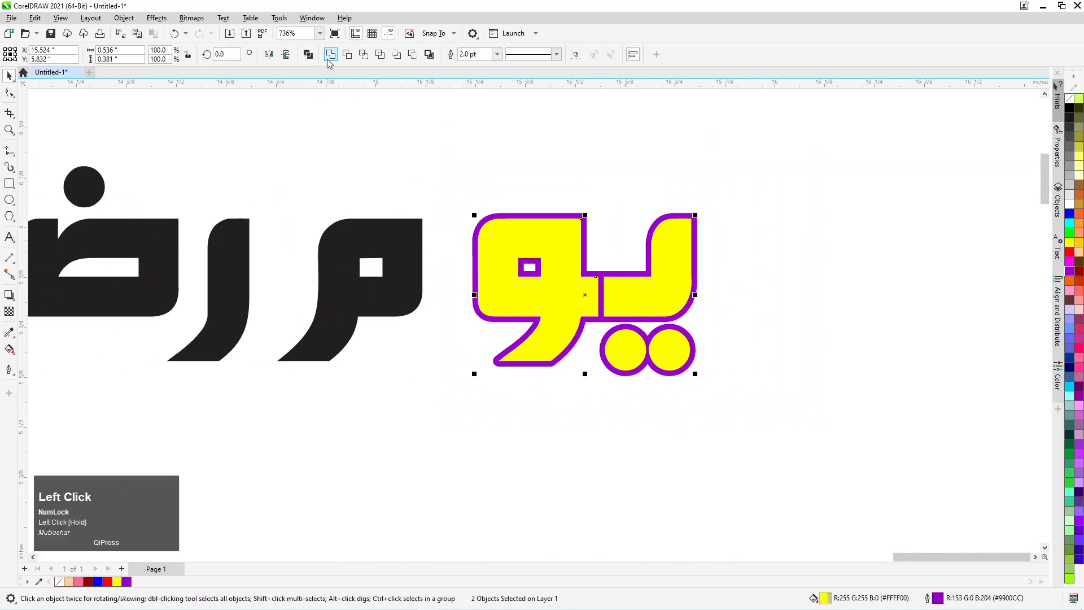
left_click(328, 59)
scroll(559, 199, "down", 2)
left_click_drag(566, 252, 681, 254)
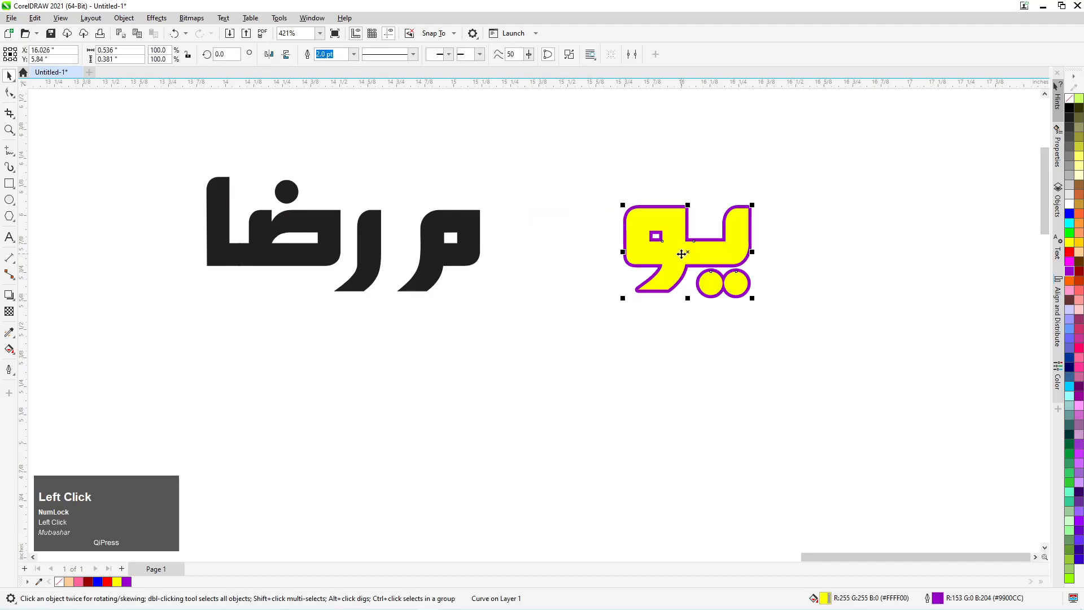
scroll(682, 254, "down", 1)
scroll(681, 254, "up", 3)
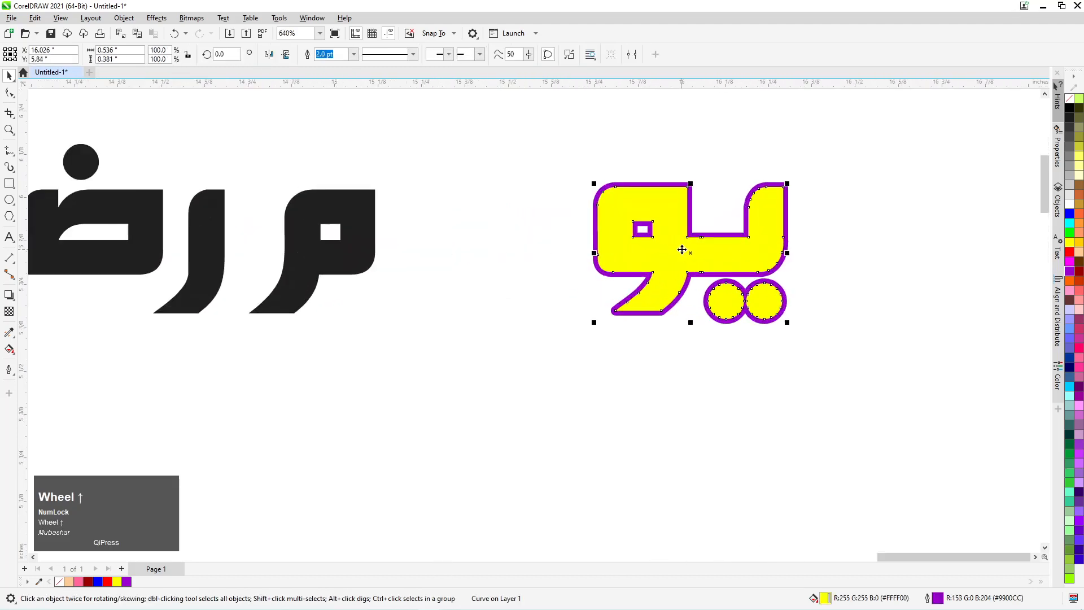
scroll(682, 249, "down", 3)
Step: Delete the yellow welded letters and the remaining black lettering above the bottom line
left_click_drag(314, 117, 588, 290)
left_click_drag(672, 247, 664, 221)
mouse_move(346, 169)
left_mouse_down()
mouse_move(812, 335)
mouse_move(824, 331)
left_mouse_up()
key("Delete")
scroll(656, 262, "down", 3)
scroll(689, 388, "up", 4)
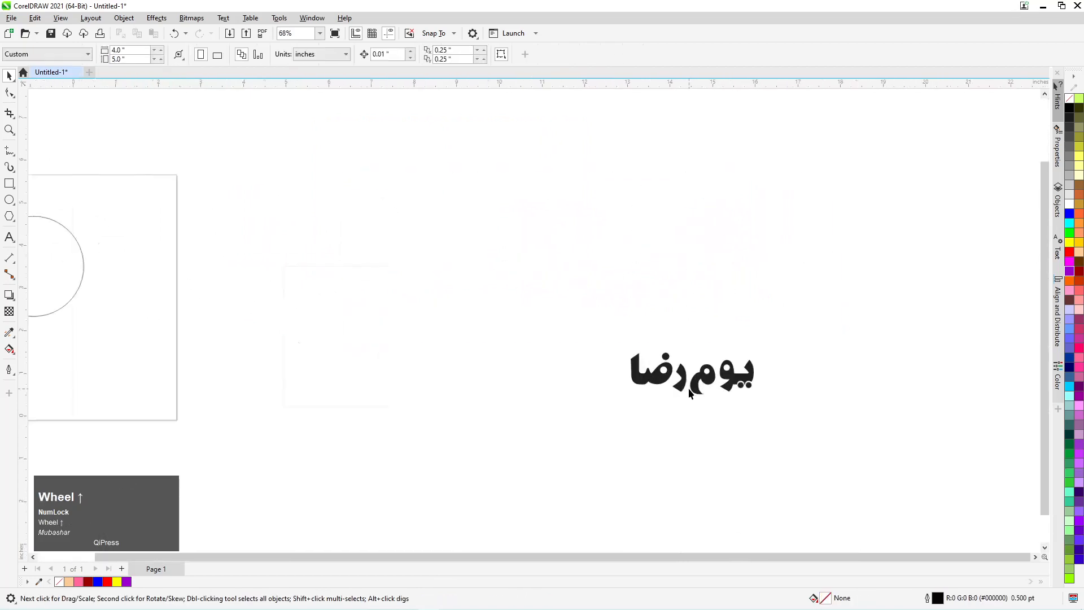
Step: Move the circle toward the page's centre and draw a larger circle about 3.24 in across overlapping its right side
left_click(788, 386)
scroll(910, 289, "down", 3)
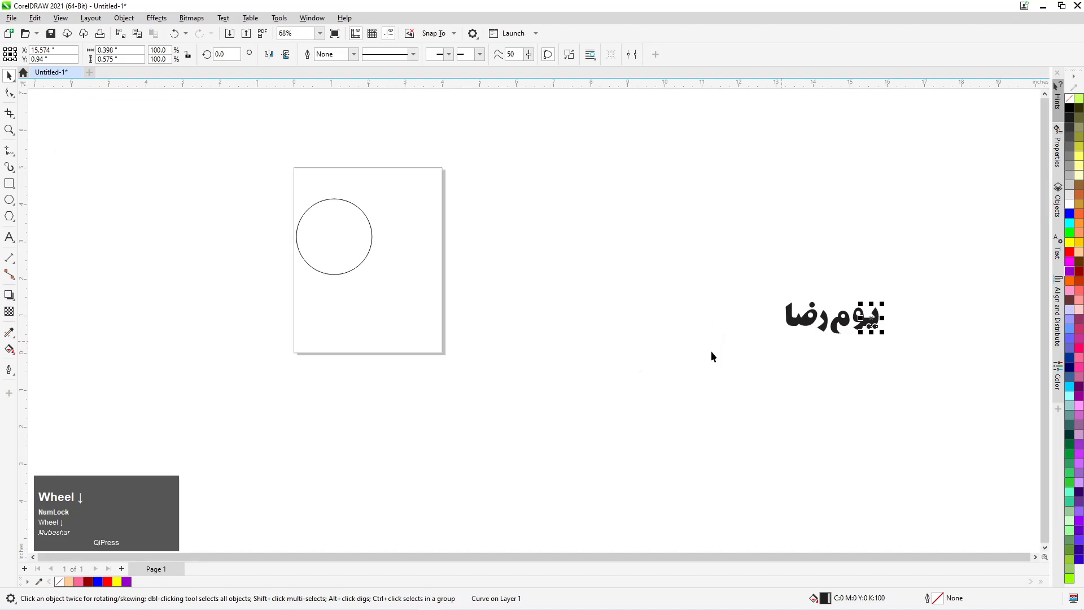
left_click(300, 212)
scroll(301, 212, "up", 1)
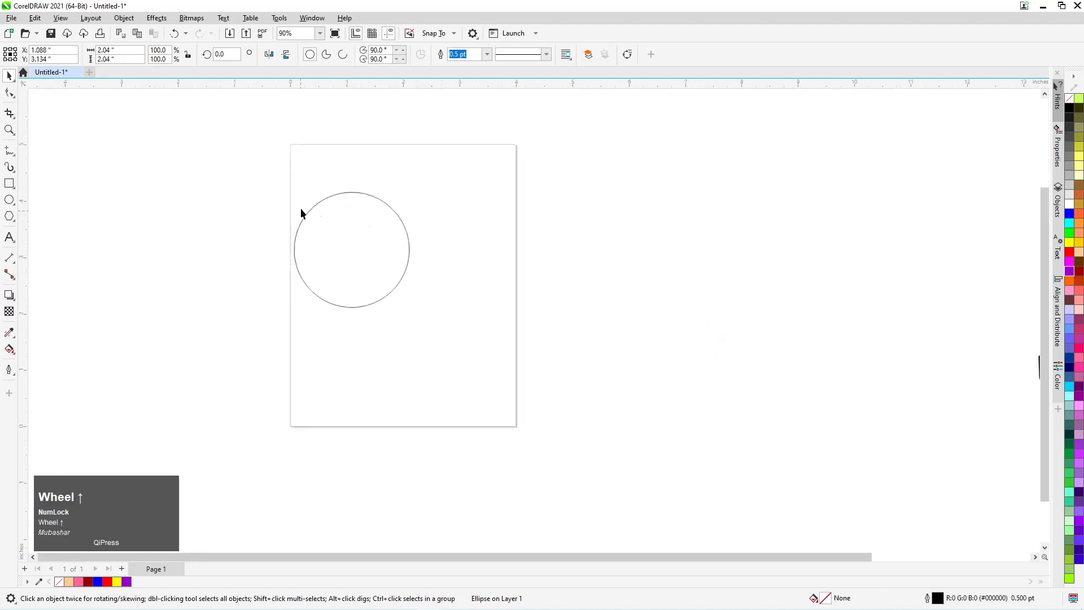
left_click_drag(340, 238, 379, 261)
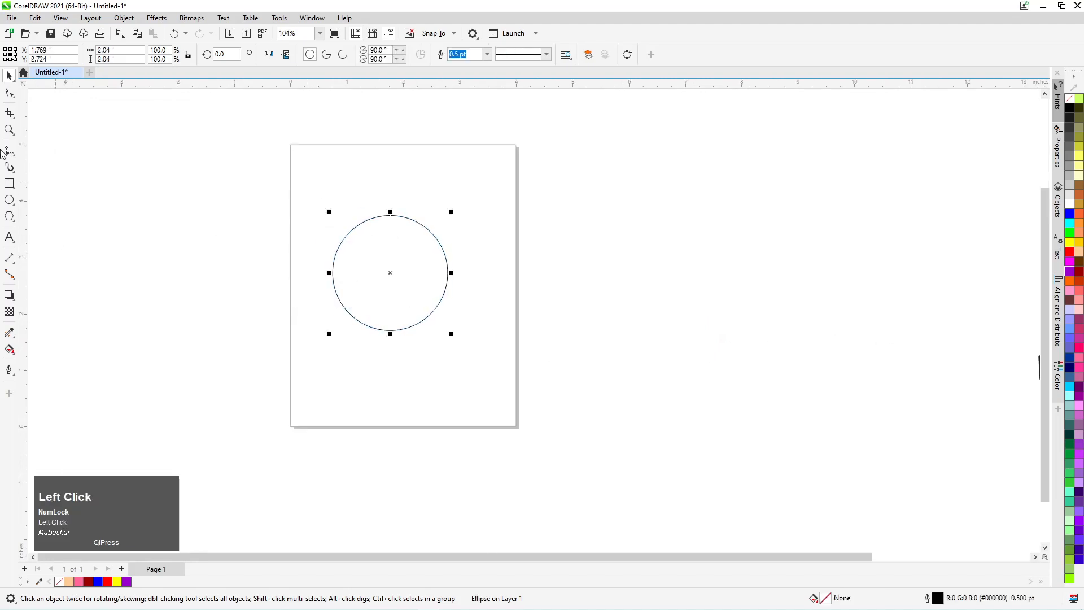
left_click(9, 200)
left_click_drag(404, 189, 528, 373)
Step: Select both overlapping circles and review the available Shaping commands
left_click(9, 75)
left_click_drag(343, 129, 717, 426)
left_click_drag(666, 158, 185, 462)
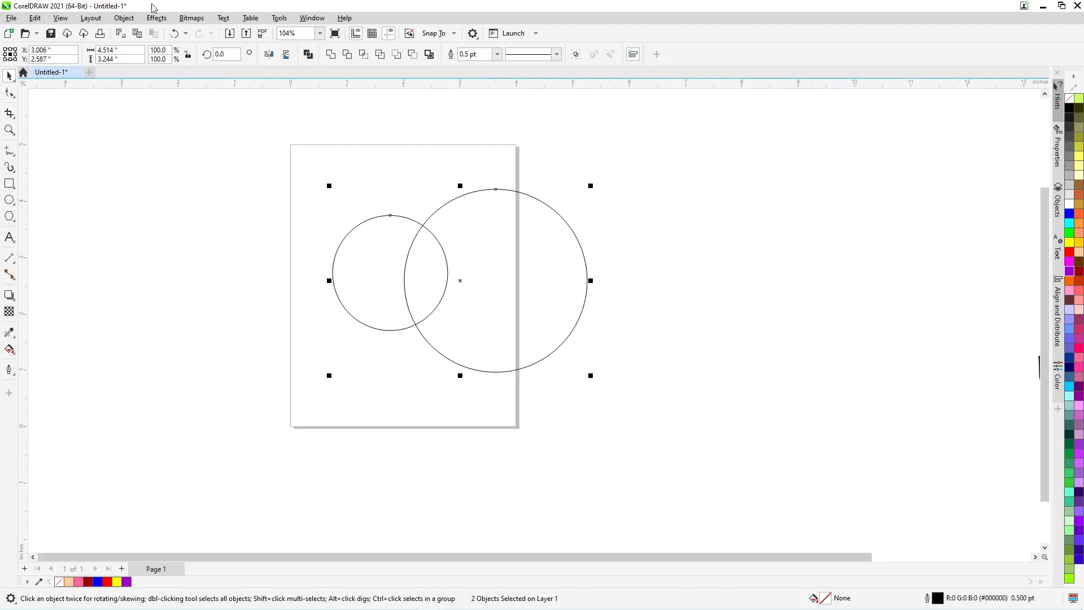
left_click(124, 18)
mouse_move(248, 256)
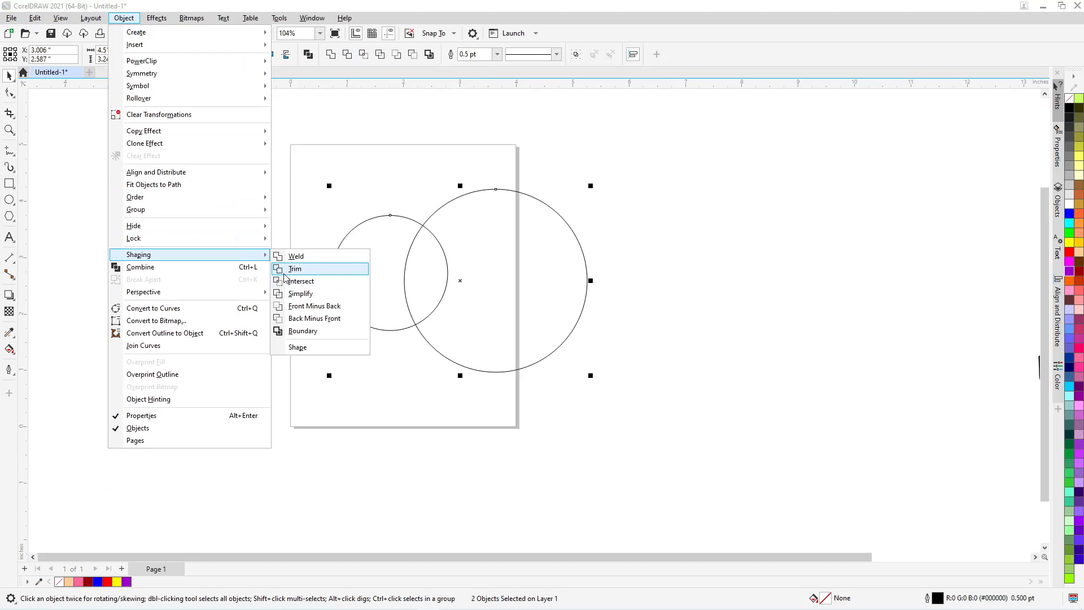
left_click(364, 166)
Step: Shift the smaller circle up and right, and trim it with the overlapping larger circle
left_click_drag(354, 246, 384, 192)
left_click_drag(300, 119, 204, 259)
left_click_drag(308, 152, 728, 423)
left_click(347, 54)
left_click(303, 176)
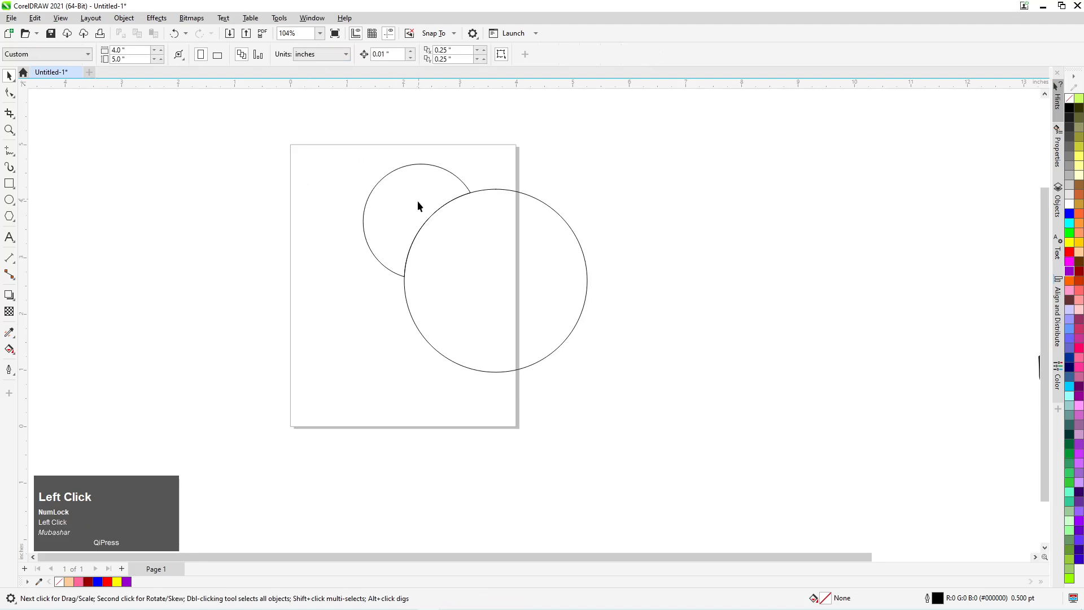
Step: Move the trimmed crescent to the page's upper-left corner and reposition the large circle slightly lower and further left
left_click_drag(408, 195, 334, 179)
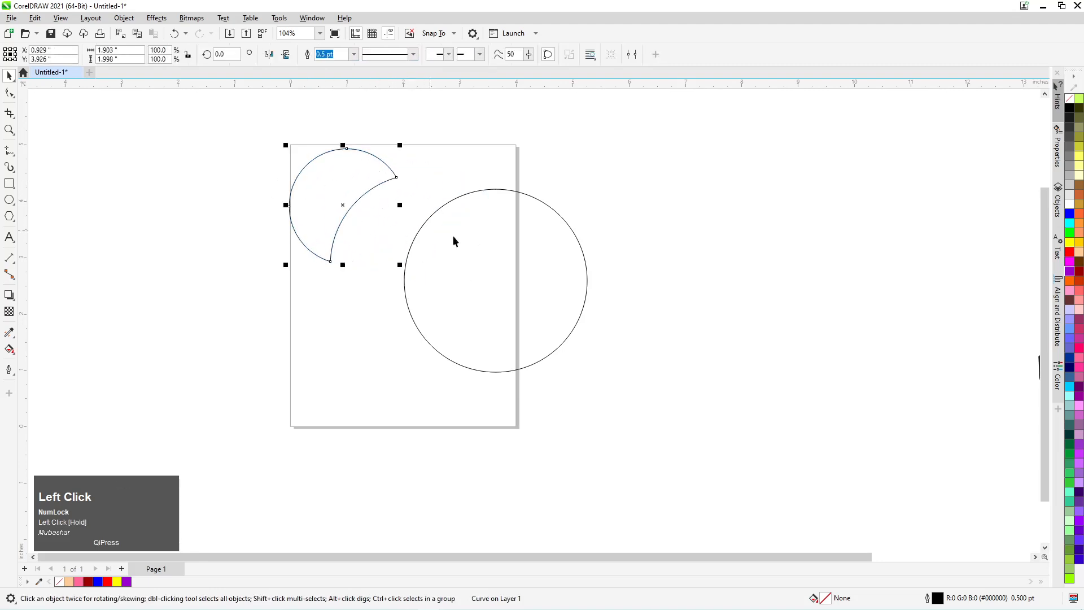
left_click(493, 217)
left_click_drag(493, 218, 498, 250)
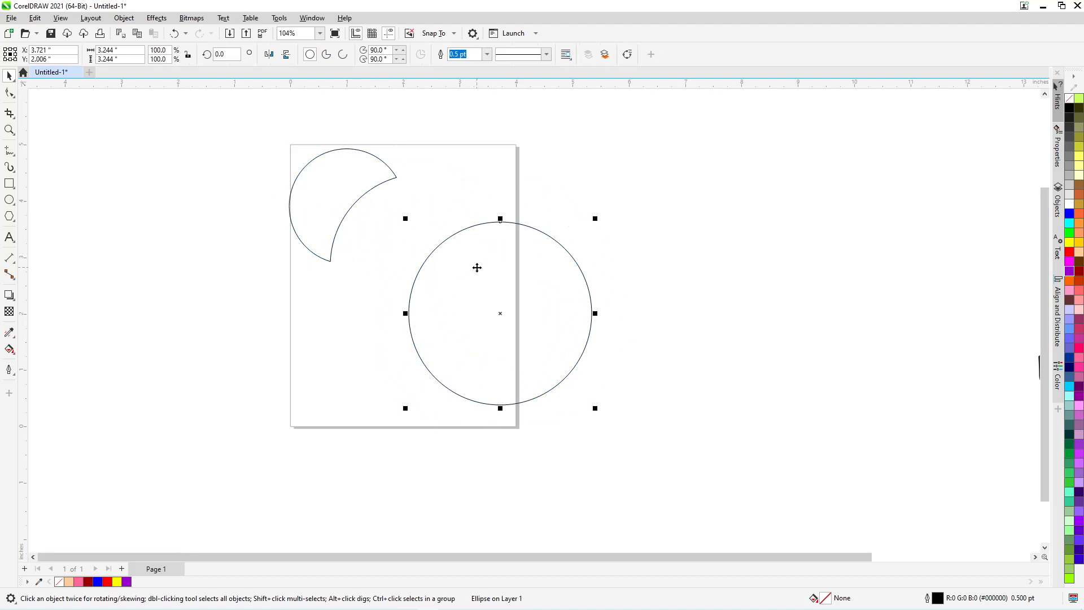
left_click_drag(477, 267, 452, 251)
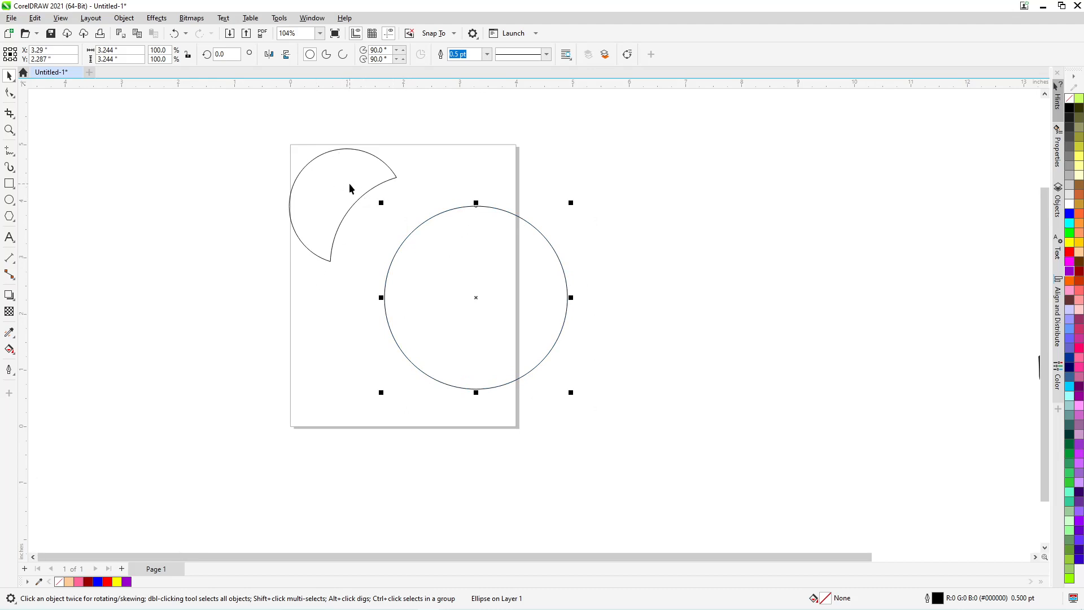
Step: Delete the crescent and draw a six-sided polygon about 2.38 by 2.75 in above and left of the circle
left_click_drag(349, 188, 289, 154)
key("Delete")
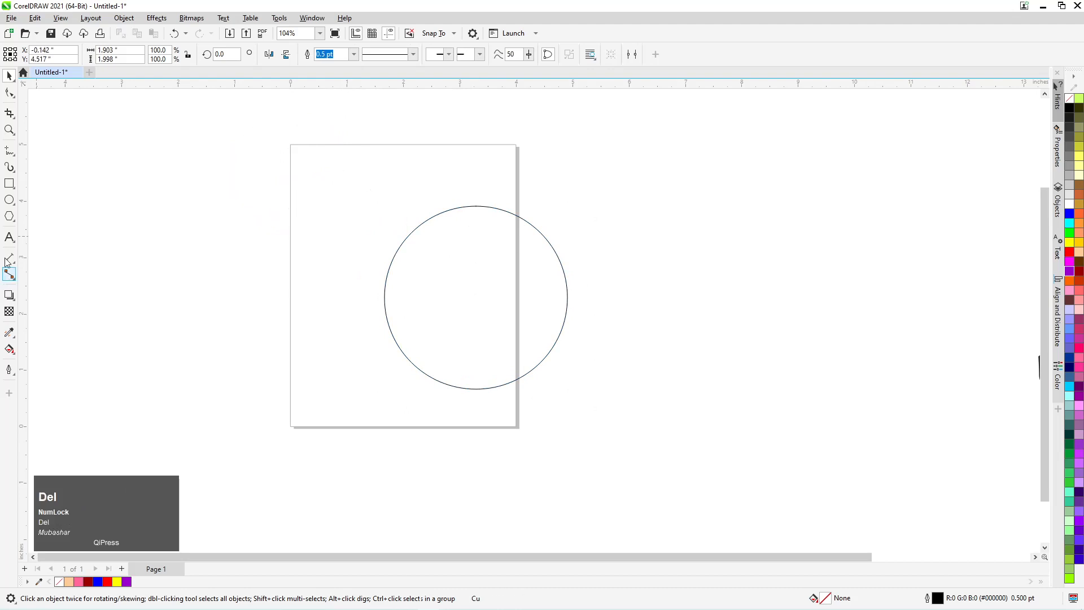
left_click(9, 199)
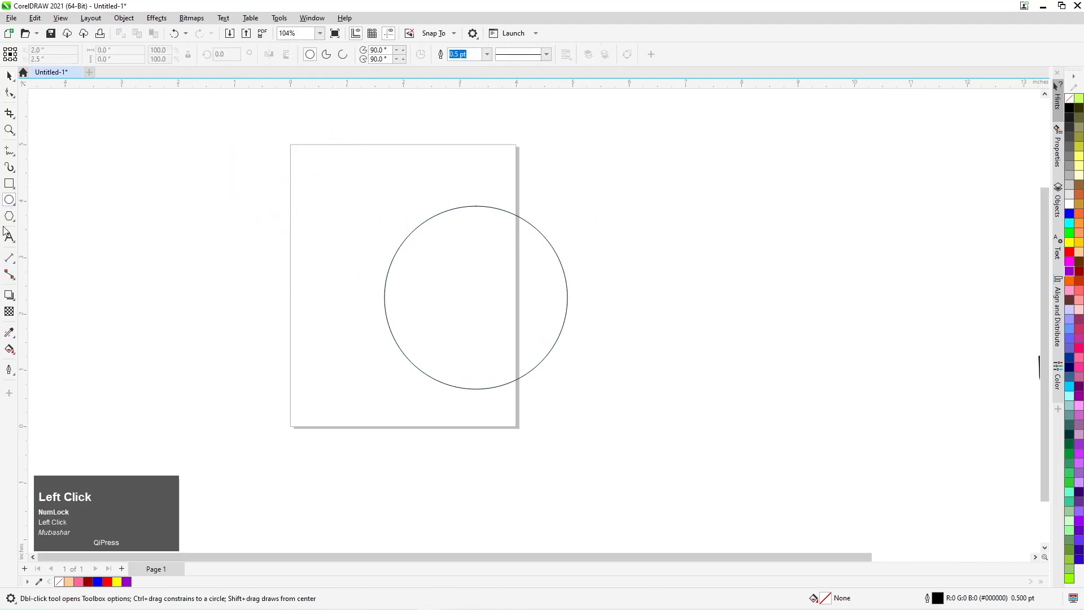
key("y")
left_click_drag(367, 174, 348, 250)
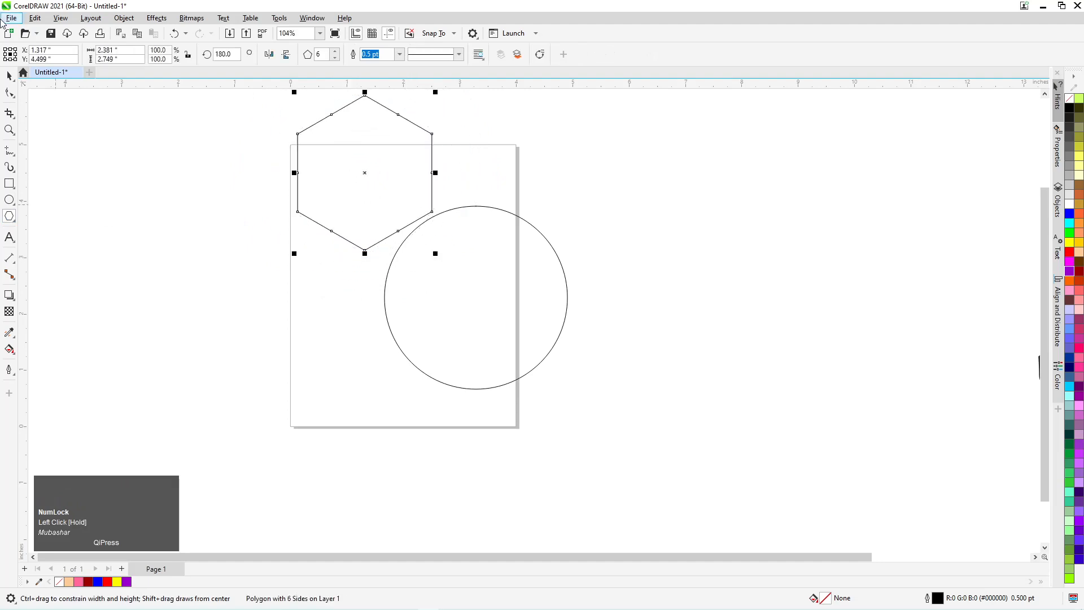
Step: Move the hexagon down over the circle's edge and give it an 8 pt golden-brown (#CC9933) outline
left_click(9, 75)
left_click(354, 117)
left_click_drag(355, 117, 372, 191)
right_click(1079, 204)
key("F12")
left_click(488, 242)
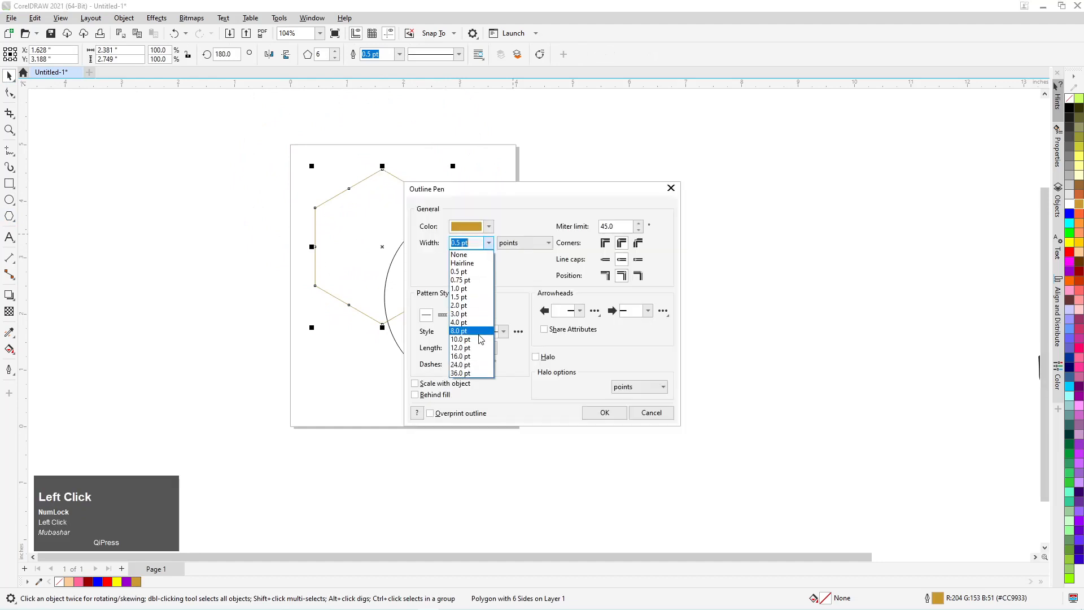
left_click(479, 332)
left_click(603, 412)
Step: Recolour the hexagon's outline red (#FF0000) and shift the hexagon slightly left and down
scroll(427, 212, "up", 2)
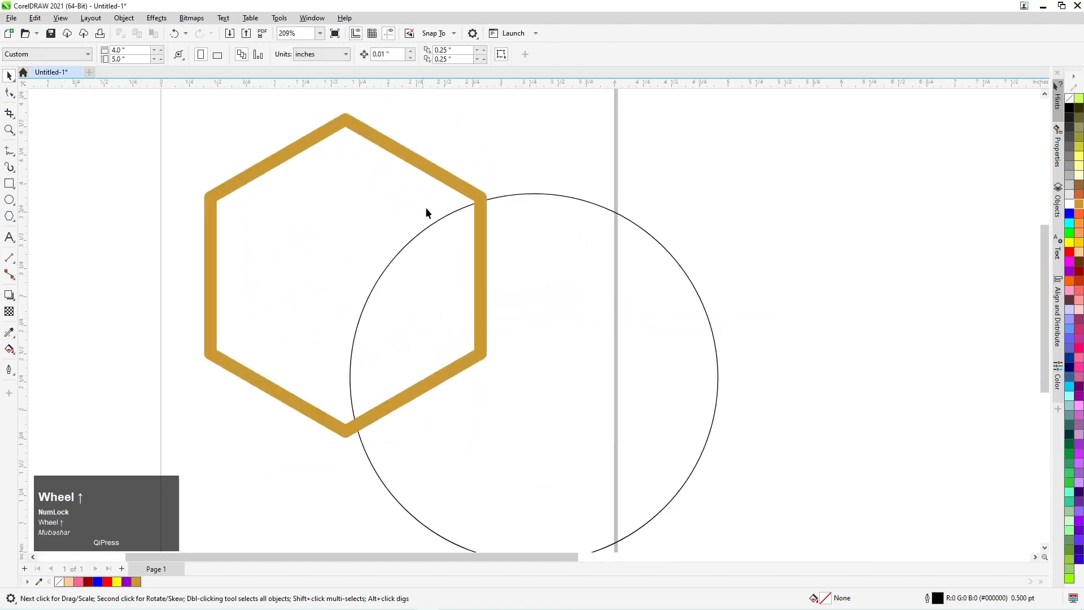
left_click(473, 201)
right_click(1069, 98)
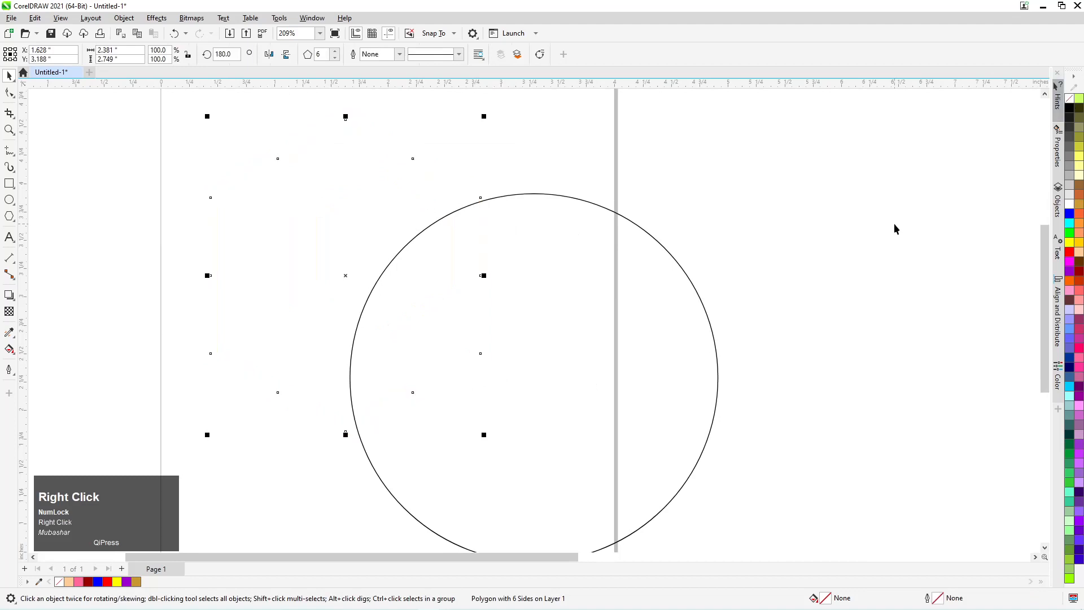
key("ctrl+z")
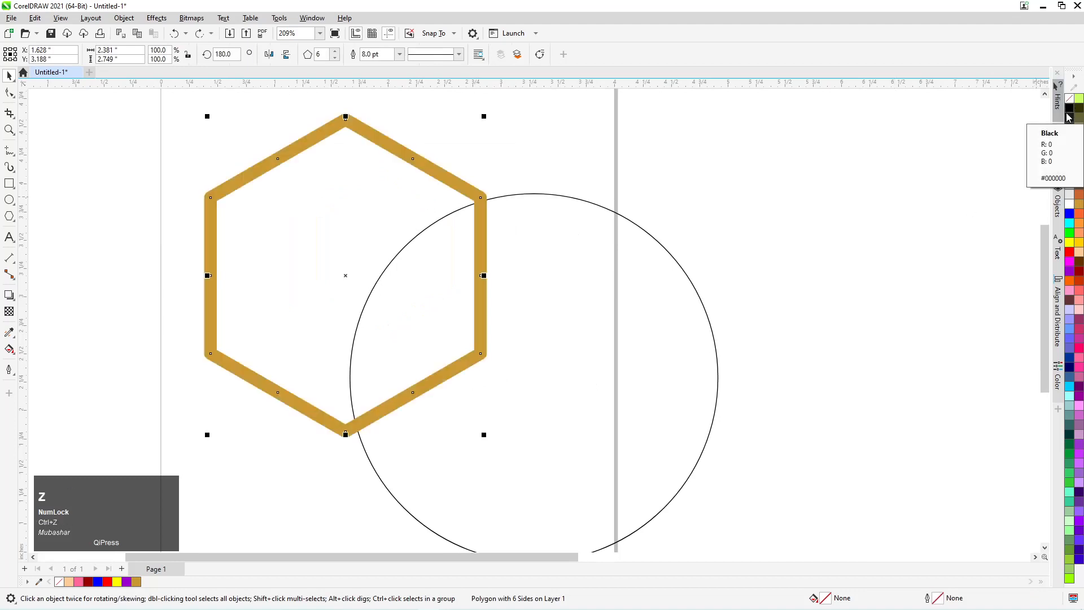
right_click(1069, 251)
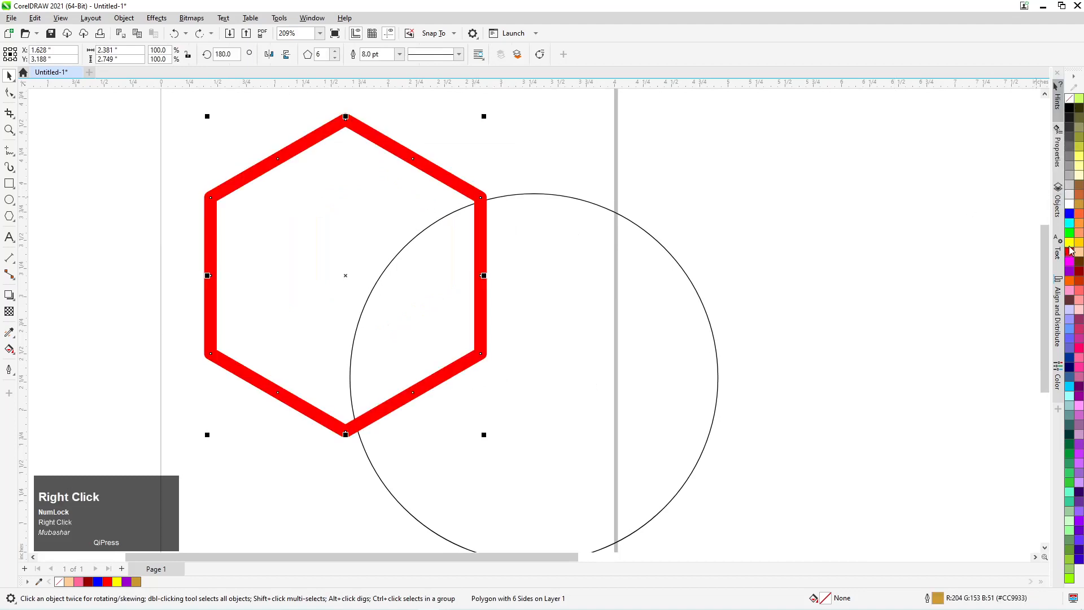
scroll(600, 131, "down", 1)
left_click(357, 195)
left_click_drag(357, 191, 352, 193)
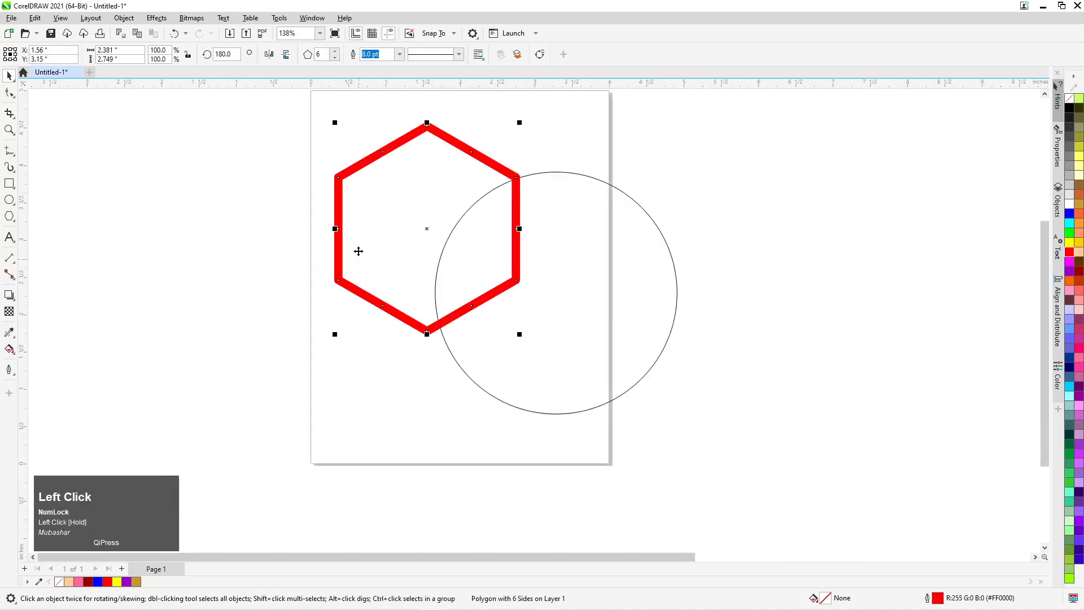
Step: Trim the circle with the red hexagon, move the cut circle right, and undo both changes
left_click(598, 306, "shift")
left_click(347, 55)
left_click(311, 181)
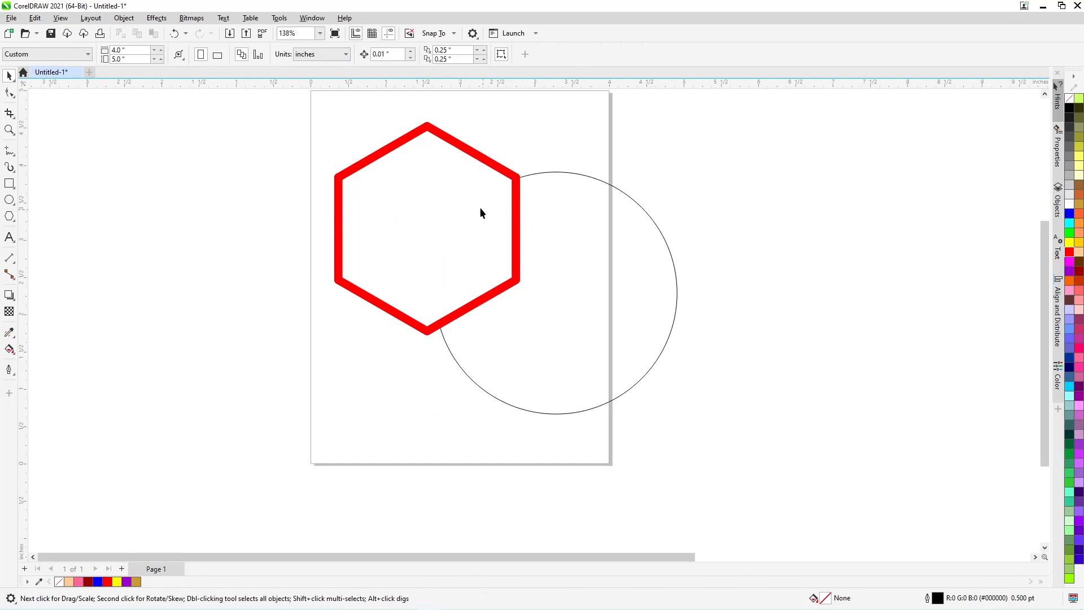
left_click_drag(578, 276, 740, 311)
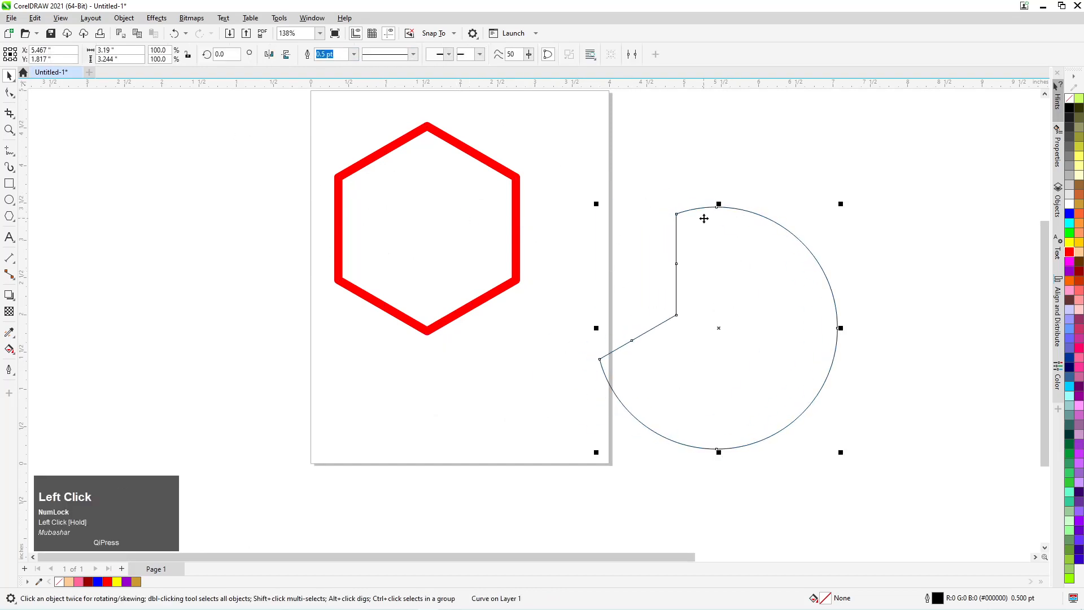
key("ctrl+z")
key("ctrl+z")
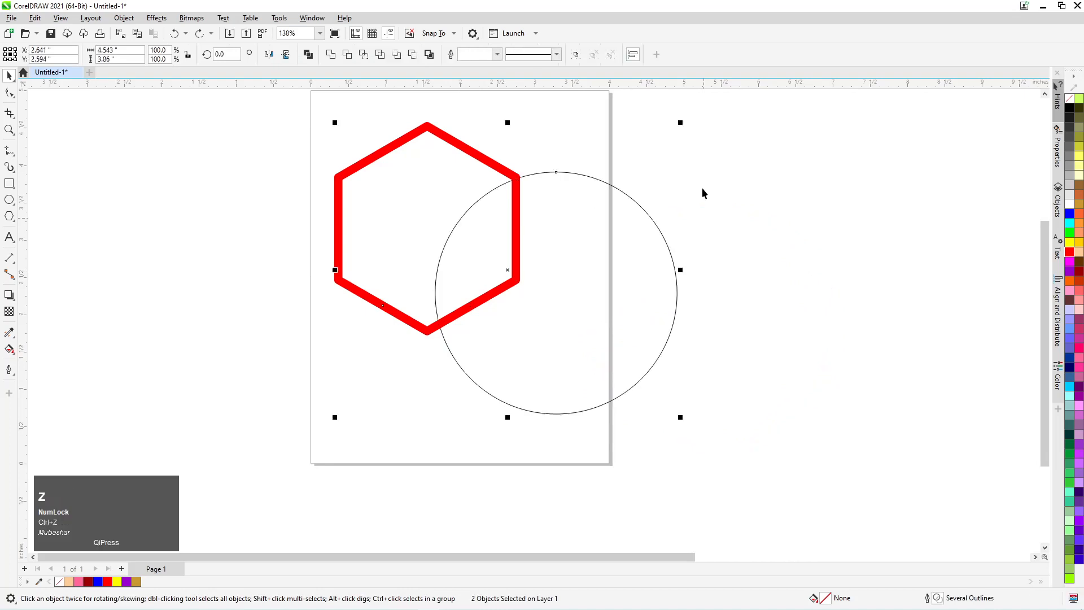
left_click(402, 184)
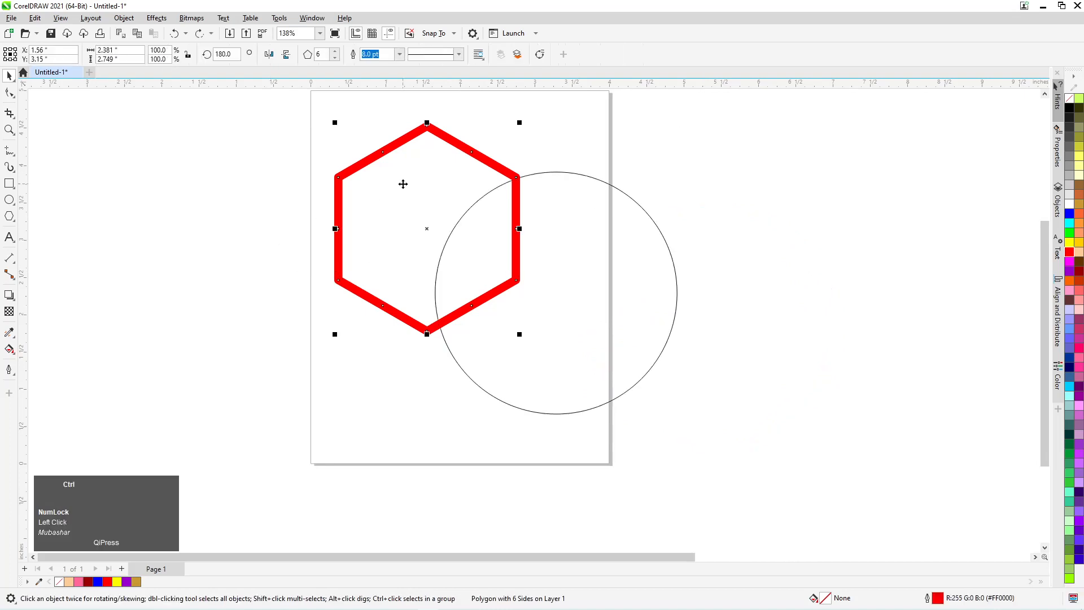
left_click(612, 234)
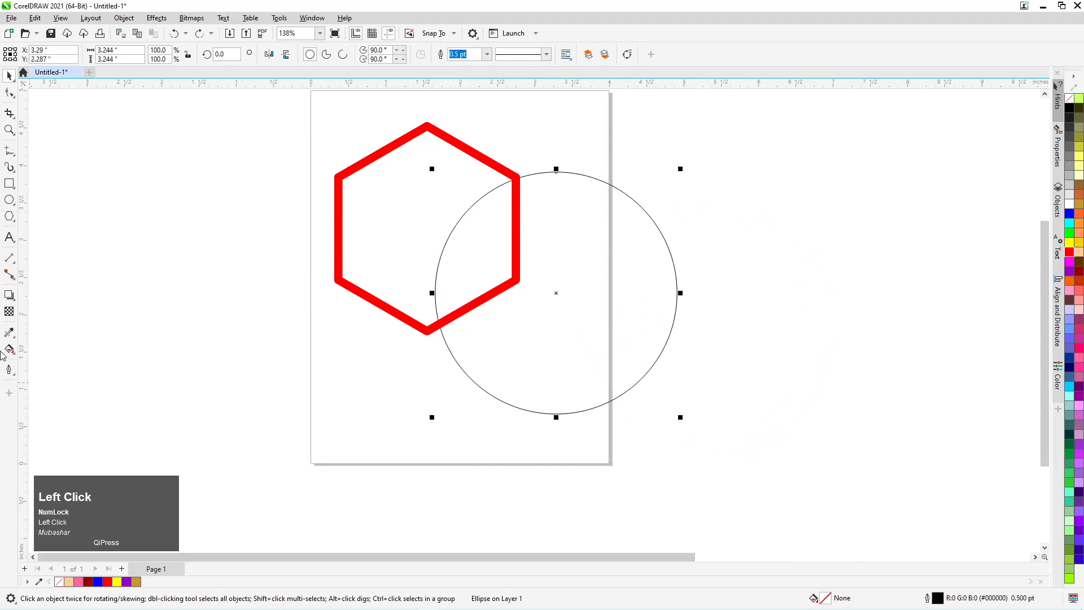
left_click(11, 334)
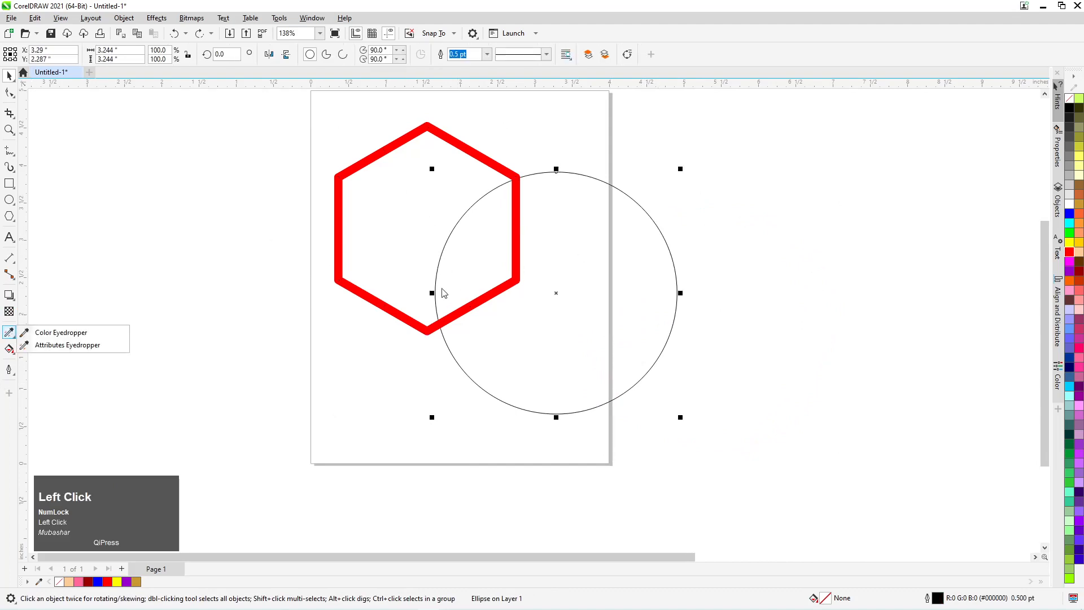
left_click(1, 306)
left_click(11, 335)
left_click(12, 335)
left_click(46, 347)
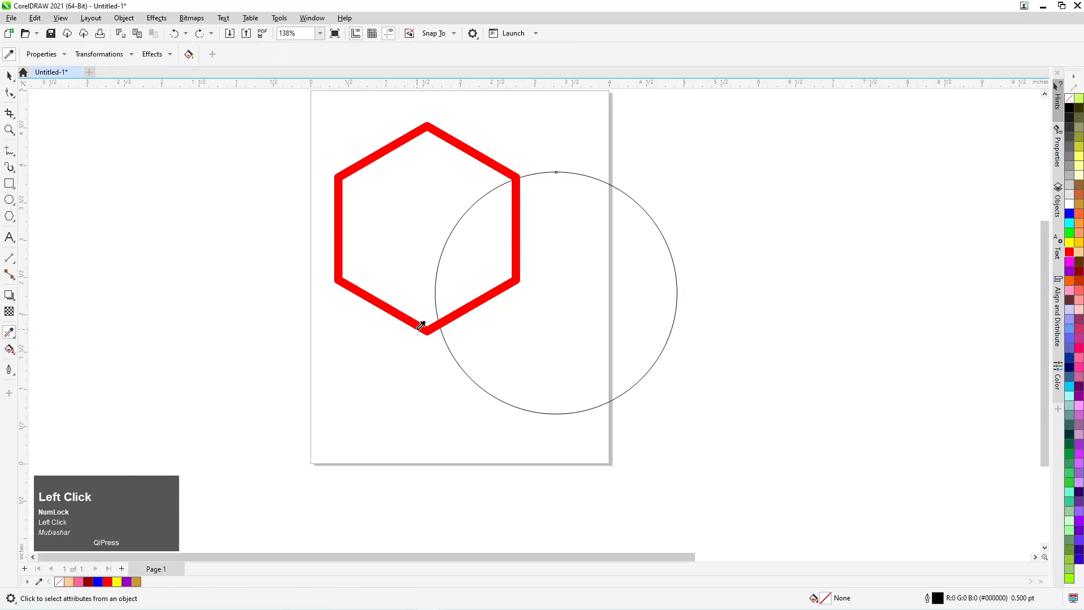
left_click(454, 353)
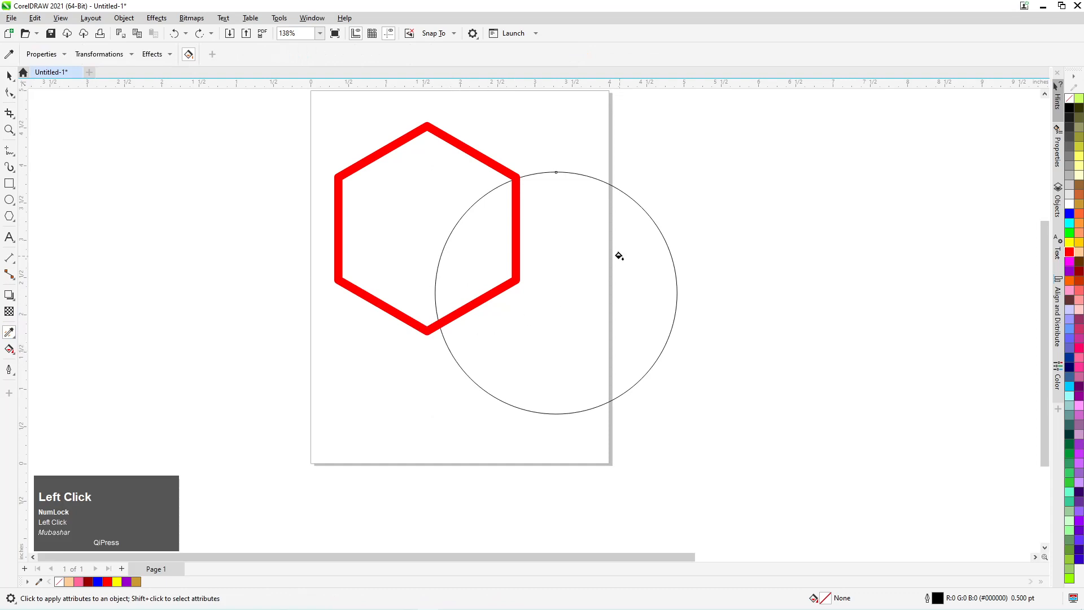
left_click(9, 75)
Step: Give the circle a purple (#9900CC) outline 10 pt wide
scroll(581, 218, "up", 2)
left_click(581, 217)
right_click(1070, 98)
right_click(1069, 185)
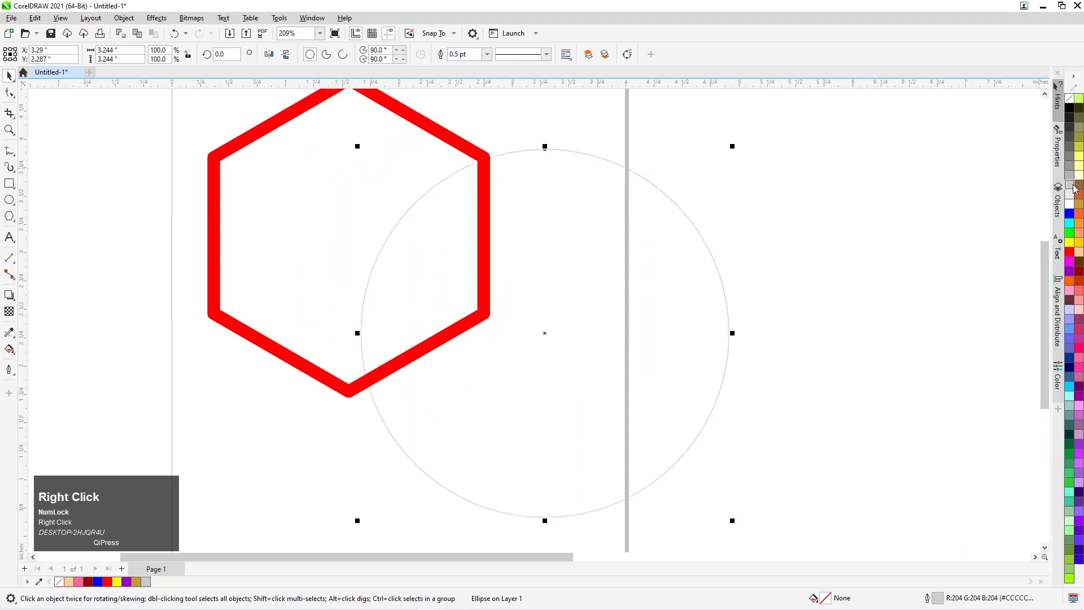
right_click(1069, 271)
key("F12")
left_click(789, 245)
left_click(488, 242)
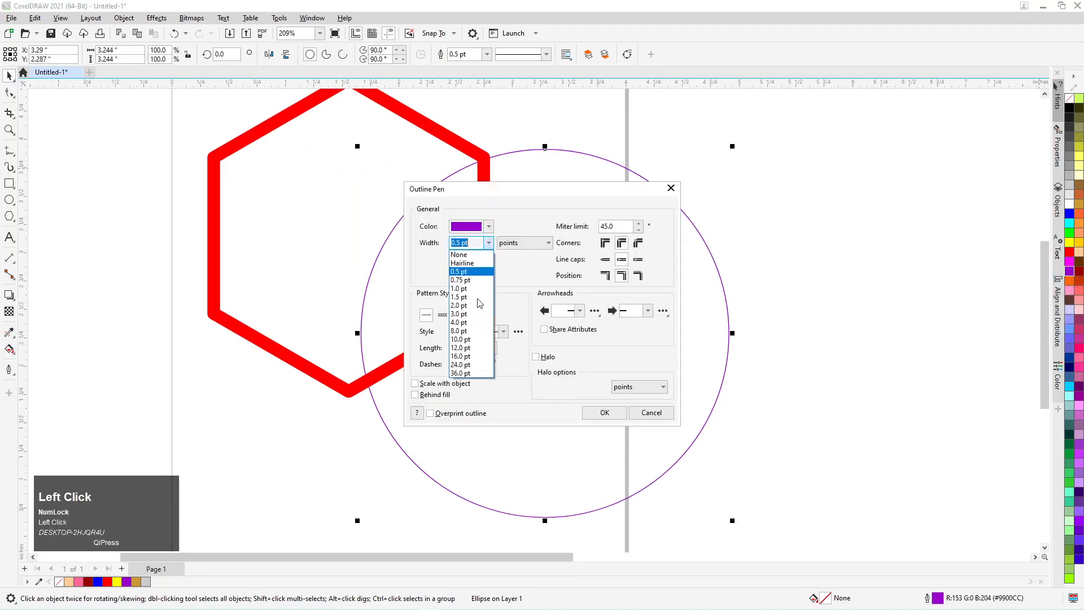
left_click(460, 338)
left_click(604, 413)
scroll(677, 354, "down", 3)
left_click(500, 296)
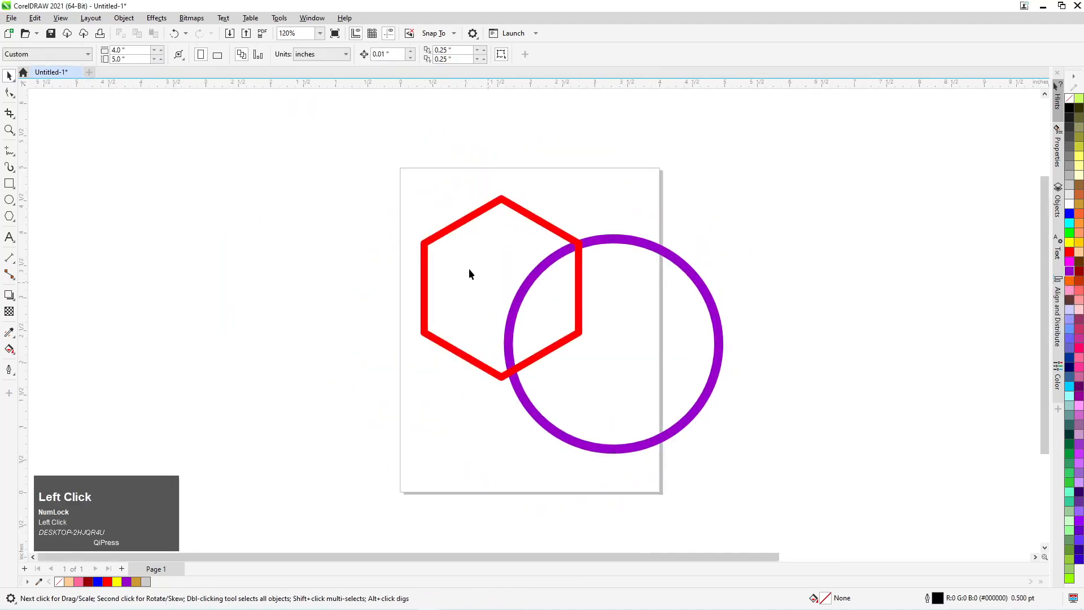
Step: Trim the purple circle with the red hexagon and move the cut circle right, off the page
left_click_drag(797, 520, 797, 520)
scroll(689, 401, "down", 2)
scroll(760, 437, "up", 4)
scroll(585, 169, "down", 1)
left_click(245, 239)
left_click(427, 169)
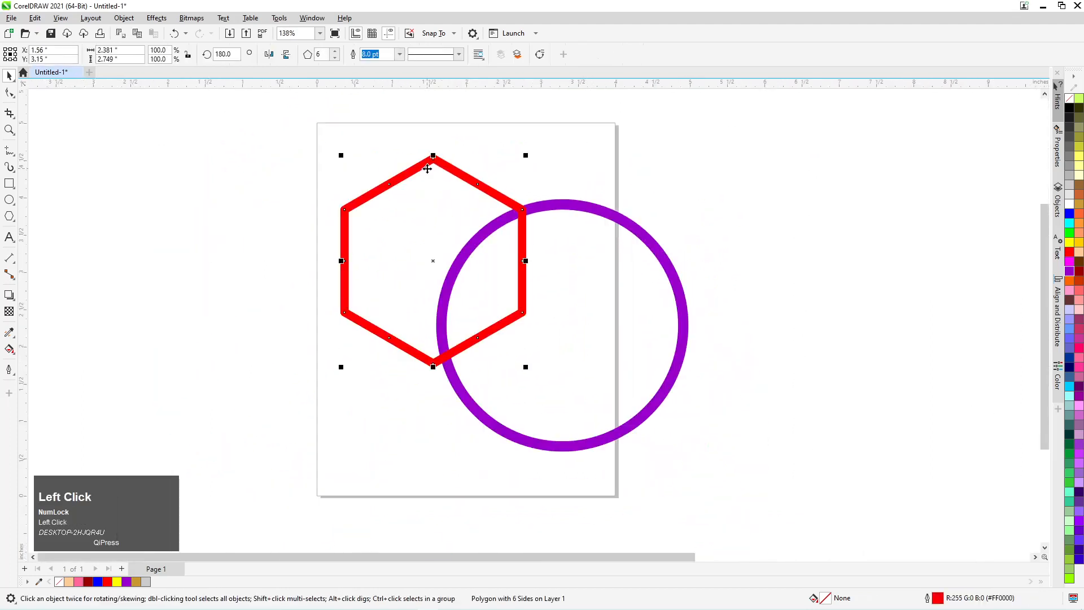
key("ctrl+Page_Down")
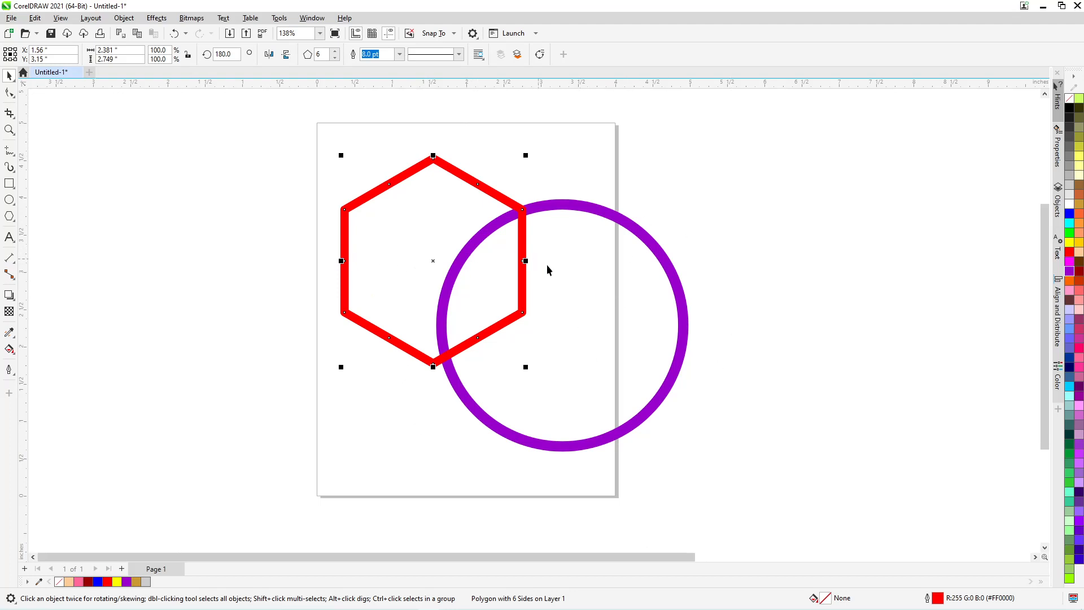
left_click(599, 306, "shift")
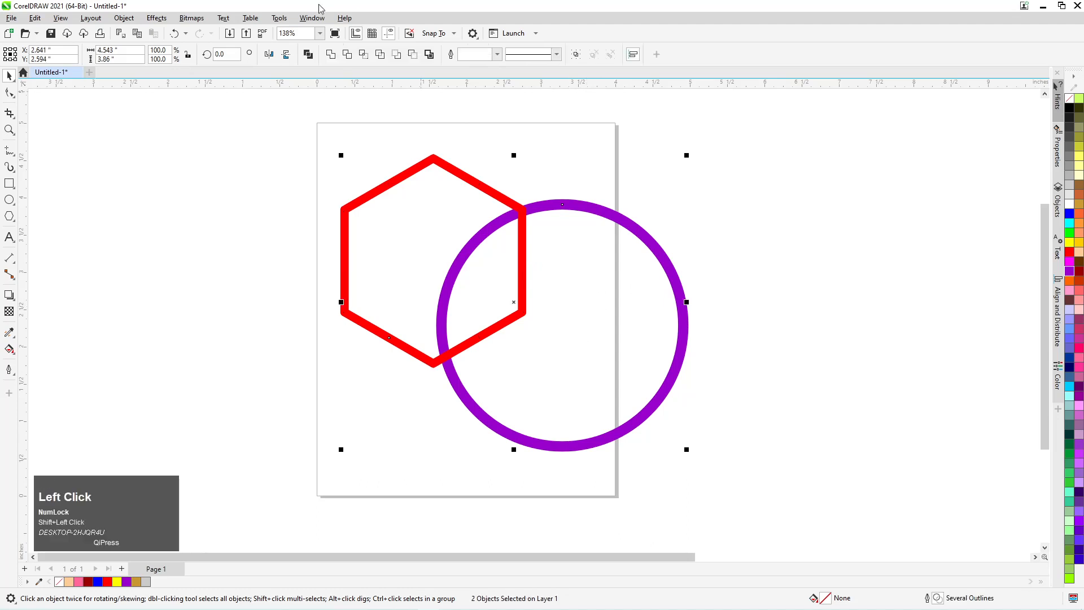
left_click(347, 56)
left_click_drag(565, 212, 745, 206)
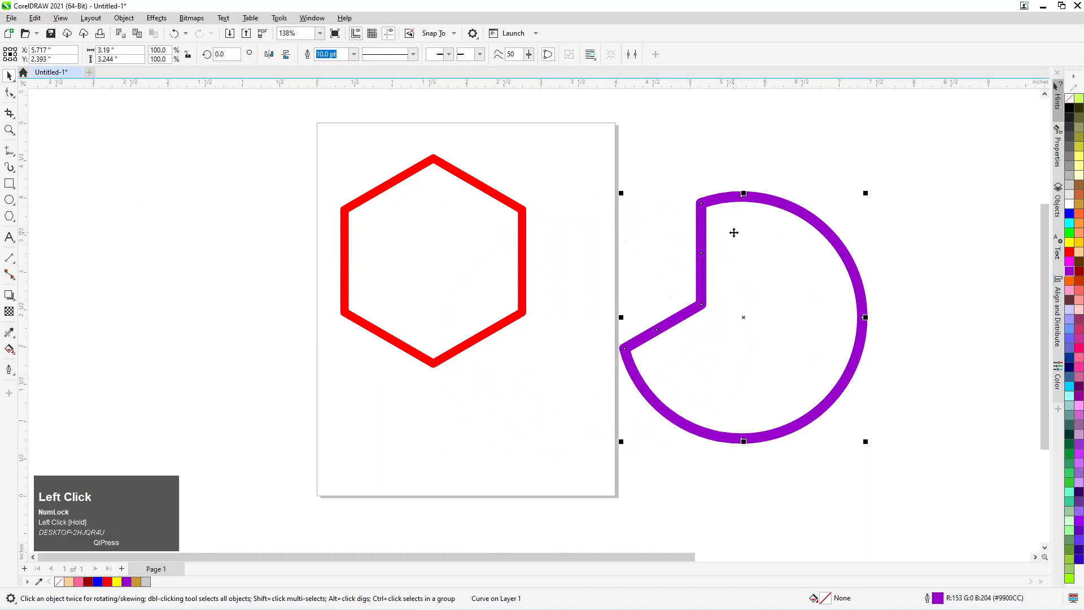
Step: Undo the circle's move and its trim, and clear the selection
key("ctrl+z")
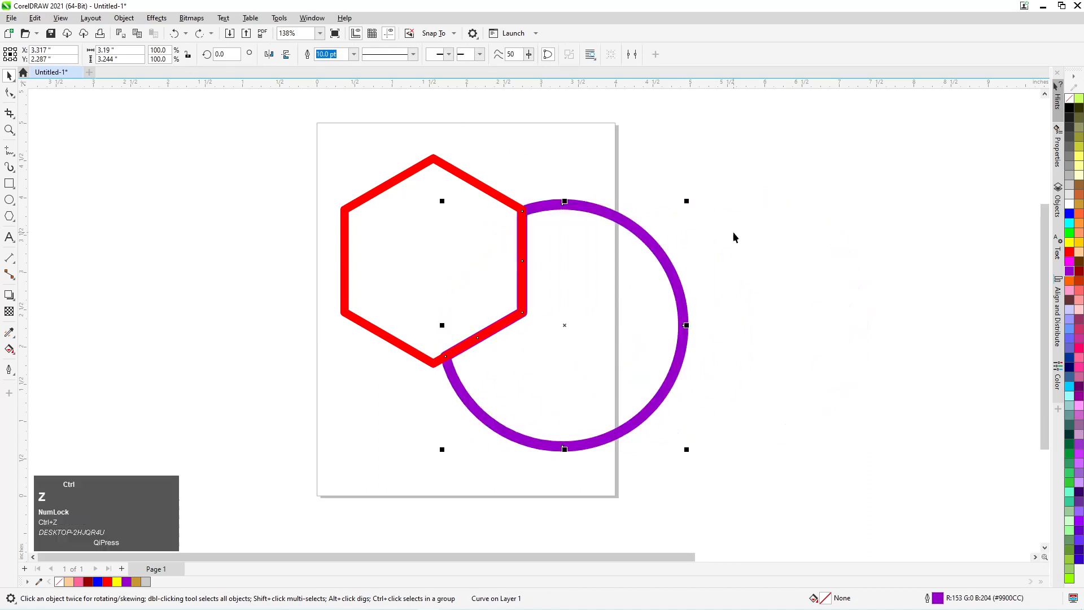
key("ctrl+z")
left_click(137, 236)
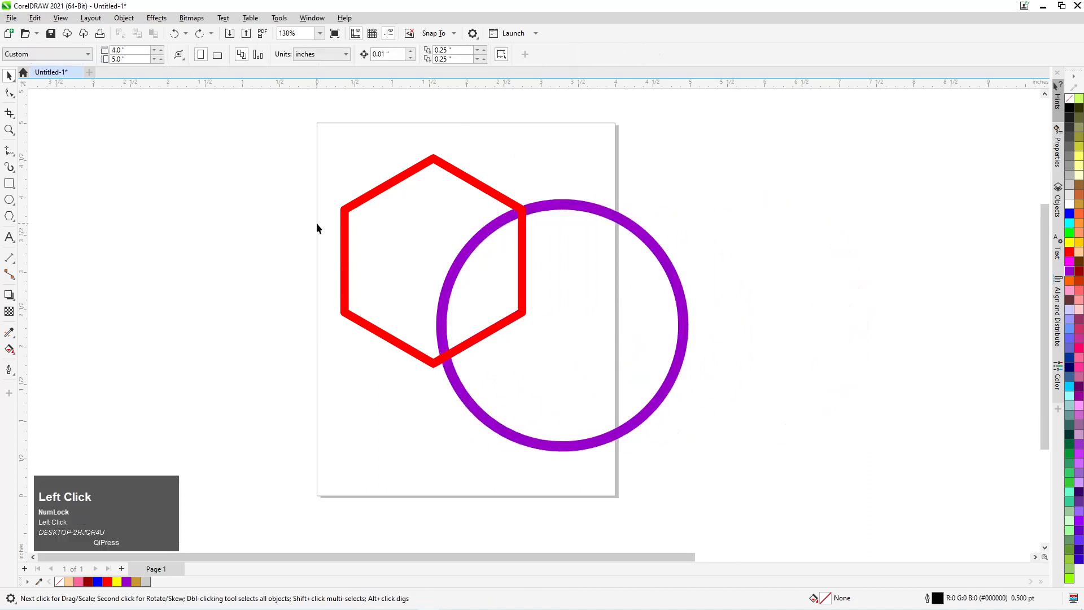
Step: Send the red hexagon one level back behind the purple circle, and select both shapes
left_click(399, 224)
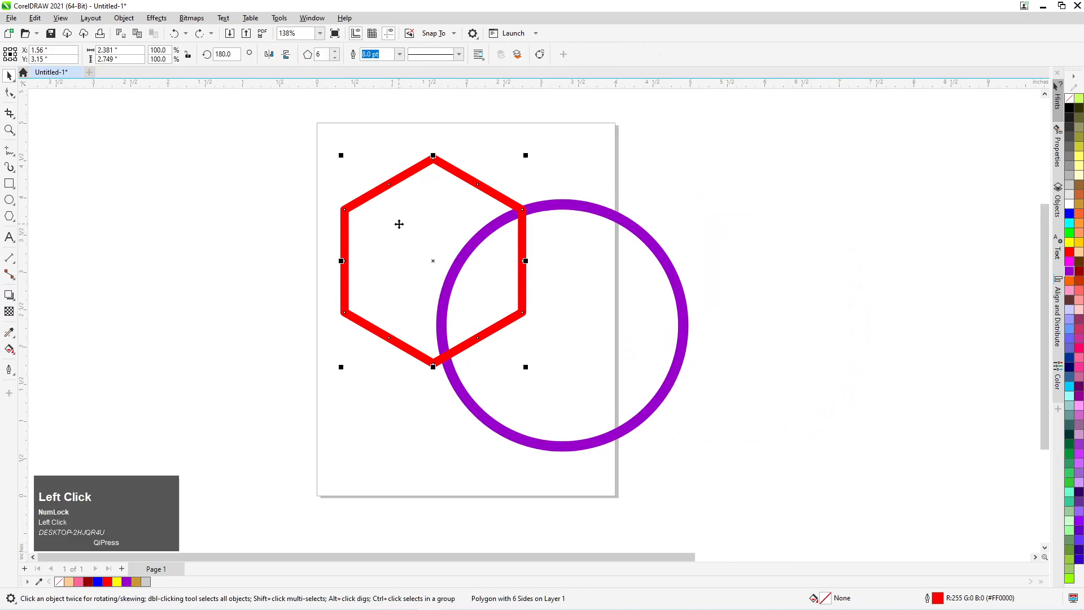
key("ctrl+Page_Down")
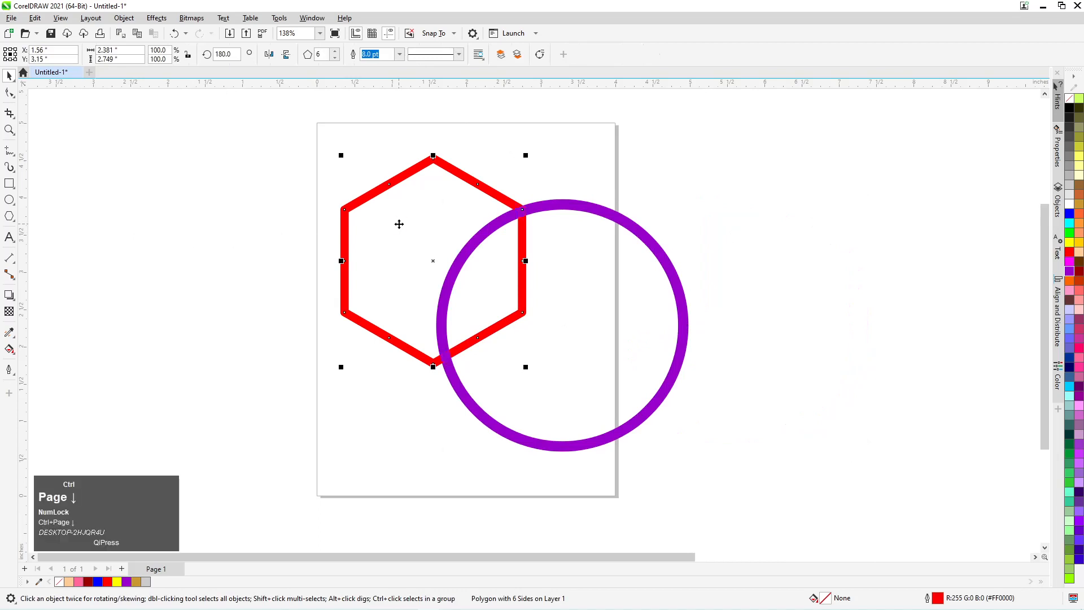
left_click(625, 223, "shift")
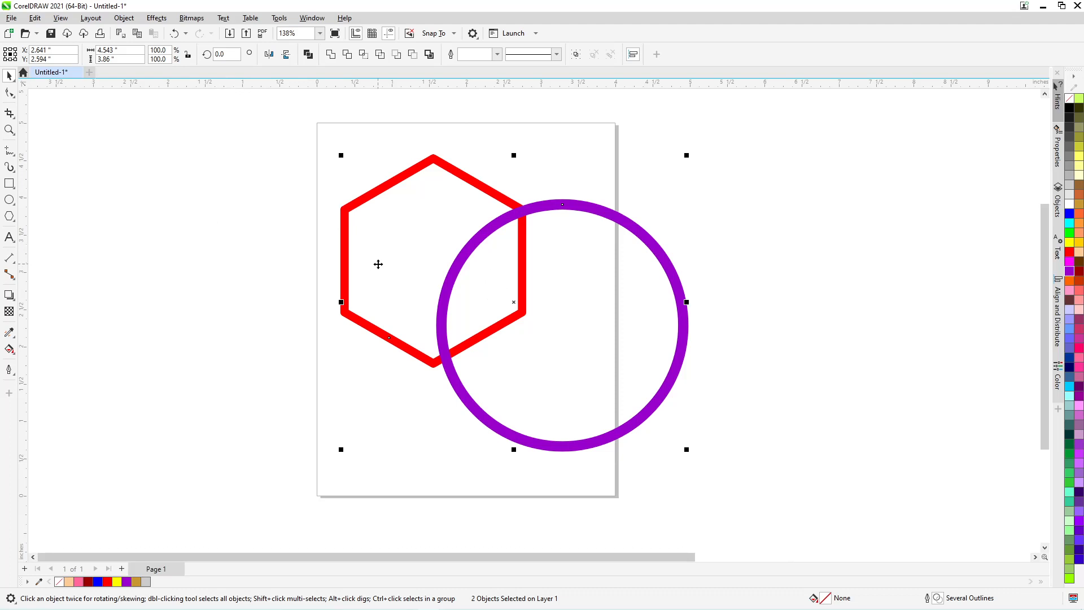
Step: Trim the purple circle with the red hexagon behind it and move the hexagon left, off the page
left_click(347, 54)
left_click(390, 184)
left_click_drag(377, 189, 232, 168)
Step: Undo the hexagon's move and the circle's trim, and clear the selection
key("ctrl+z")
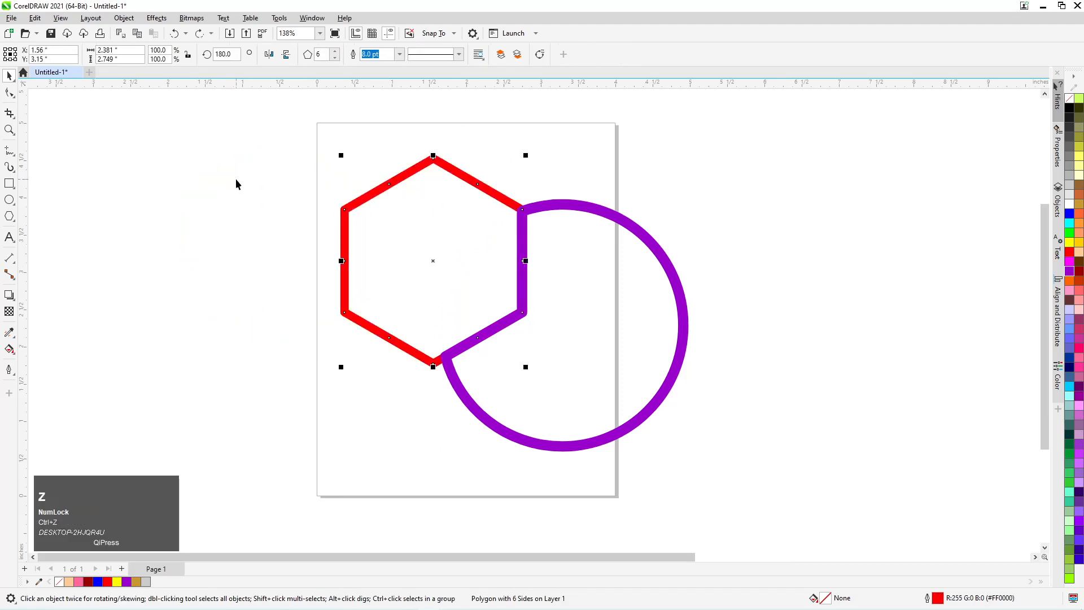
key("ctrl+z")
left_click(433, 235)
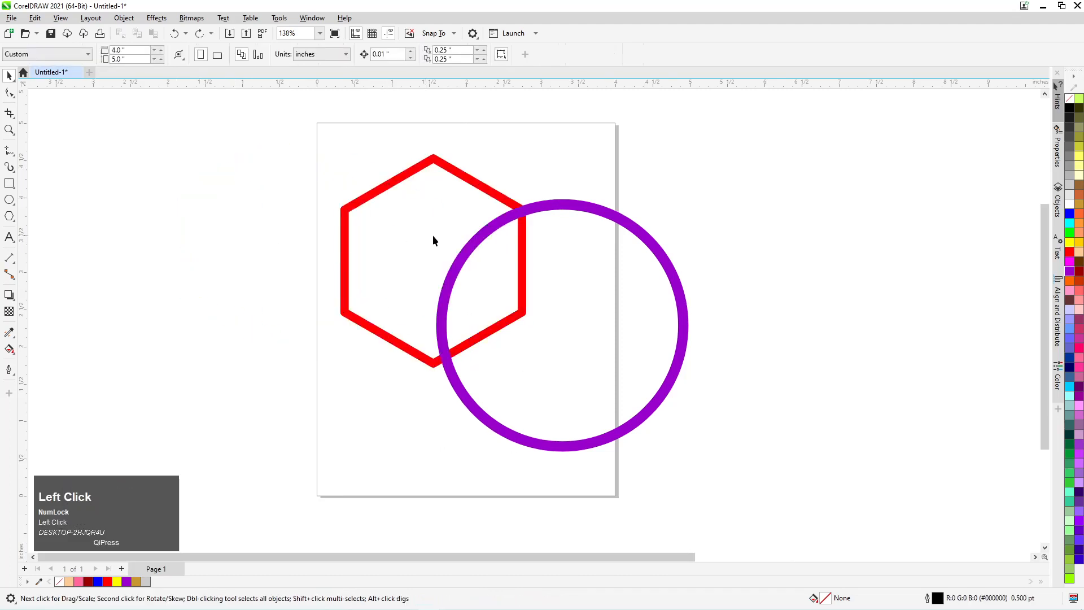
Step: Send the purple circle to the back behind the red hexagon and shift the circle slightly left
left_click(488, 236)
key("shift+Page_Down")
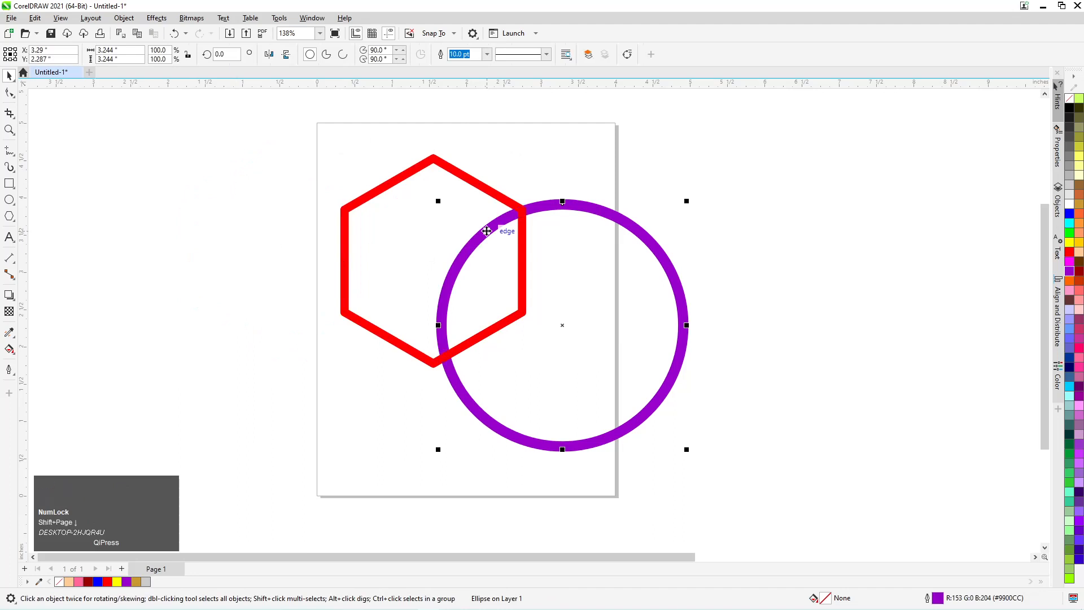
left_click(232, 268)
left_click_drag(495, 224, 490, 225)
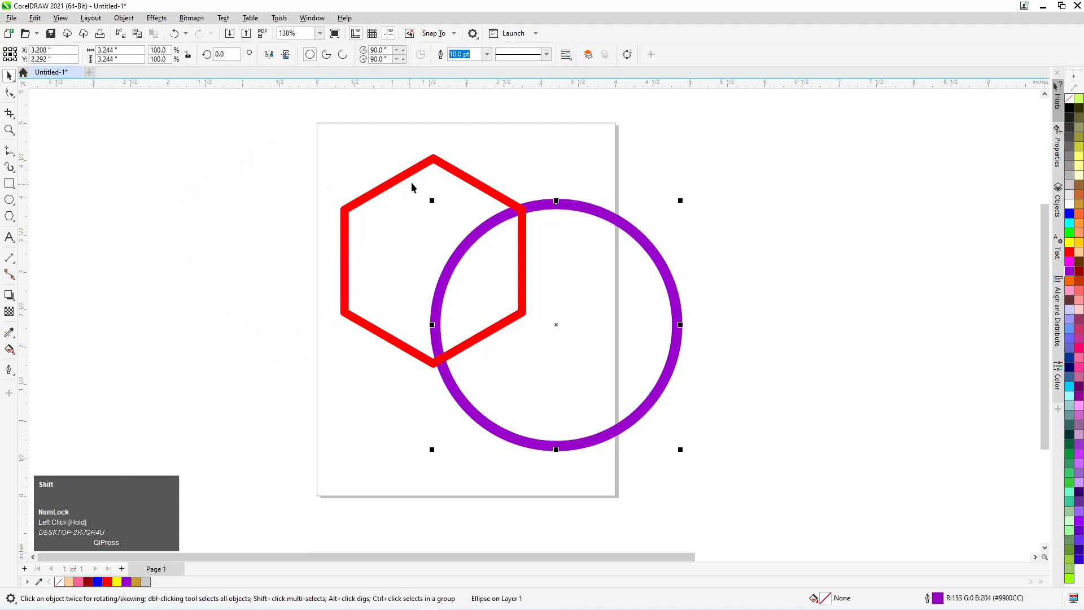
Step: Trim the red hexagon with the purple circle behind it and move the cut hexagon left, off the page
left_click(425, 162, "shift")
left_click(356, 54)
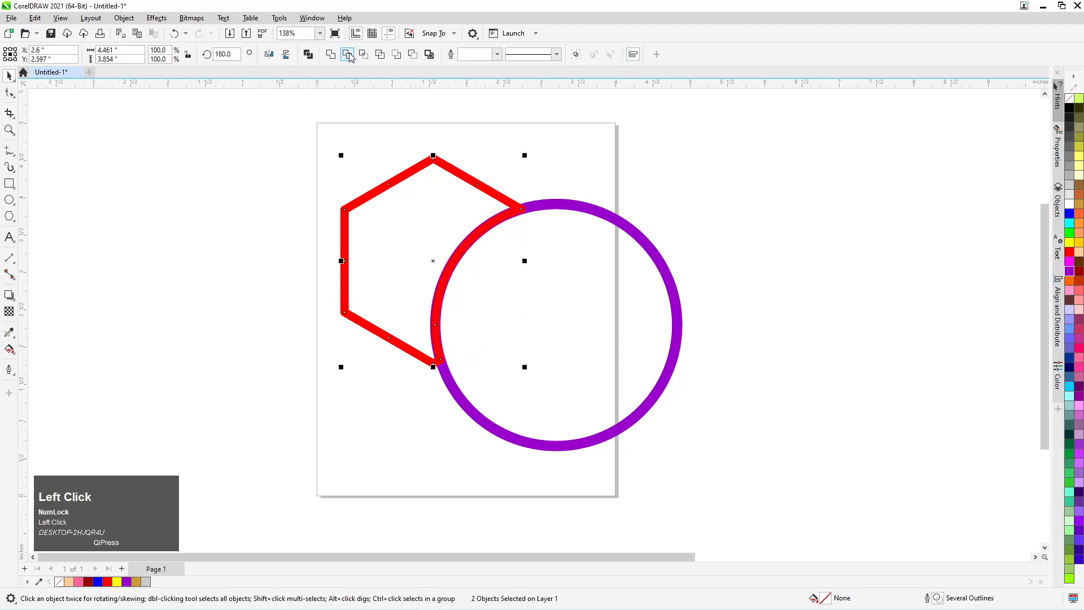
left_click(260, 136)
left_click_drag(402, 175, 227, 158)
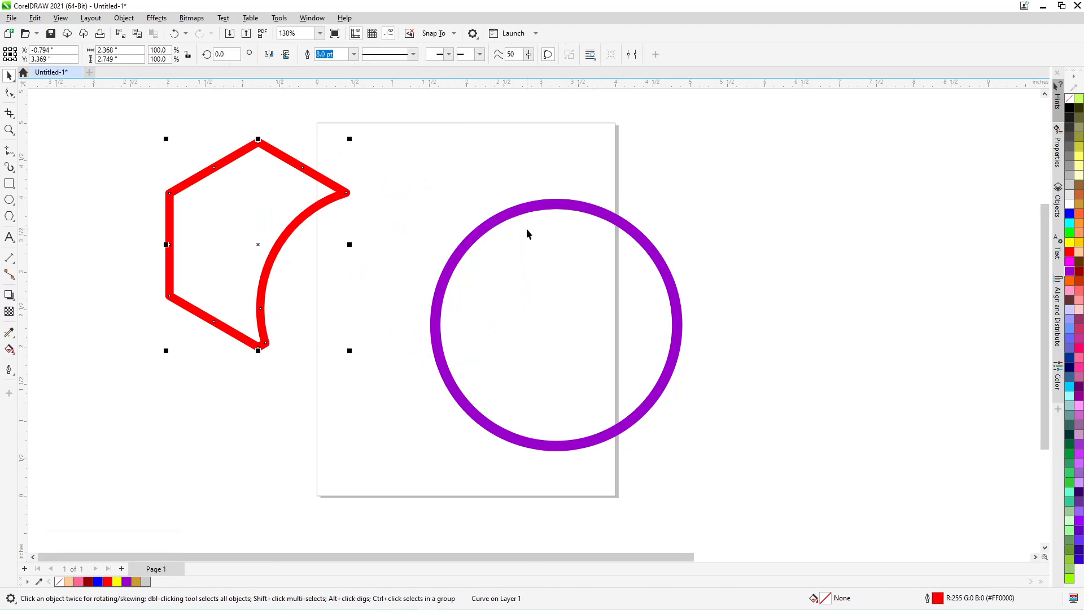
Step: Undo the cut hexagon's move and its trim
key("ctrl+z")
key("ctrl+z")
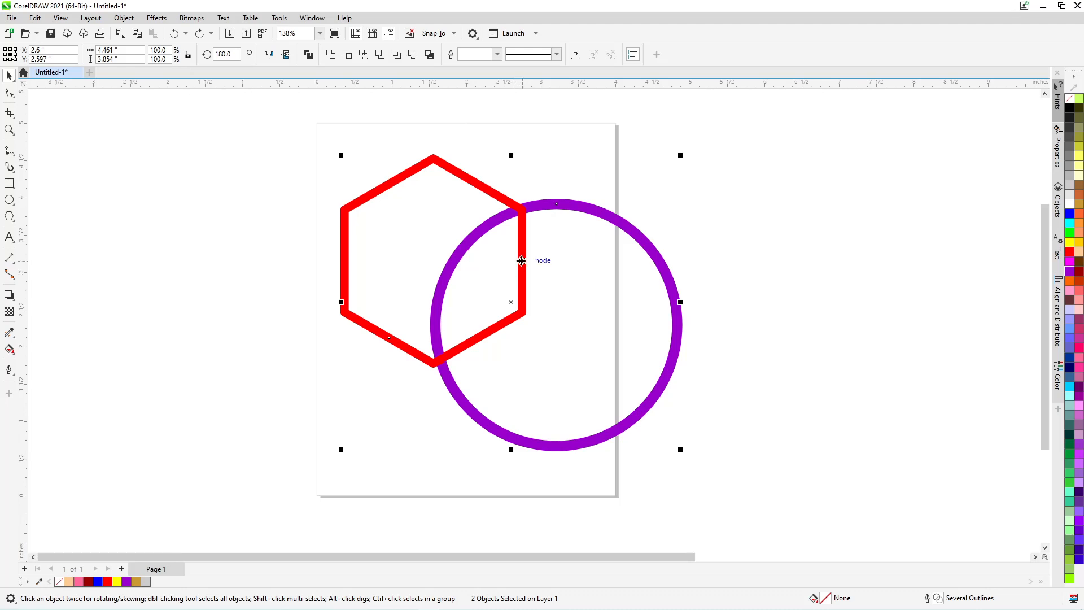
left_click(672, 302)
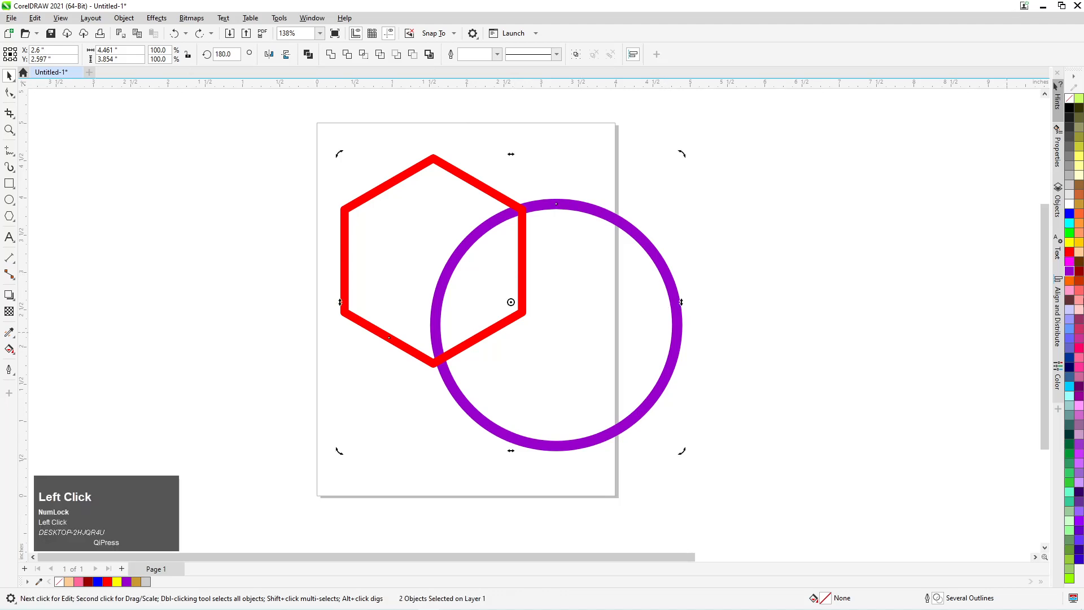
Step: Fill the circle blue (#0000FF) and the hexagon light pink (#FF9999), shifting the hexagon slightly up and left
left_click(1068, 214)
mouse_move(435, 296)
left_mouse_down()
mouse_move(355, 286)
mouse_move(427, 280)
left_mouse_up()
mouse_move(239, 106)
left_mouse_down()
mouse_move(316, 200)
mouse_move(531, 368)
left_mouse_up()
left_click(1079, 300)
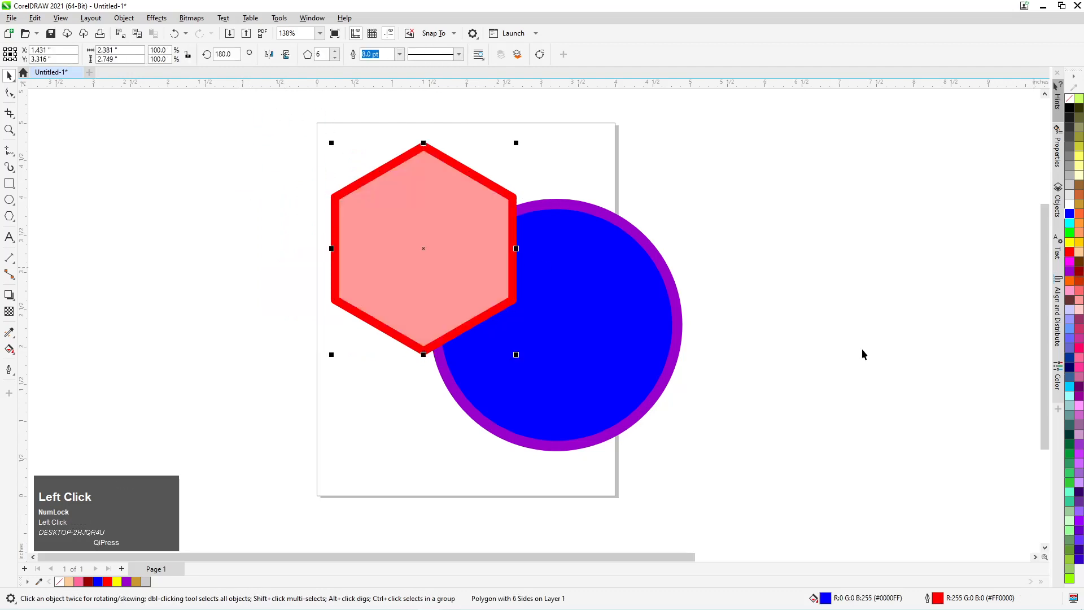
Step: Trim the blue circle with the pink hexagon in front, selecting the hexagon first, and move the hexagon left
left_click(86, 256)
left_click(452, 269)
left_click(566, 314, "shift")
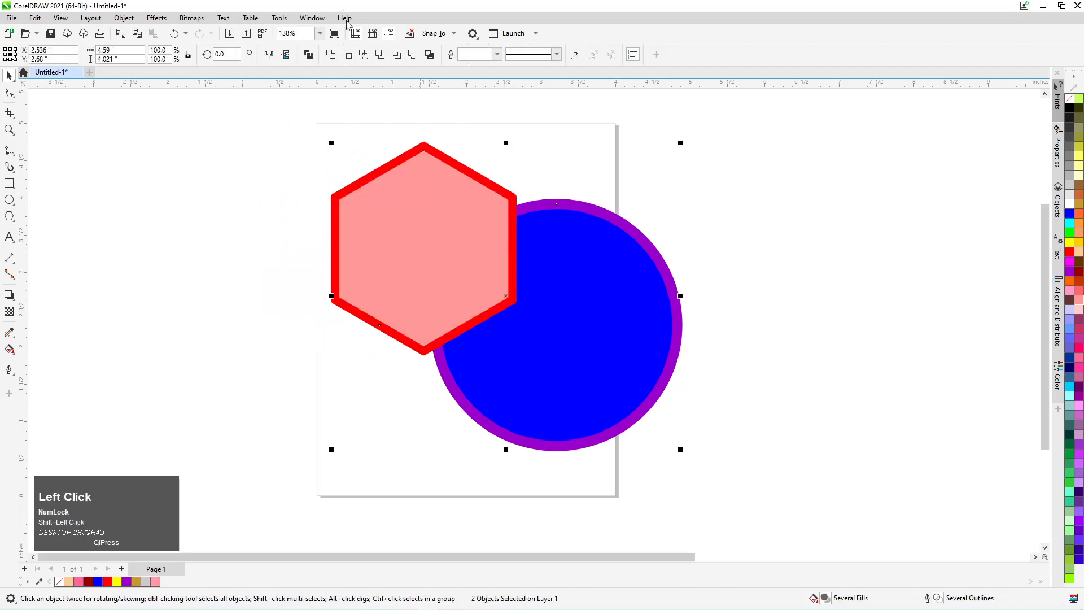
left_click(359, 58)
left_click(211, 283)
left_click_drag(415, 290, 318, 266)
Step: Undo the pink hexagon's move and the blue circle's trim, and clear the selection
key("ctrl+z")
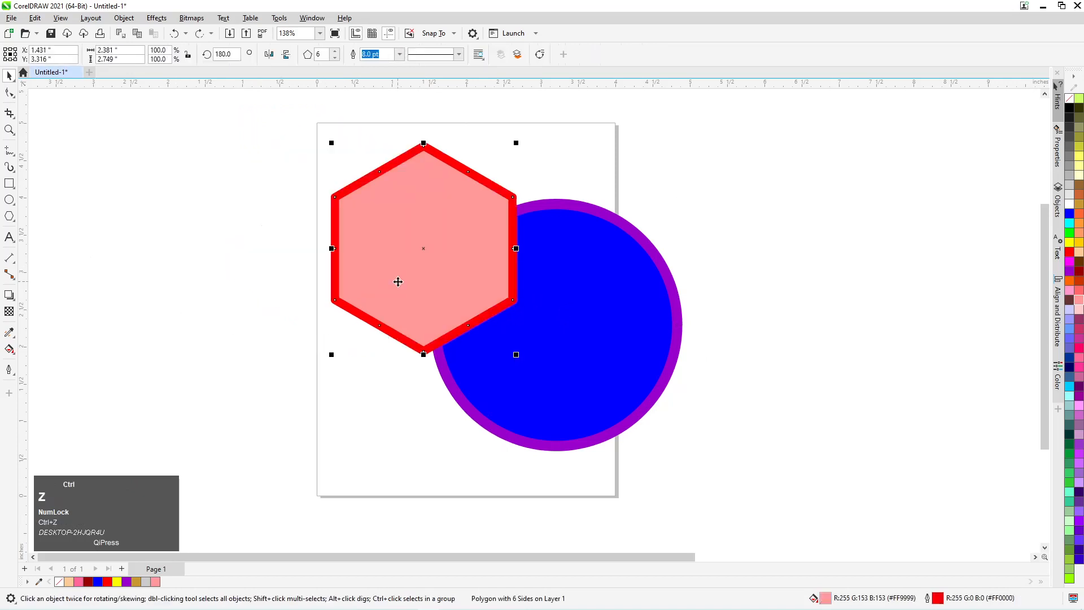
key("ctrl+z")
left_click(293, 329)
Step: Send the pink hexagon to the back behind the blue circle
left_click(426, 299)
key("ctrl+Page_Down")
key("shift+Page_Down")
left_click(252, 300)
Step: Trim the blue circle with the pink hexagon behind it, selecting the hexagon first, and undo the trim
left_click(358, 244)
left_click(550, 289, "shift")
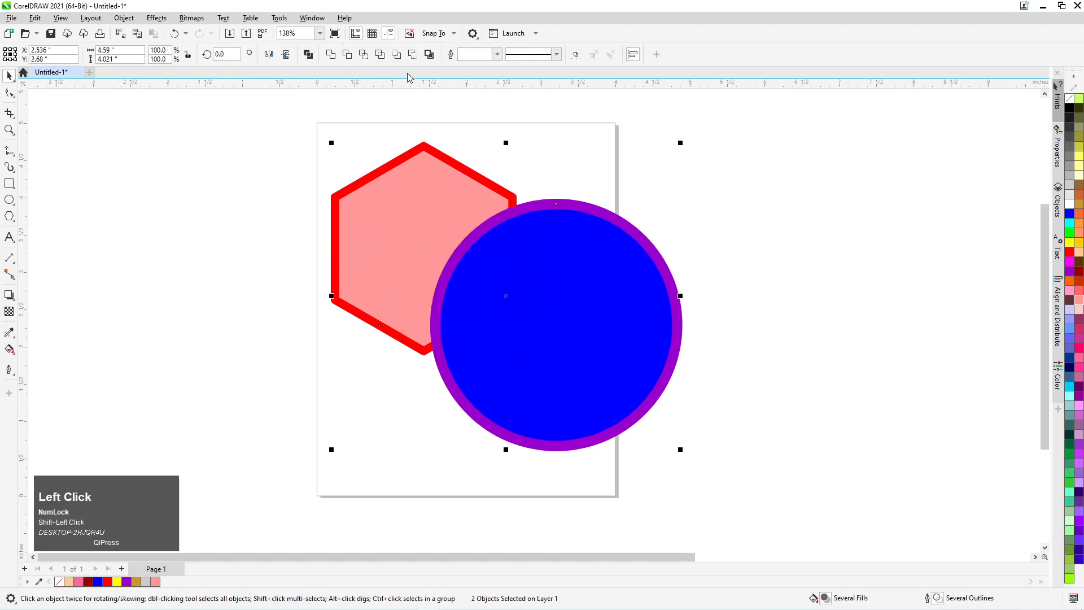
left_click(347, 55)
left_click(199, 245)
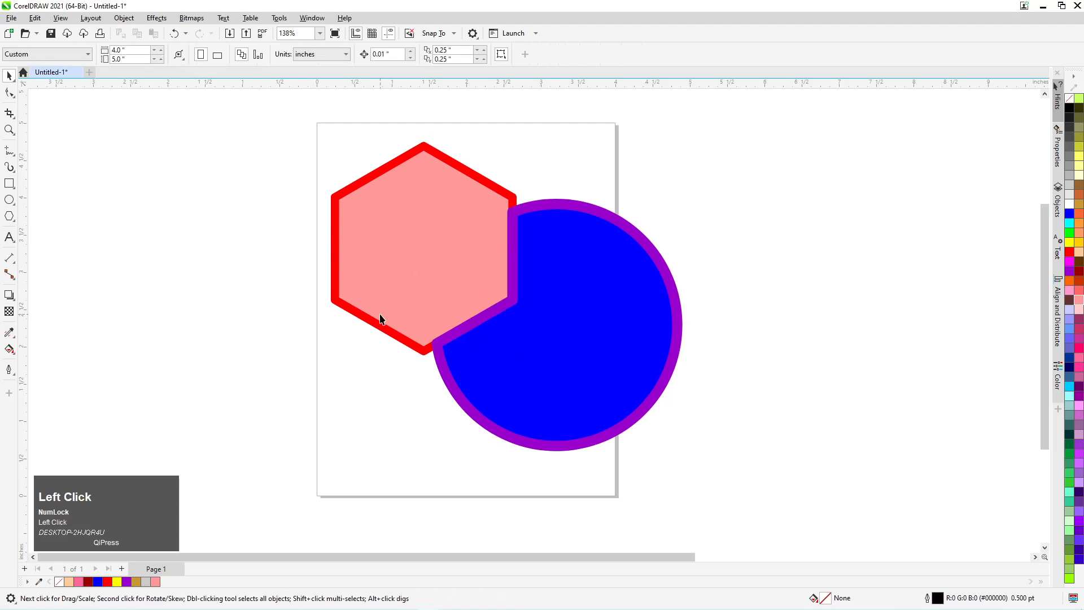
key("ctrl+z")
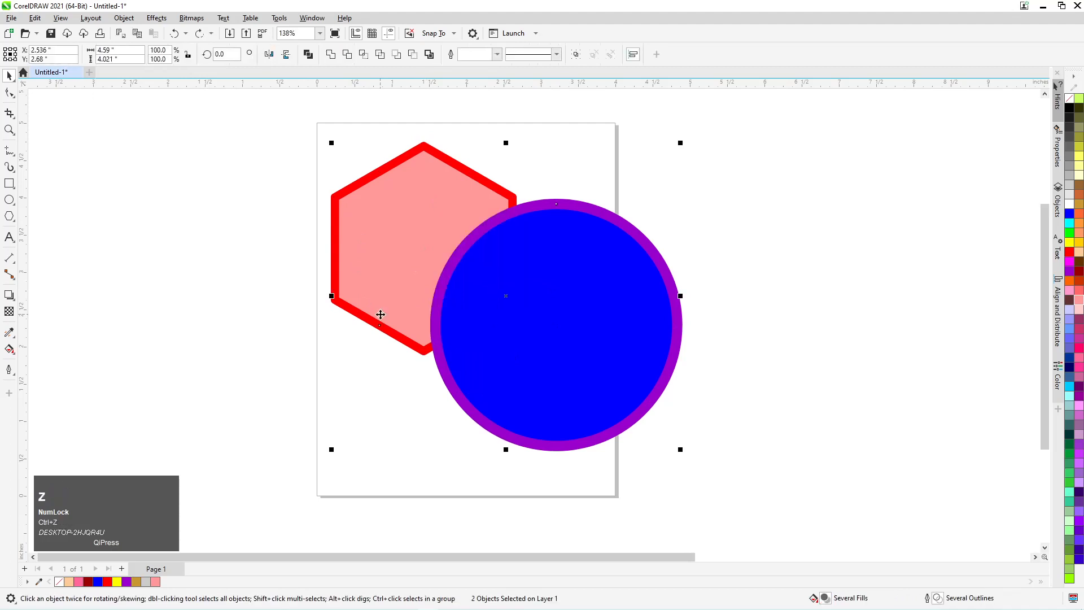
Step: Trim the pink hexagon with the blue circle, selecting the circle first, and move the cut hexagon left, off the page
left_click(401, 273)
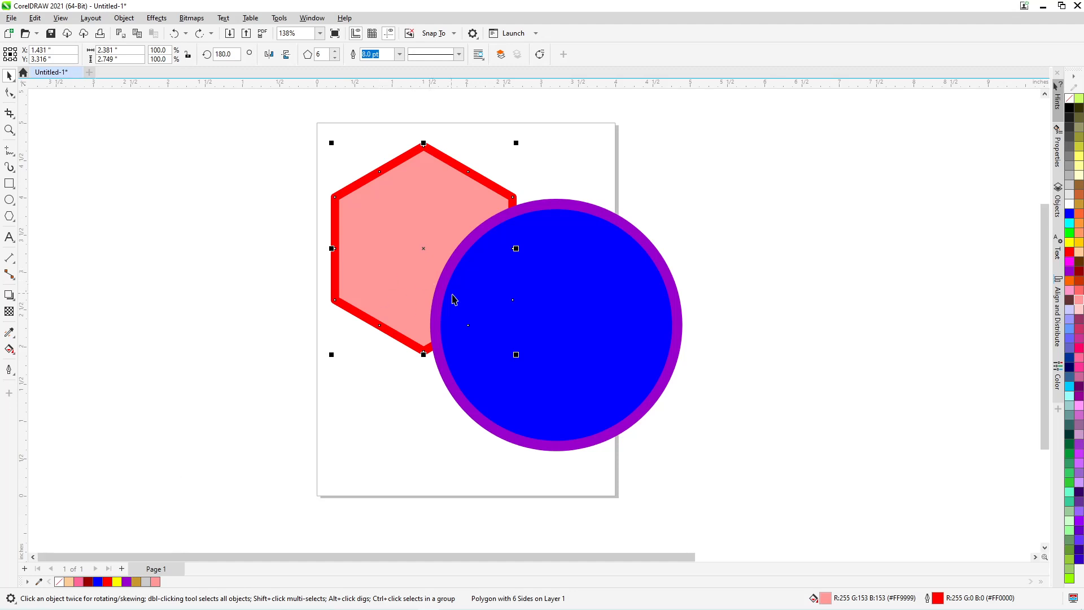
left_click(564, 319)
left_click(402, 198, "shift")
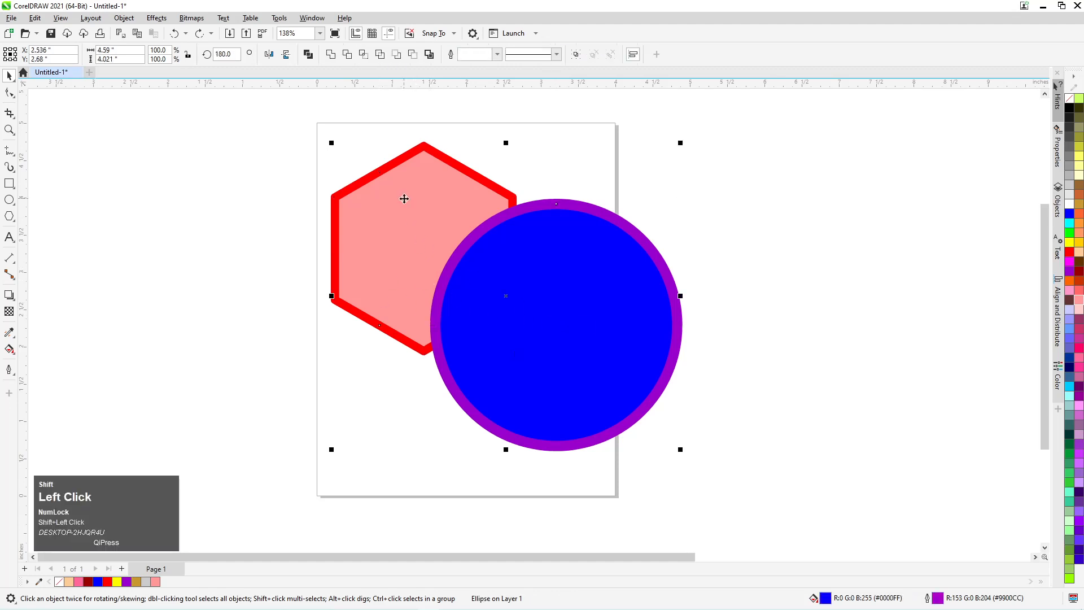
left_click(662, 303)
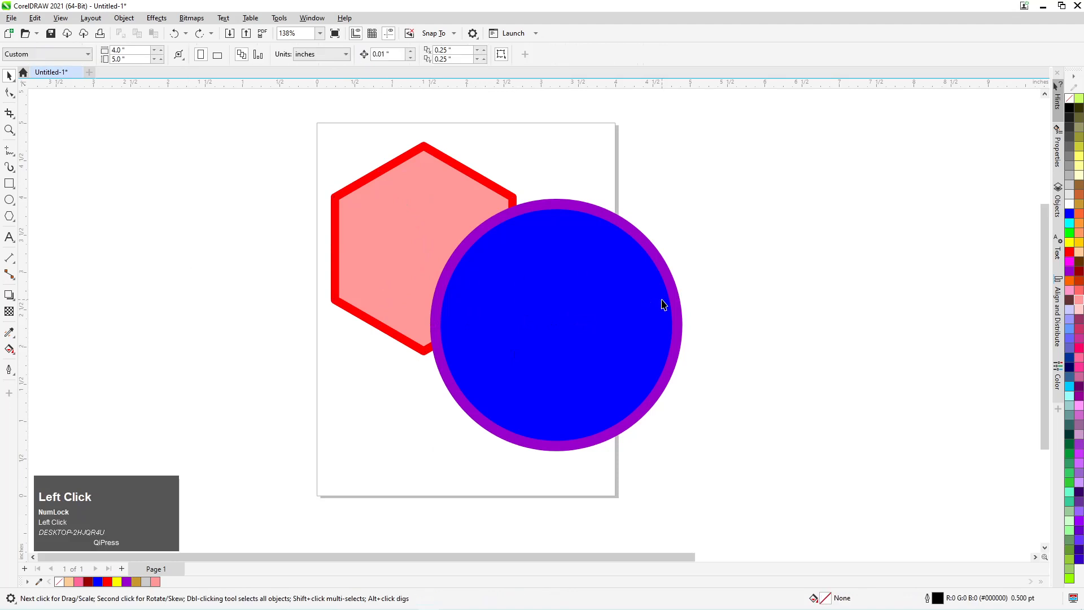
left_click(391, 198, "shift")
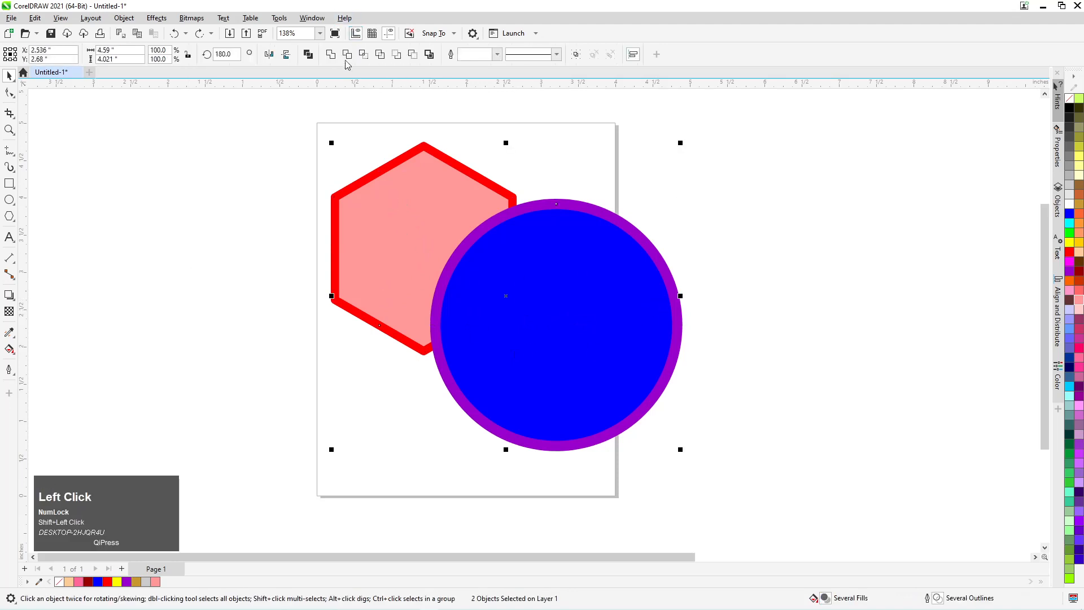
left_click(408, 236)
left_click_drag(408, 236, 196, 209)
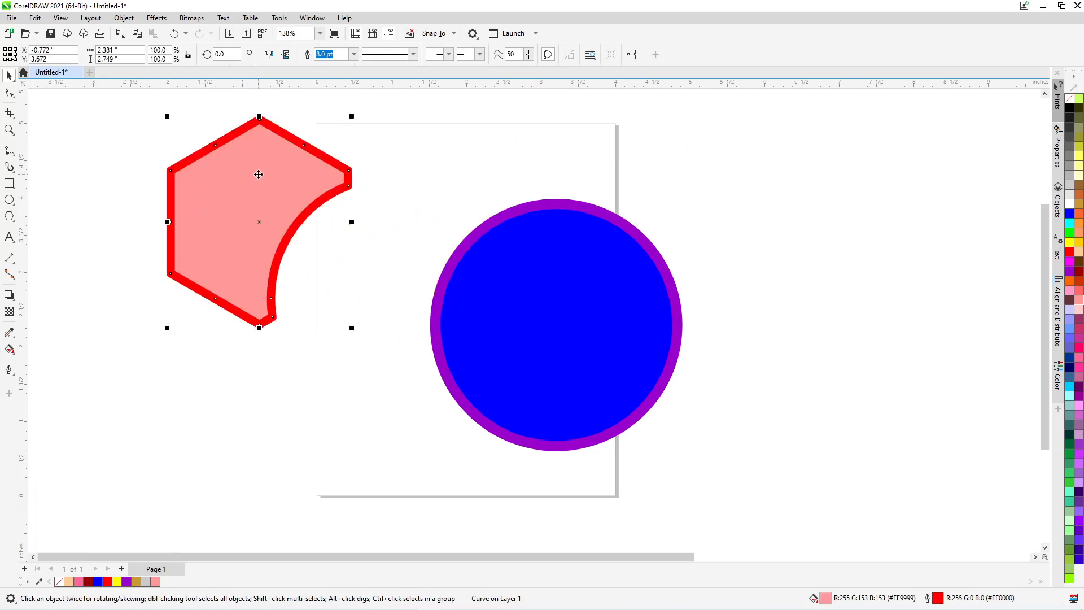
Step: Undo the cut hexagon's move and trim, and shift the restored hexagon slightly up
key("ctrl+z")
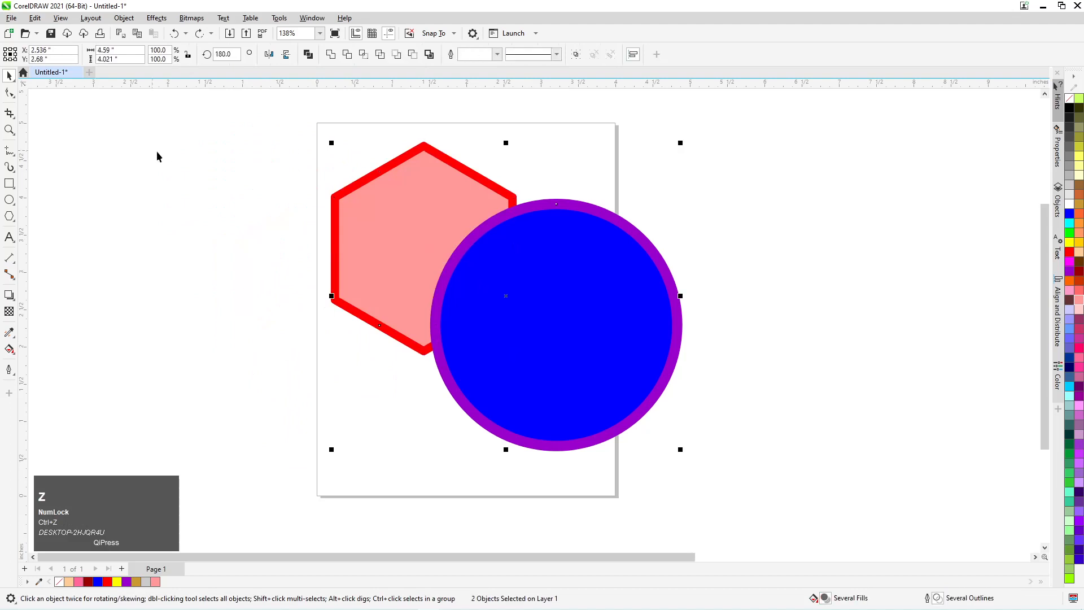
left_click(152, 150)
left_click_drag(370, 249, 380, 226)
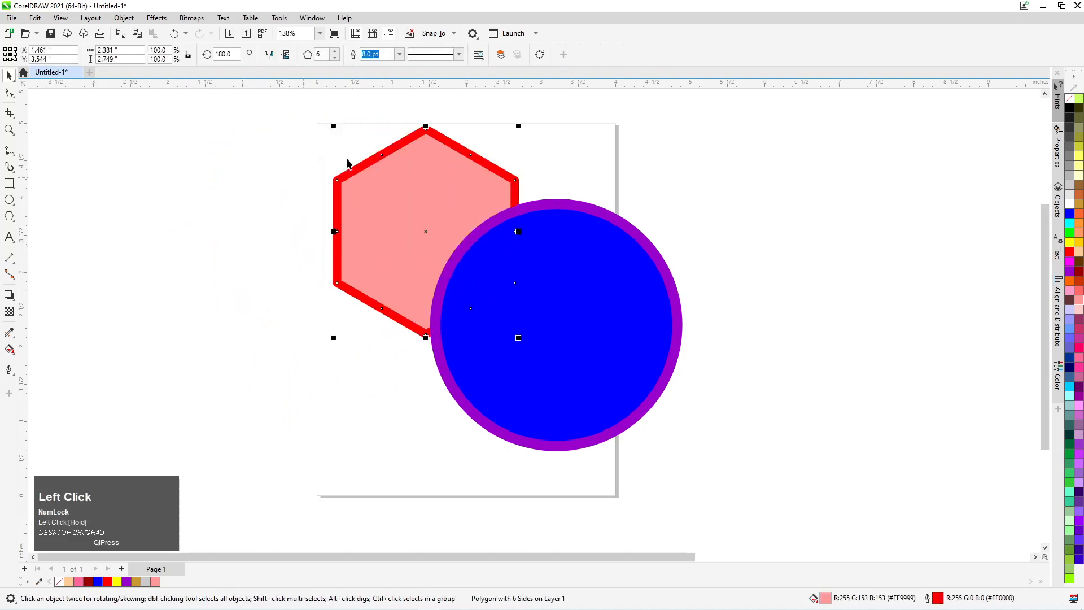
Step: Trim the blue circle with the pink hexagon and move the cut circle clear of it, to the hexagon's lower right
left_click(644, 303, "shift")
left_click(347, 54)
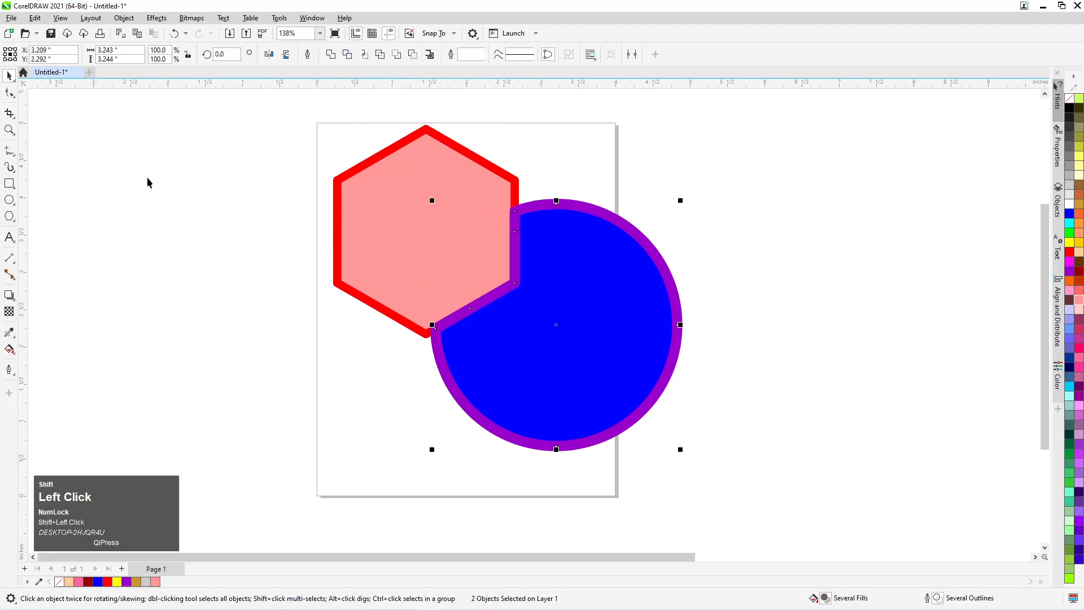
left_click(212, 172)
left_click_drag(550, 220, 850, 197)
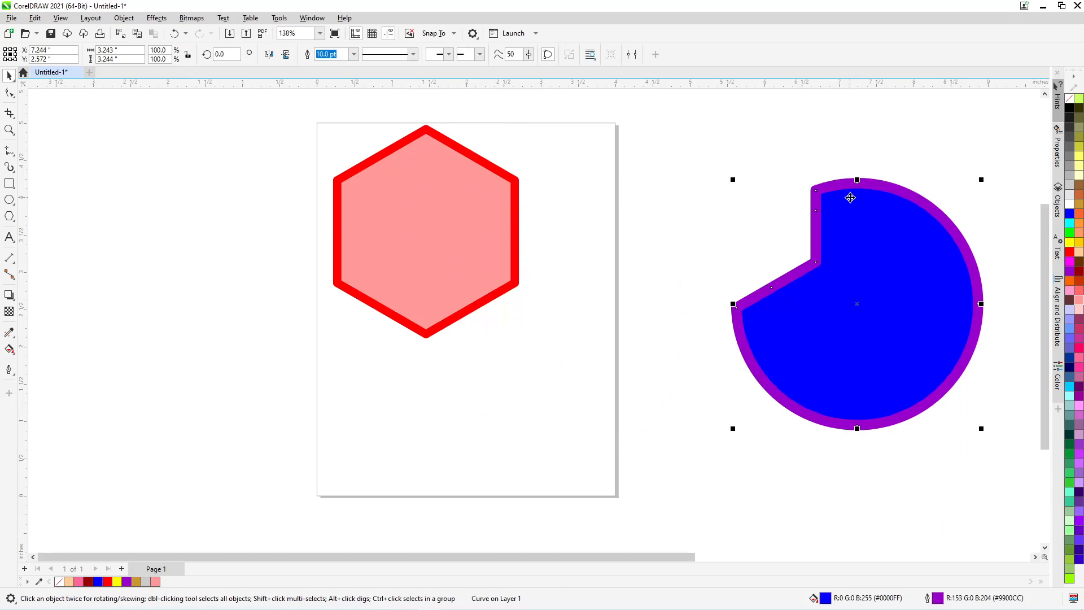
left_click(468, 215, "shift")
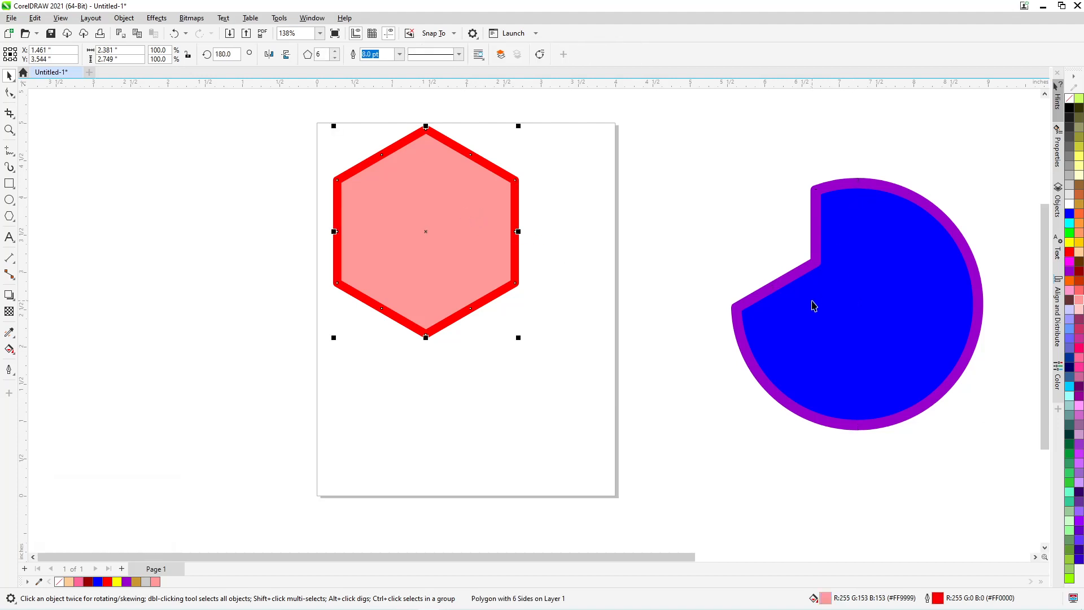
left_click_drag(820, 237, 661, 320)
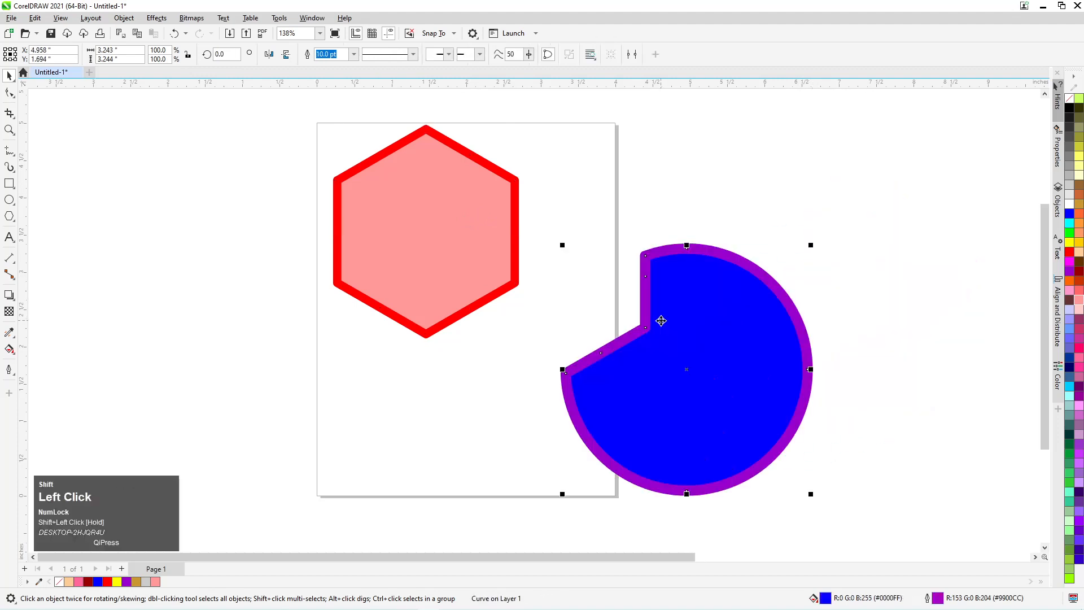
Step: Delete both the pink hexagon and the cut blue circle
scroll(586, 294, "down", 3)
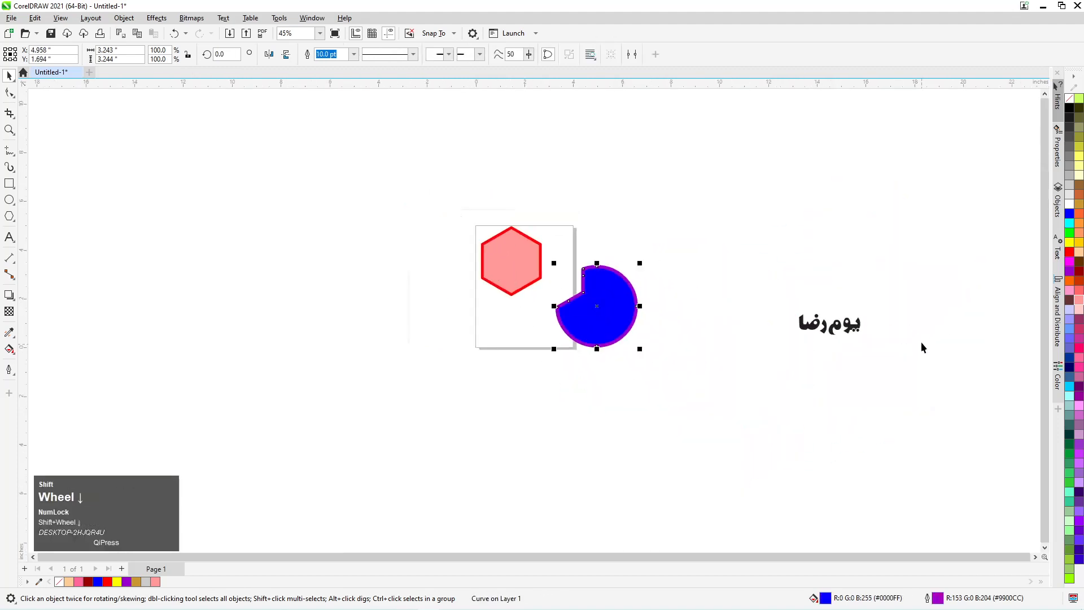
scroll(898, 333, "up", 3)
scroll(694, 303, "down", 3)
left_click(388, 242)
key("Delete")
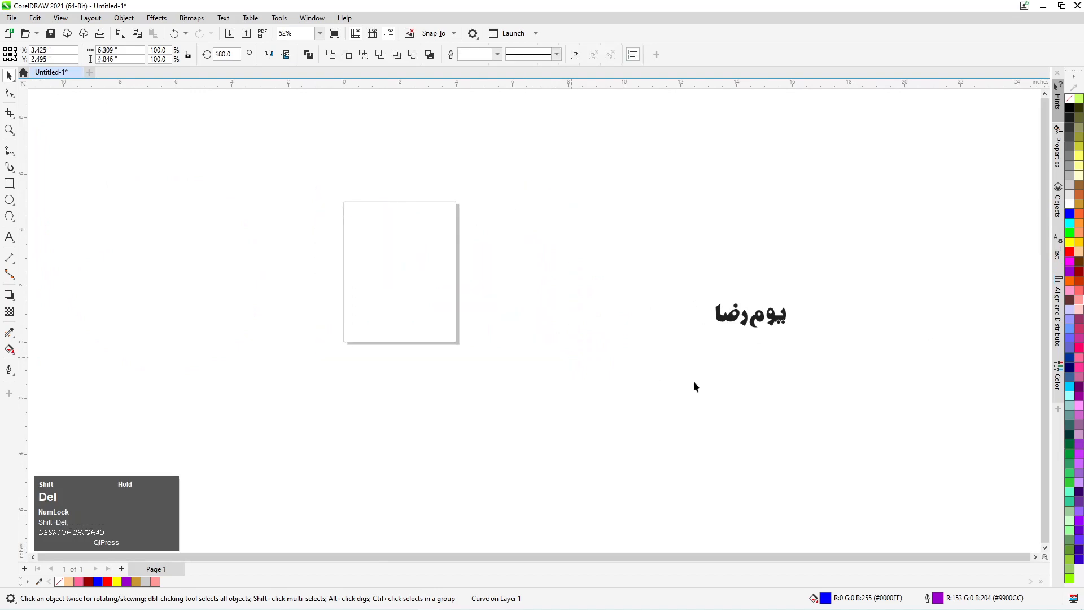
Step: Break apart the rightmost letter of the black lettering so its two dots become separate objects
scroll(781, 349, "up", 2)
scroll(780, 347, "up", 4)
scroll(646, 299, "down", 2)
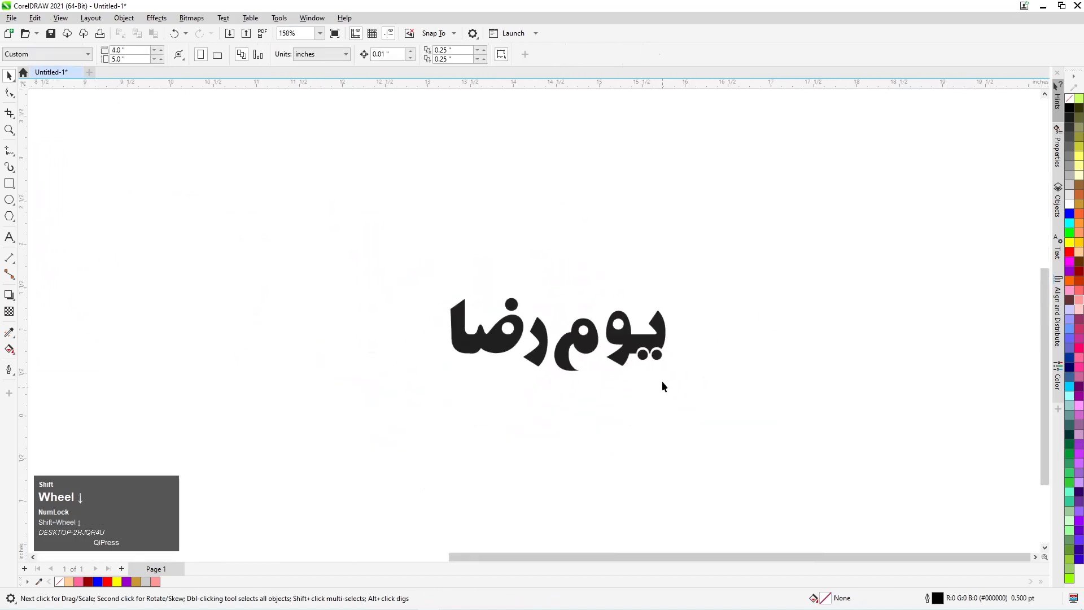
scroll(663, 382, "up", 3)
left_click(653, 332, "shift")
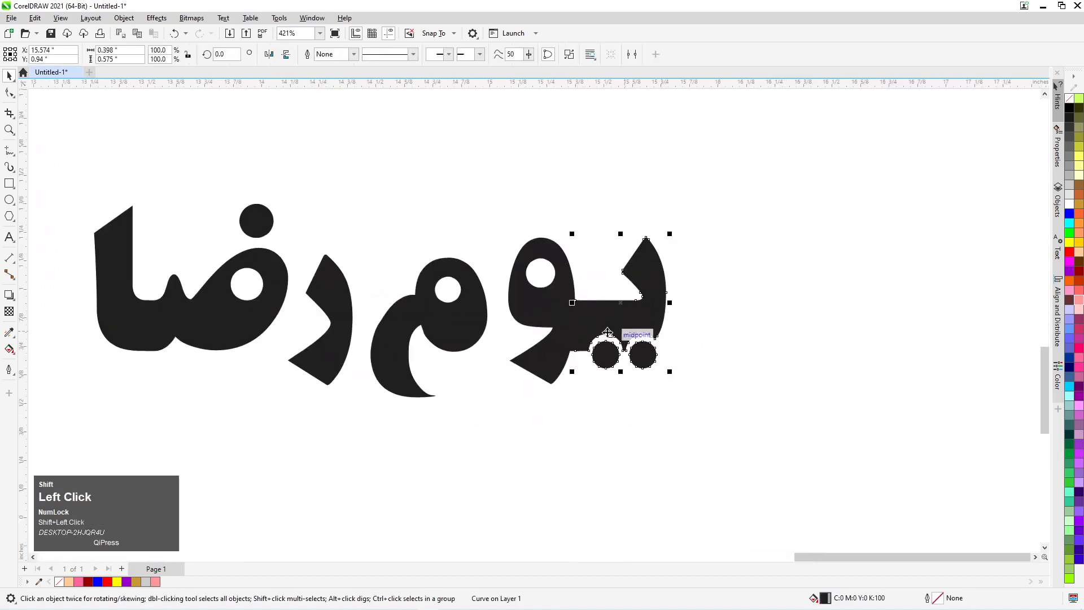
scroll(598, 324, "down", 2)
scroll(564, 324, "up", 4)
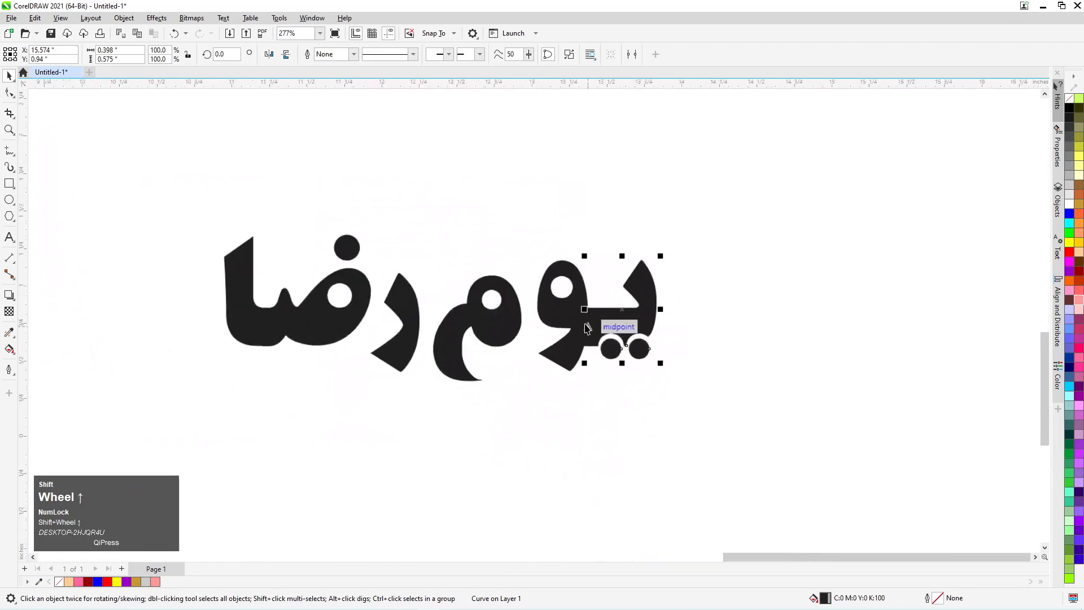
scroll(756, 319, "down", 1)
scroll(489, 324, "down", 2)
left_click(360, 307)
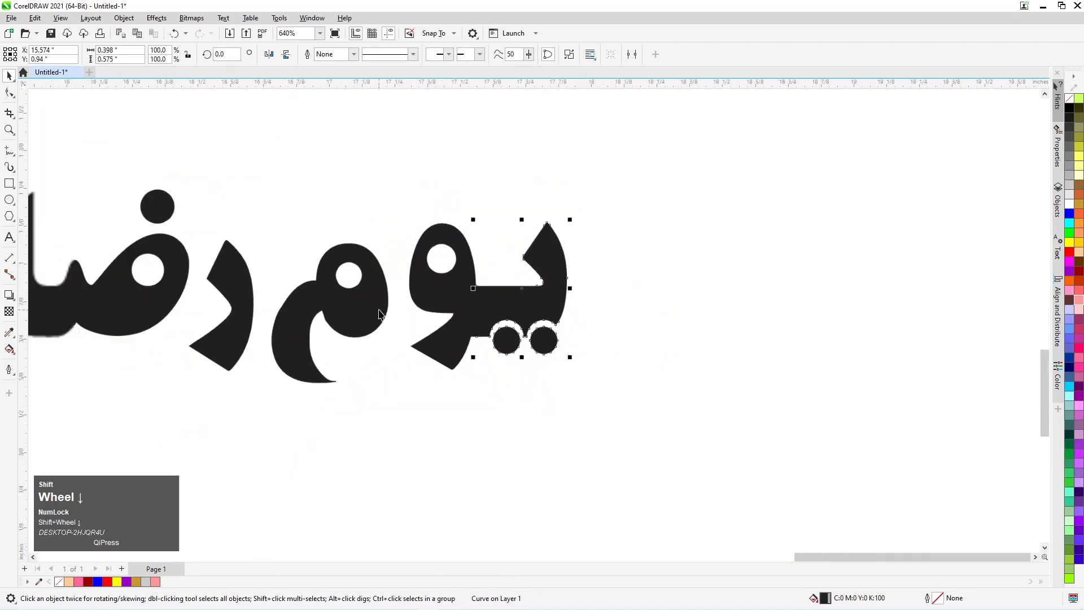
scroll(520, 321, "up", 2)
scroll(565, 384, "up", 1)
left_click(523, 283, "shift")
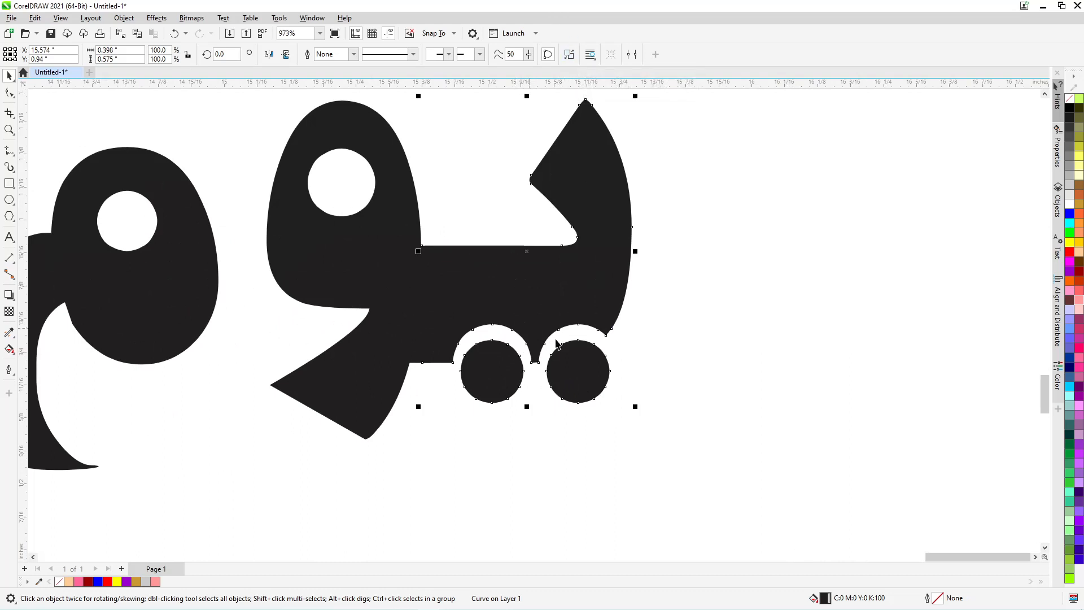
left_click(577, 384, "shift")
key("ctrl+shift+k")
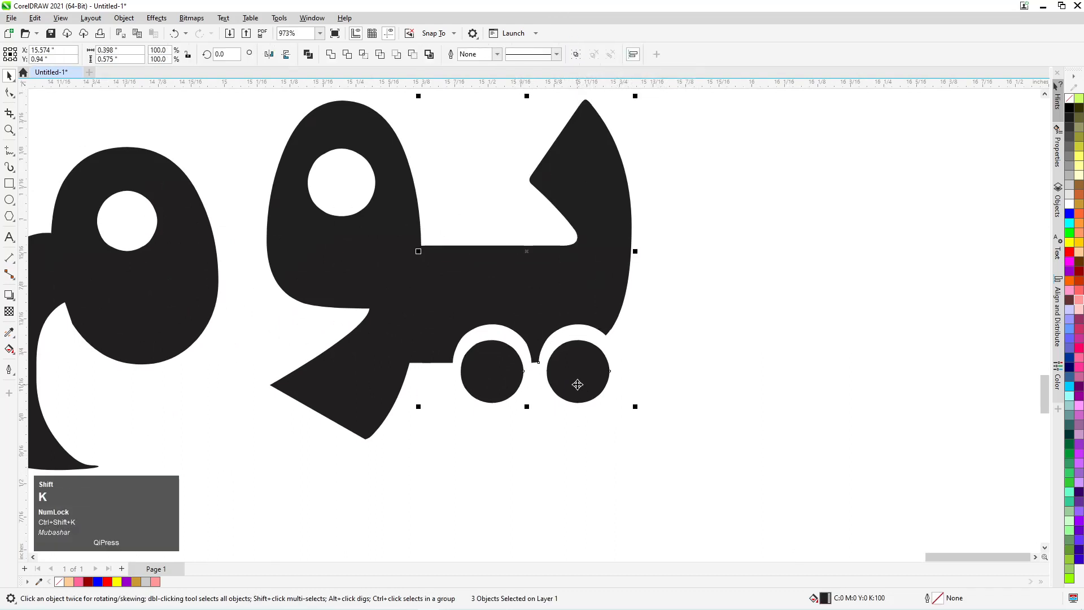
left_click(788, 313)
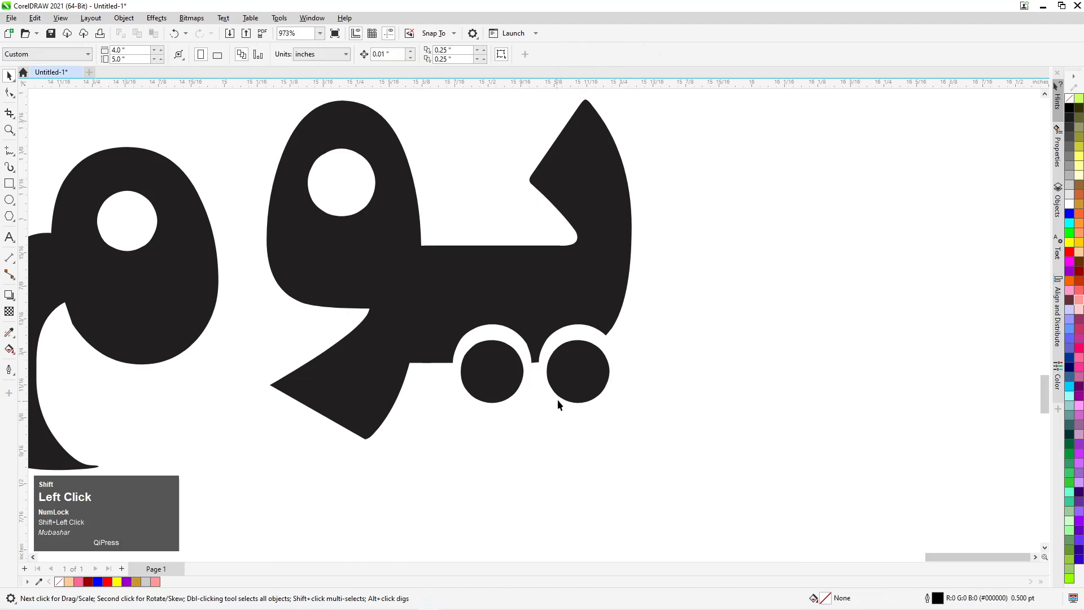
Step: Move the rightmost letter's right dot down and to the right, clear of the black lettering
left_click(577, 389)
scroll(572, 385, "up", 2)
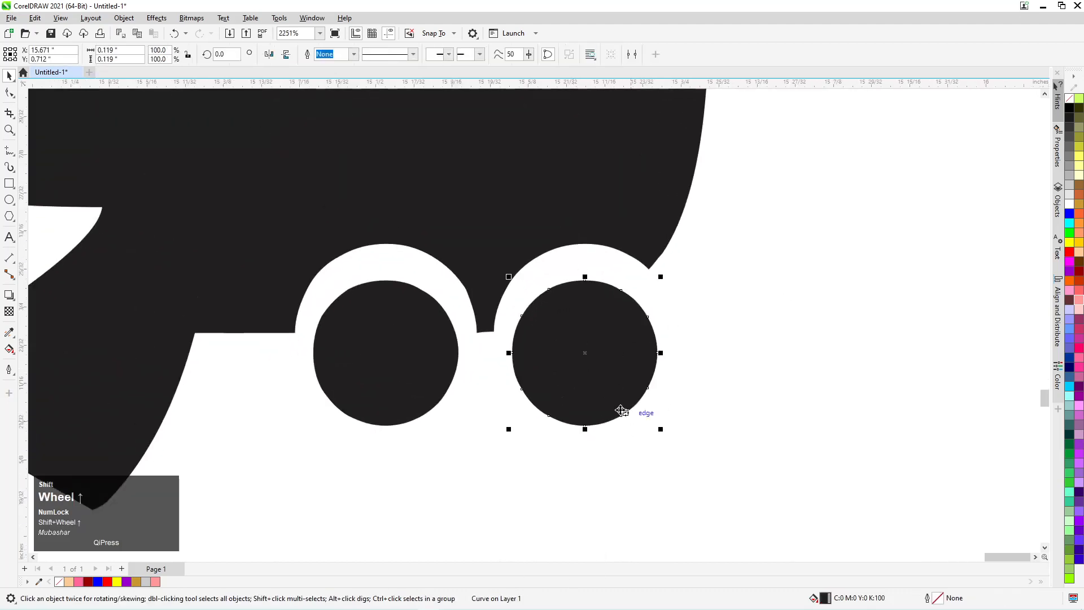
scroll(576, 356, "down", 1)
scroll(581, 351, "up", 1)
scroll(578, 351, "down", 2)
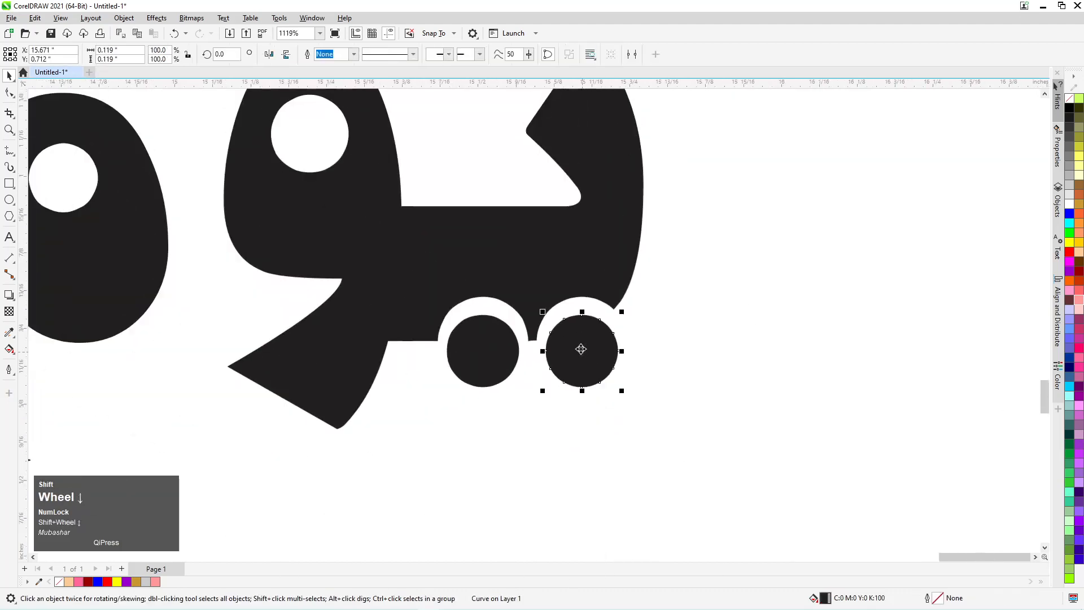
left_click_drag(588, 359, 643, 392)
scroll(621, 392, "down", 2)
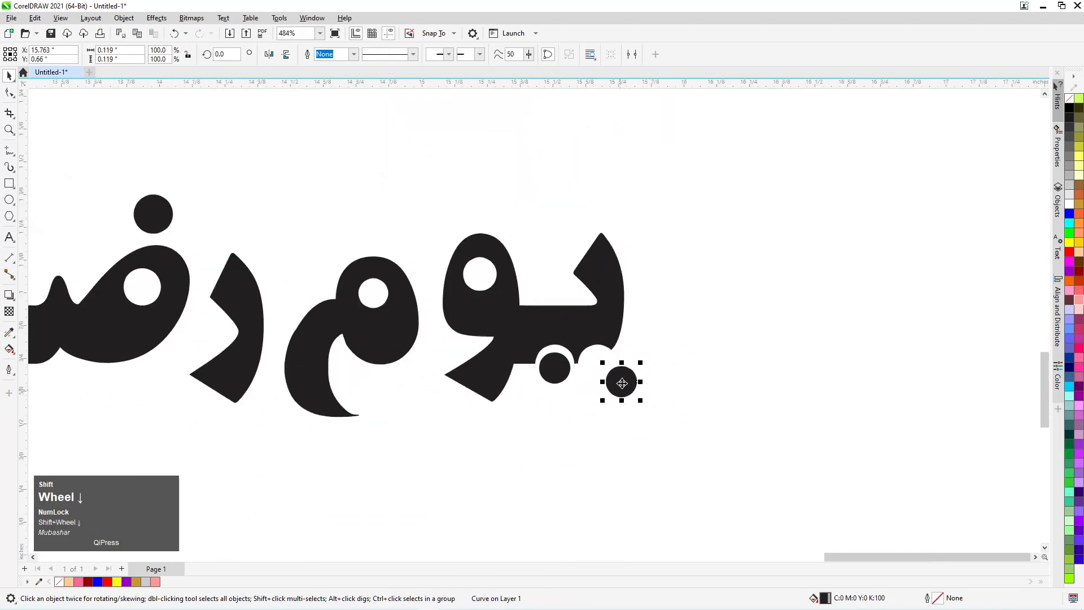
left_click_drag(617, 397, 690, 422)
Step: Undo the dot's moves and the break-apart so the rightmost letter and its dots are one object again
left_click_drag(733, 248, 457, 483)
key("ctrl+shift+z")
key("ctrl+shift+z")
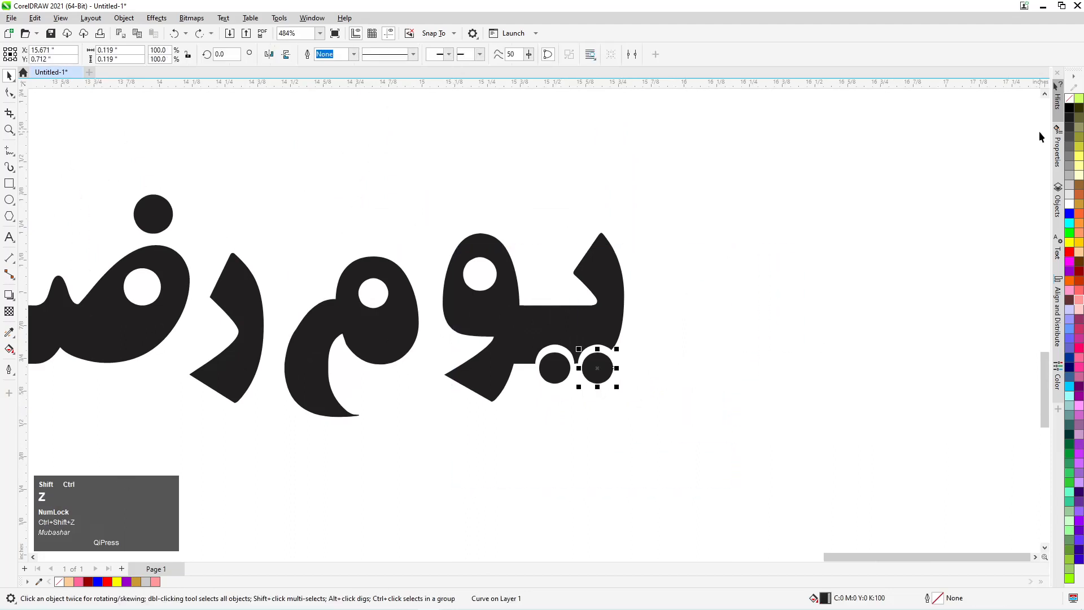
scroll(764, 164, "down", 1)
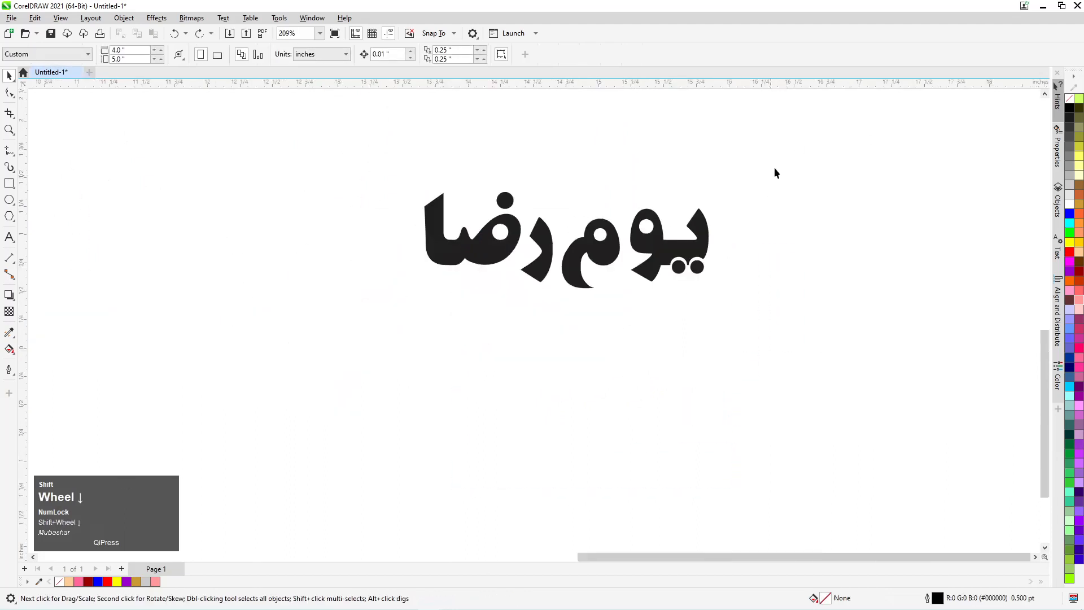
scroll(737, 279, "up", 1)
left_click(576, 213, "shift")
scroll(691, 235, "down", 1)
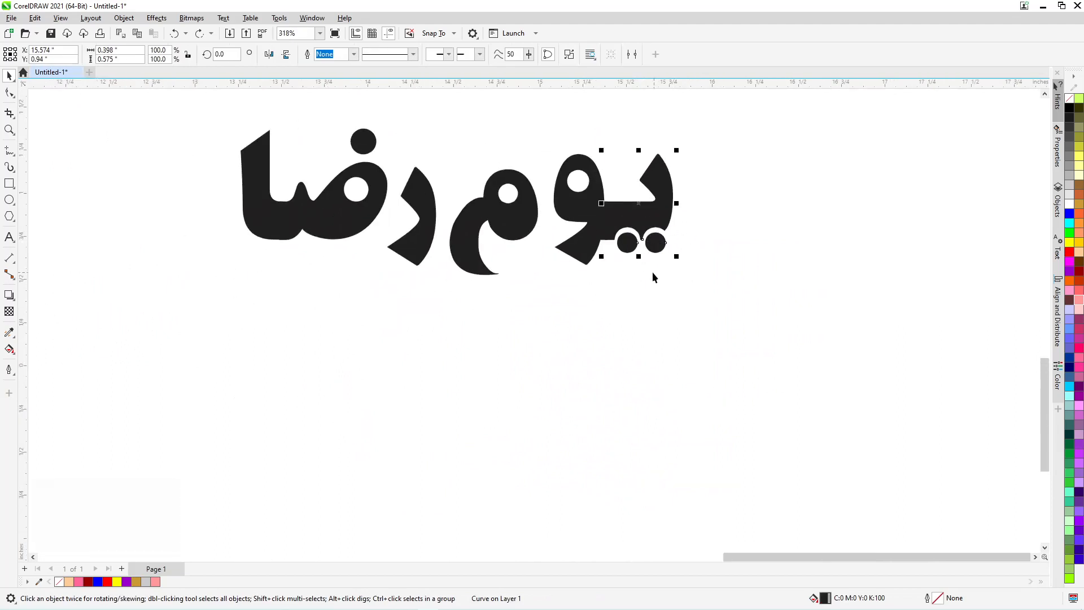
scroll(344, 238, "up", 1)
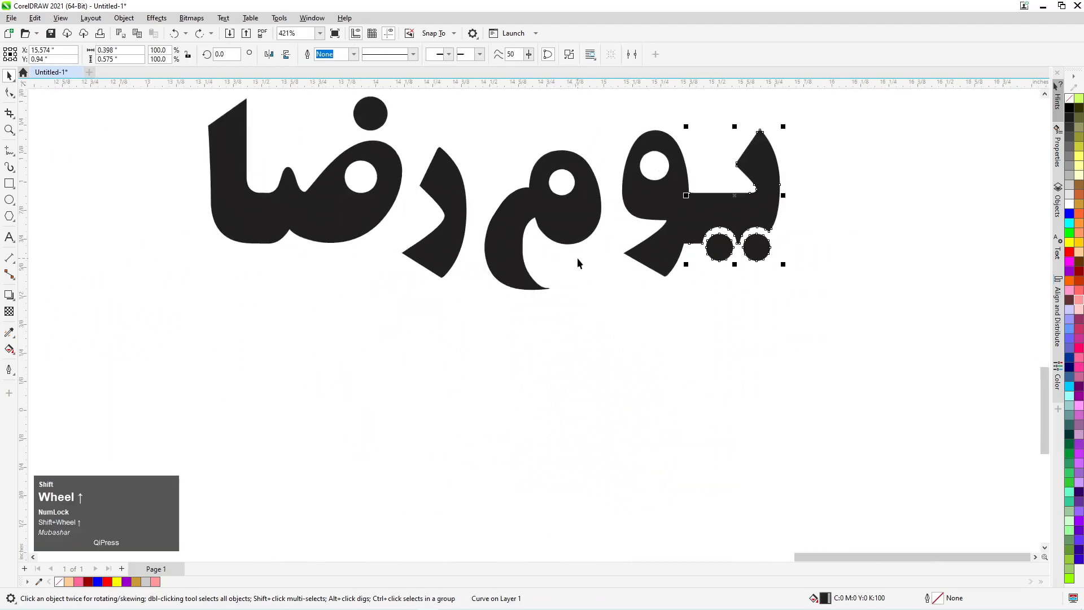
Step: Draw a circle about 0.104 inches across on the middle letter's lower-right edge, trim the letter with it, and nudge the circle right and down
left_click(10, 200)
left_click_drag(282, 302, 585, 232)
left_click(10, 75)
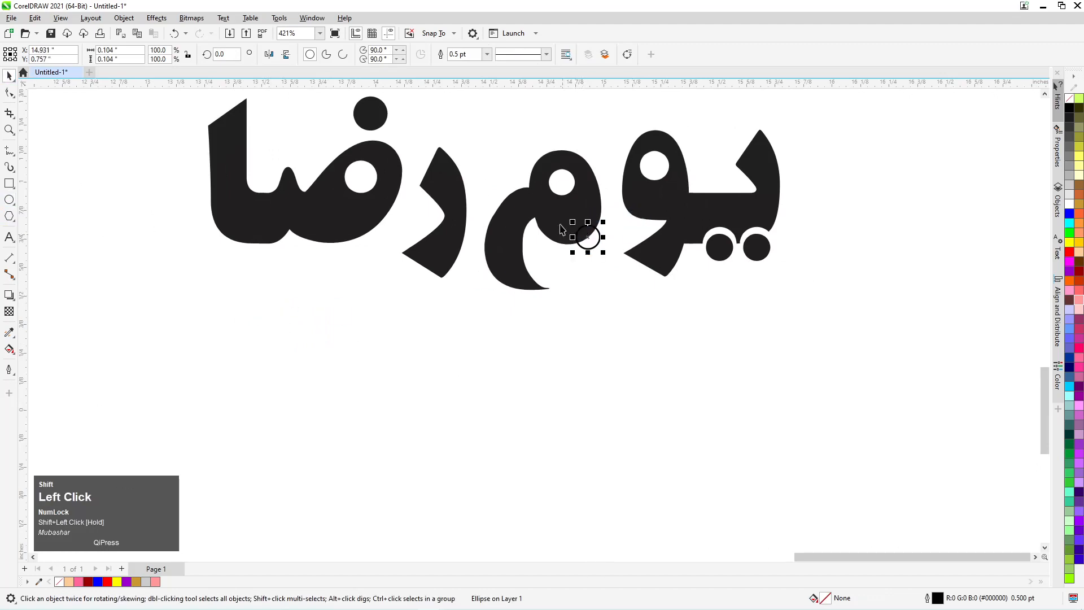
left_click(587, 233, "shift")
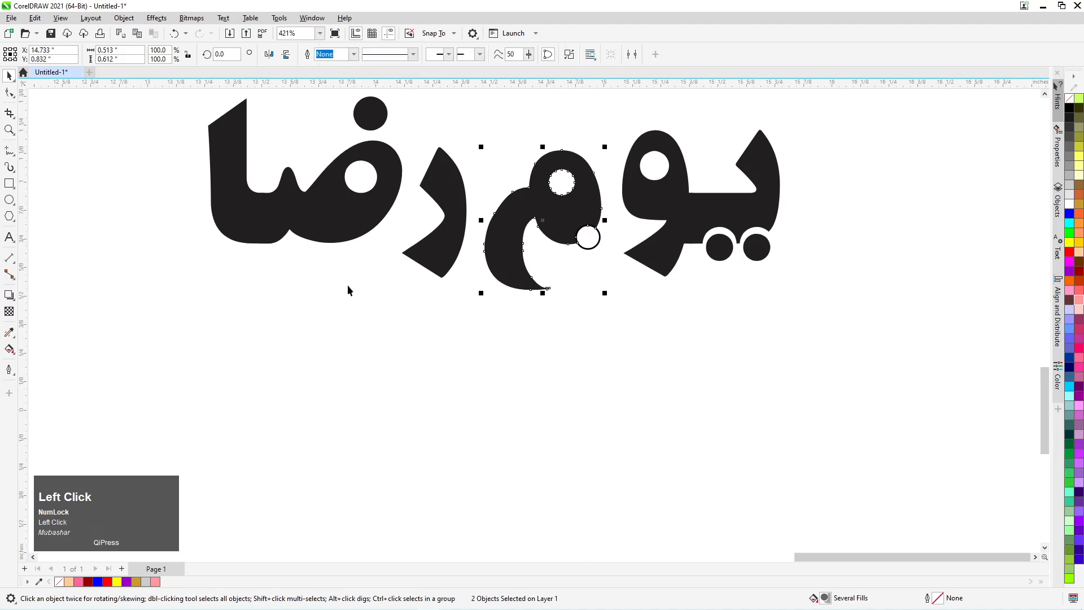
left_click(587, 234)
key("Right")
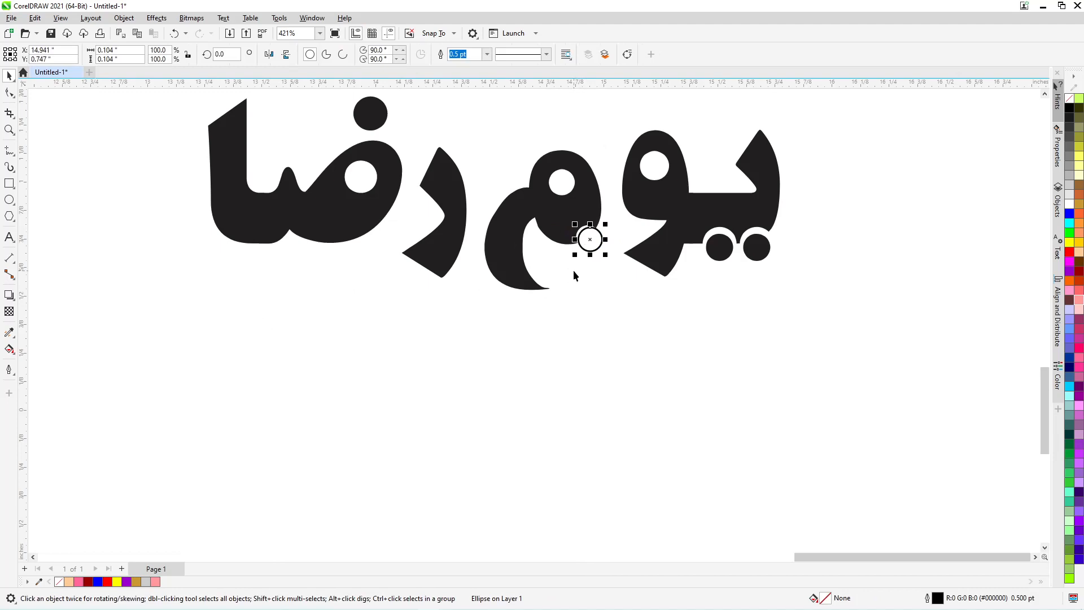
Step: Fill the small circle with near-black (#1A1A1A) and remove its outline
scroll(590, 236, "up", 3)
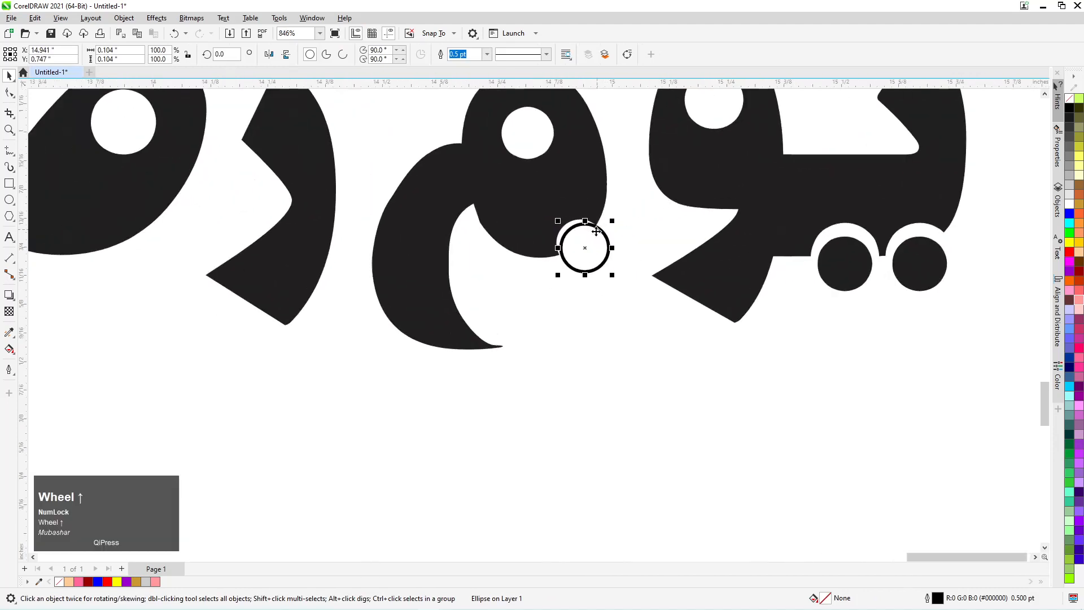
left_click_drag(594, 236, 675, 247)
left_click(1069, 118)
right_click(1069, 99)
Step: Delete all of the black lettering together with the small circle
scroll(654, 275, "down", 2)
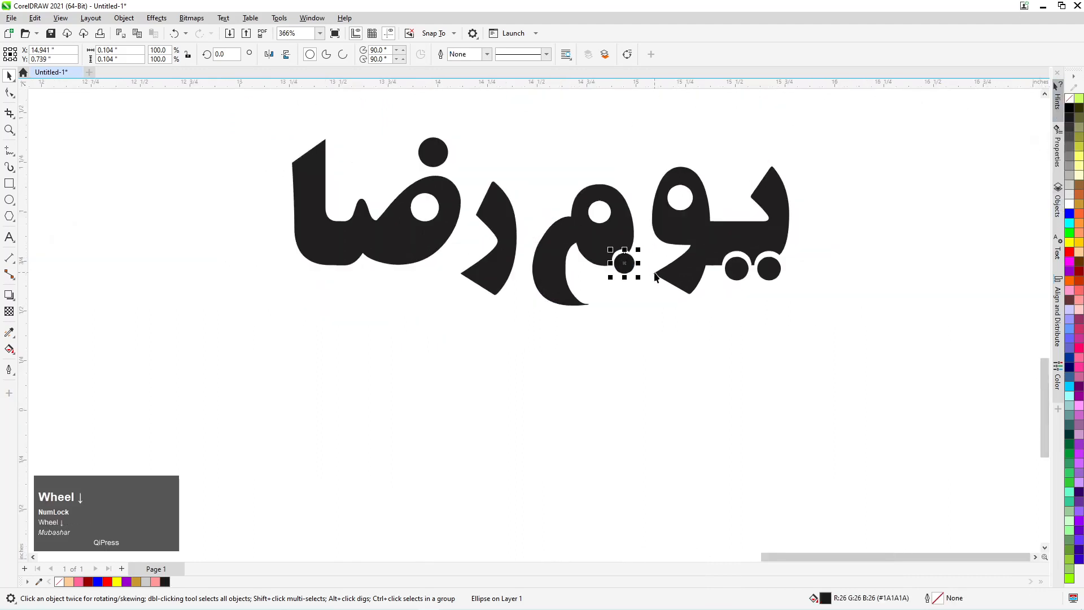
scroll(643, 306, "down", 1)
left_click_drag(315, 162, 816, 337)
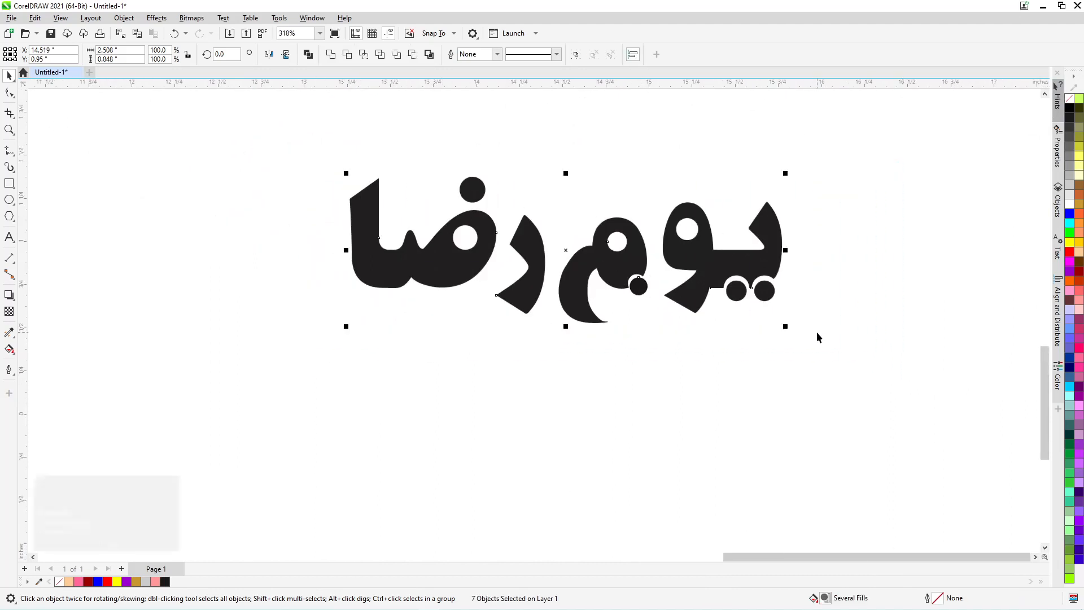
key("Delete")
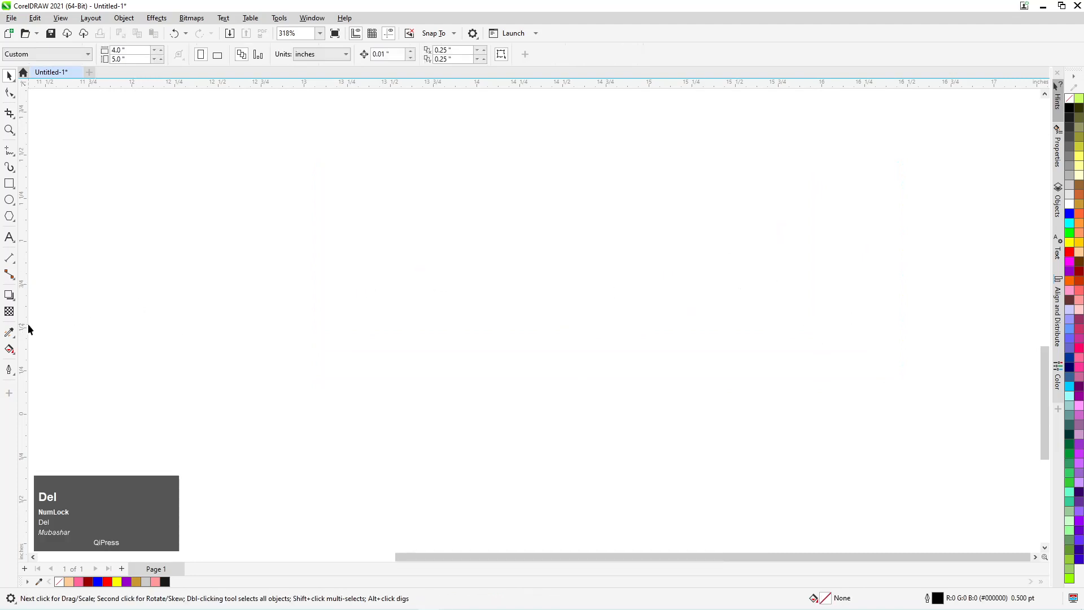
Step: Draw a circle about 0.845 inches across beside the page and move it onto the page
left_click(12, 200)
left_click_drag(327, 222, 468, 368)
scroll(416, 286, "down", 5)
scroll(416, 325, "up", 1)
left_click(9, 76)
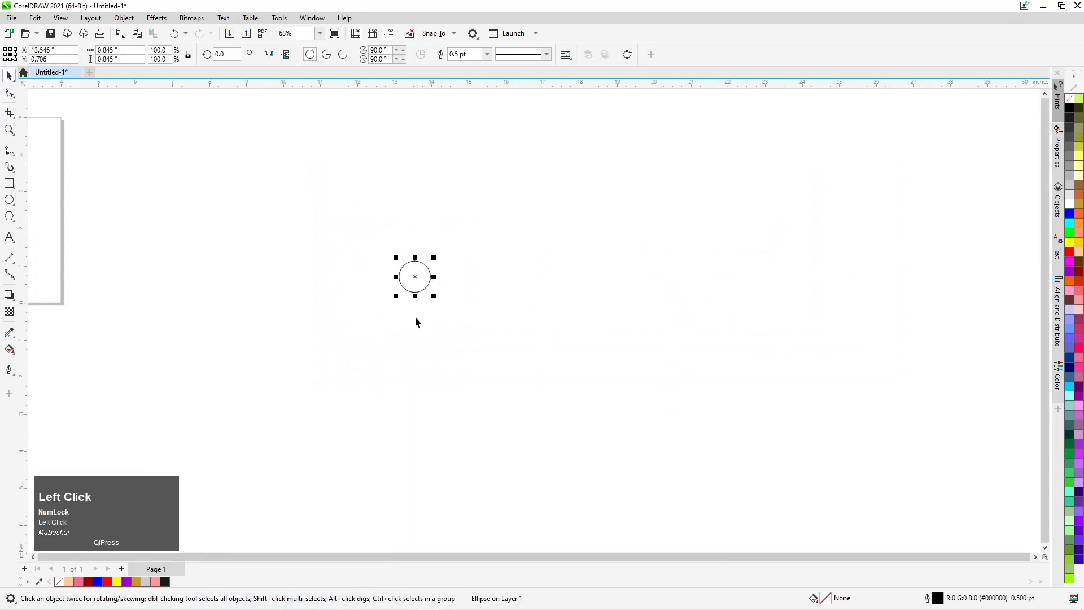
scroll(415, 322, "up", 2)
left_click_drag(412, 232, 265, 277)
scroll(518, 274, "down", 3)
left_click_drag(462, 273, 172, 188)
key("F4")
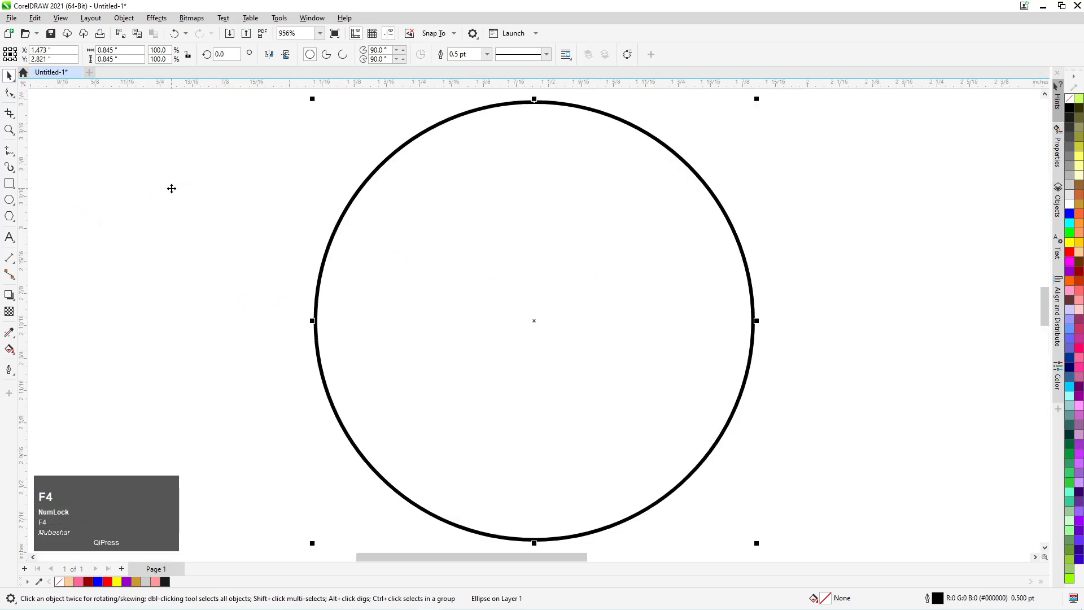
Step: Enlarge the circle to about 1.109 inches across and reposition it on the left half of the page
scroll(440, 269, "down", 2)
left_click_drag(484, 265, 351, 252)
scroll(350, 252, "down", 2)
scroll(428, 256, "up", 1)
left_click_drag(421, 252, 409, 210)
scroll(445, 256, "up", 1)
left_click_drag(447, 272, 456, 306)
left_click(451, 307)
left_click_drag(352, 215, 381, 300)
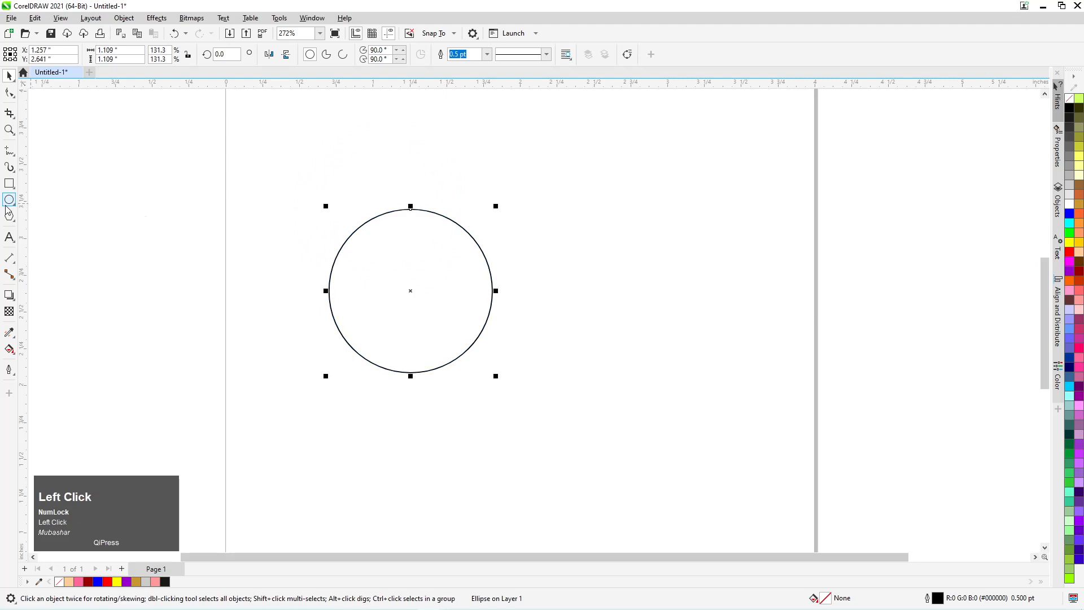
Step: Draw a square about 1.062 inches wide overlapping the circle's lower-right part
left_click(10, 184)
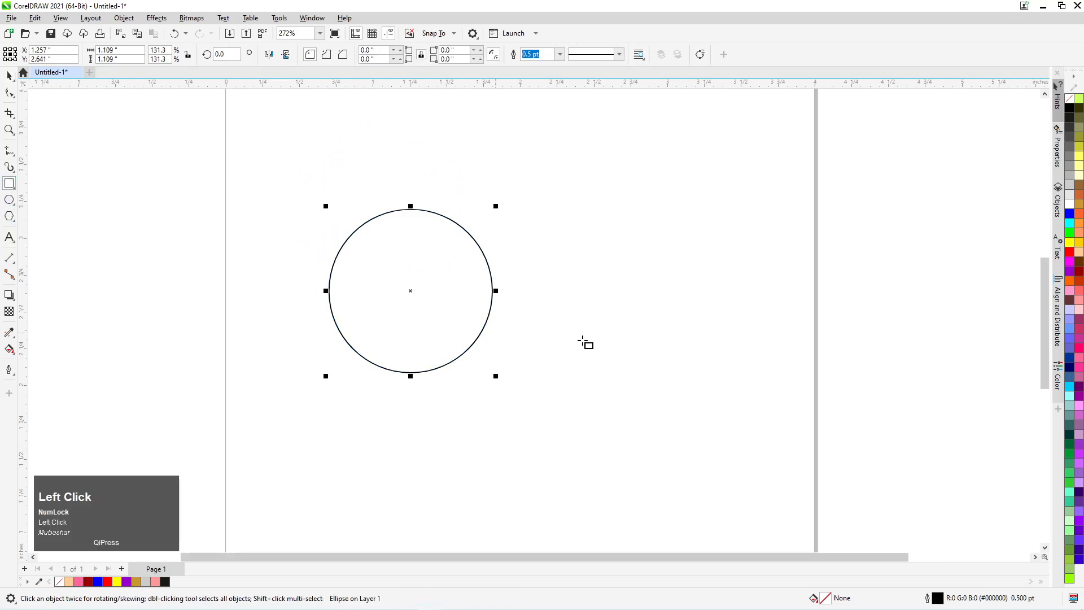
left_click_drag(440, 265, 537, 421)
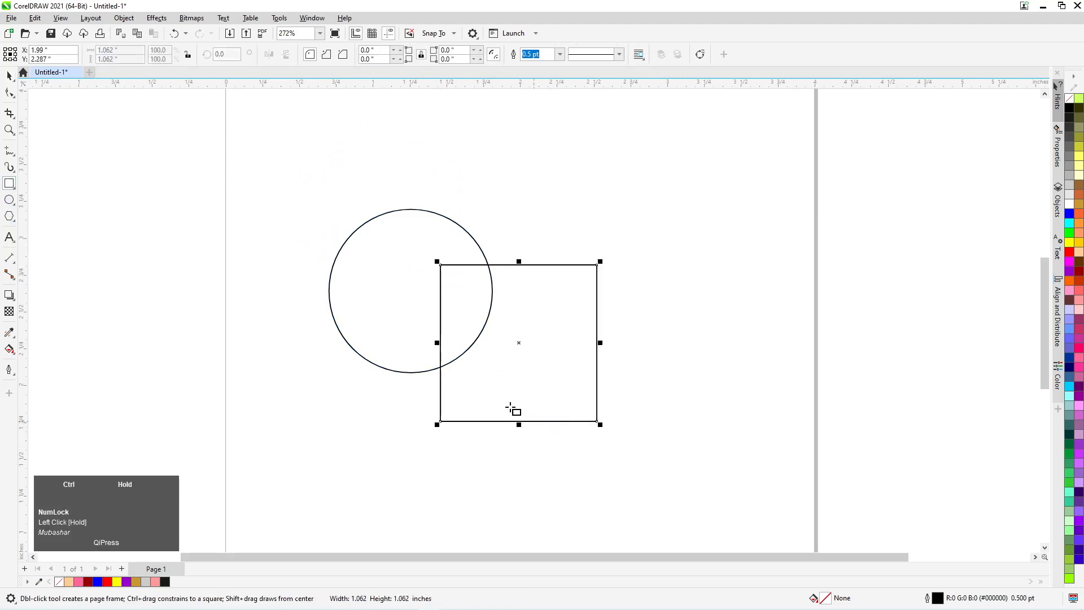
left_click(9, 75)
Step: Intersect the circle and the square, and move both originals to opposite sides of the overlap piece
left_click(485, 327, "shift")
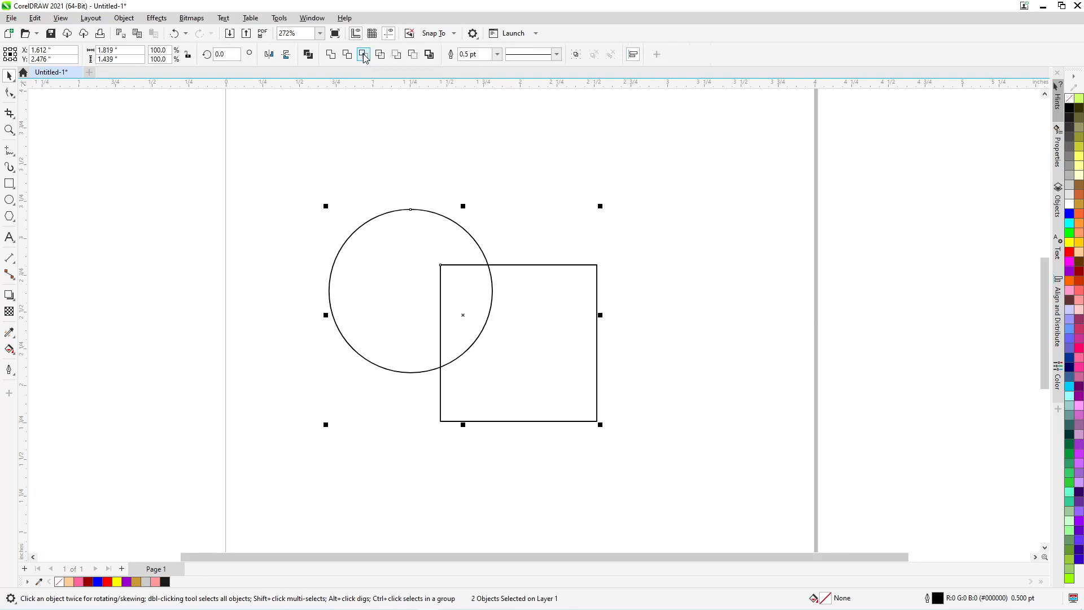
left_click(364, 56)
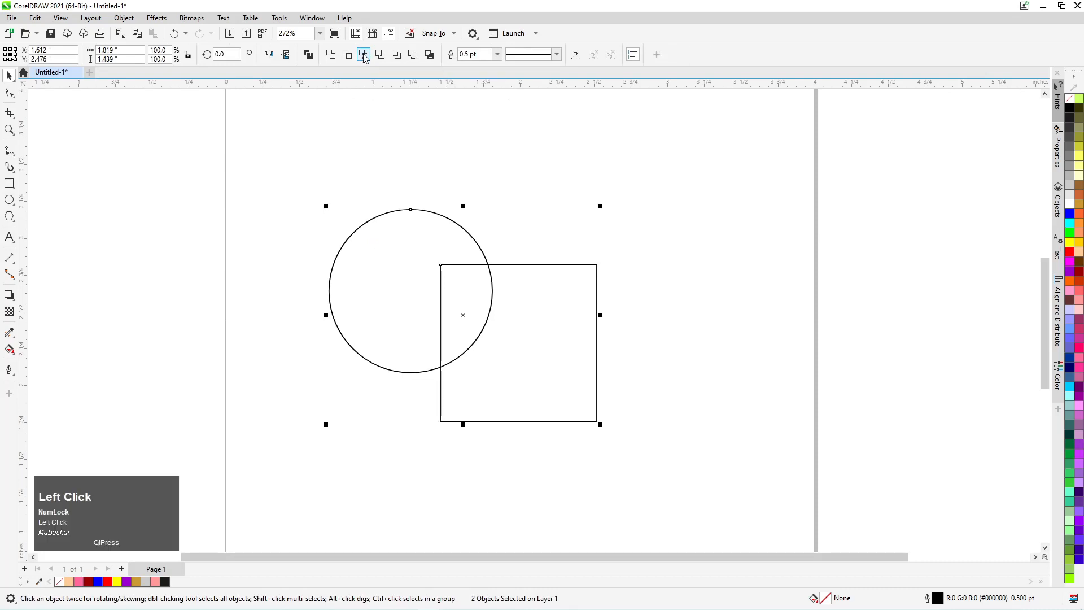
left_click(262, 206)
left_click_drag(367, 251, 234, 182)
left_click_drag(511, 350, 625, 389)
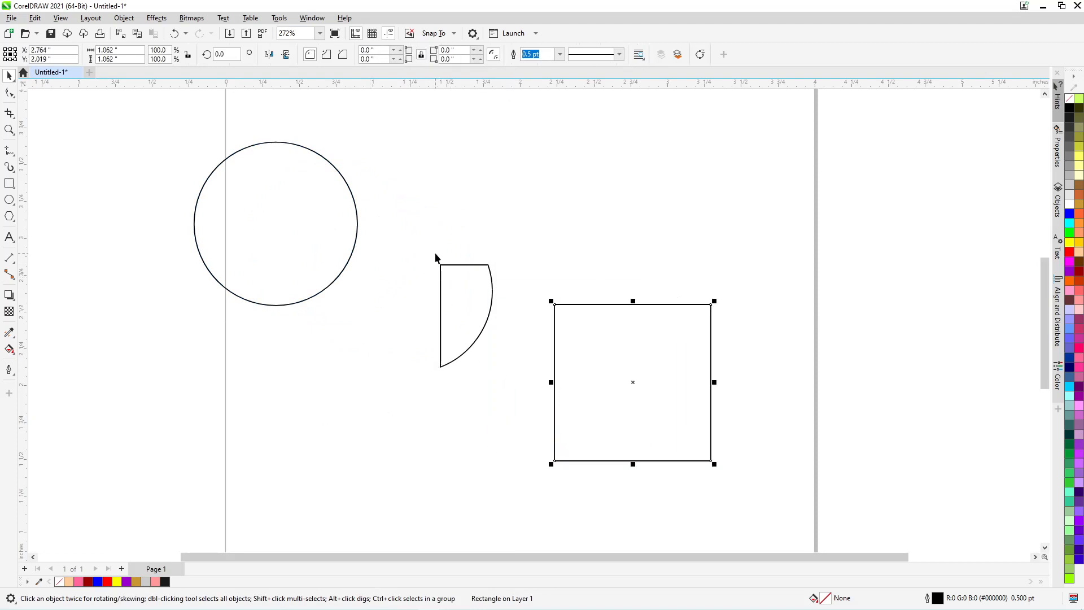
left_click_drag(687, 374, 690, 276)
Step: Move the intersection piece onto the square's lower-left corner and delete both shapes
left_click(447, 299)
left_click_drag(448, 300, 542, 318)
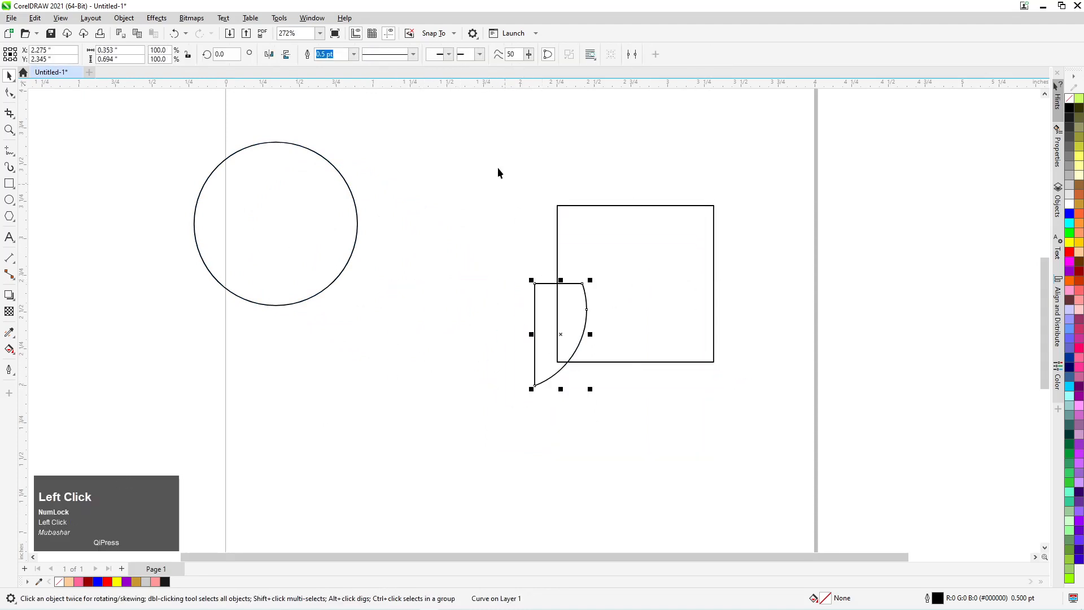
left_click_drag(753, 428, 754, 428)
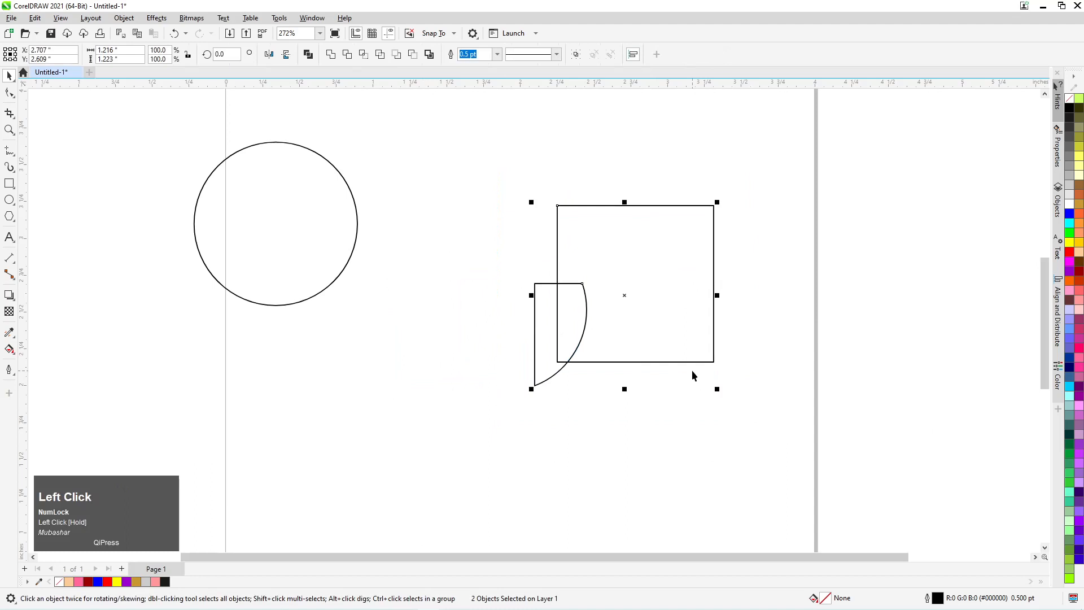
key("Delete")
Step: Move the remaining circle to the right and draw a second circle about 1.112 inches across overlapping its right side
left_click_drag(192, 219, 275, 220)
left_click(9, 199)
left_click_drag(540, 169, 445, 333)
left_click(9, 77)
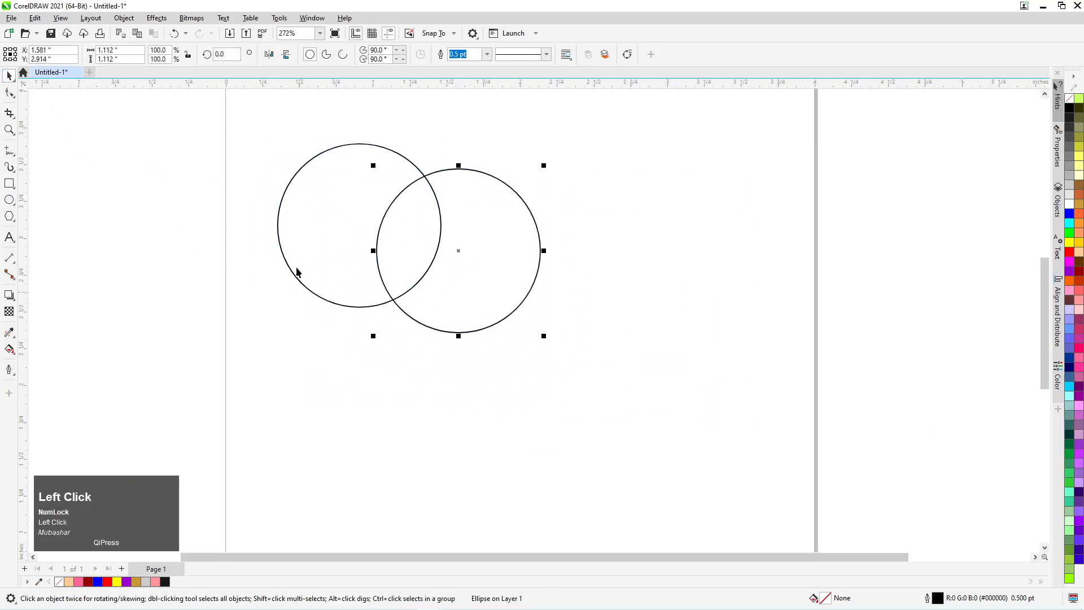
Step: Rotate the two overlapping circles together by about 16.7° and place them near the middle of the page
left_click_drag(264, 133, 611, 359)
left_click_drag(513, 293, 670, 325)
left_click_drag(737, 206, 709, 162)
left_click_drag(443, 149, 740, 419)
left_click_drag(638, 356, 546, 346)
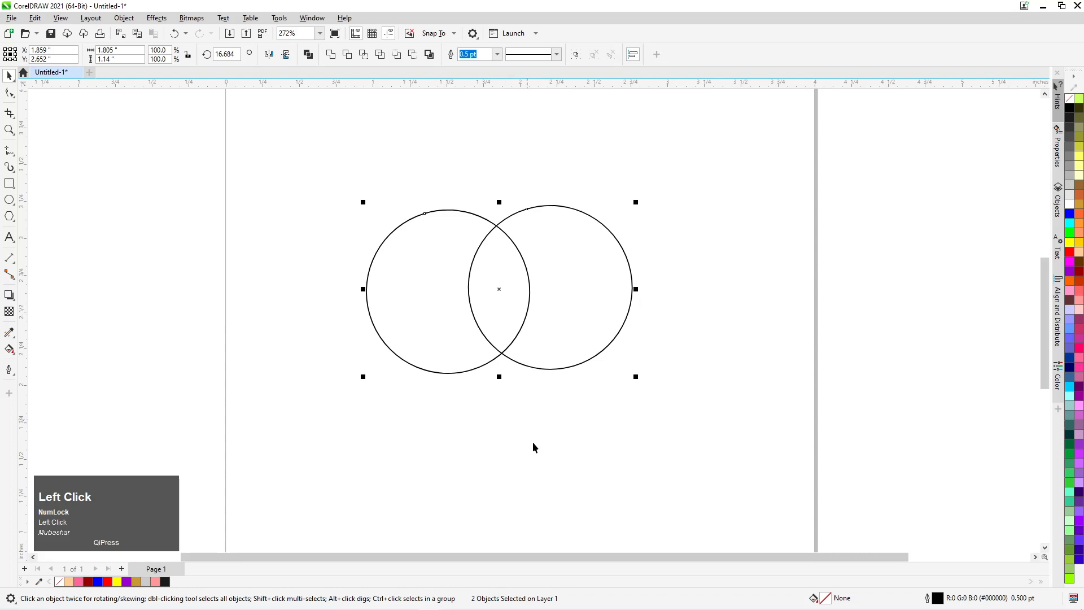
left_click(497, 213)
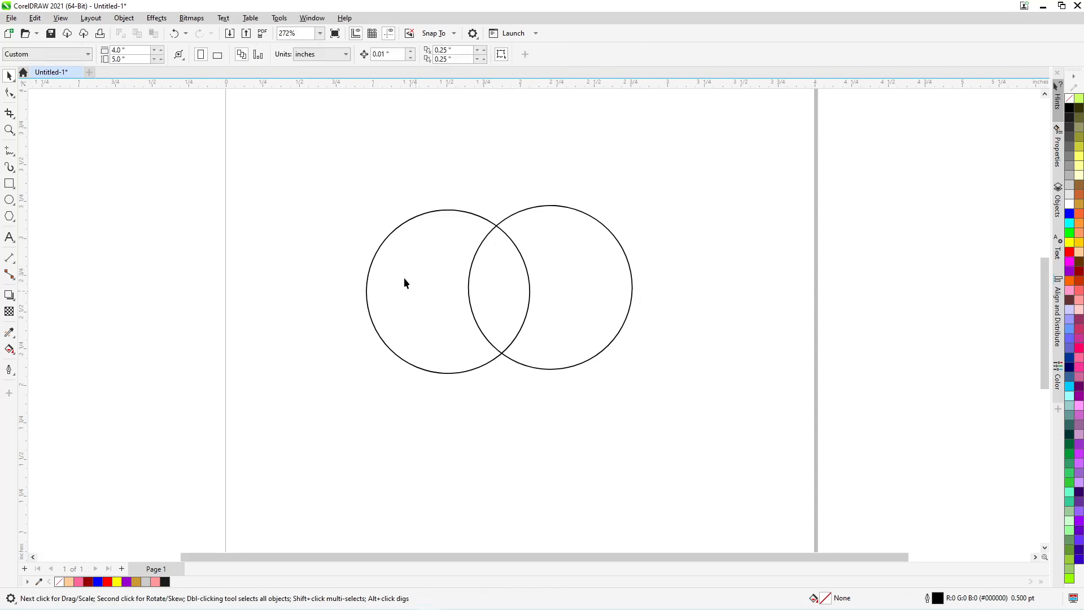
Step: Intersect the two circles and move them apart to either side of the leaf-shaped overlap piece
left_click_drag(323, 172, 658, 438)
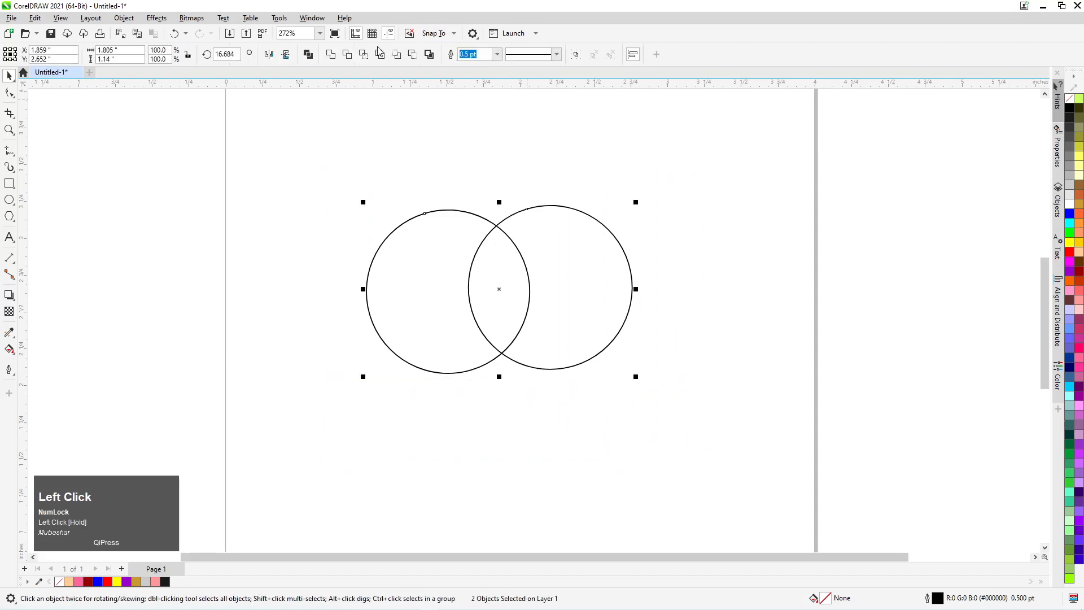
left_click(364, 54)
left_click(429, 265)
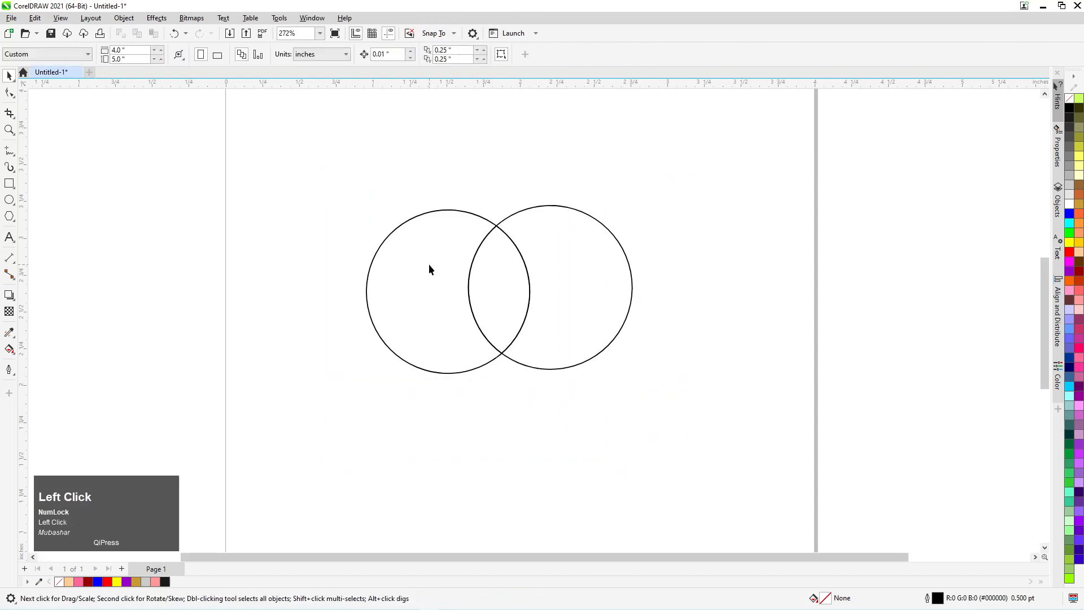
left_click_drag(429, 265, 241, 226)
left_click_drag(624, 254, 797, 244)
left_click_drag(411, 141, 603, 398)
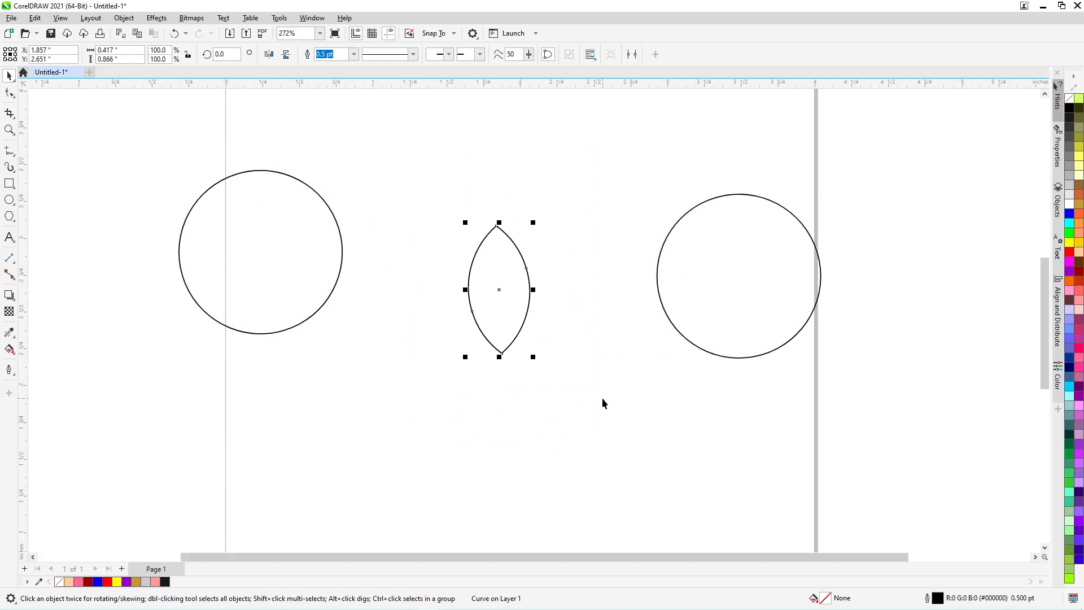
Step: Move the leaf-shaped piece down the page and bring the two circles back to overlap above it
left_click_drag(499, 289, 499, 237)
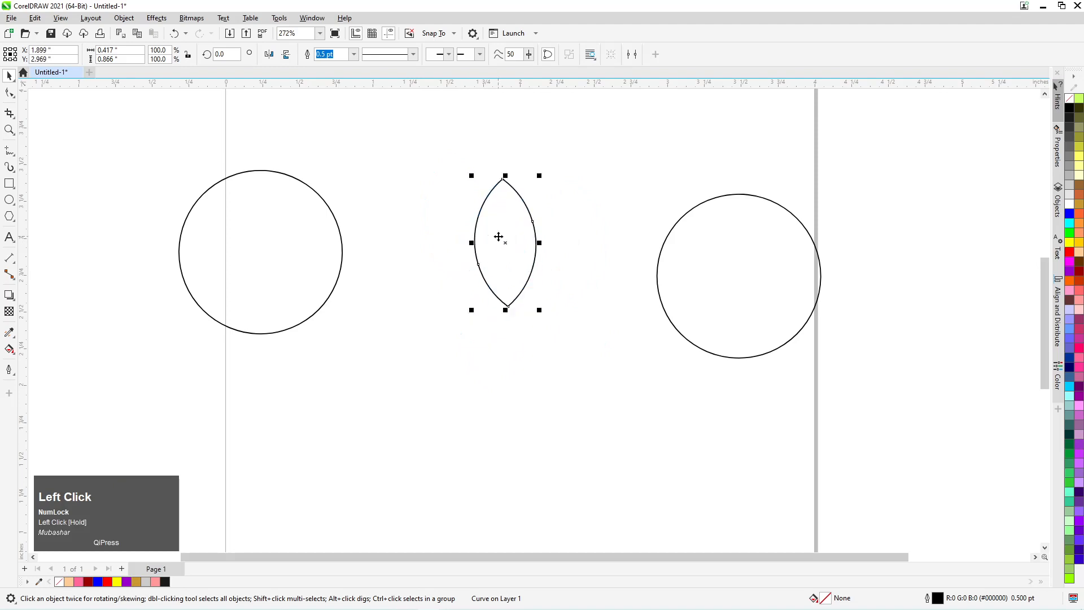
left_click_drag(499, 237, 496, 451)
left_click_drag(695, 286, 536, 284)
left_click_drag(275, 230, 499, 230)
Step: Intersect the two circles again, move them apart, and shift the new leaf-shaped piece slightly up and to the right
left_click(615, 275, "shift")
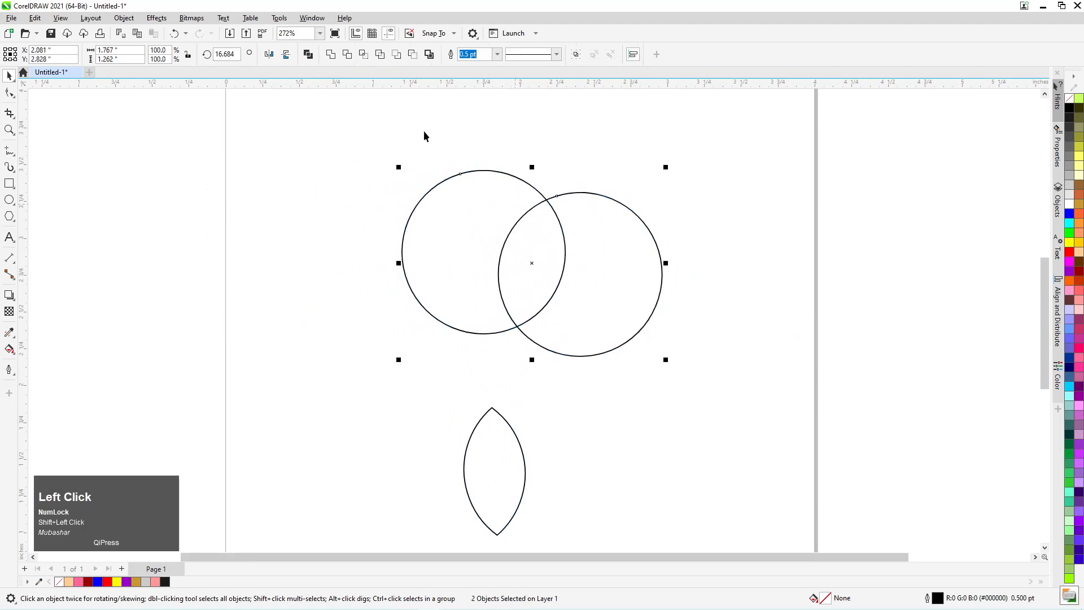
left_click(366, 55)
left_click_drag(438, 229, 265, 225)
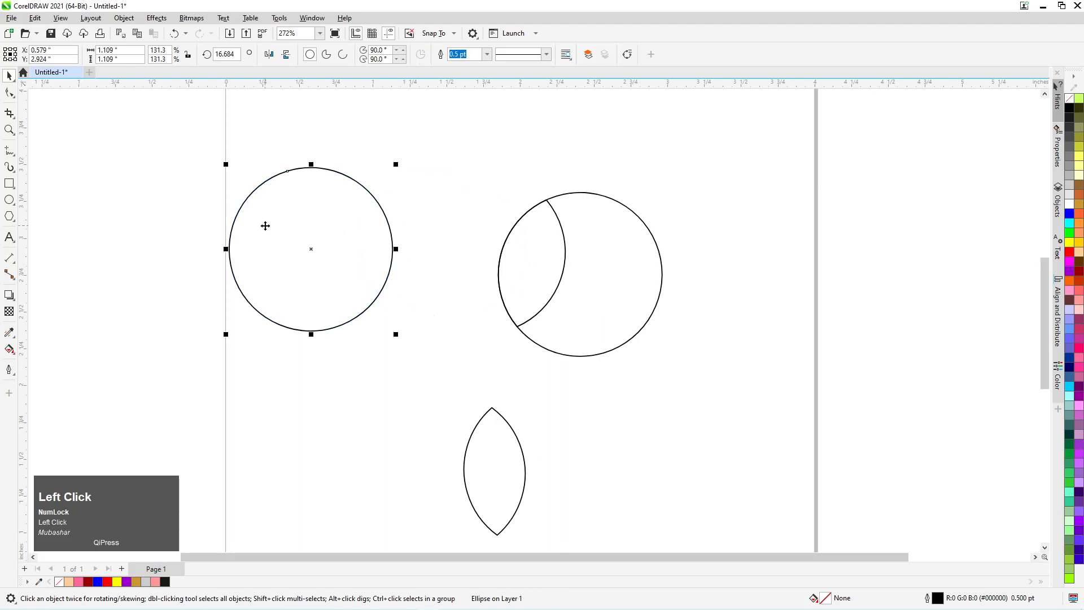
key("ctrl+z")
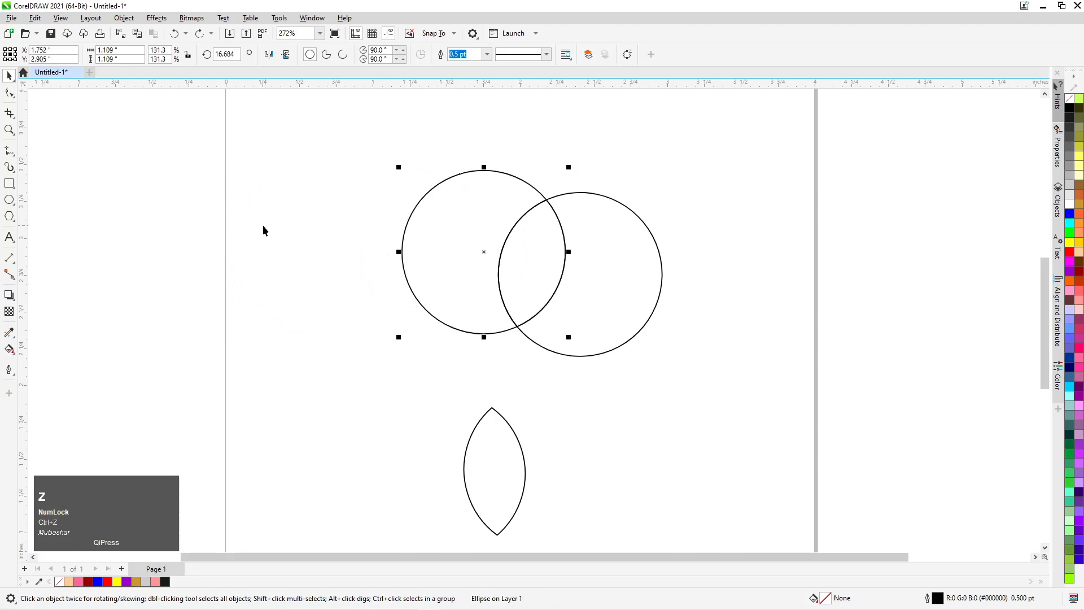
left_click_drag(418, 214, 285, 213)
left_click_drag(587, 241, 809, 264)
left_click_drag(520, 262, 540, 250)
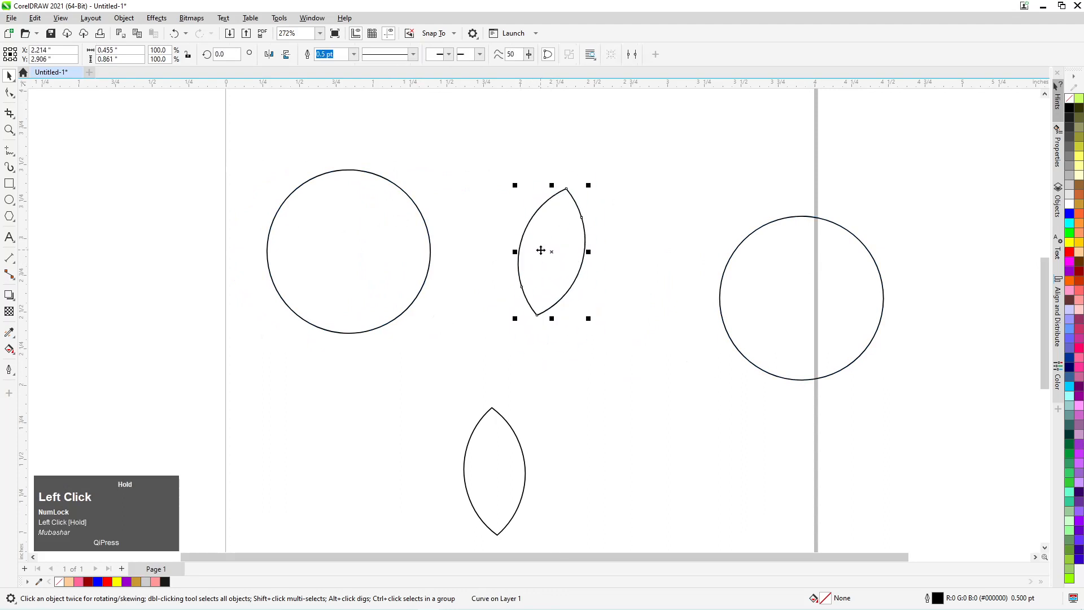
Step: Delete the upper leaf-shaped piece, bring the circles back to overlap, and move them together toward the middle of the page
key("Delete")
left_click_drag(350, 280, 450, 288)
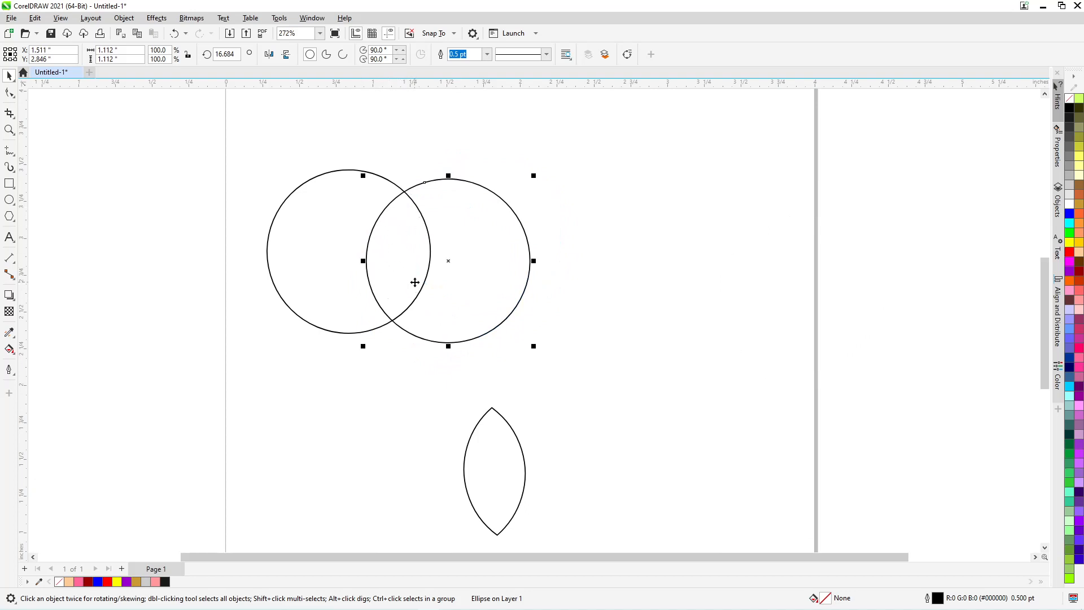
left_click_drag(201, 148, 632, 385)
left_click_drag(483, 282, 638, 290)
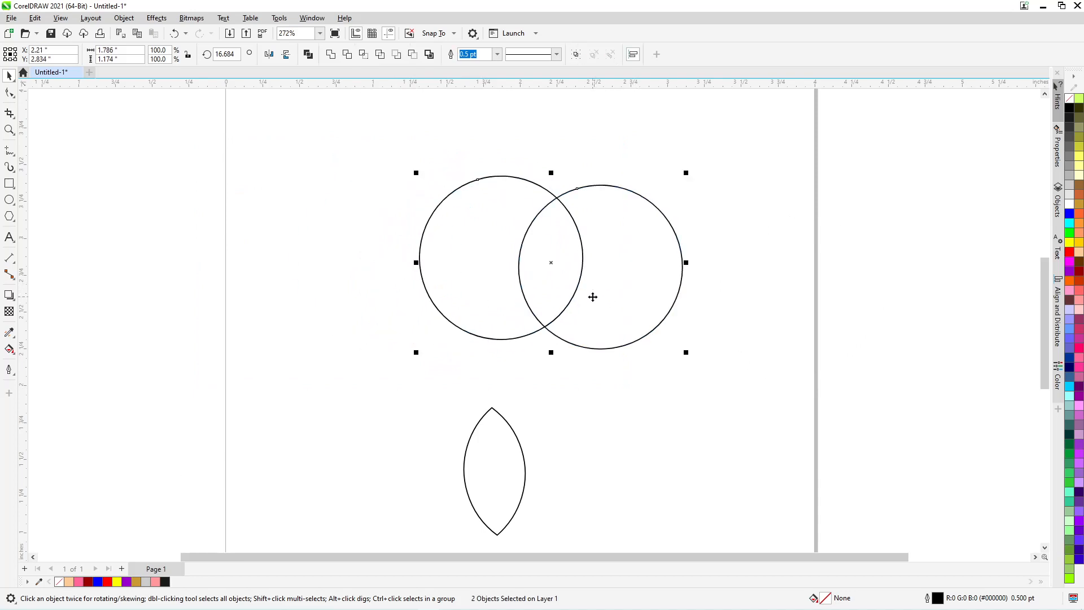
Step: Intersect the two overlapping circles and move them apart to either side of the leaf-shaped overlap piece
left_click(627, 306)
left_click_drag(331, 121, 753, 366)
left_click(364, 56)
left_click(286, 225)
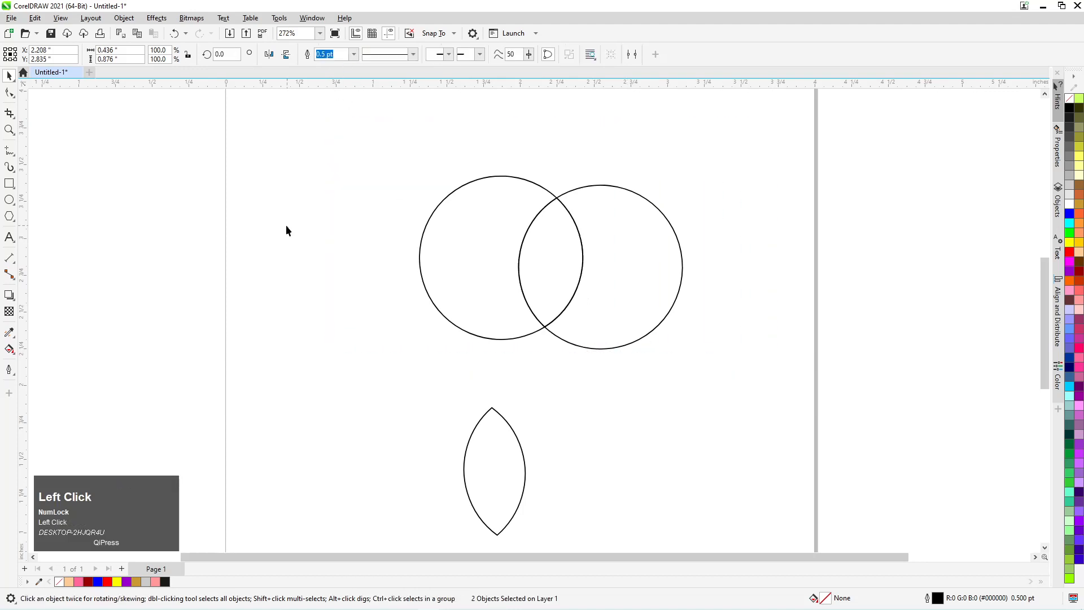
left_click_drag(461, 239, 337, 232)
left_click_drag(627, 259, 698, 277)
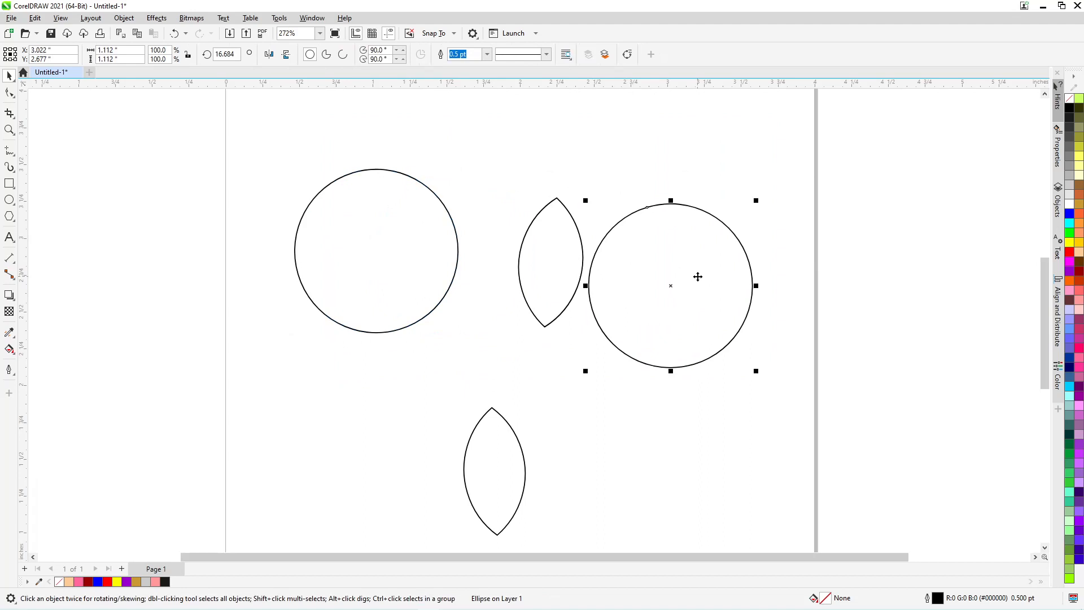
Step: Delete both circles and the newest leaf-shaped piece, and move the remaining leaf slightly up and to the left
key("Delete")
left_click(431, 256)
key("Delete")
left_click_drag(486, 165, 658, 364)
key("Delete")
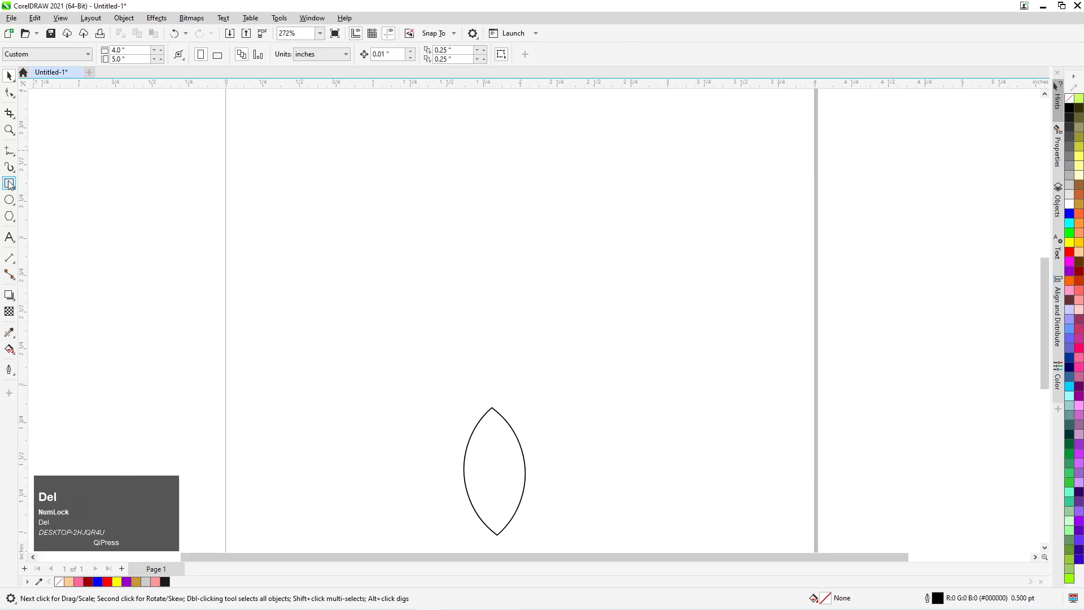
left_click_drag(498, 472, 419, 449)
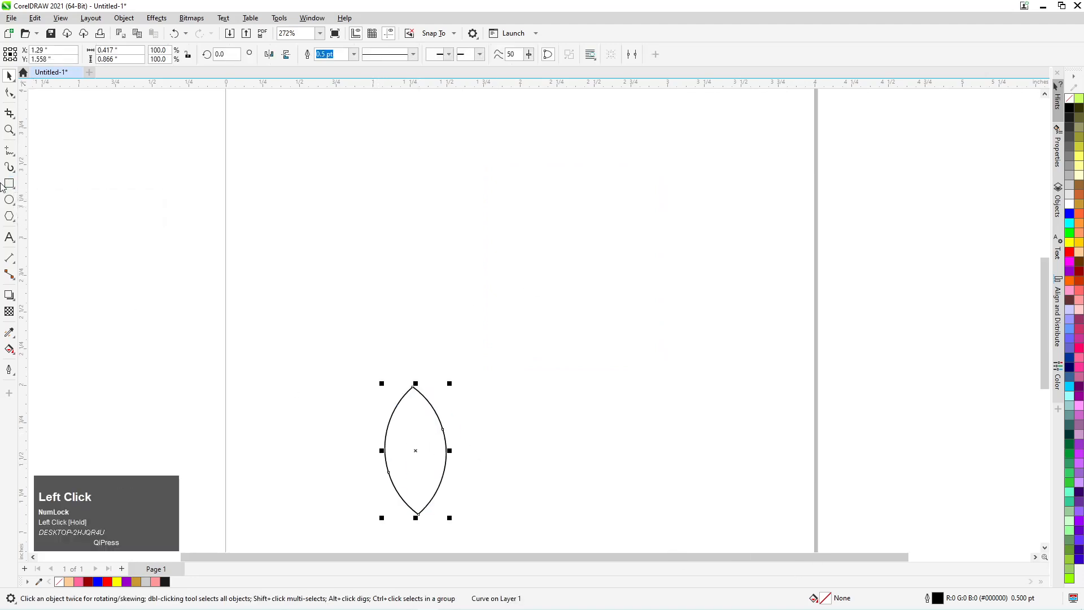
Step: Draw a square of about 0.84 inches above the leaf and place an overlapping copy slightly down and to the right
left_click(9, 183)
mouse_move(370, 188)
left_mouse_down()
mouse_move(410, 230)
mouse_move(561, 317)
mouse_move(495, 311)
left_mouse_up()
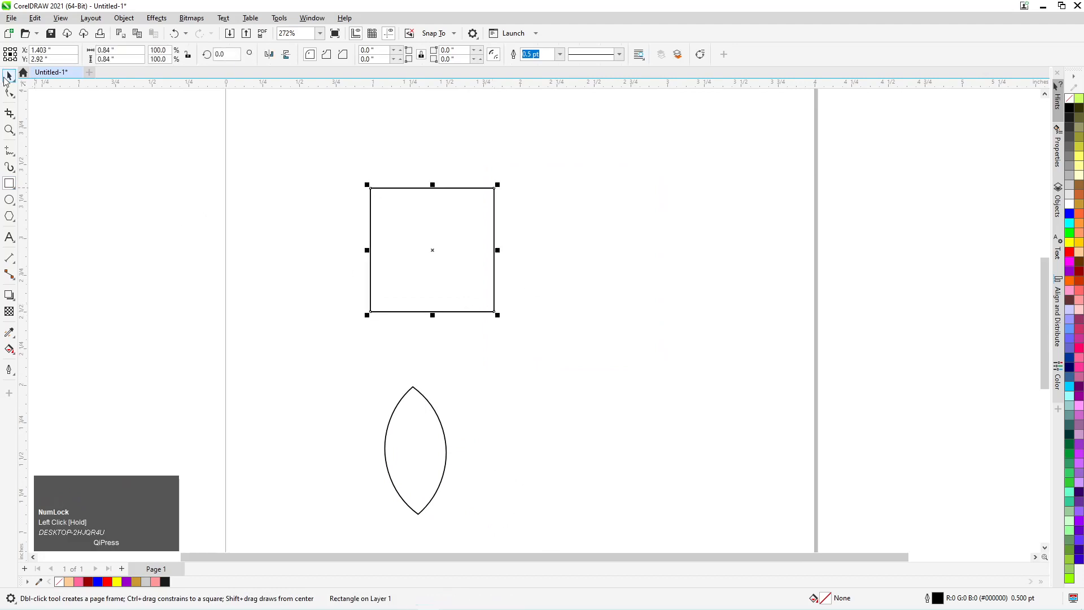
key("space")
left_click_drag(425, 248, 447, 260)
right_click(447, 259)
Step: Intersect the two squares, move them to either side, and reposition the smaller overlap piece between them
left_click_drag(364, 122, 589, 354)
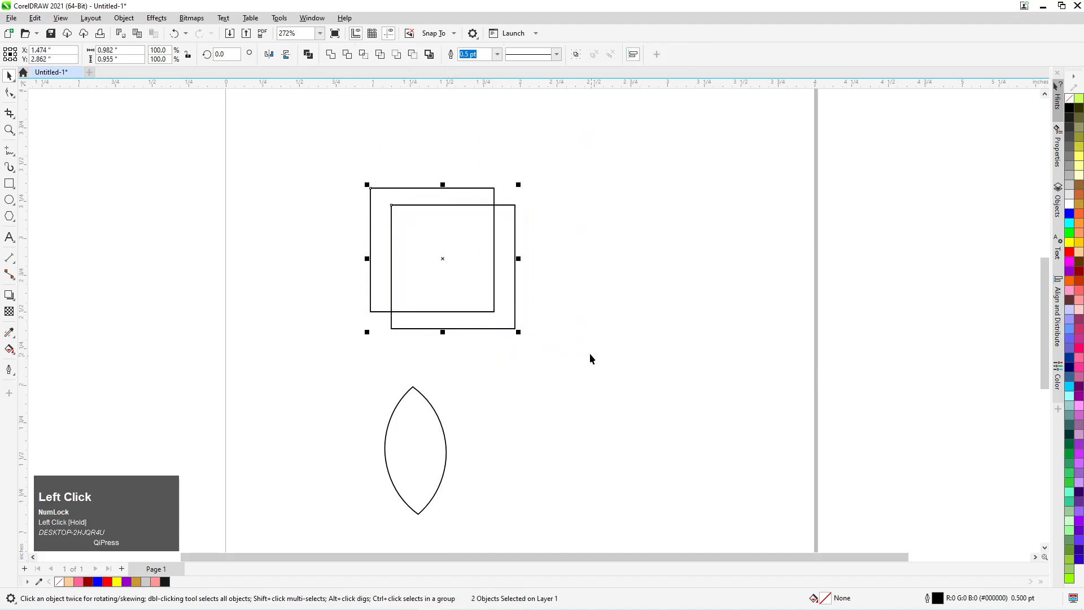
left_click(366, 59)
left_click(296, 113)
left_click_drag(505, 292, 642, 275)
left_click_drag(392, 198, 174, 158)
mouse_move(479, 310)
left_mouse_down()
mouse_move(484, 242)
mouse_move(460, 293)
mouse_move(464, 321)
left_mouse_up()
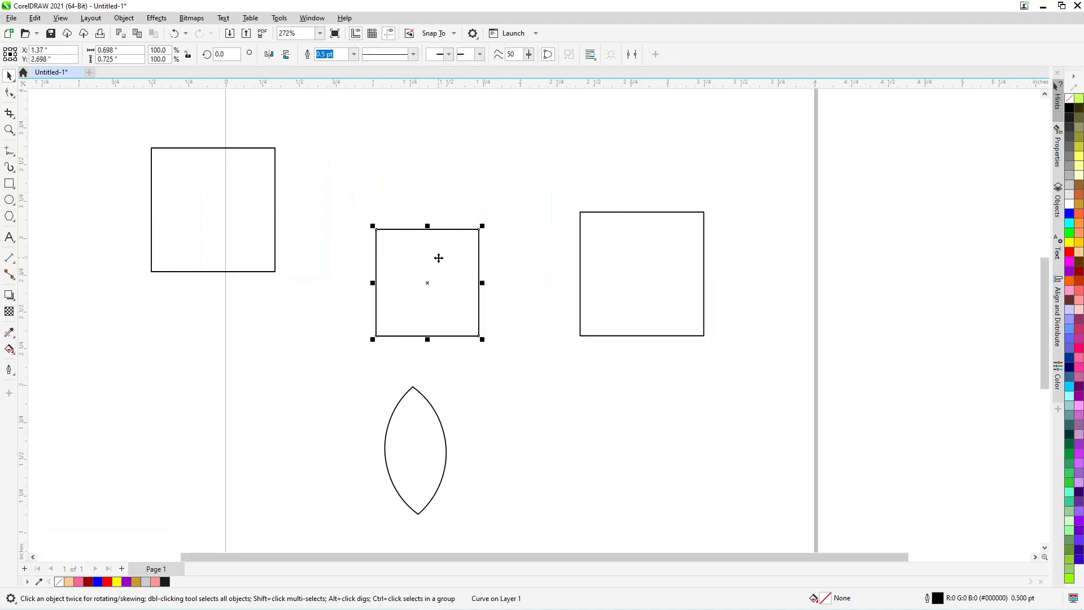
left_click_drag(438, 264, 448, 227)
Step: Delete the smaller overlap piece and move the left square onto the page above the leaf
left_click_drag(125, 119, 269, 236)
left_click_drag(104, 117, 817, 362)
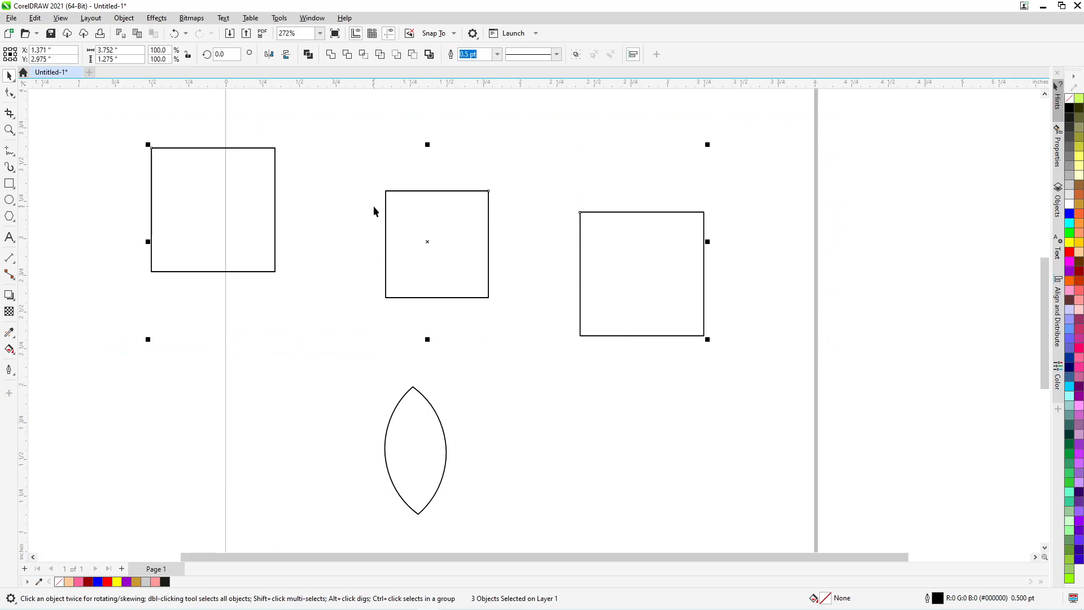
left_click(385, 396)
left_click(392, 298)
key("Delete")
left_click_drag(243, 187, 399, 235)
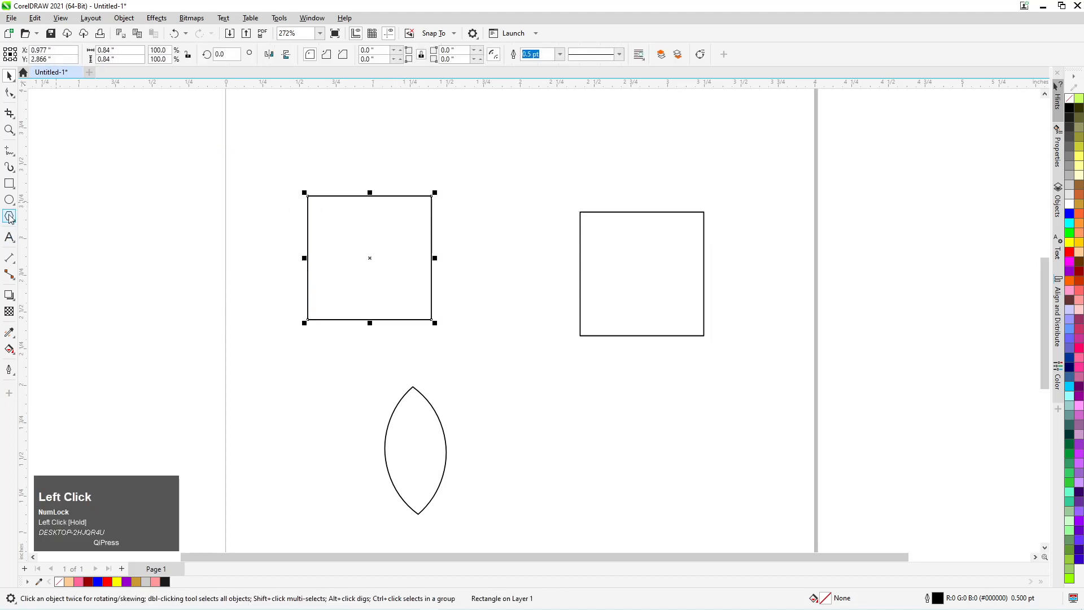
Step: Draw a hexagon about 1.7 × 1.97 inches so that its lower corner overlaps the left square
left_click_drag(331, 174, 512, 251)
left_click_drag(474, 231, 472, 230)
scroll(346, 255, "down", 3)
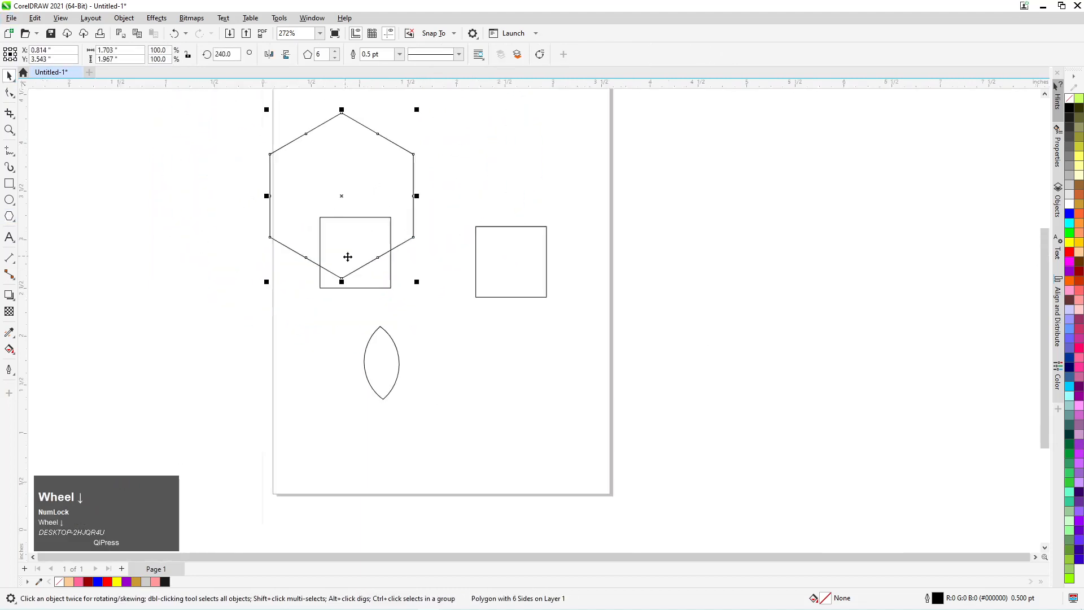
left_click_drag(356, 187, 349, 170)
Step: Intersect the hexagon with the square, move both away, and shift the pointed overlap piece slightly
left_click(380, 288, "shift")
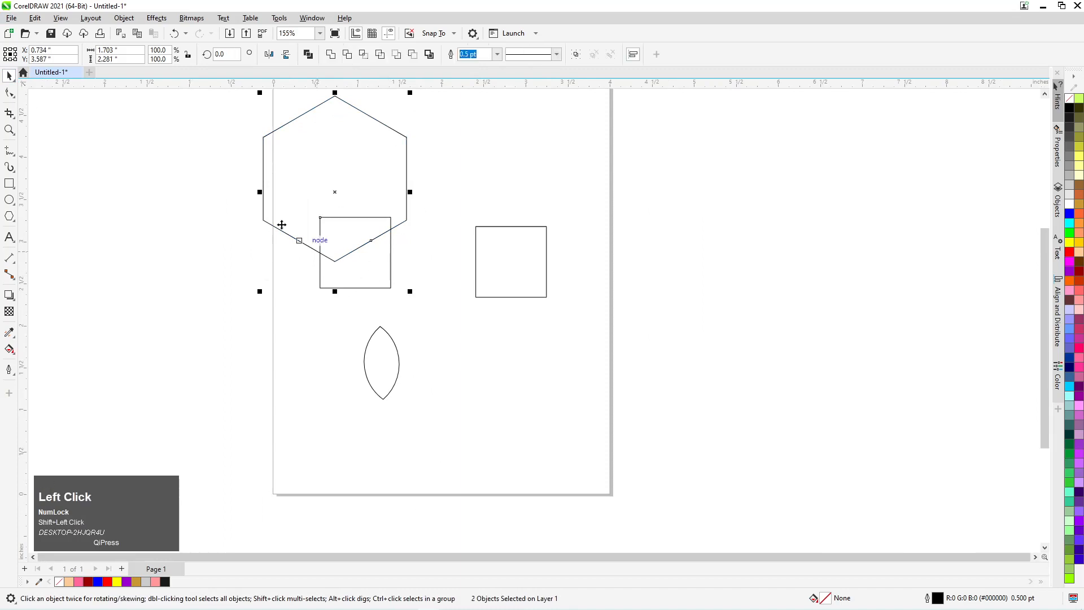
left_click(363, 55)
left_click(138, 231)
left_click_drag(326, 197, 159, 193)
left_click_drag(375, 264, 589, 388)
mouse_move(355, 217)
left_mouse_down()
mouse_move(350, 261)
mouse_move(349, 232)
left_mouse_up()
Step: Delete the pointed overlap piece and the square that was moved down the page
key("Delete")
left_click(555, 357)
key("Delete")
left_click(217, 195)
scroll(392, 291, "down", 1)
left_click(207, 192)
key("Delete")
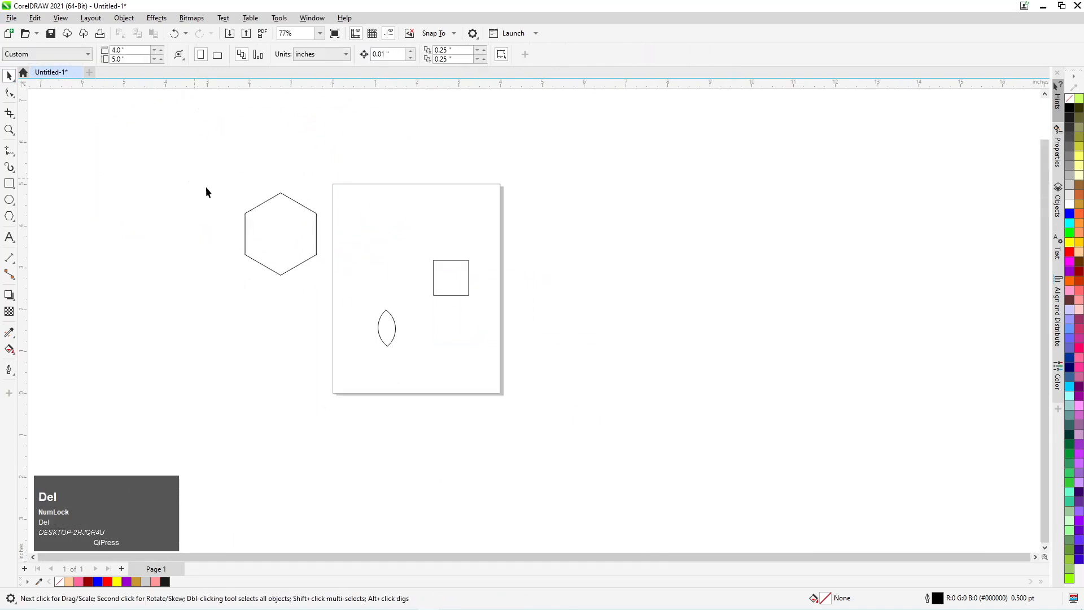
Step: Draw a rectangle in the empty area to the right of the page and set its size to 4 × 5 inches
left_click(439, 276)
left_click(9, 184)
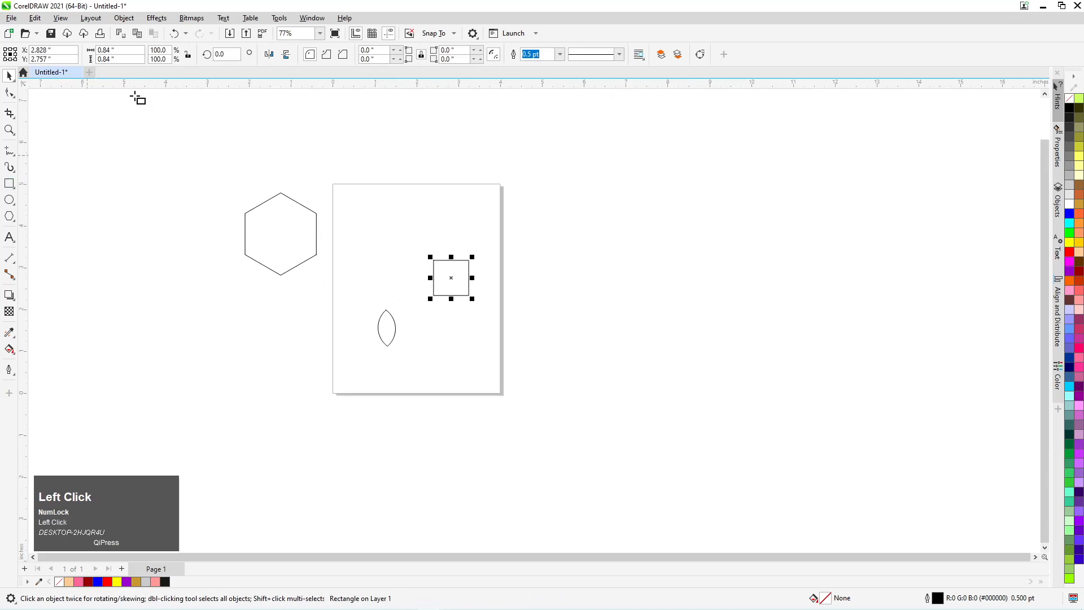
left_click_drag(692, 172, 825, 417)
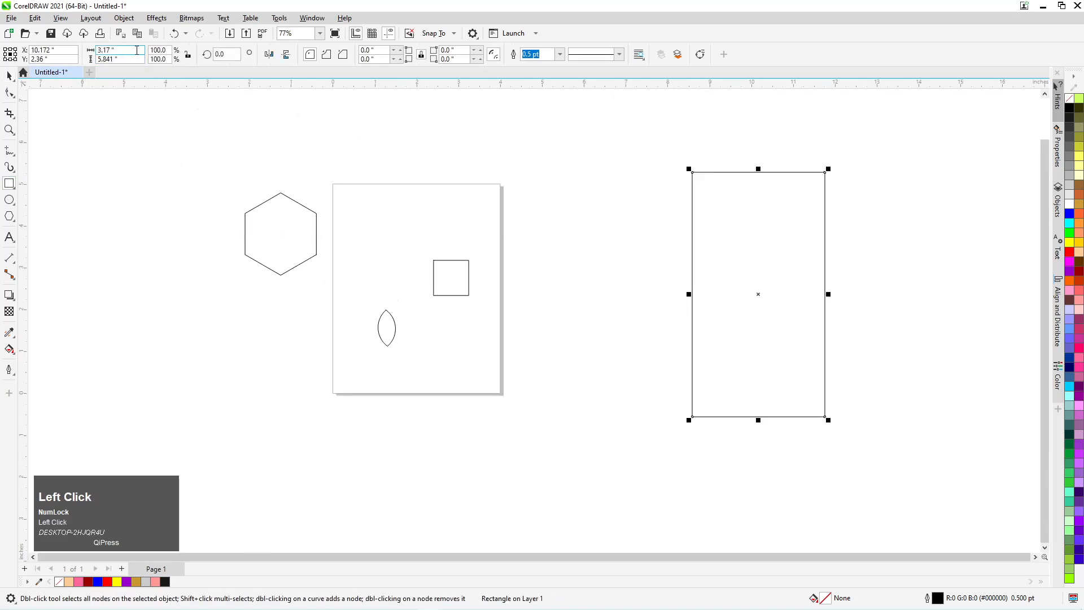
type("4")
left_click(120, 59)
type("5")
key("Return")
Step: Draw an ellipse overlapping the new rectangle's upper right corner and convert it to curves
left_click(9, 75)
scroll(770, 305, "up", 2)
scroll(1015, 335, "up", 2)
scroll(433, 299, "down", 4)
scroll(454, 212, "up", 3)
left_click(9, 183)
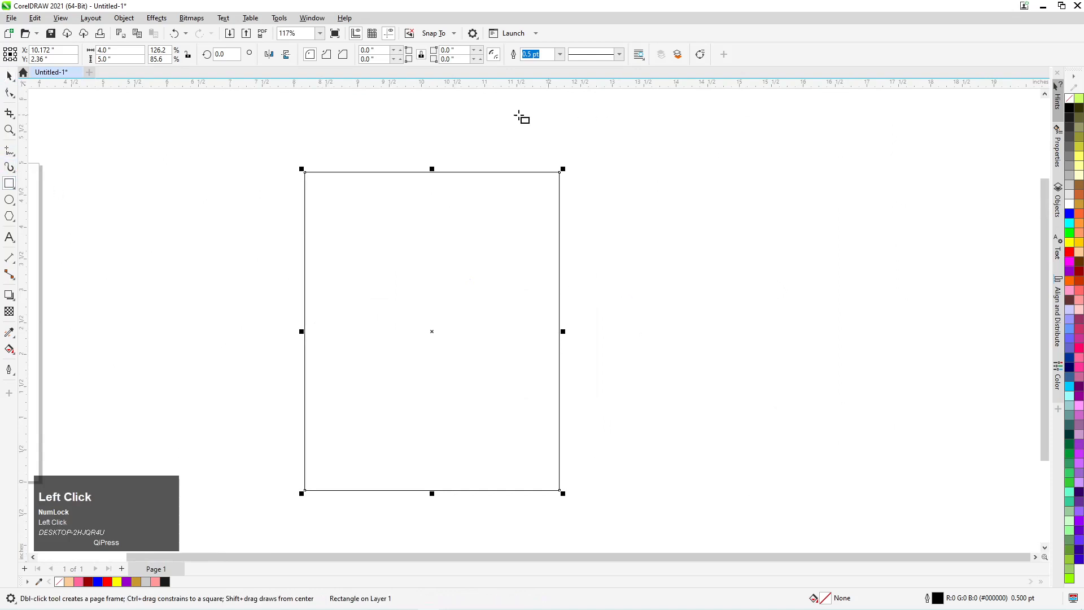
left_click(9, 200)
left_click_drag(418, 121, 625, 309)
left_click(626, 55)
Step: Reshape the ellipse's nodes into a bent blob about 3.81 × 3.37 inches around the rectangle's corner and shift it slightly up and left
left_click(9, 92)
left_click_drag(502, 293, 607, 337)
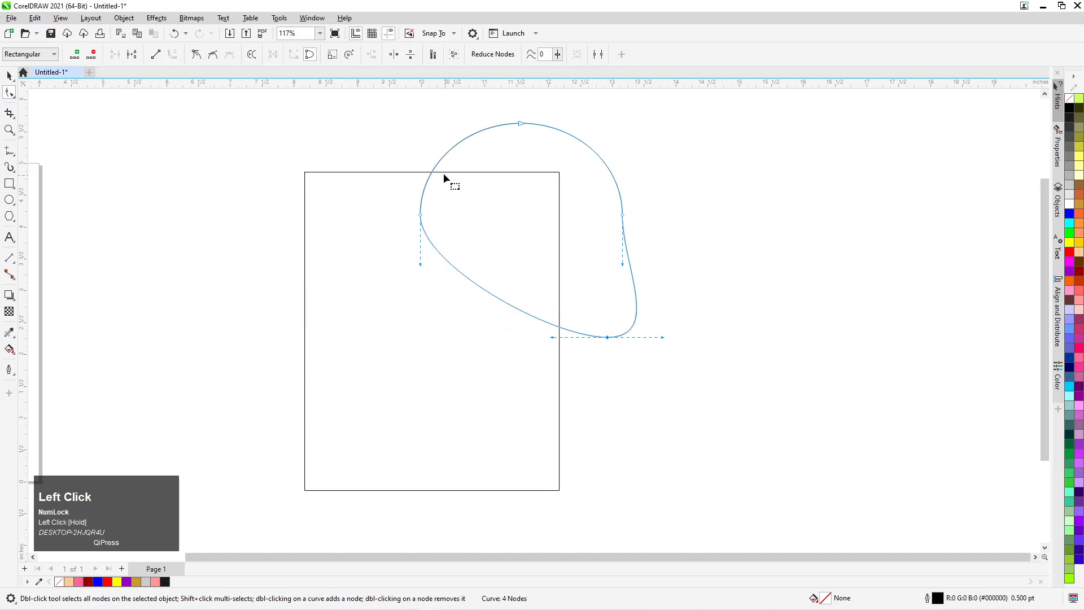
left_click_drag(419, 264, 500, 225)
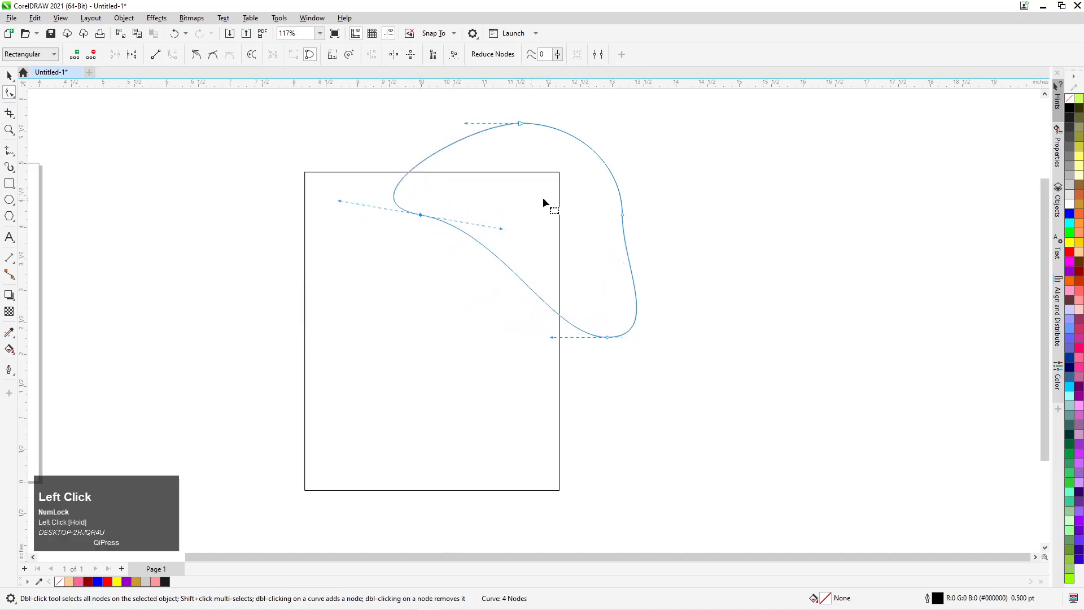
left_click_drag(503, 264, 526, 230)
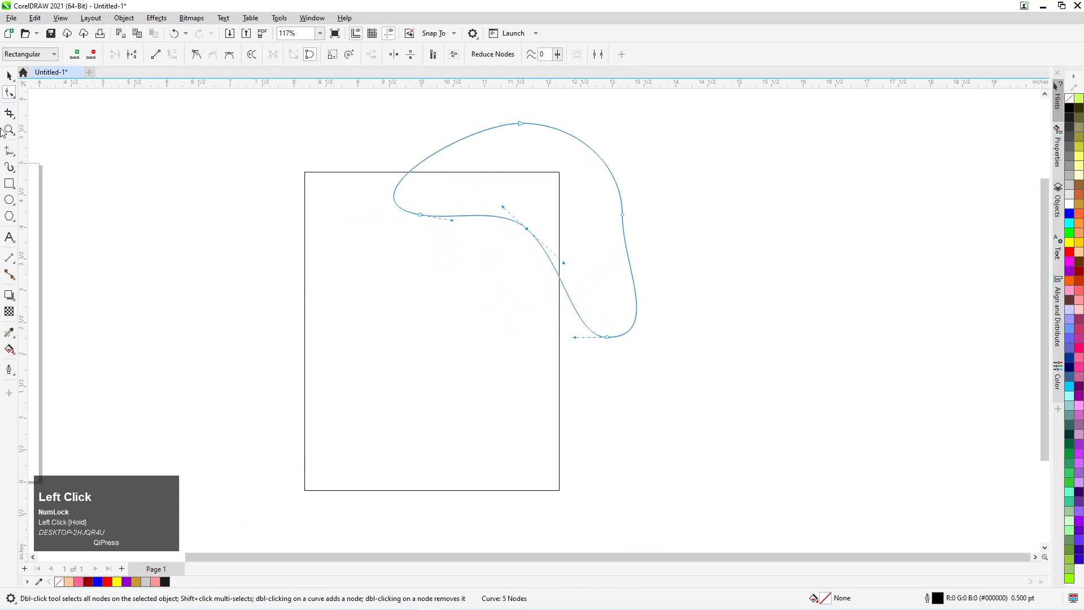
left_click_drag(574, 338, 503, 327)
left_click(9, 75)
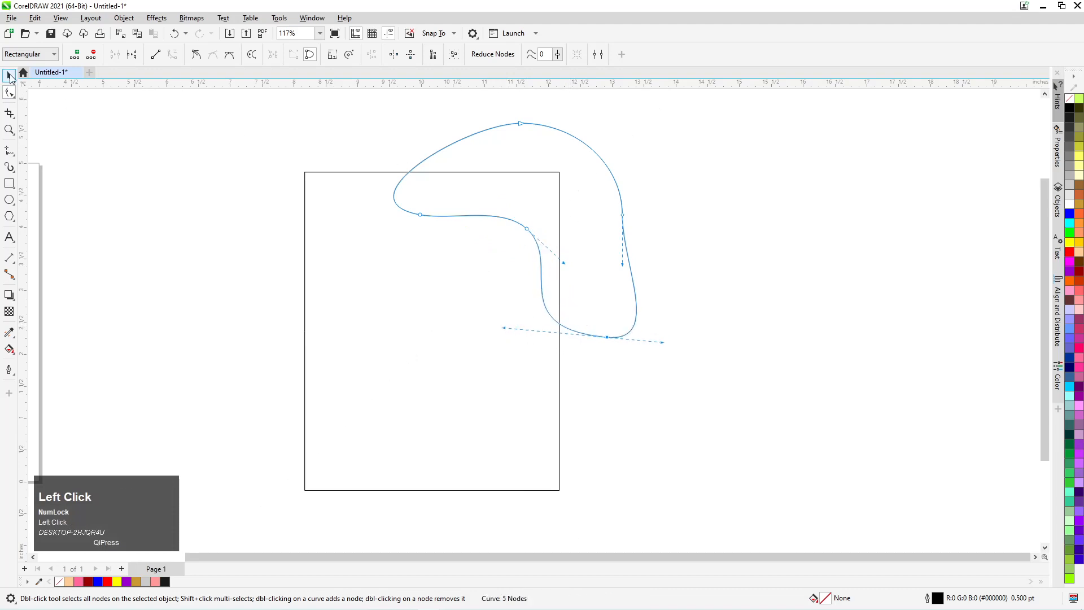
left_click_drag(552, 183, 537, 160)
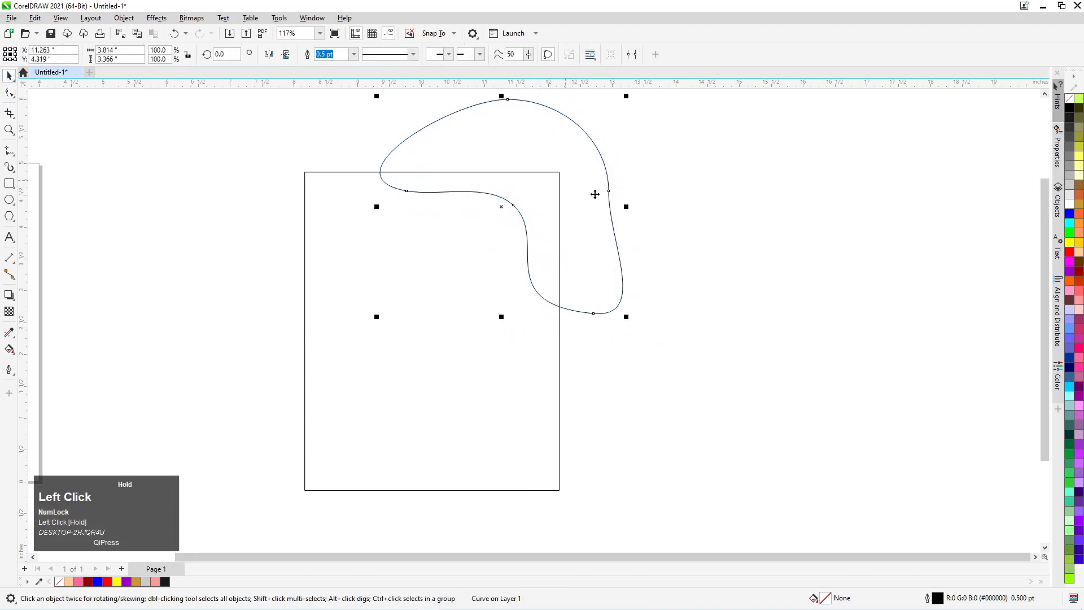
Step: Fill the blob red (#FF0000) and the rectangle dark red (#990000), and remove the outlines of both
left_click(1069, 251)
left_click(446, 372)
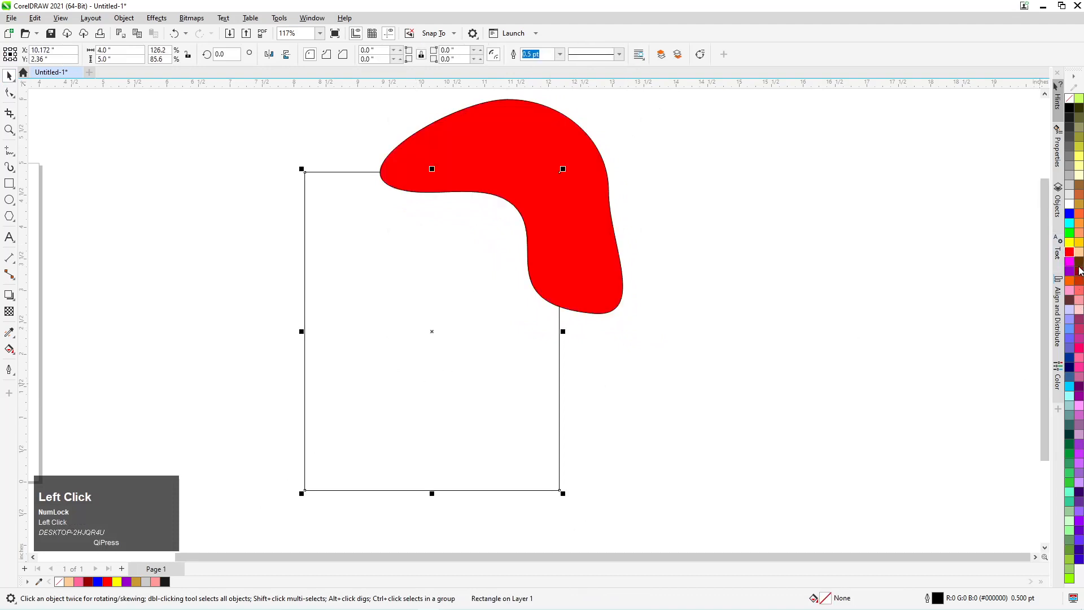
left_click(1077, 275)
right_click(1070, 99)
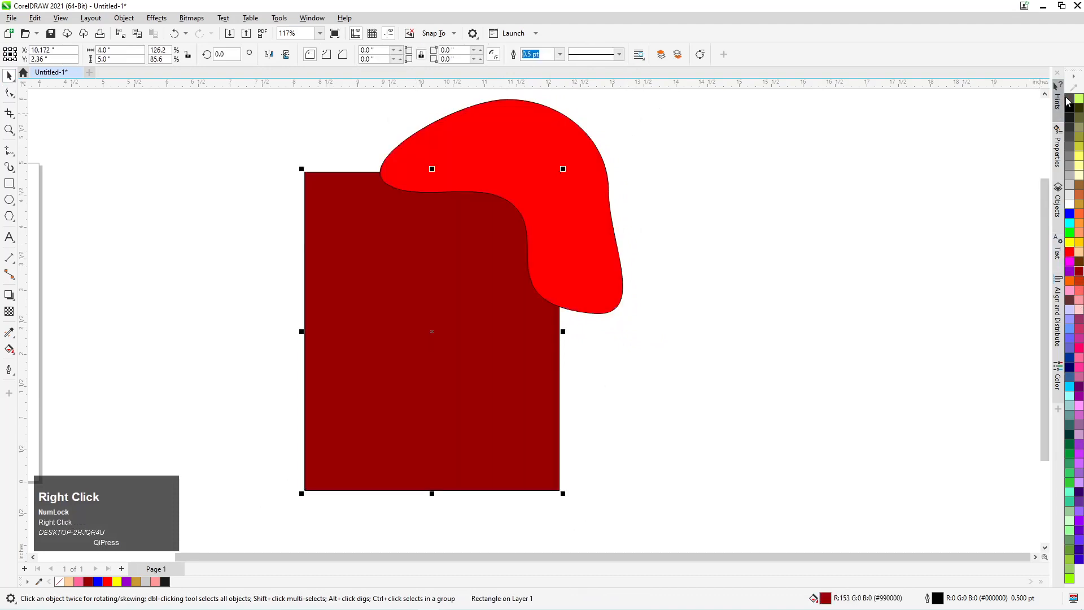
scroll(687, 263, "down", 1)
scroll(609, 261, "up", 1)
scroll(609, 262, "down", 2)
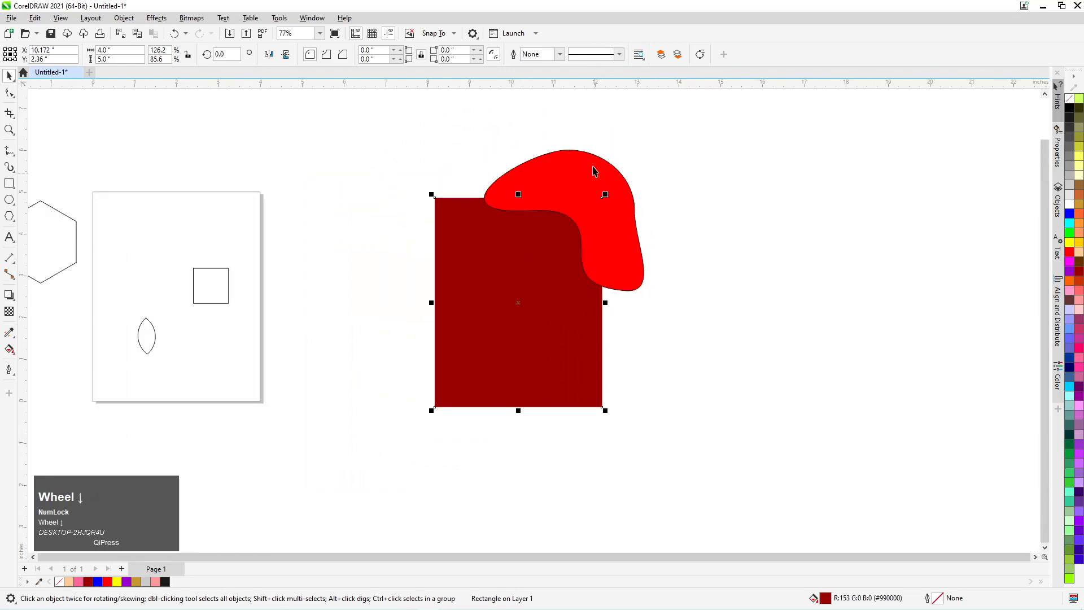
left_click(572, 168)
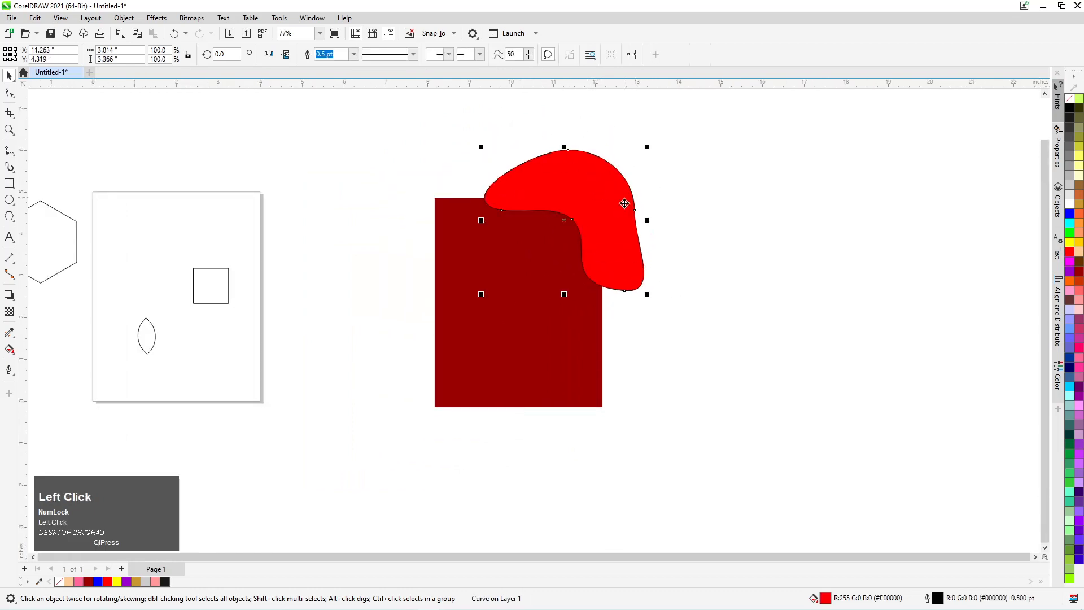
right_click(1069, 98)
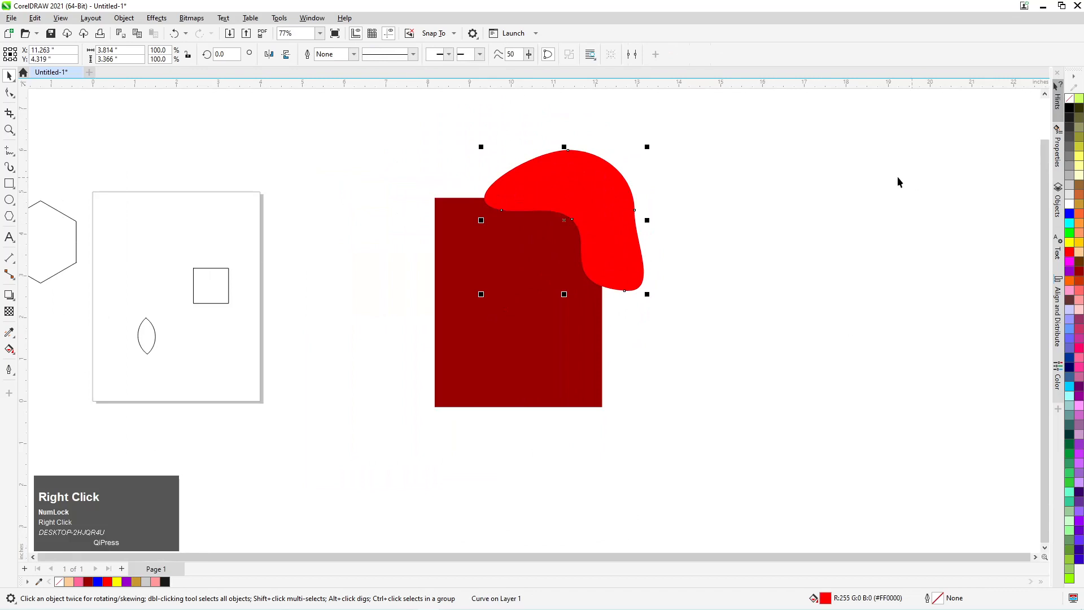
Step: Try placing the red blob inside the dark red rectangle with PowerClip, and undo it
right_click(592, 175)
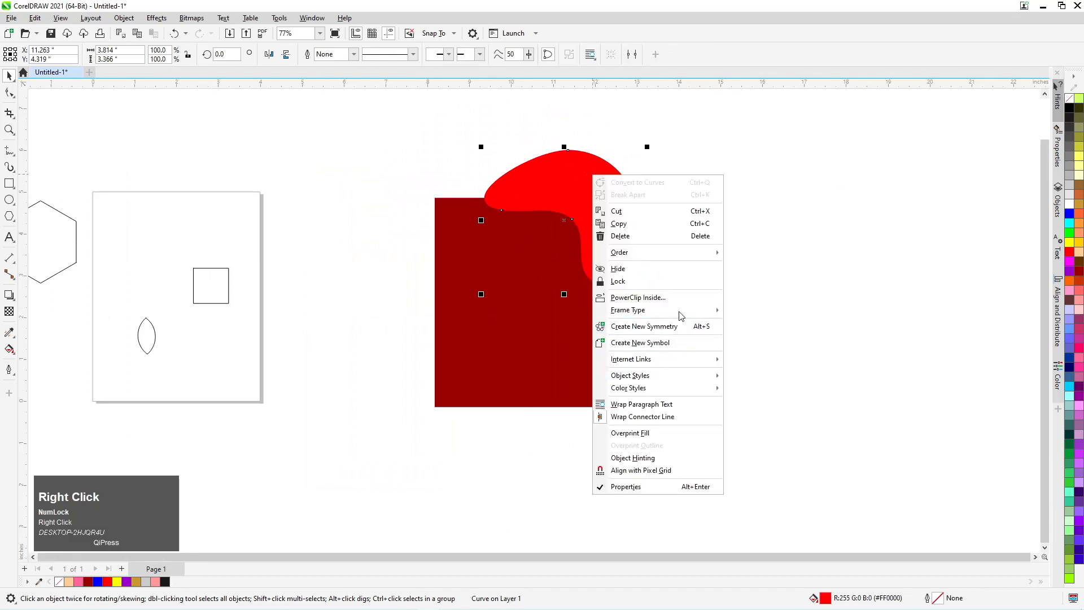
left_click(638, 297)
left_click(566, 349)
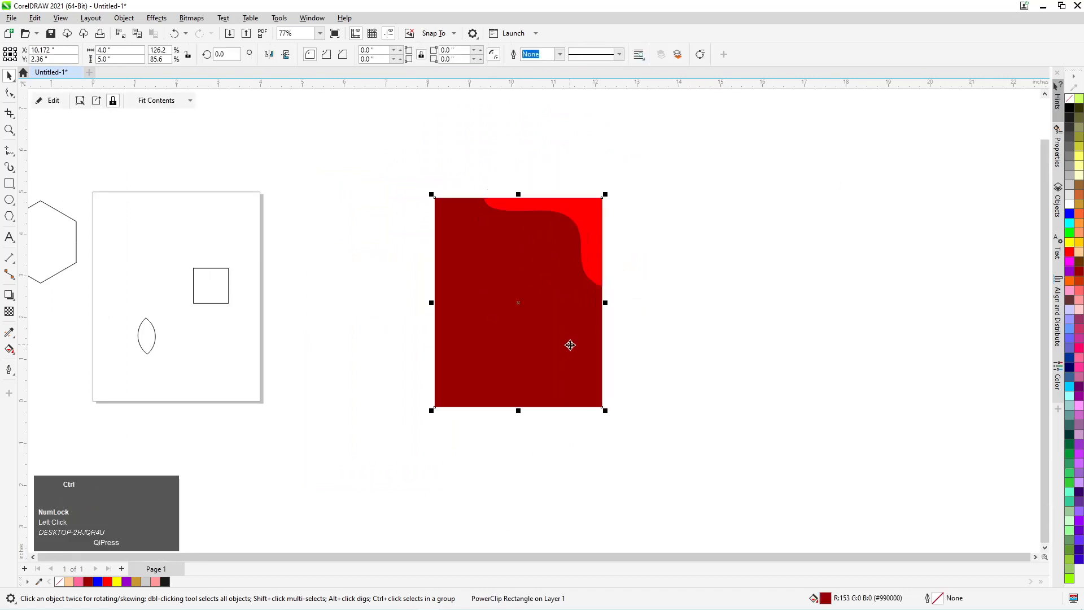
key("ctrl+z")
Step: Send the red blob behind the dark red rectangle and bring it back in front
left_click(337, 216)
left_click(612, 219)
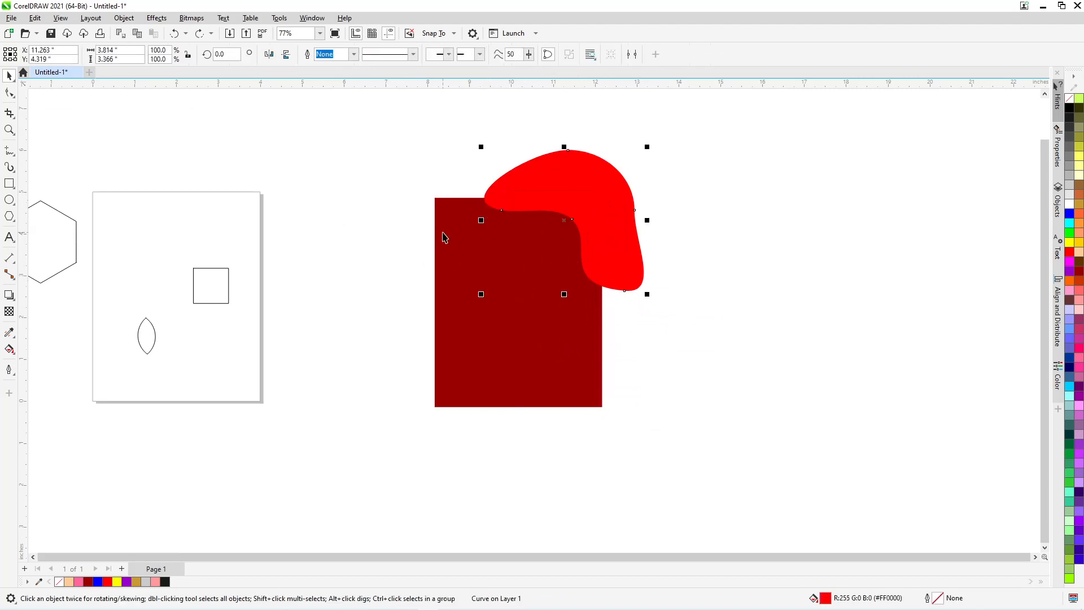
left_click(527, 207)
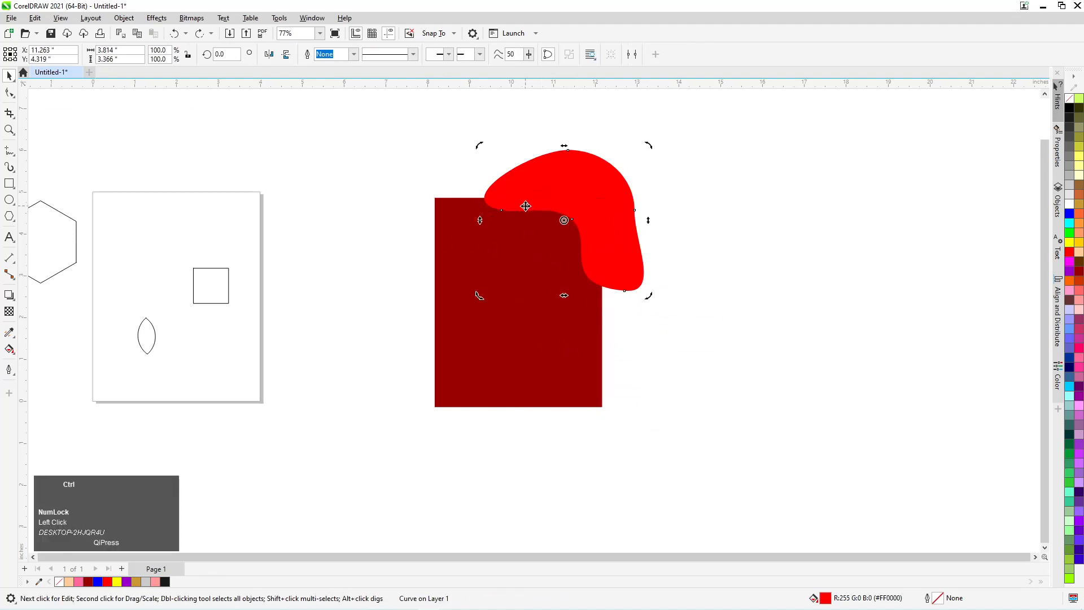
key("ctrl+Page_Down")
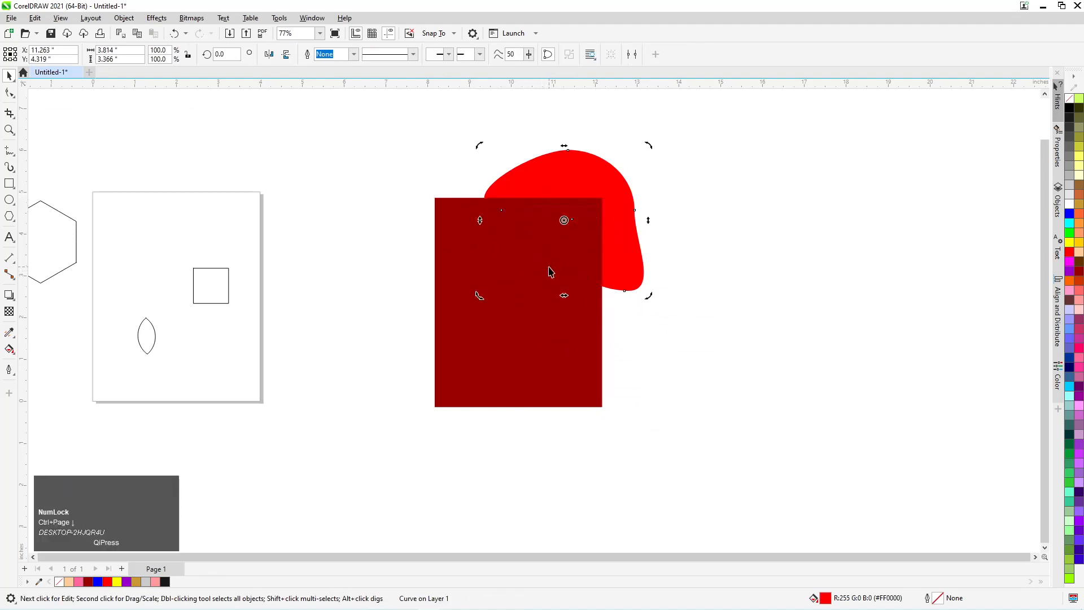
left_click(581, 190)
key("ctrl+Page_Up")
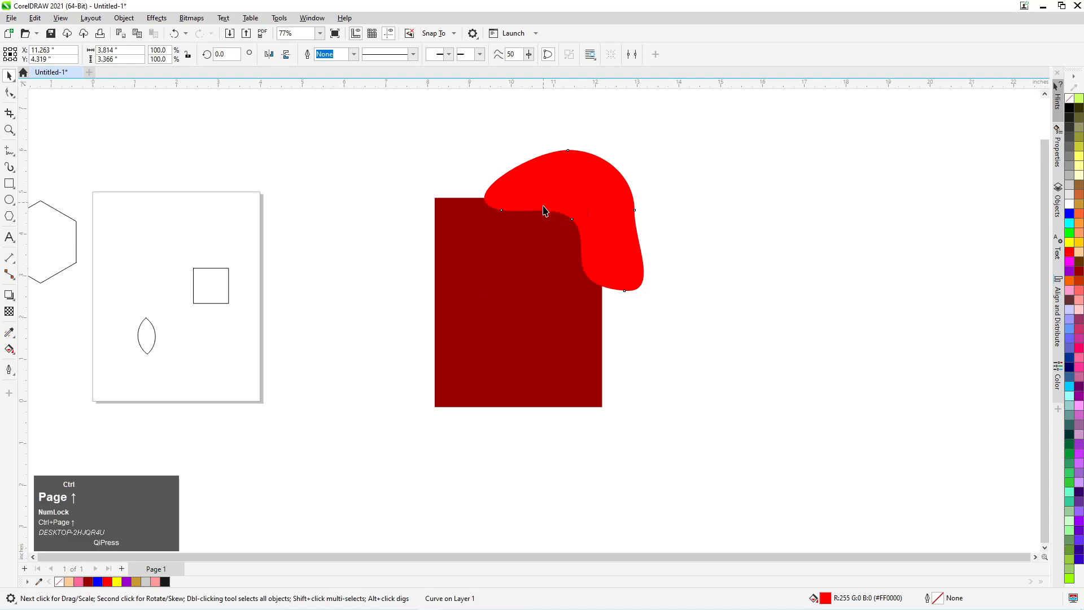
Step: Intersect the red blob with the dark red rectangle and move the blob well to the right of it
left_click(530, 308, "shift")
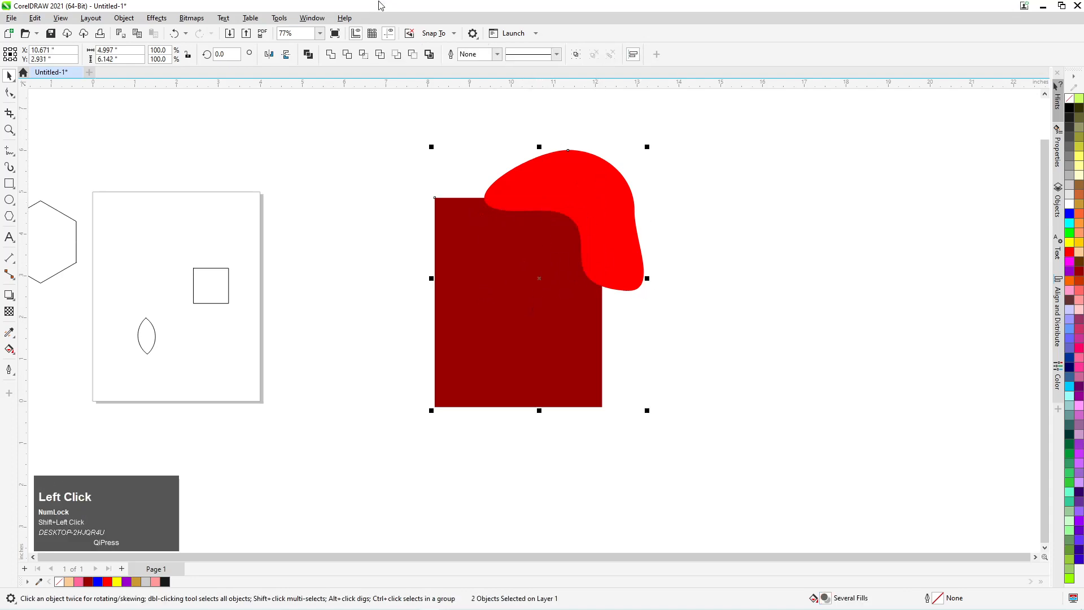
left_click(364, 55)
left_click_drag(542, 159, 865, 161)
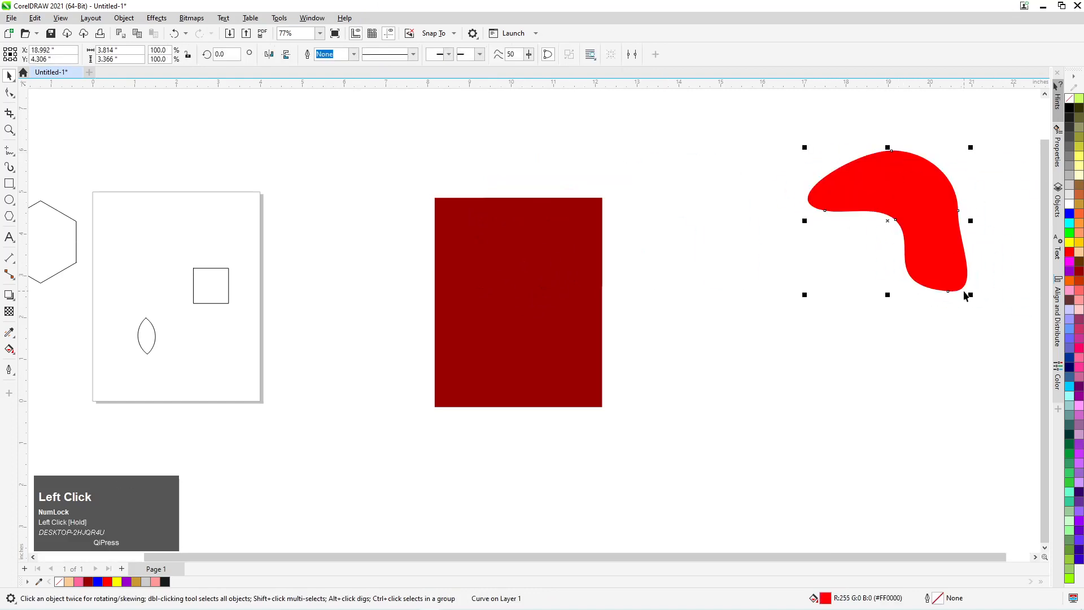
Step: Move the red blob slightly lower and closer to the dark red rectangle
left_click(562, 238)
key("Page_Down")
left_click(416, 283)
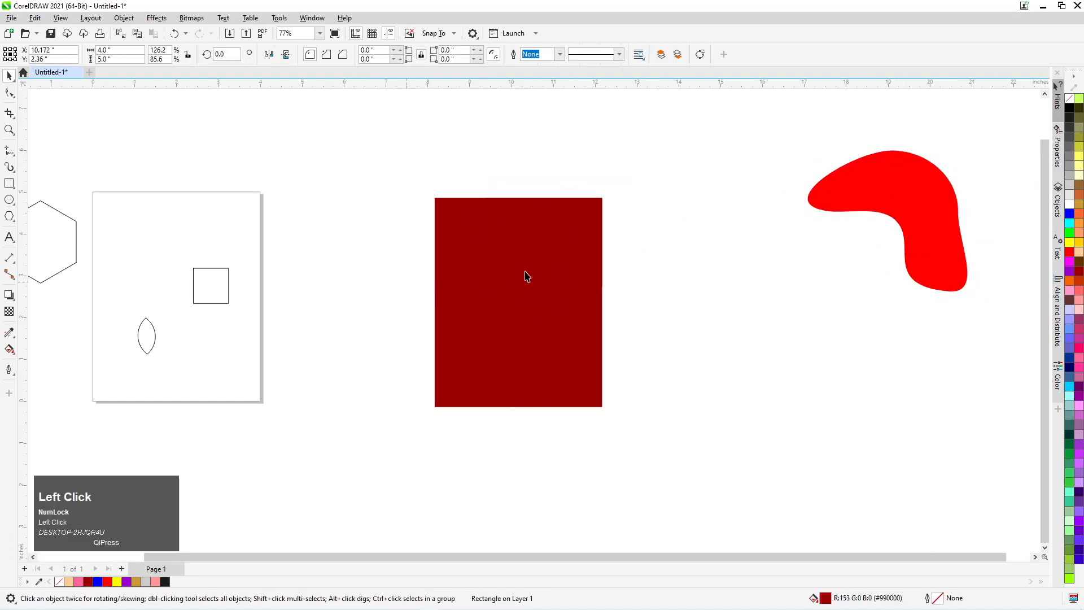
left_click_drag(883, 206, 850, 261)
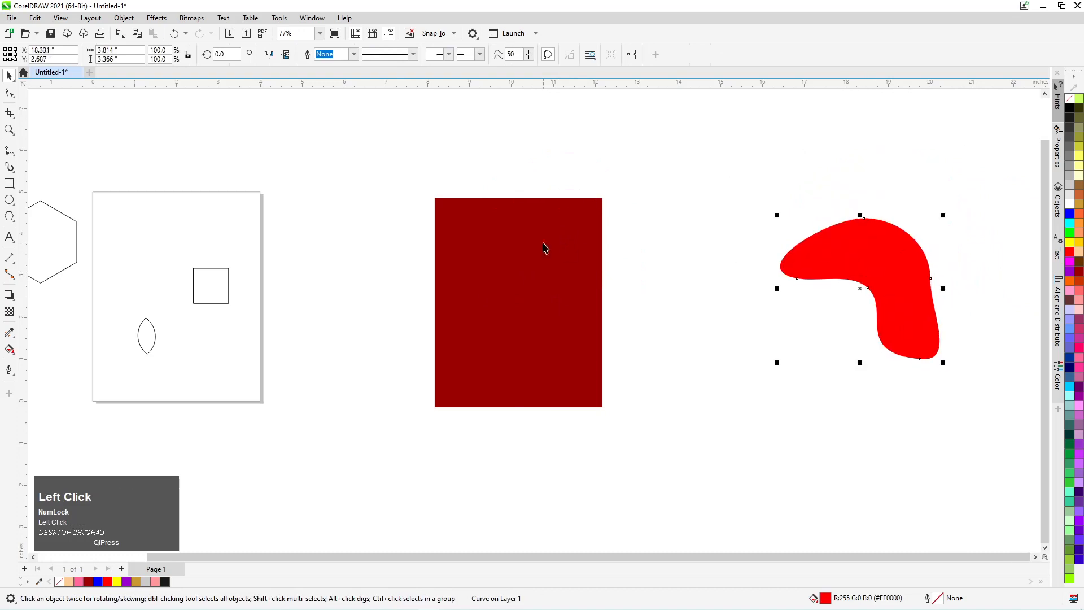
left_click_drag(544, 244, 494, 362)
key("ctrl+z")
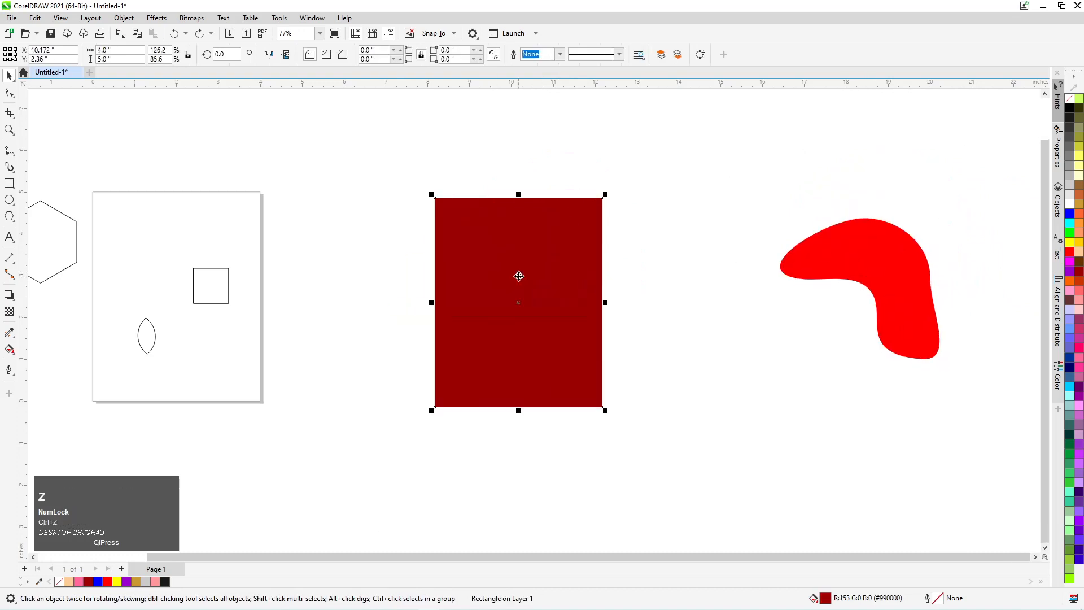
Step: Send the full rectangle behind the intersected corner piece and fill the rectangle red
scroll(514, 272, "up", 1)
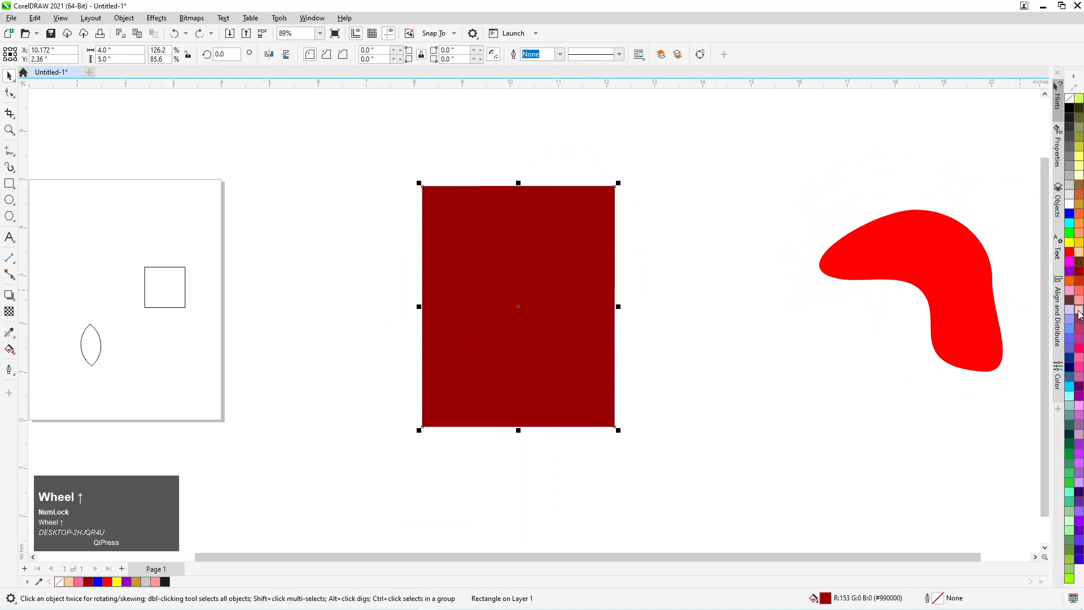
key("ctrl+Page_Down")
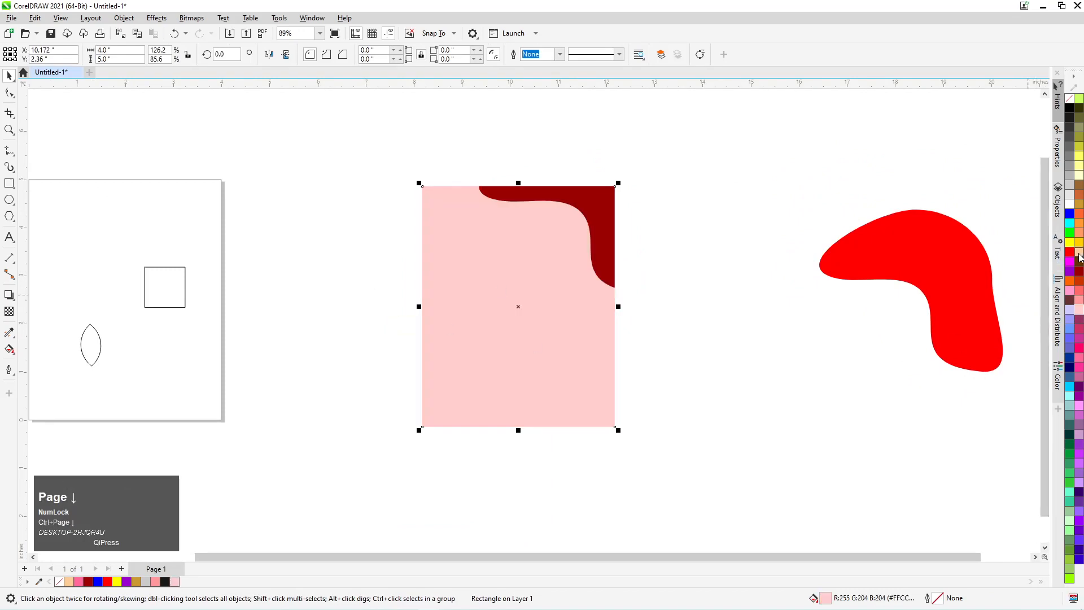
left_click(1069, 251)
left_click(689, 224)
scroll(560, 209, "up", 3)
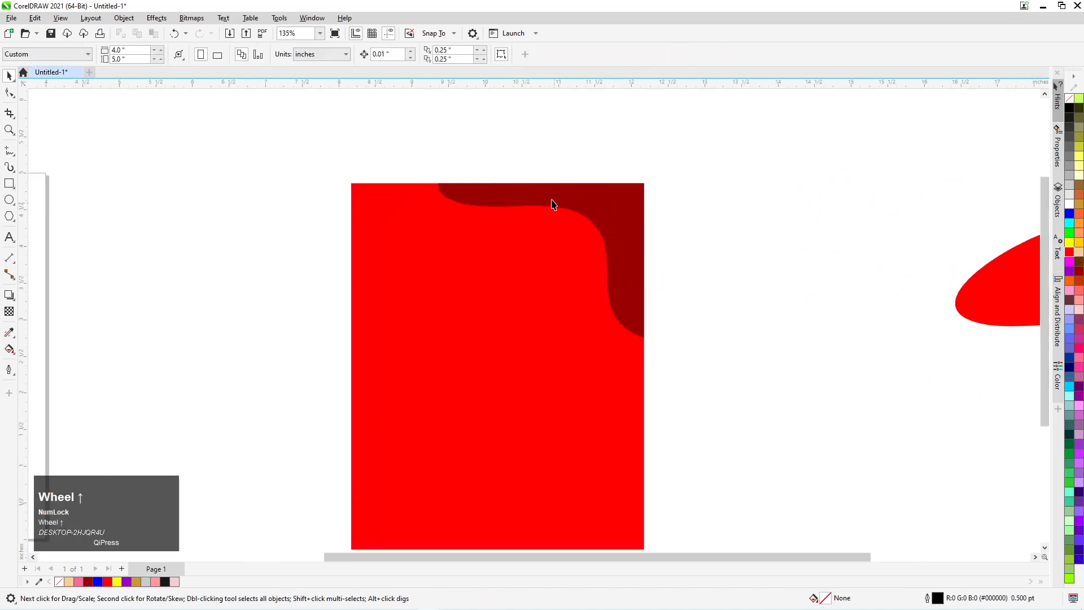
scroll(593, 207, "down", 4)
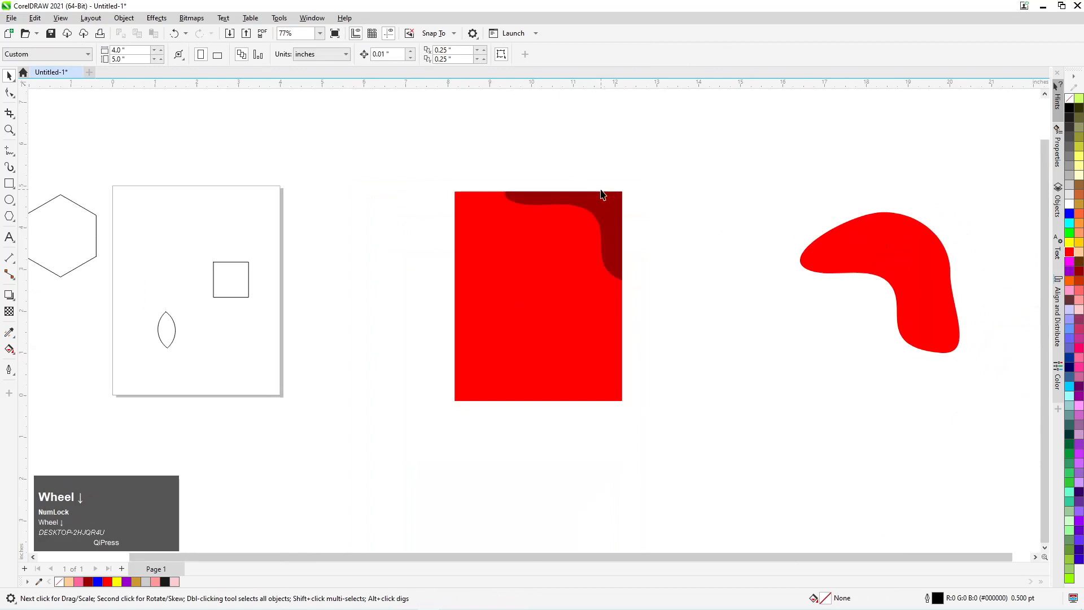
Step: Trim the red rectangle with the dark red corner piece, and move the piece away to the upper right
left_click(604, 212)
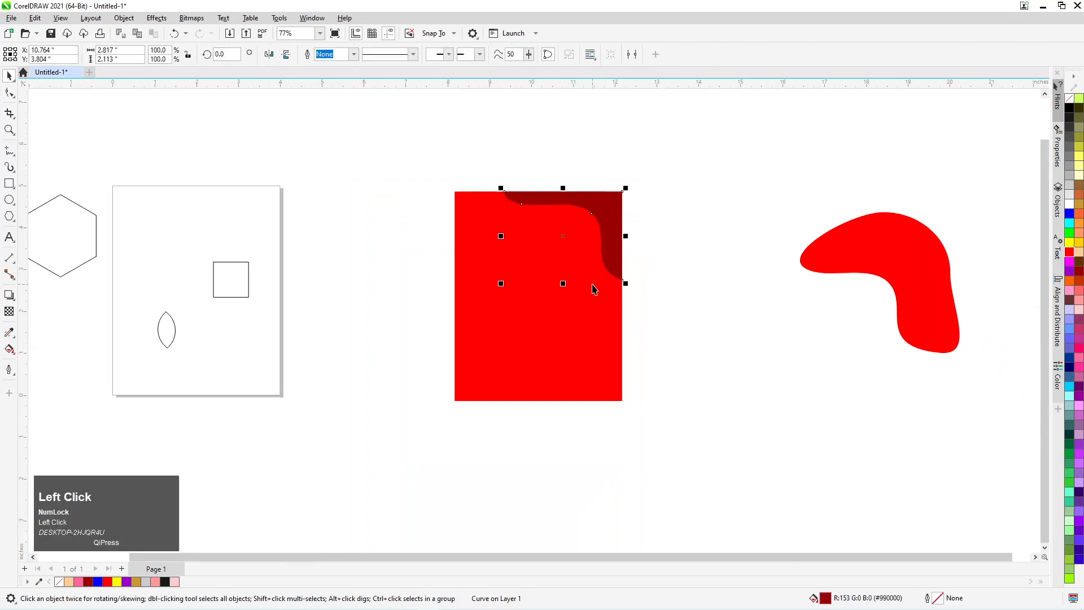
left_click(550, 351, "shift")
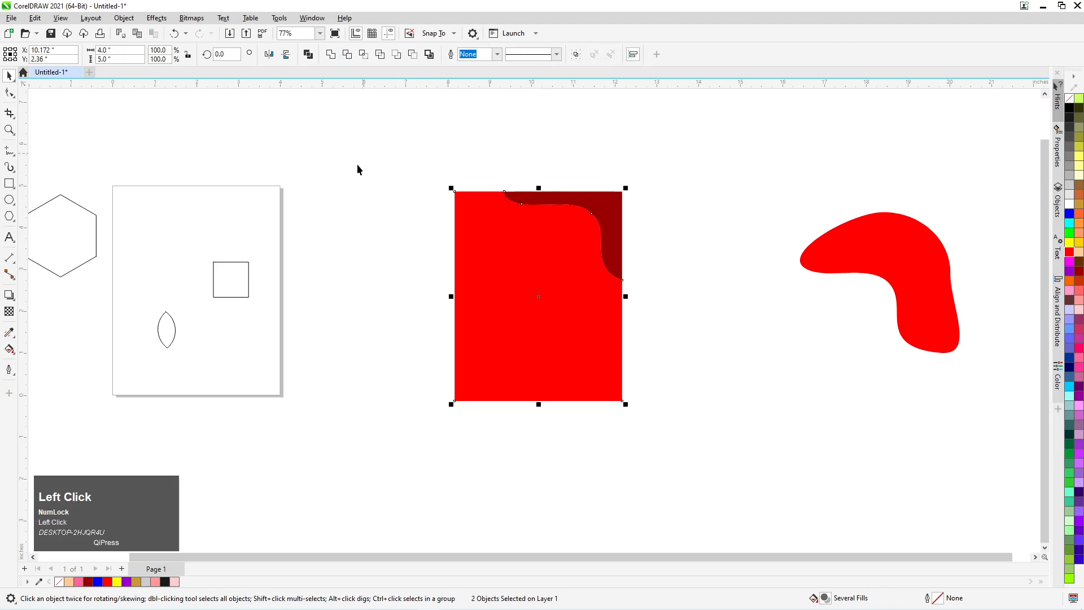
left_click(508, 192)
left_click_drag(578, 202, 677, 152)
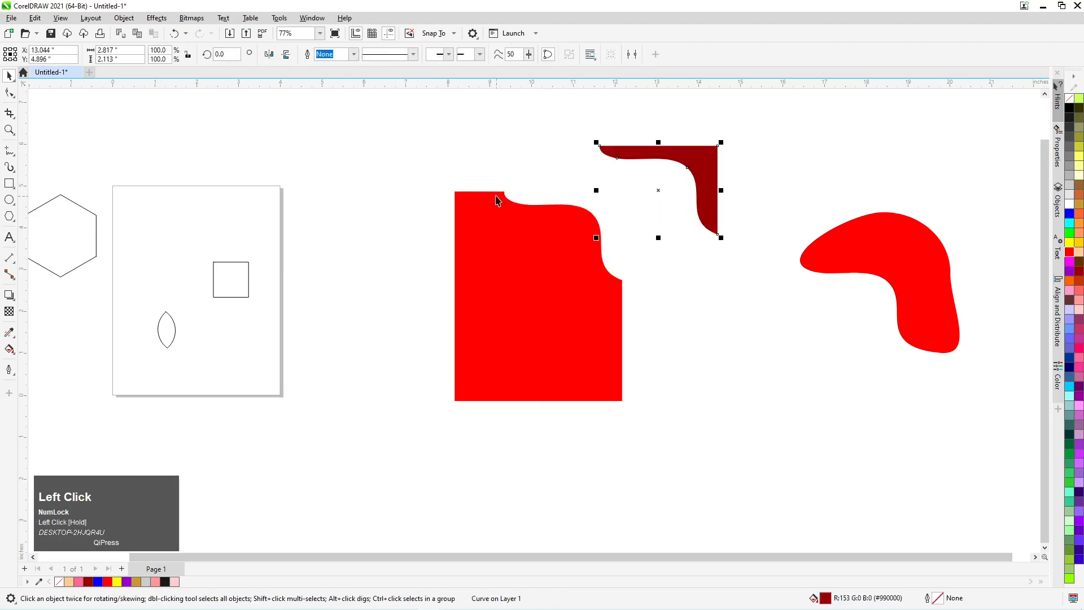
Step: Mirror the dark red piece horizontally and vertically and place it in the red shape's lower-left corner
left_click_drag(696, 186, 537, 333)
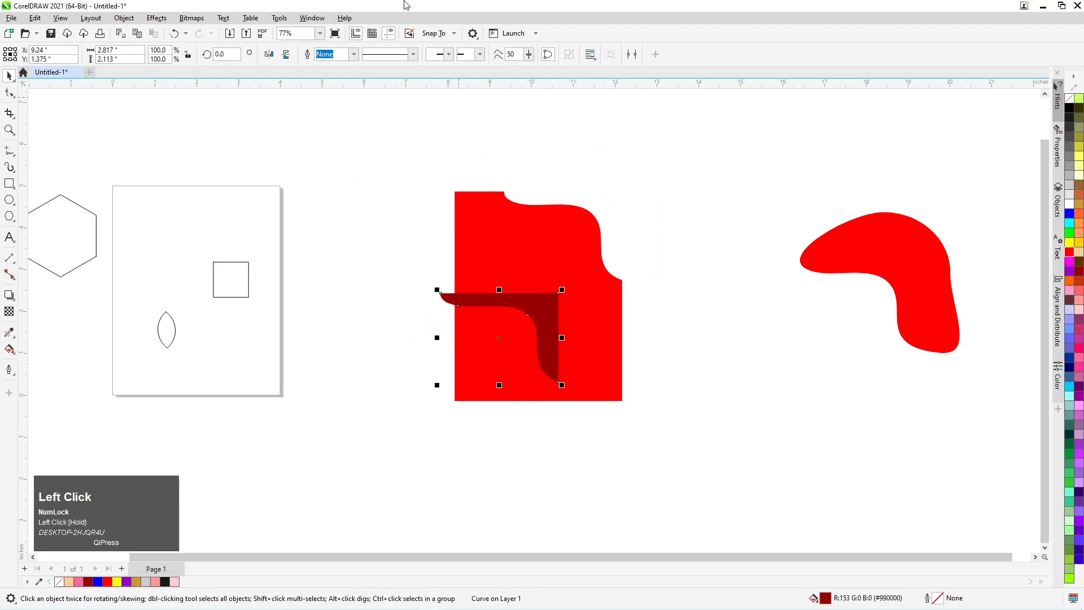
left_click(269, 54)
left_click(286, 54)
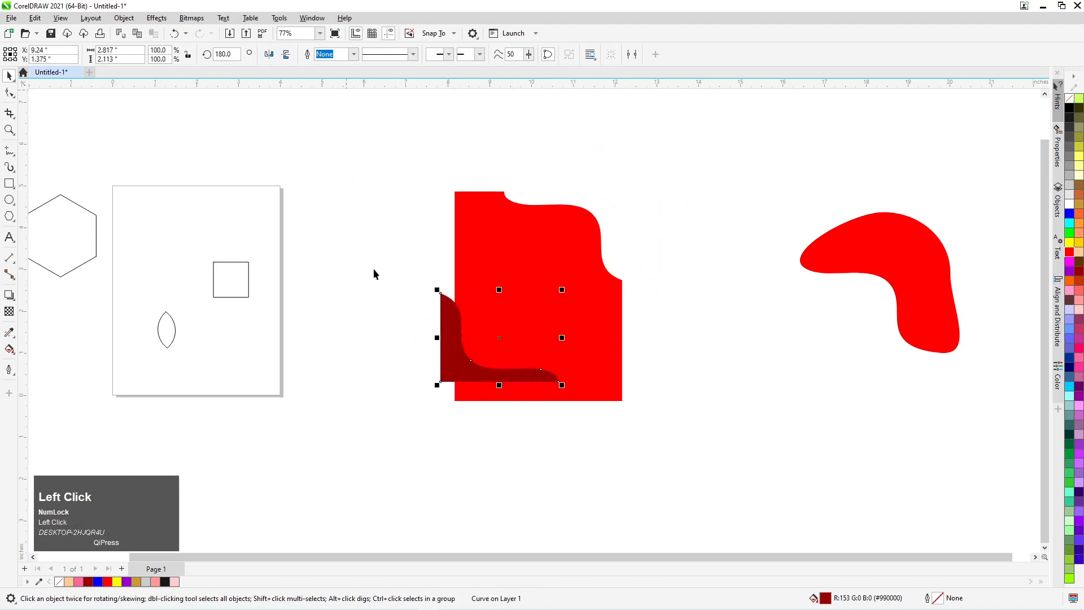
left_click_drag(462, 367, 477, 380)
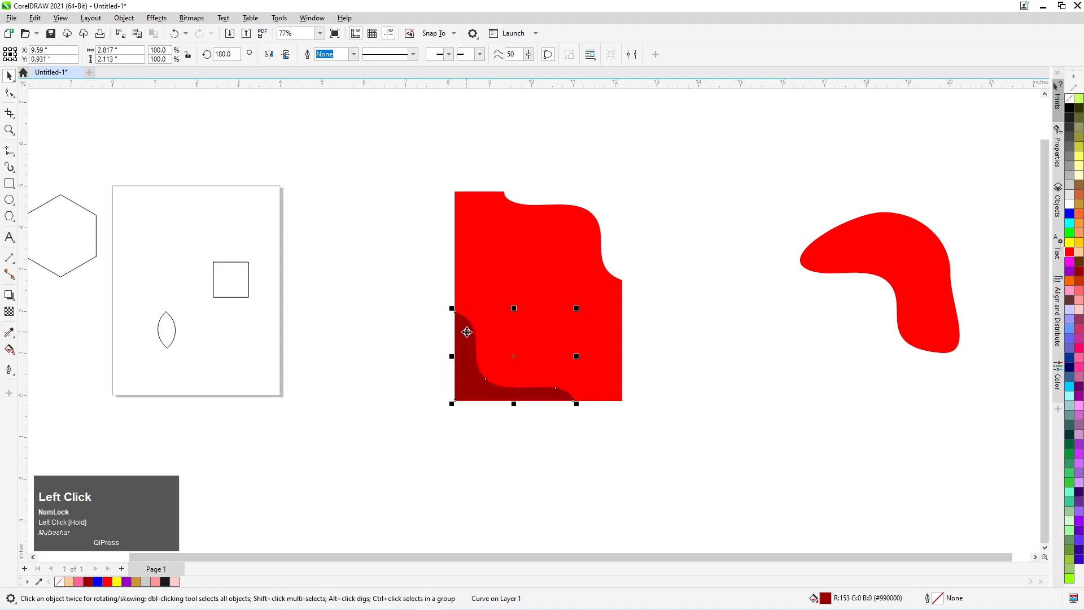
Step: Trim the red shape with the mirrored dark red piece, and undo the test moves of both shapes
left_click(512, 259, "shift")
left_click(348, 53)
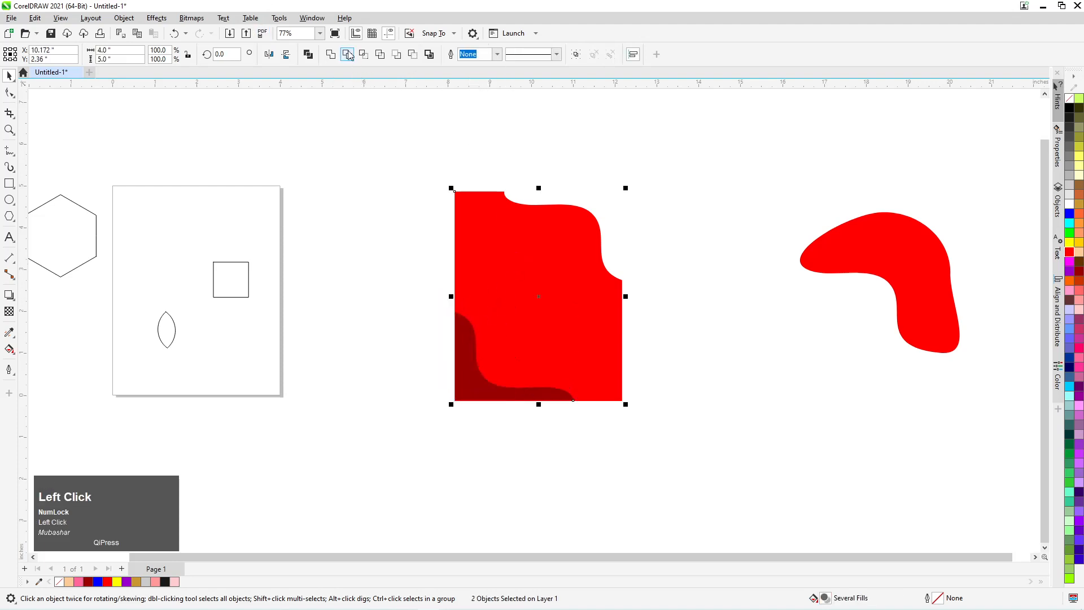
left_click_drag(456, 355, 660, 412)
left_click_drag(537, 300, 497, 266)
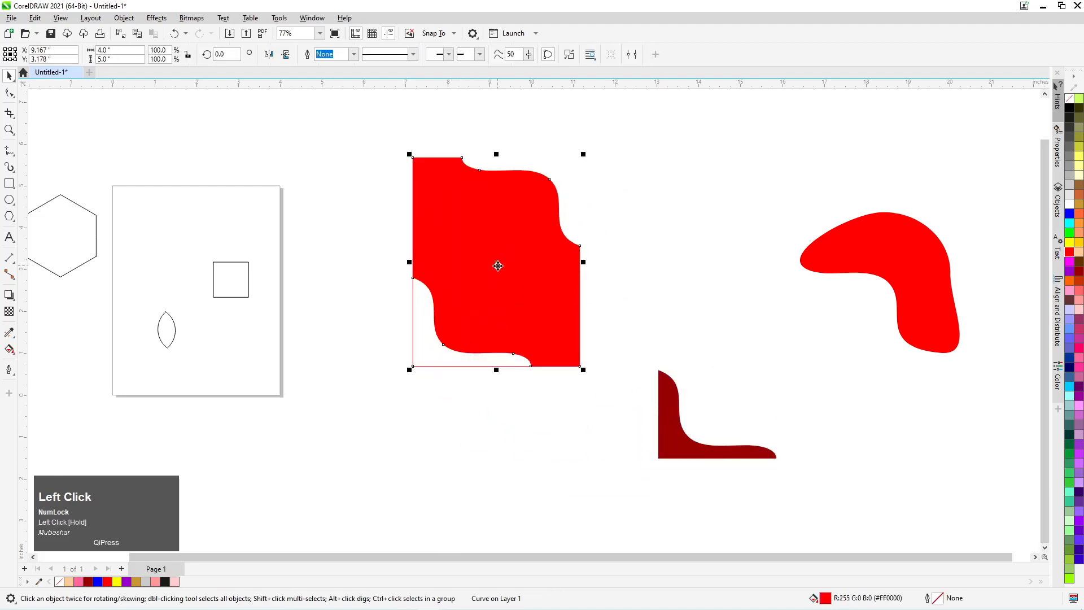
key("ctrl+z")
key("ctrl+z")
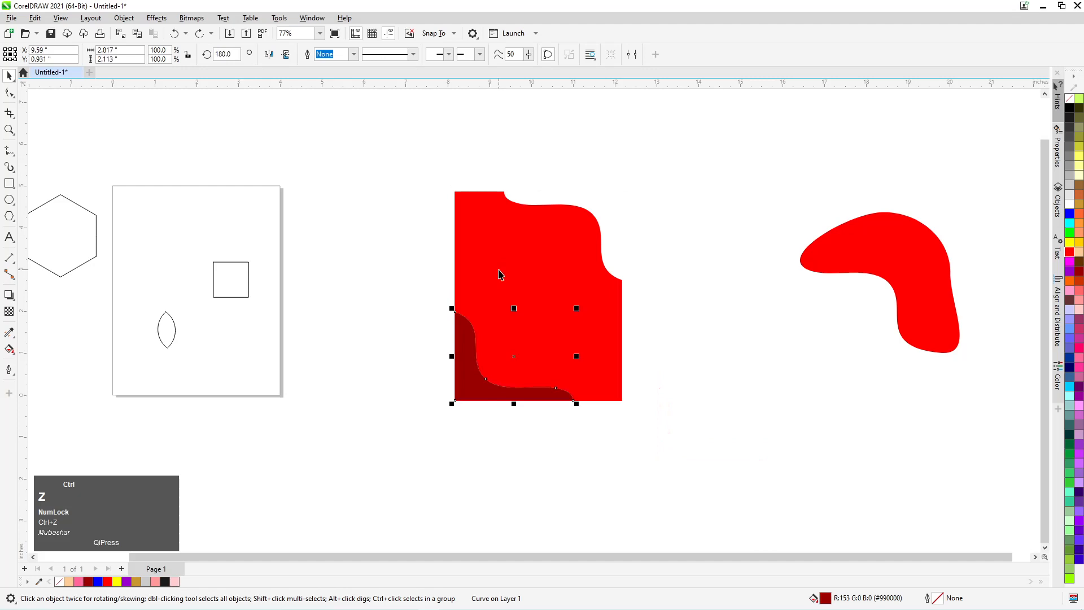
Step: Shift the dark red piece flush with the red shape's lower-left corner and trim the red shape with it
scroll(403, 424, "up", 6)
left_click(493, 405)
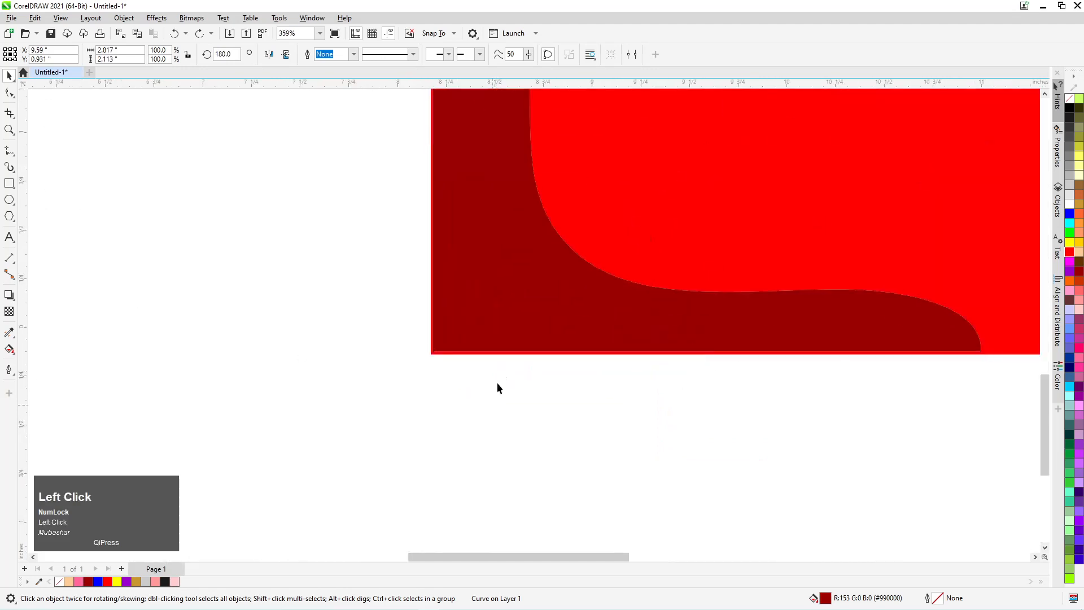
scroll(490, 320, "up", 3)
left_click(470, 309)
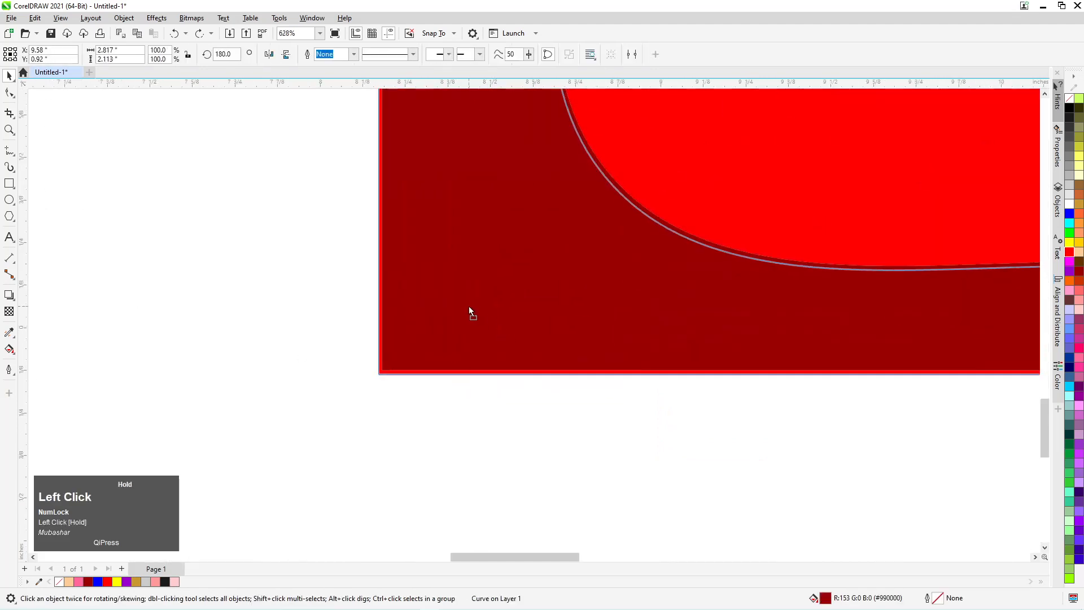
scroll(467, 307, "down", 2)
left_click(653, 164, "shift")
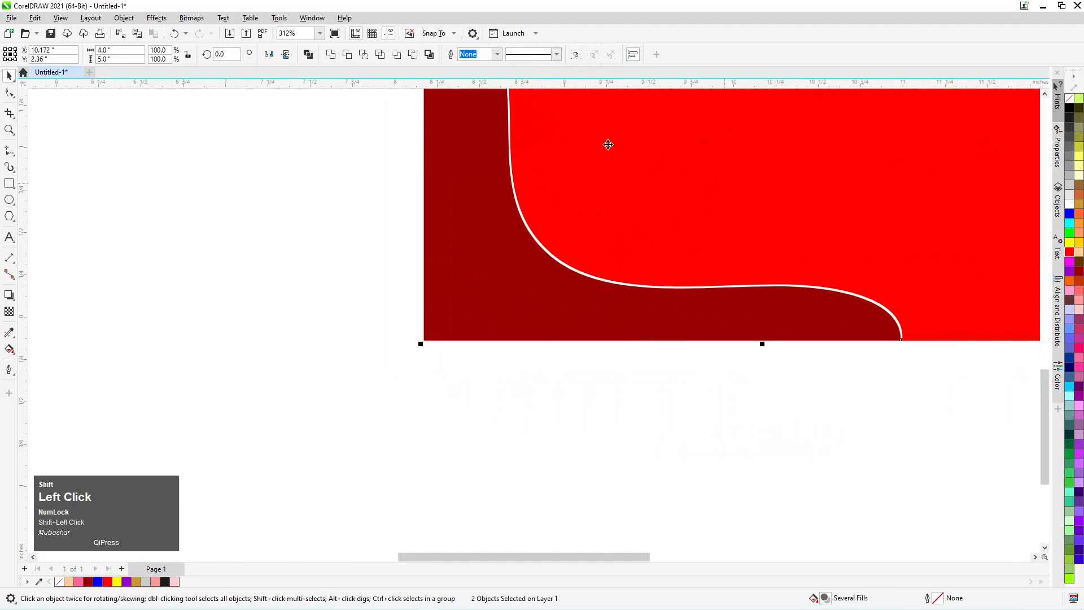
left_click(356, 54)
Step: Move the dark red corner piece about 0.18 inch down and trim the red shape with it again
scroll(370, 269, "down", 3)
left_click_drag(370, 269, 405, 270)
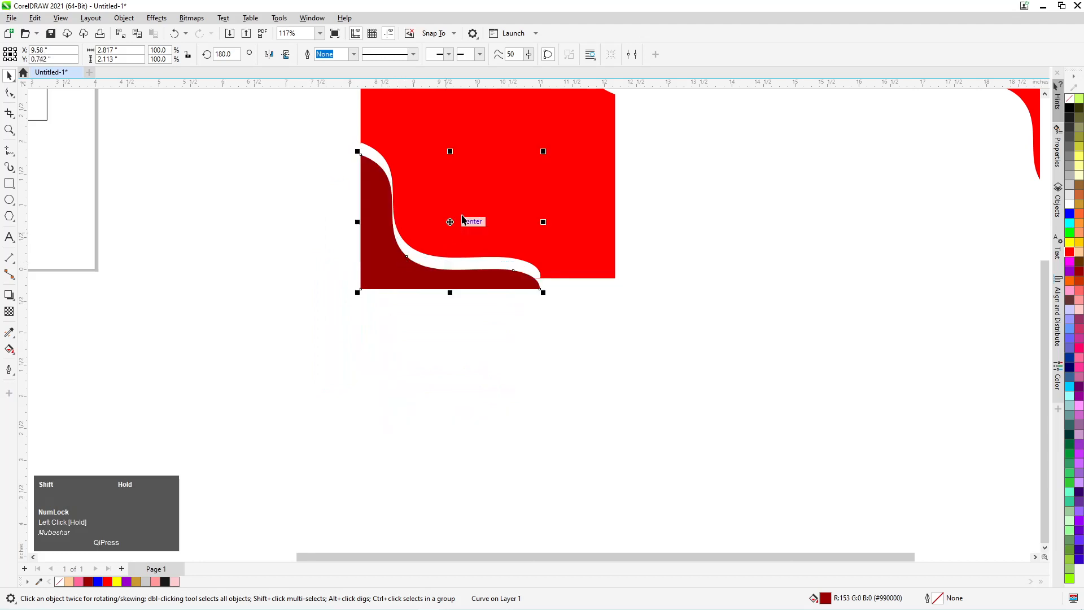
left_click(498, 111, "shift")
left_click(346, 56)
left_click(425, 377)
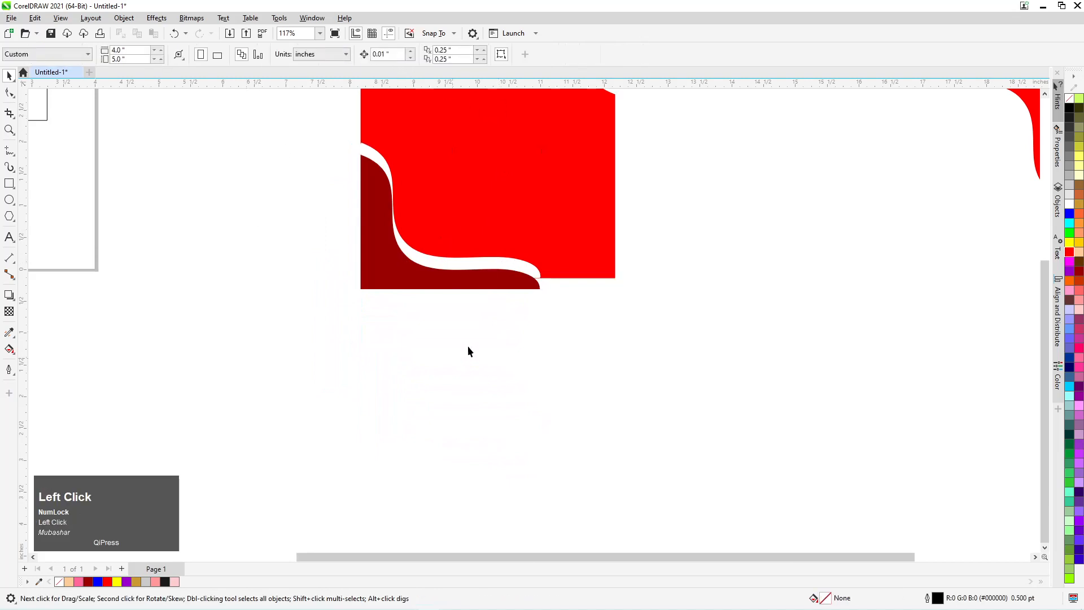
Step: Move the dark red corner piece away from the red shape to the empty area below the red blob
scroll(388, 265, "down", 2)
scroll(343, 242, "up", 1)
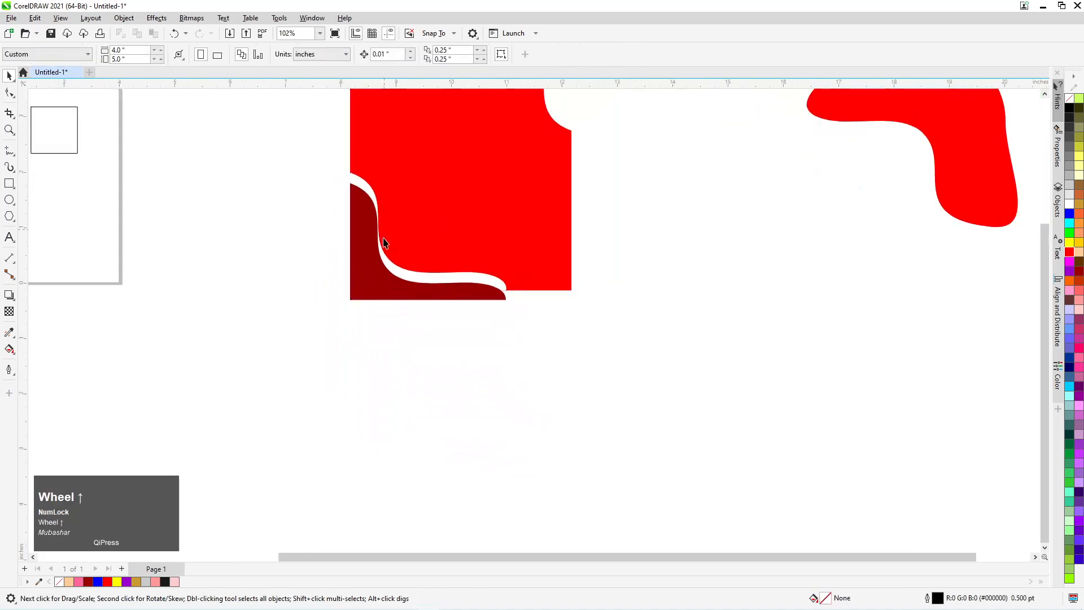
left_click(432, 293)
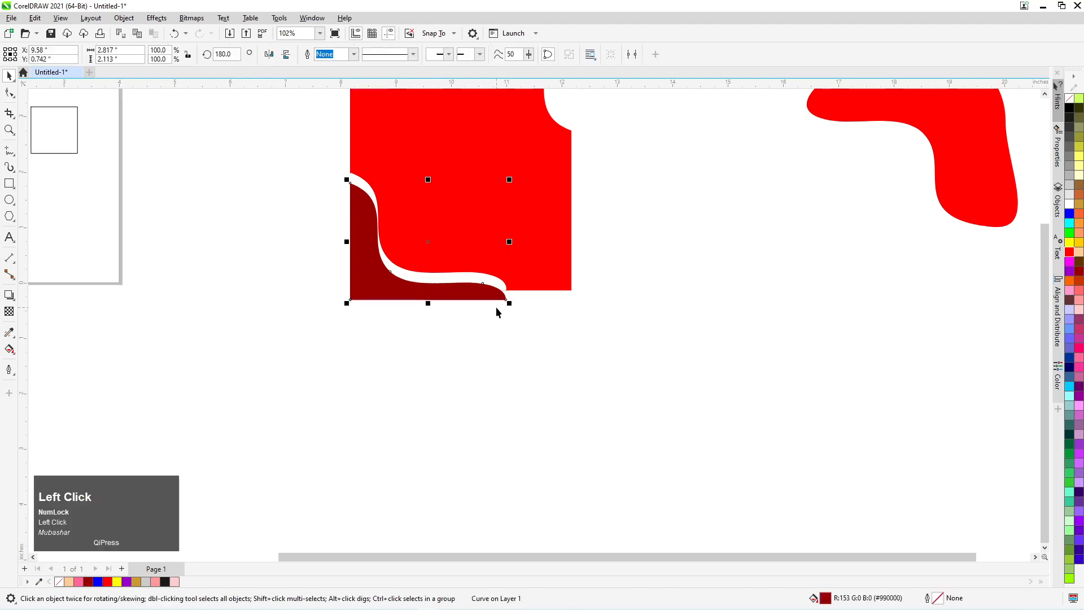
scroll(497, 312, "down", 3)
scroll(460, 221, "up", 3)
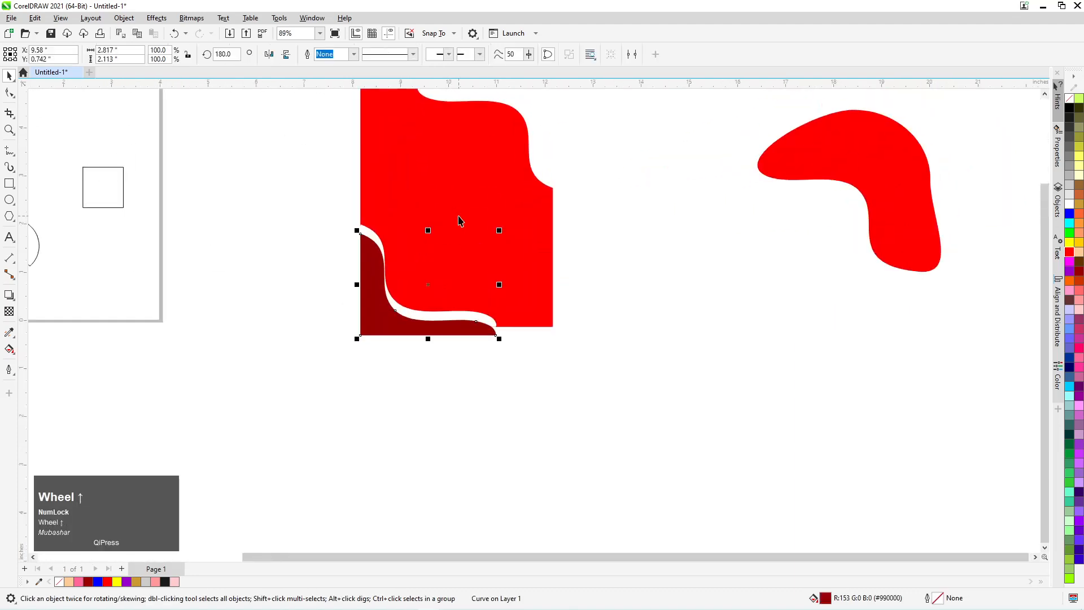
scroll(458, 220, "down", 1)
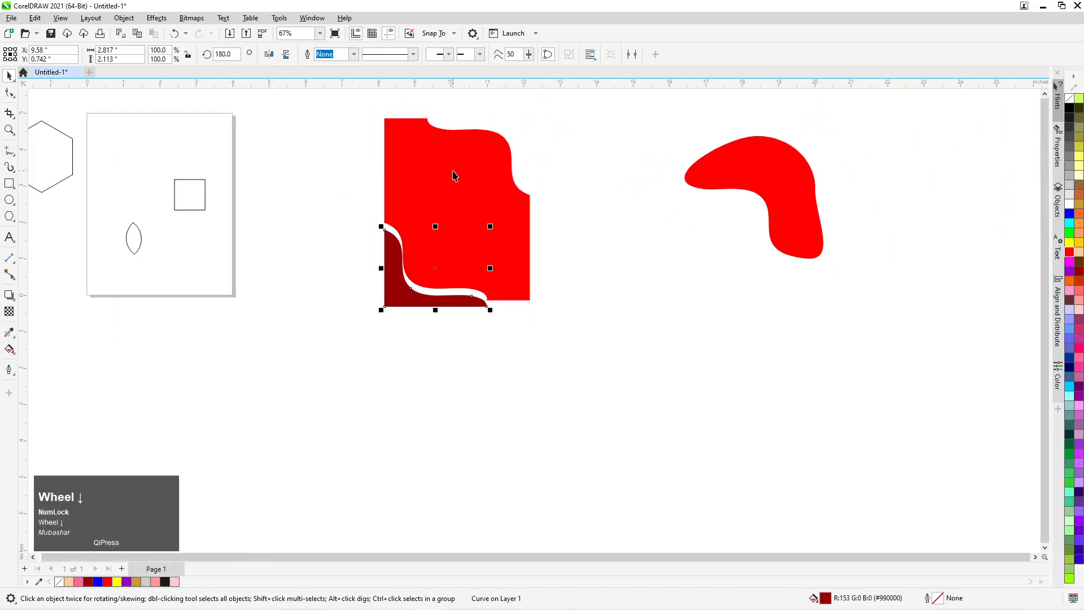
scroll(453, 175, "down", 2)
left_click_drag(443, 265, 654, 316)
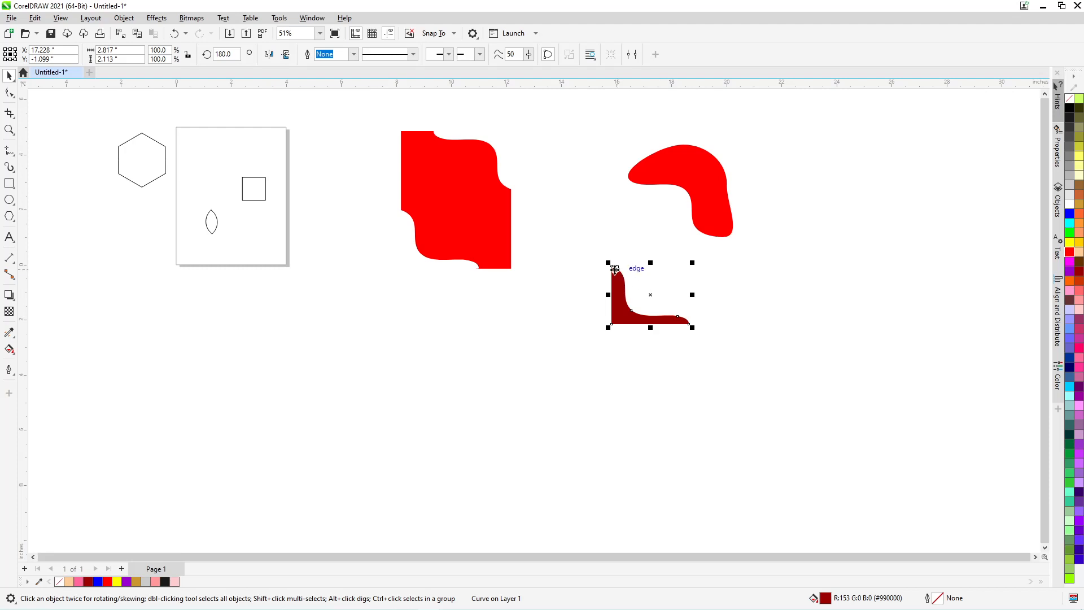
Step: Move the red blob over the red shape's right side, weld the two, and reposition the result
left_click_drag(685, 176, 533, 225)
left_click(435, 157, "shift")
left_click(330, 56)
left_click_drag(552, 218, 734, 176)
left_click_drag(658, 125, 457, 181)
Step: Delete the dark red piece, the red artwork, and the outlined square and lens shape on the page
left_click(628, 308)
key("Delete")
left_click_drag(425, 215, 452, 230)
key("Delete")
left_click_drag(188, 164, 259, 289)
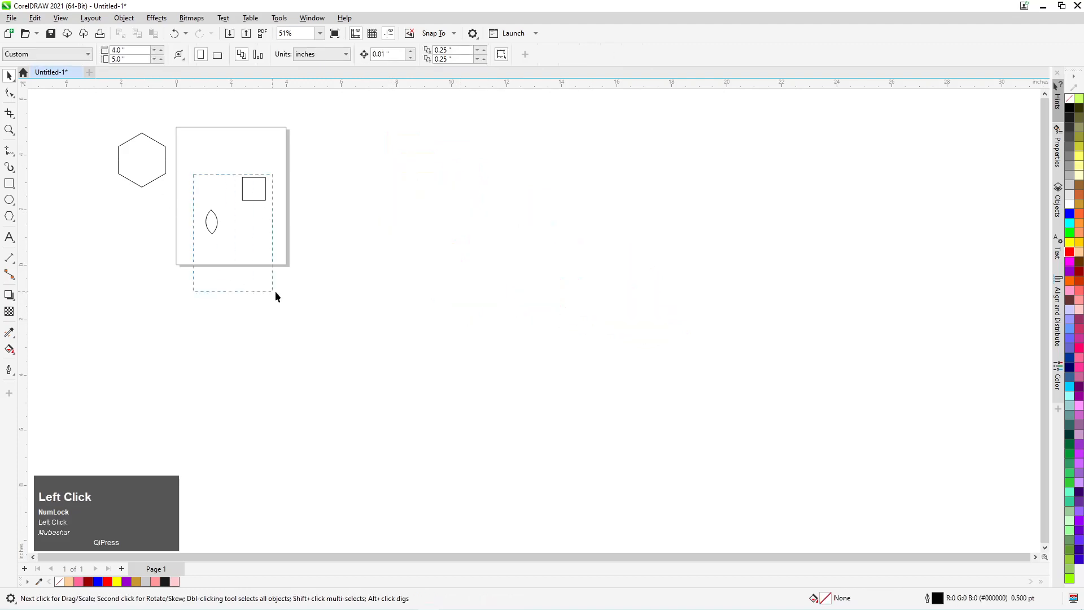
key("Delete")
Step: Move the hexagon to the empty area right of the page and draw a square about 2.7 inches wide beside it
left_click_drag(164, 171, 487, 232)
scroll(487, 233, "up", 1)
left_click(9, 183)
left_click_drag(533, 193, 622, 324)
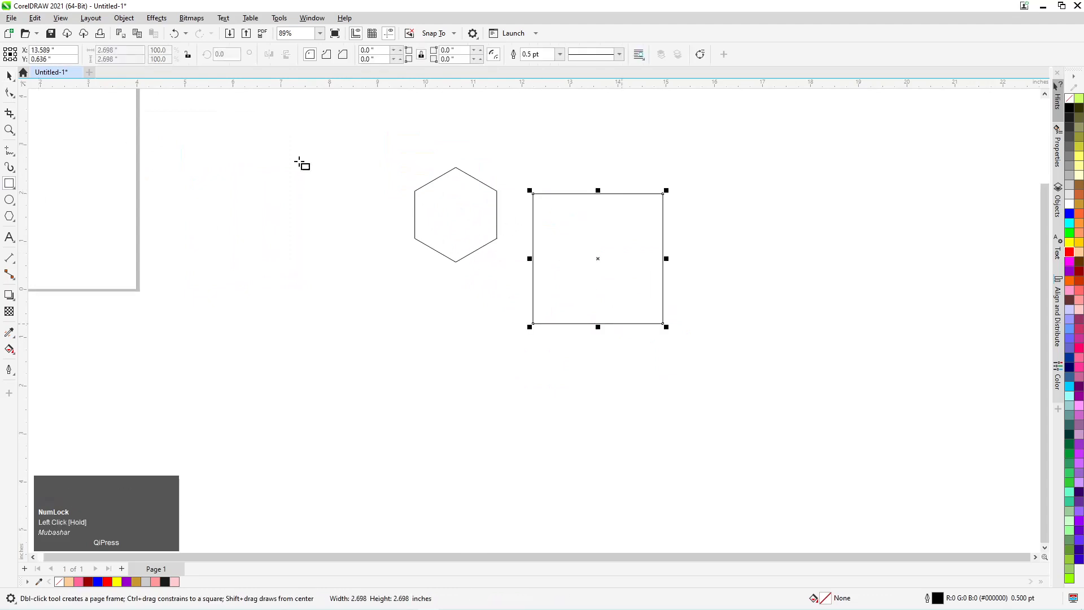
Step: Arrange the hexagon to overlap the square's upper-left corner and enlarge the hexagon to about 161.3% from its centre
left_click(9, 76)
left_click_drag(446, 202, 528, 243)
left_click_drag(623, 248, 523, 263)
left_click_drag(378, 226, 385, 243)
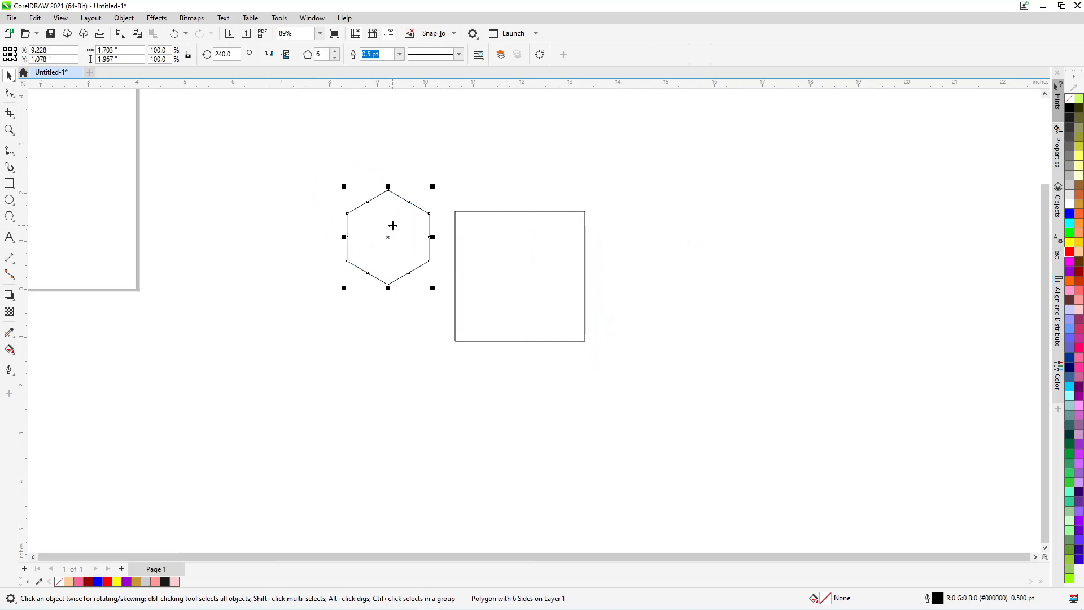
scroll(398, 219, "up", 1)
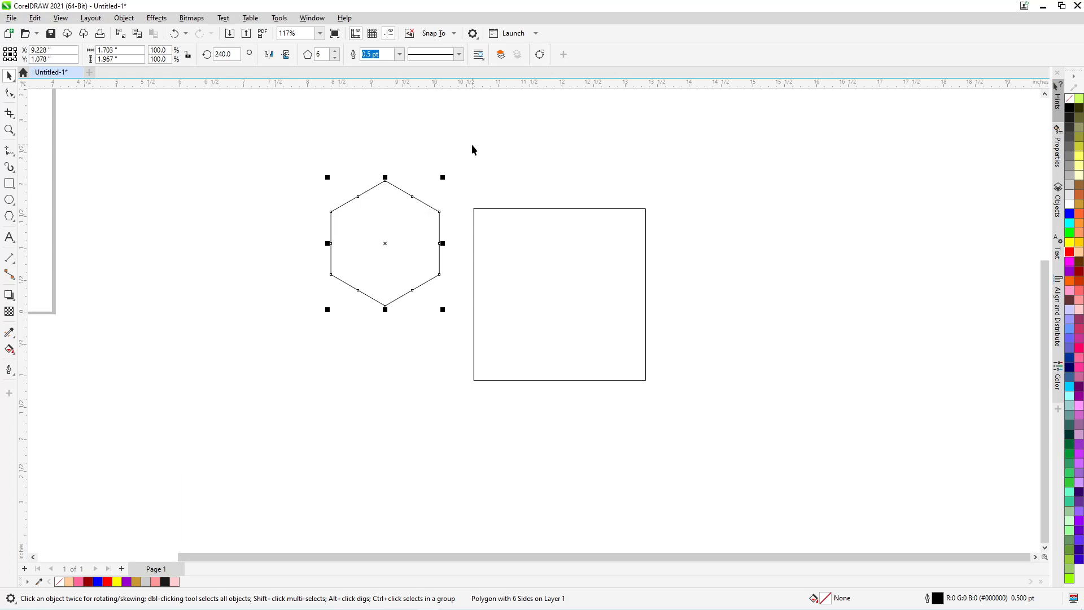
left_click_drag(407, 210, 393, 168)
left_click_drag(341, 199, 450, 221)
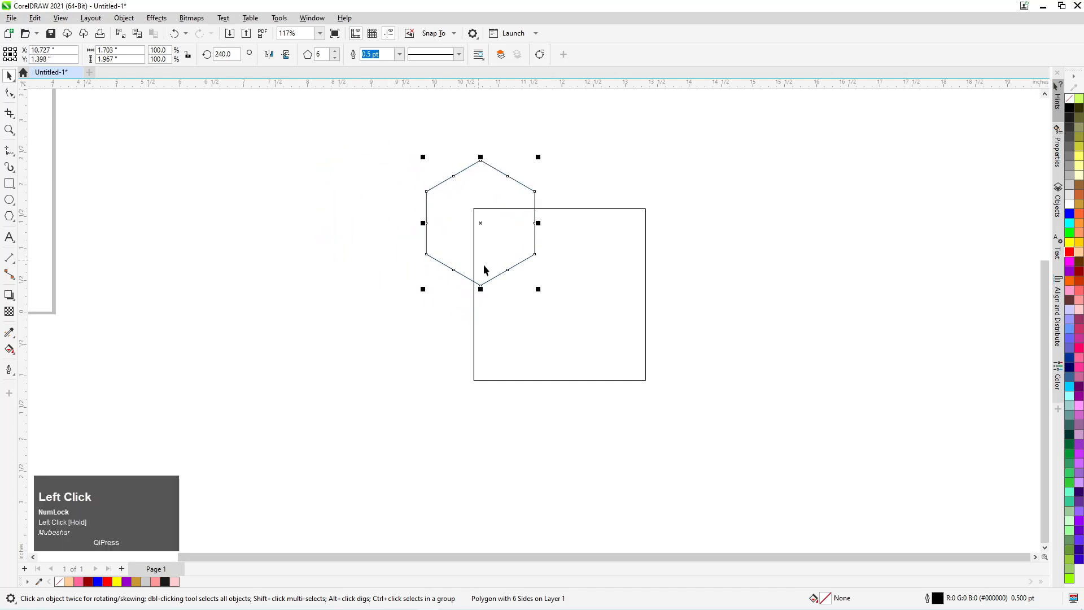
left_click_drag(551, 305, 571, 344)
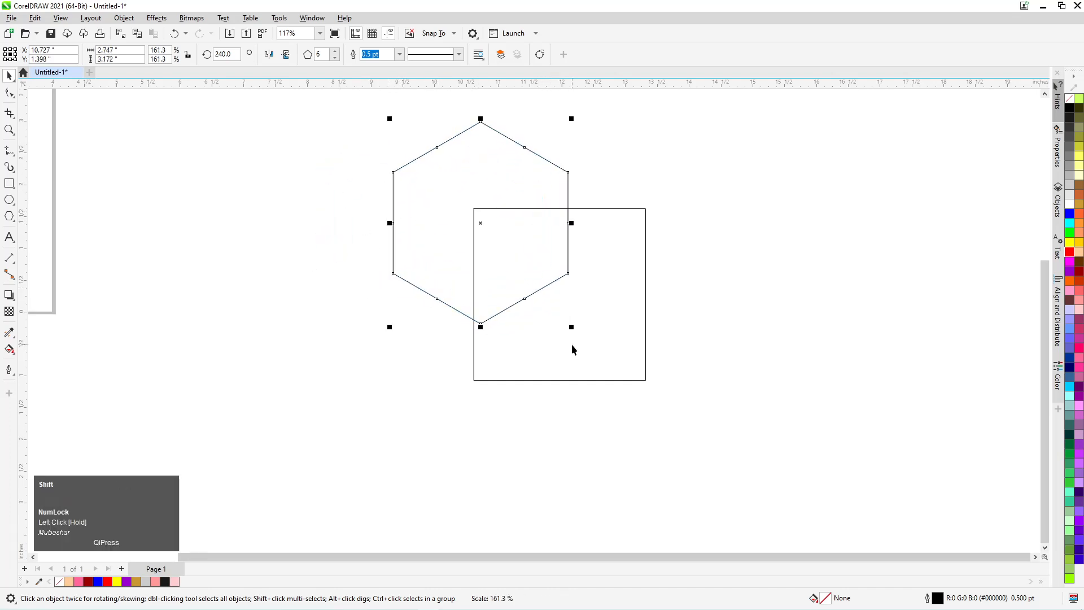
Step: Apply Simplify to the overlapping hexagon and square, and deselect them
left_click(587, 336, "shift")
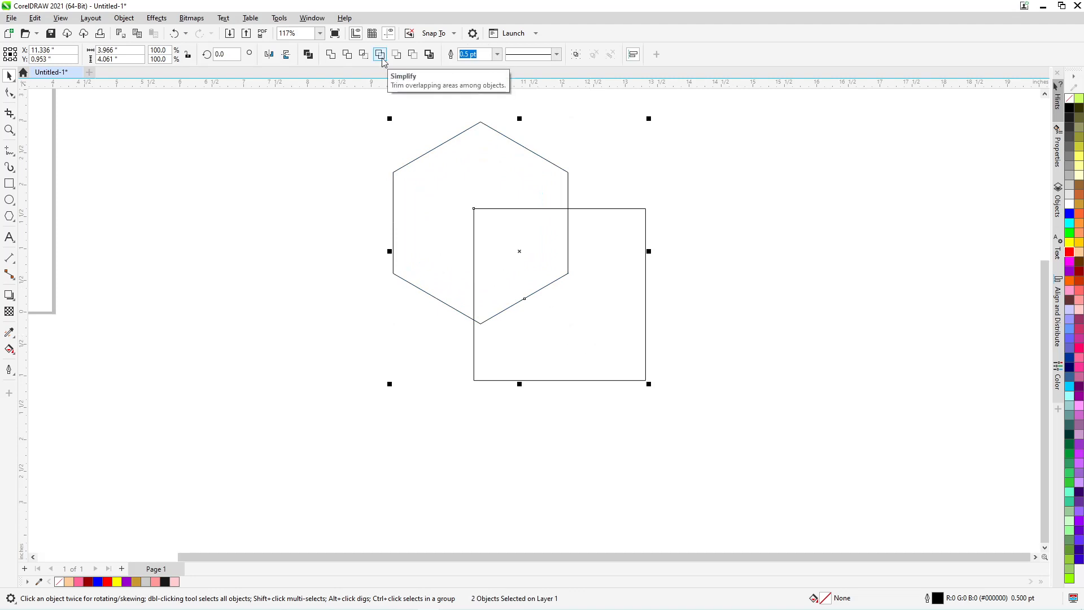
left_click(382, 56)
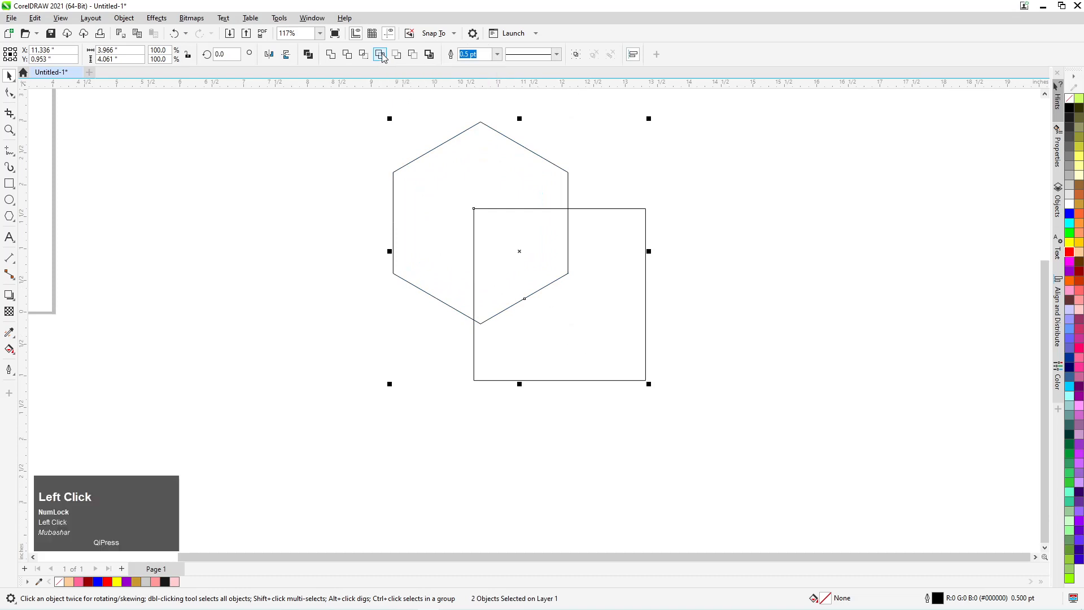
left_click(349, 238)
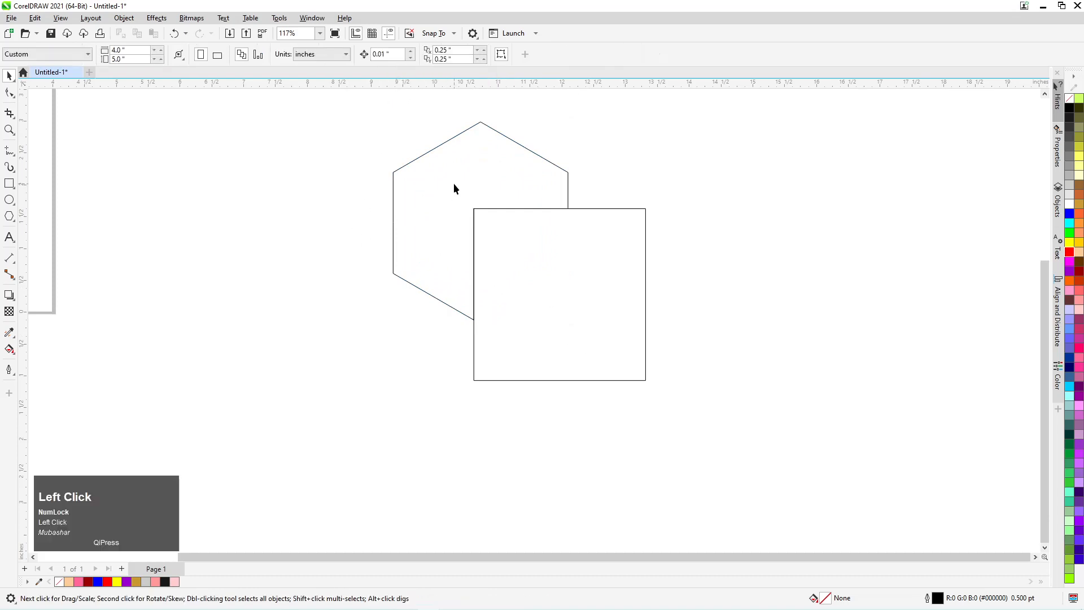
Step: Move the notched hexagon and the square apart, and undo both moves
left_click_drag(455, 177, 357, 169)
left_click_drag(583, 238, 662, 315)
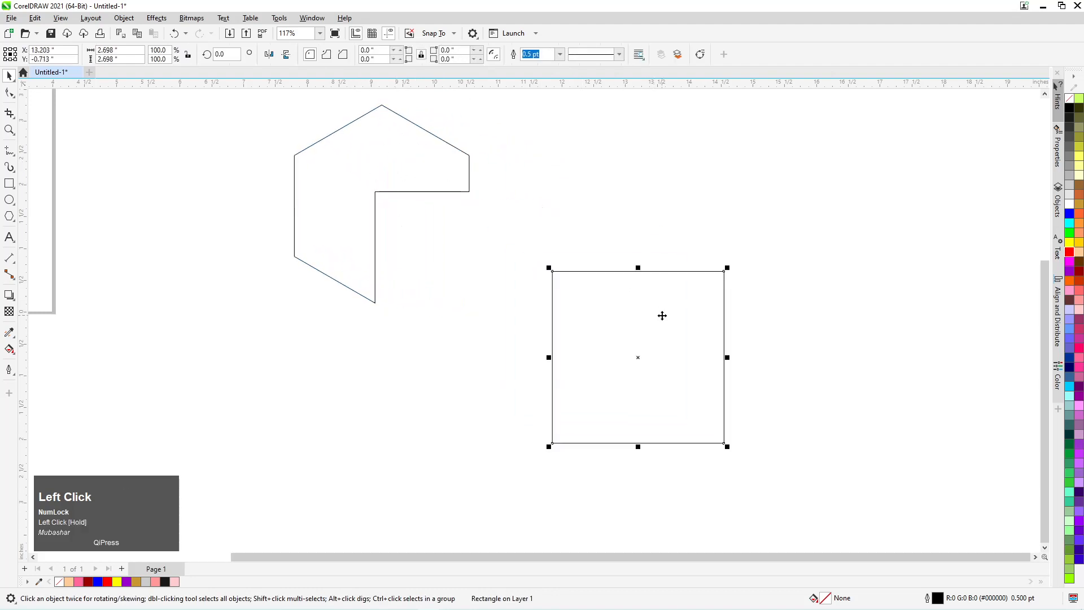
key("ctrl+z")
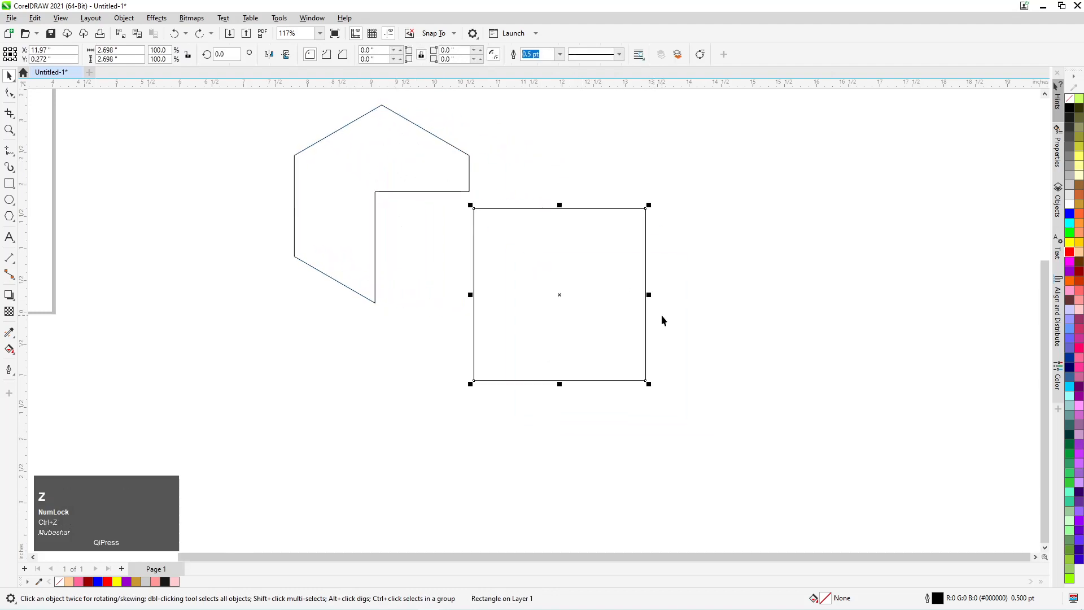
key("ctrl+z")
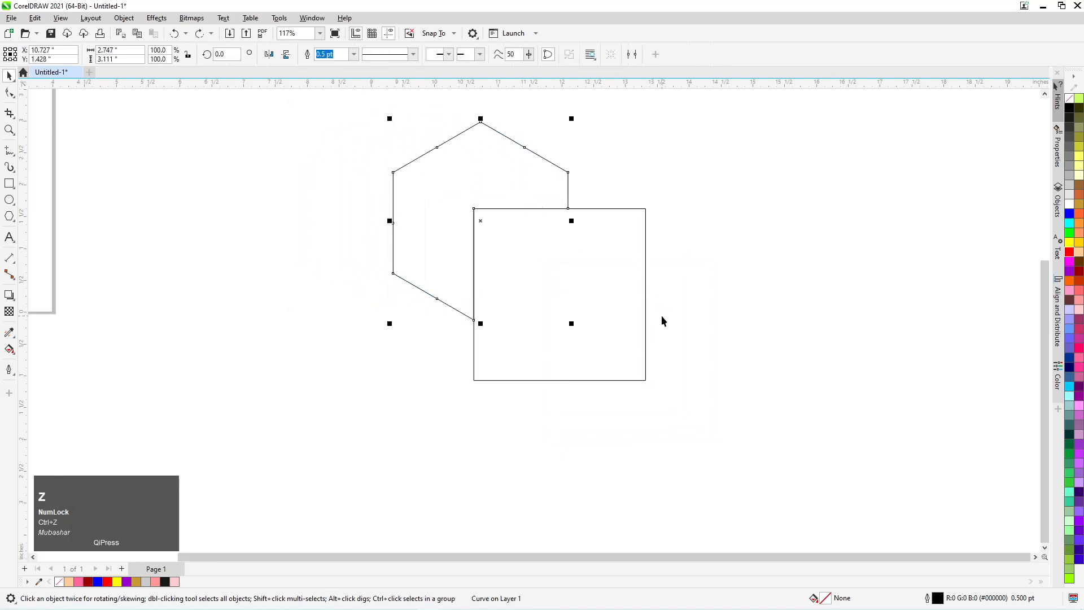
Step: Move the notched hexagon away from the square and delete it
left_click(550, 268, "shift")
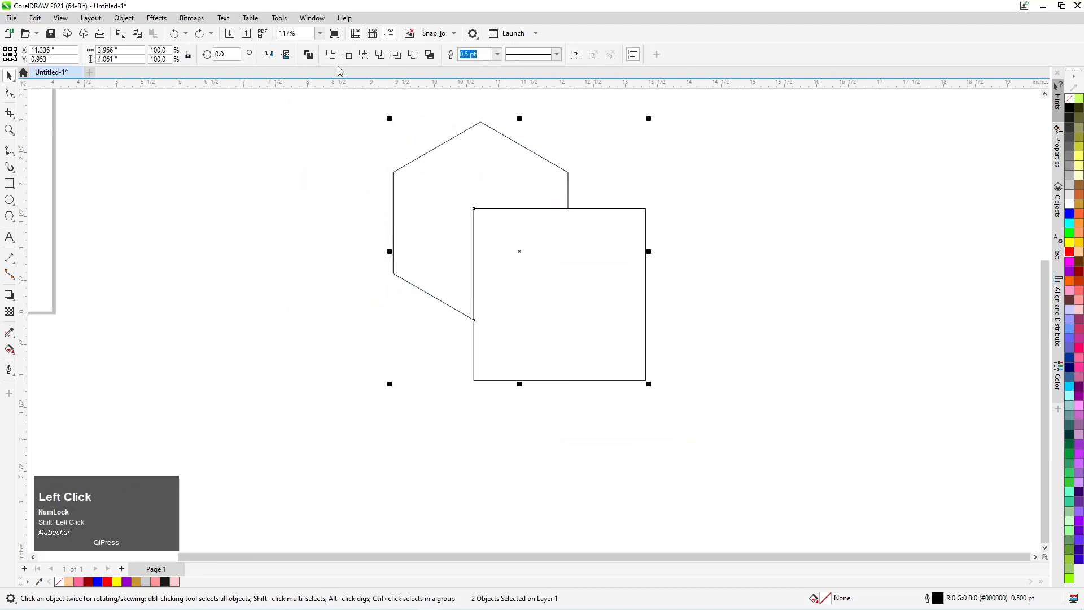
left_click(484, 188)
left_click(486, 189)
key("ctrl+Page_Up")
left_click_drag(461, 209, 301, 209)
key("Delete")
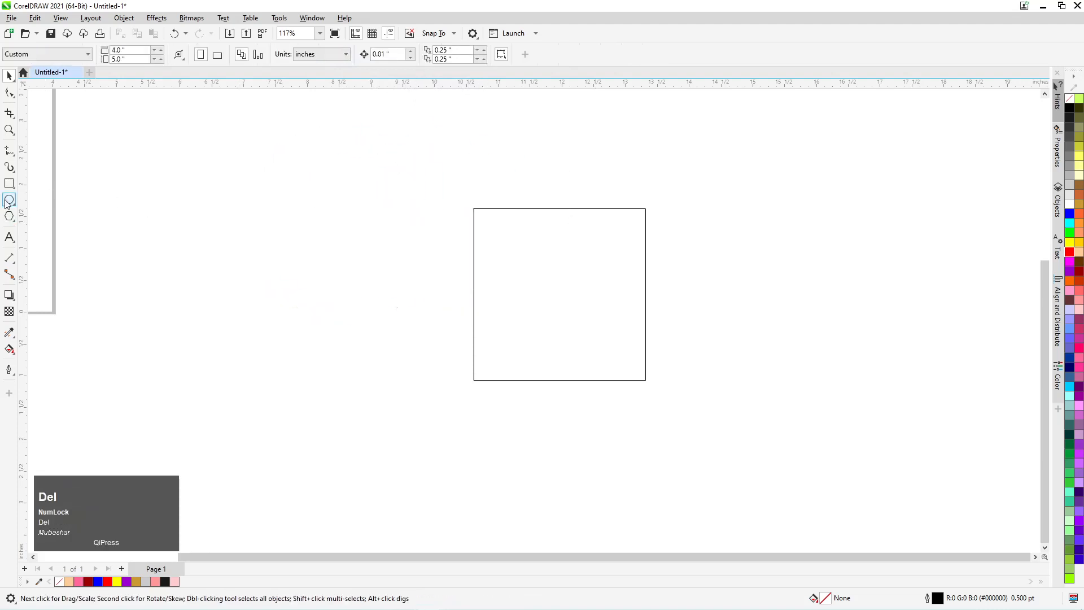
Step: Draw a circle about 2.59 inches wide over the square's upper-left corner and apply Simplify to both shapes
left_click(9, 199)
mouse_move(407, 157)
left_mouse_down()
mouse_move(525, 334)
mouse_move(503, 323)
left_mouse_up()
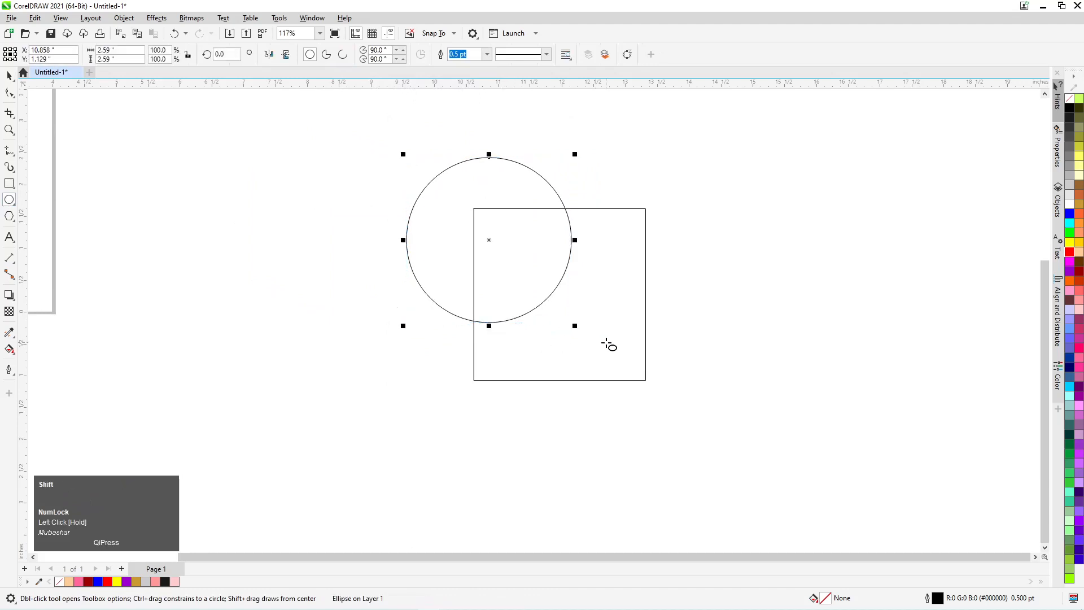
left_click(8, 75)
left_click(610, 309, "shift")
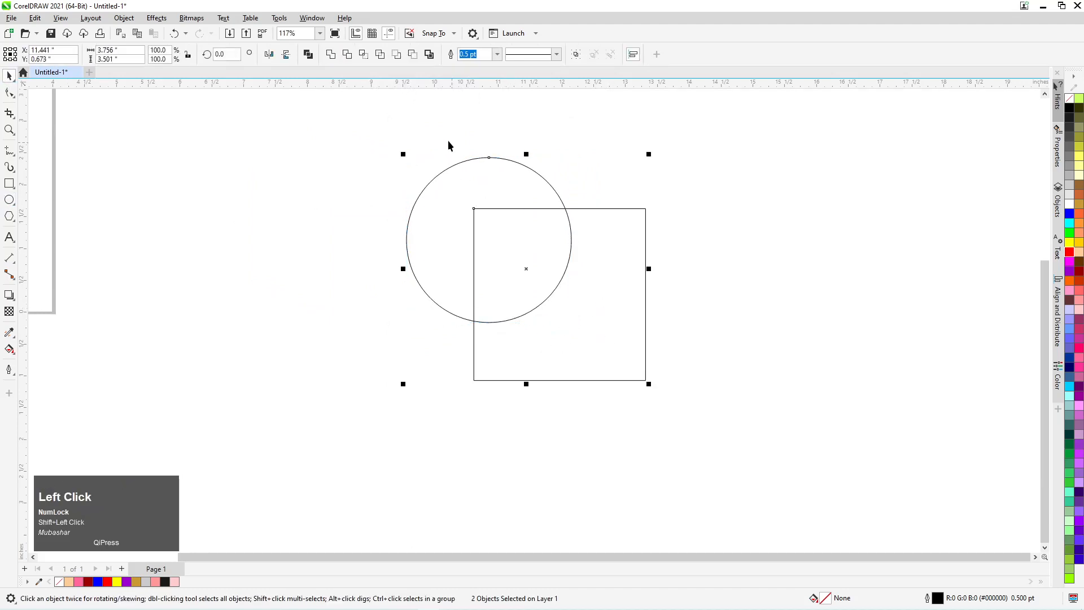
left_click(380, 57)
Step: Pull the circle away from the square and reposition both pieces with a clear gap between them
left_click(555, 265)
left_click_drag(536, 250, 383, 203)
left_click_drag(634, 288, 657, 332)
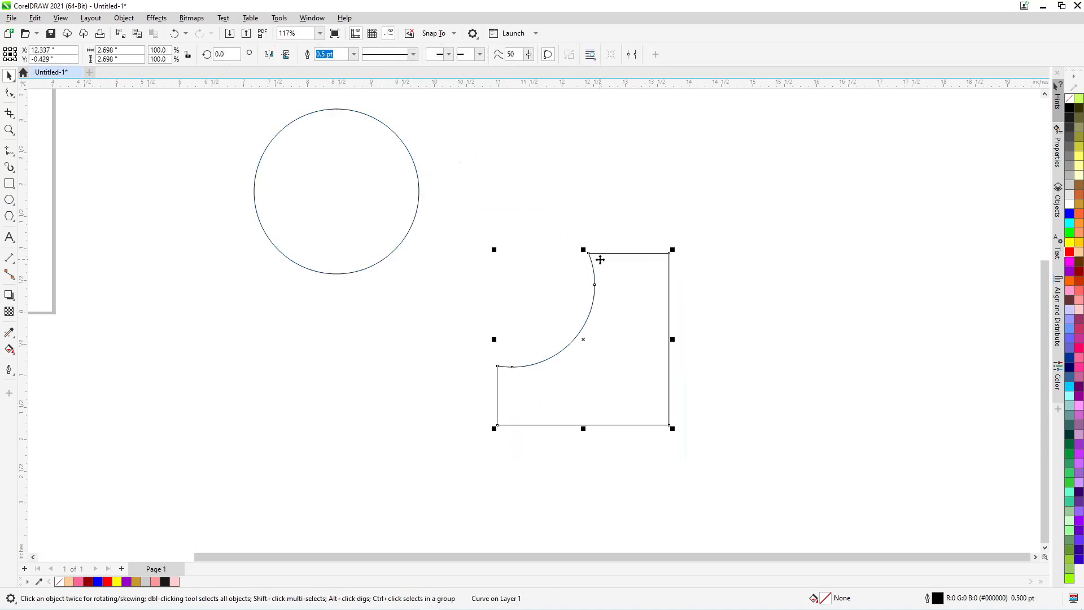
left_click_drag(621, 304, 640, 253)
mouse_move(650, 295)
left_mouse_down()
mouse_move(635, 259)
mouse_move(642, 293)
left_mouse_up()
left_click_drag(349, 212, 405, 238)
left_click_drag(616, 283, 649, 326)
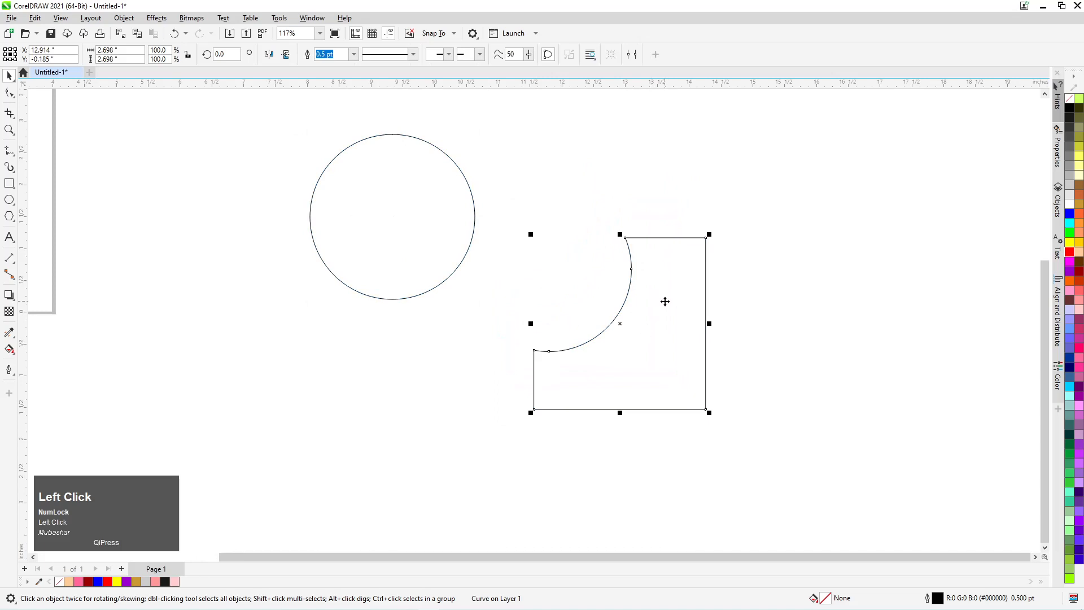
Step: Delete the circle and the square with the curved cut-out
left_click(384, 193, "shift")
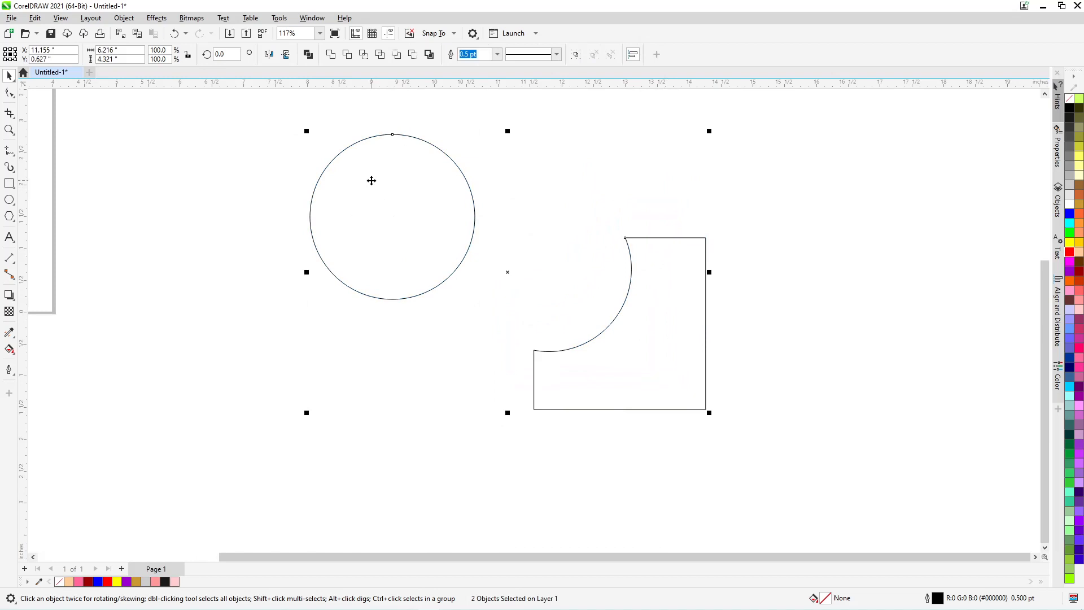
left_click(297, 165)
left_click_drag(418, 242, 504, 242)
key("Delete")
left_click(675, 320)
key("Delete")
Step: Draw a square about 2.65 inches wide and a tilted six-sided polygon about 3.16 inches high overlapping it
left_click(9, 183)
left_click_drag(256, 181, 425, 350)
left_click(9, 216)
left_click_drag(375, 247, 386, 346)
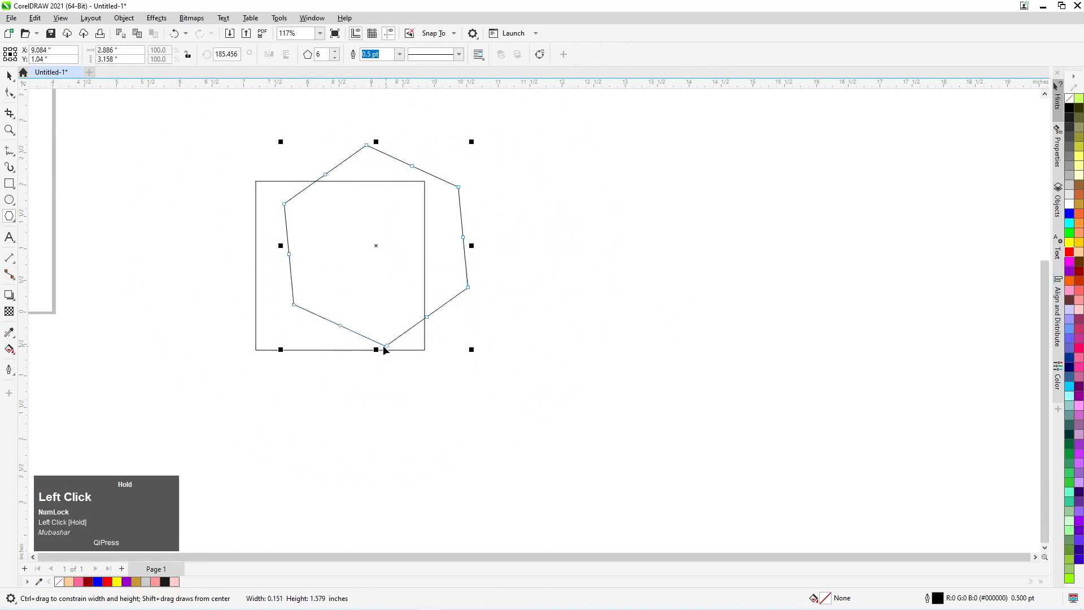
Step: Shift the square down and left so it overlaps the hexagon's lower-left part, and apply Simplify to both
left_click(290, 228)
left_click_drag(263, 201, 238, 248)
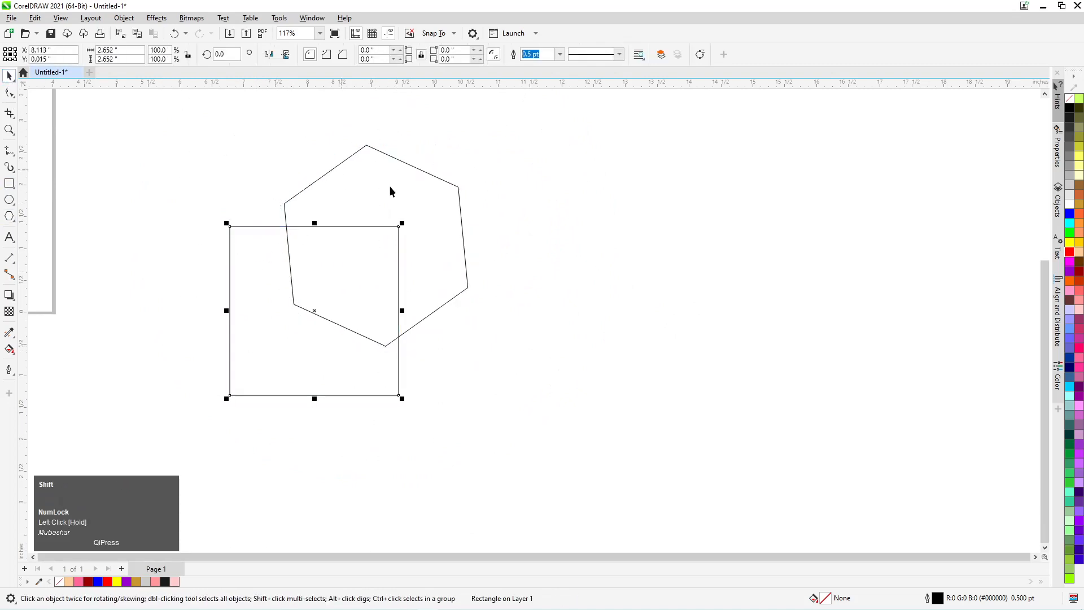
left_click(380, 165, "shift")
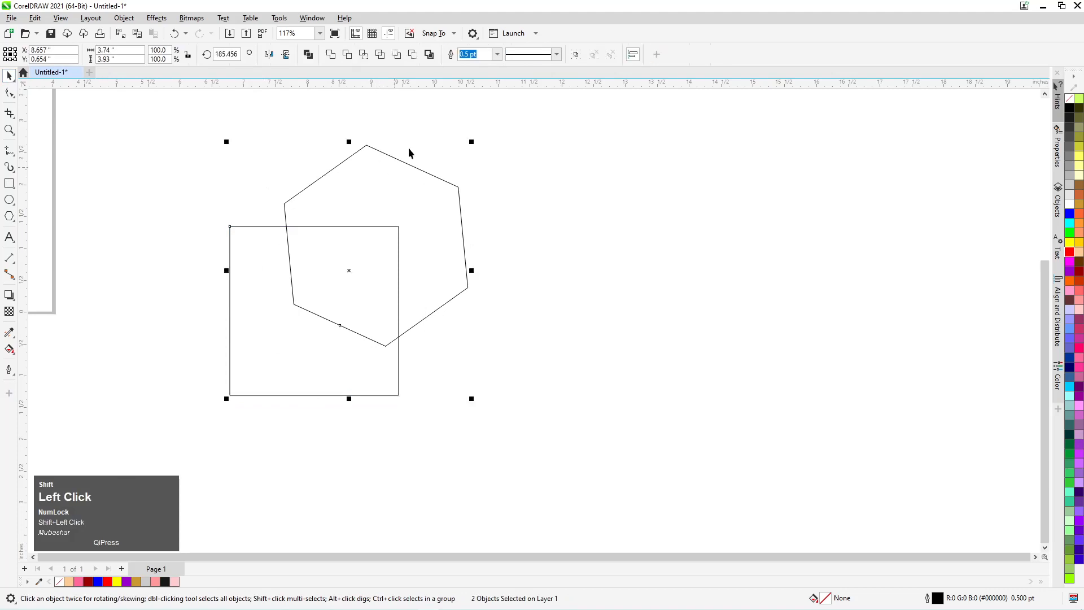
left_click(380, 54)
Step: Move the notched square over the hexagon's lower-right part and apply Simplify to the two shapes again
left_click(245, 279)
left_click_drag(245, 279, 208, 274)
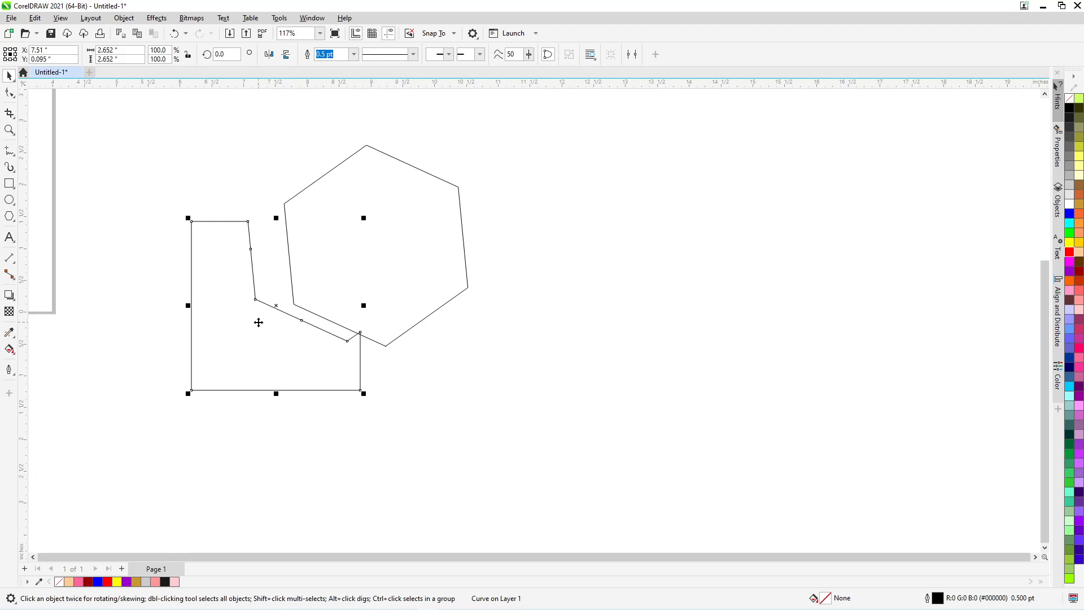
left_click_drag(274, 331, 407, 357)
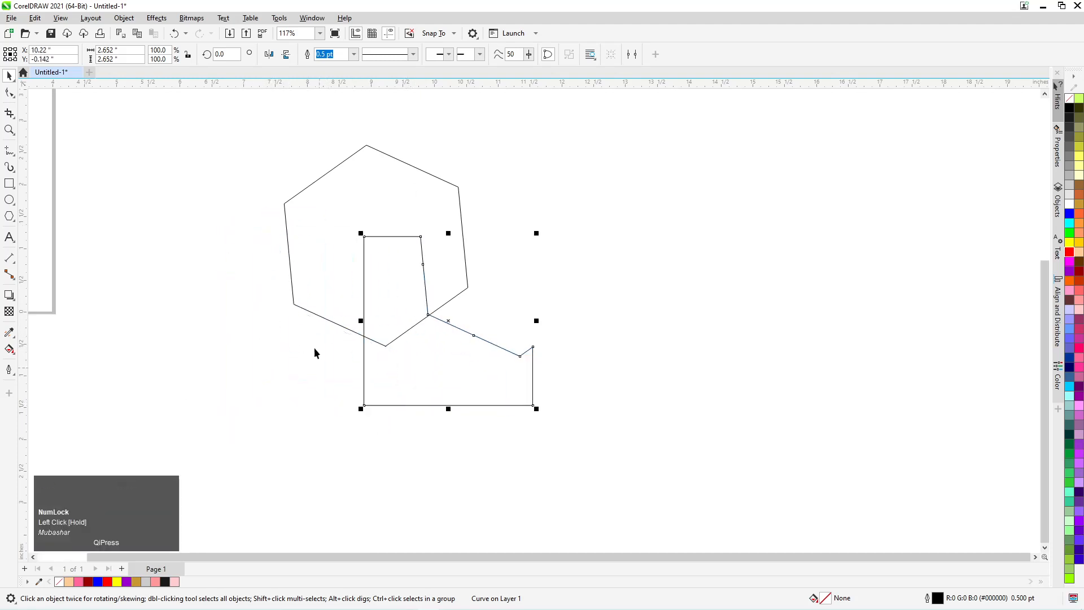
left_click(341, 200)
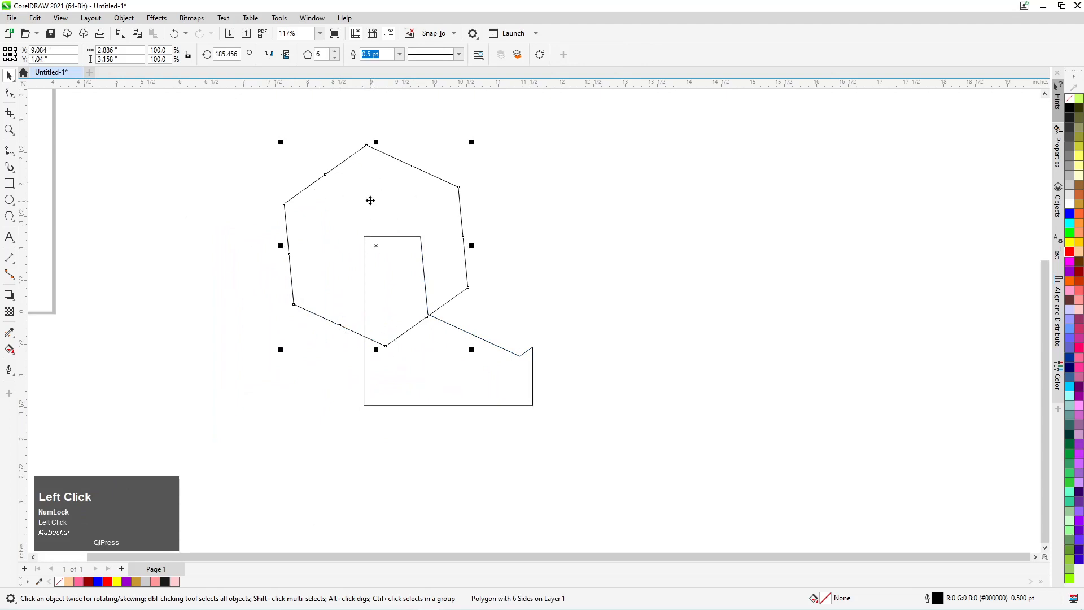
left_click(483, 373, "shift")
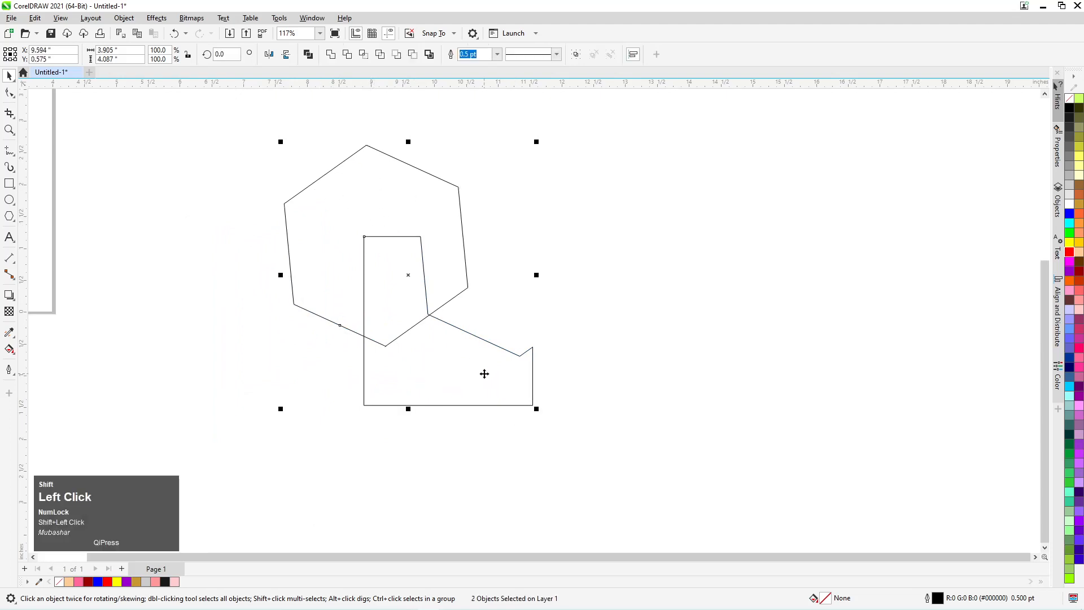
left_click(378, 57)
Step: Separate the hexagon from the cut square, moving each piece around to compare their edges
left_click(190, 140)
left_click_drag(315, 235, 229, 171)
left_click_drag(445, 369, 452, 332)
left_click_drag(356, 212, 470, 258)
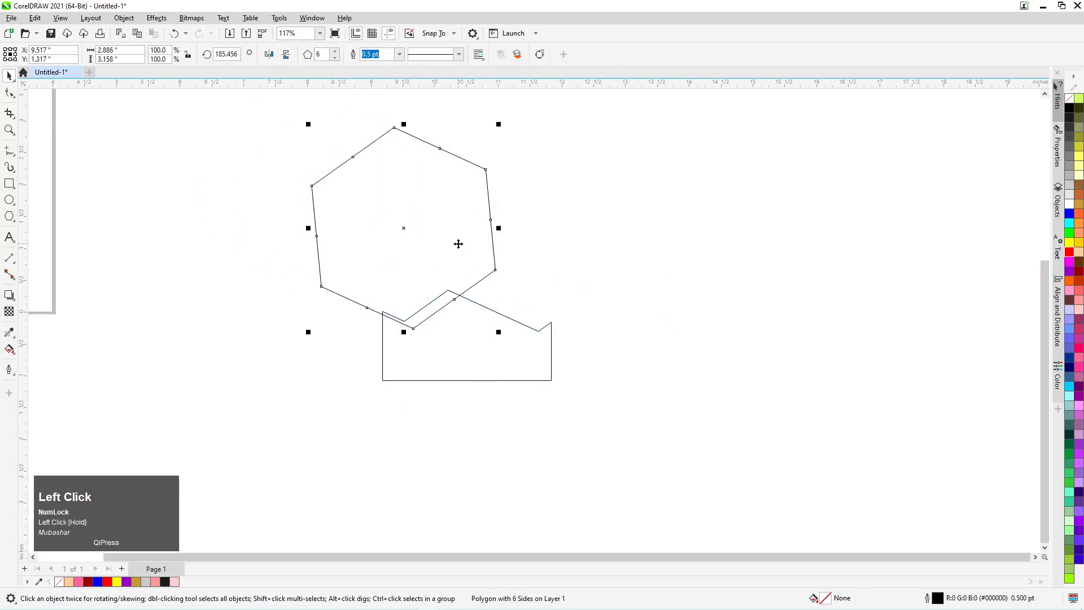
left_click_drag(453, 239, 373, 257)
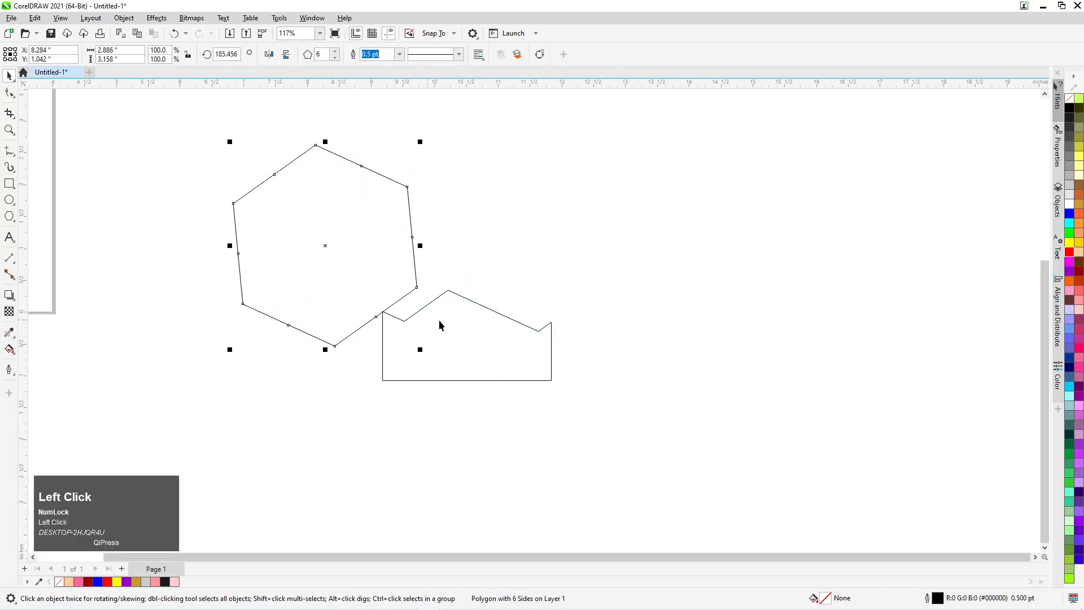
Step: Delete the hexagon and the remaining piece of the cut square
key("Delete")
left_click(473, 326)
key("Delete")
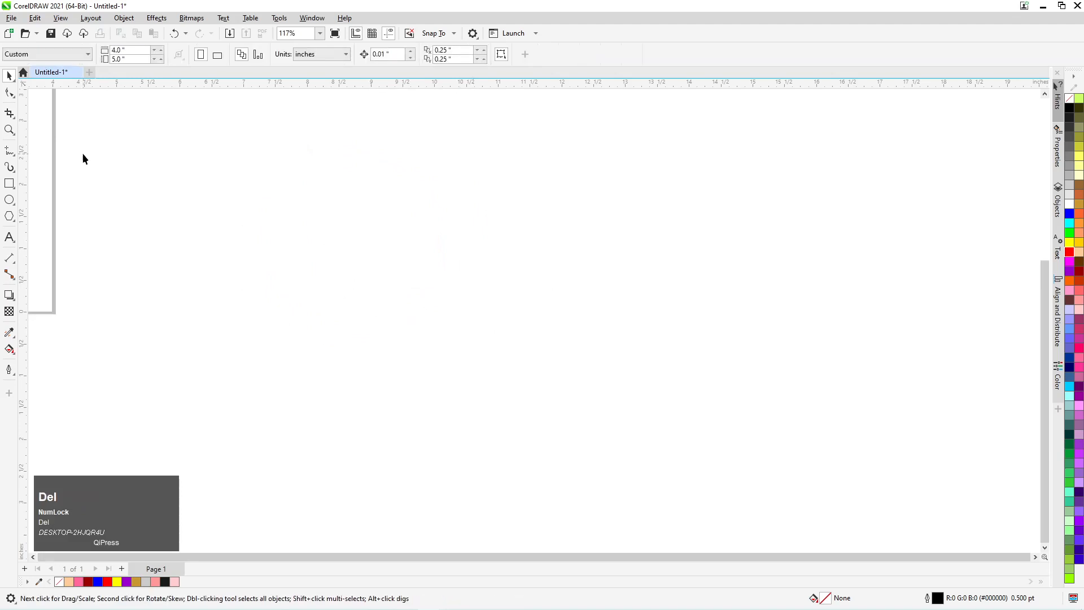
Step: Draw a square about 3 inches wide and a circle overlapping its lower-right area
left_click(16, 188)
left_click_drag(319, 187, 493, 379)
left_click(9, 199)
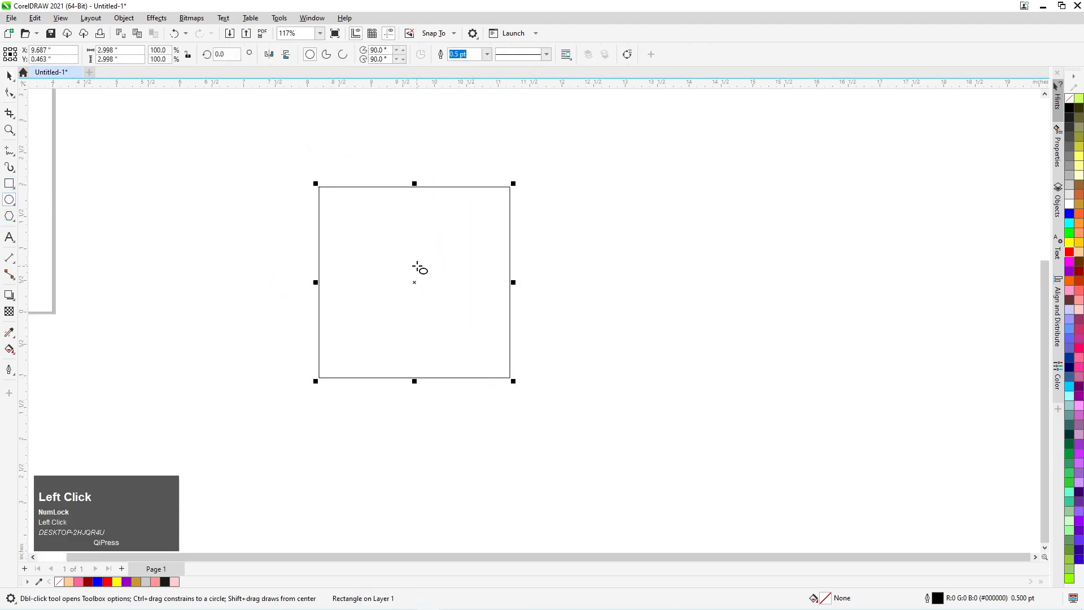
left_click_drag(430, 243, 568, 442)
left_click(9, 75)
Step: Enlarge the circle to about 115.3% and arrange the shapes so the circle overlaps the square's right side
left_click_drag(611, 344, 628, 288)
left_click_drag(438, 406, 428, 423)
left_click_drag(256, 146, 796, 459)
left_click_drag(575, 306, 700, 294)
left_click_drag(635, 227, 510, 251)
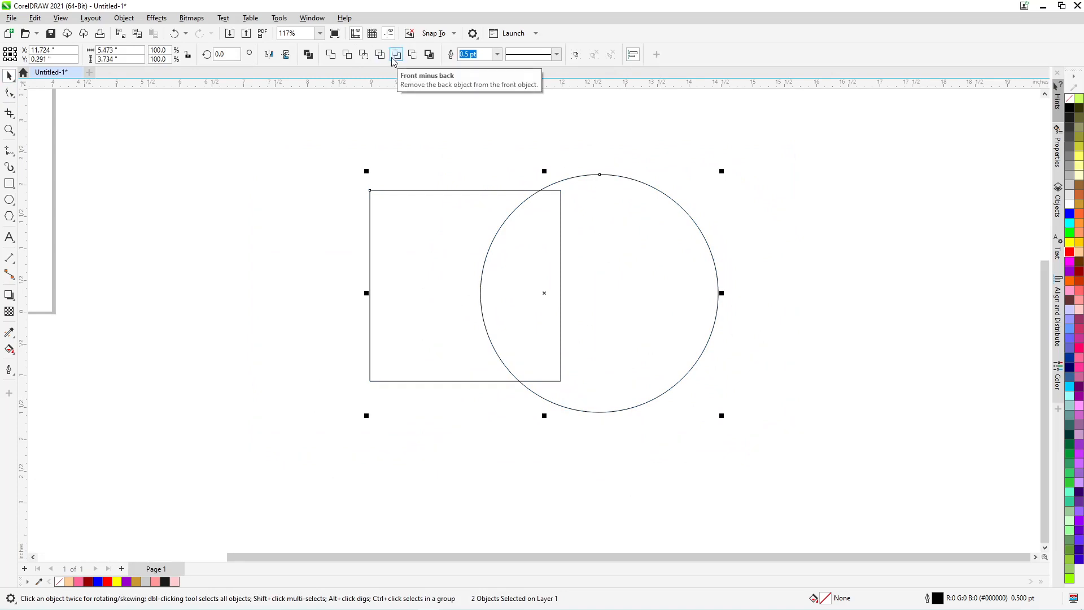
left_click(298, 140)
Step: Give the square a dark red (#990000) outline with a width of 3.0 pt
left_click(402, 213)
right_click(1079, 271)
key("F12")
left_click(489, 243)
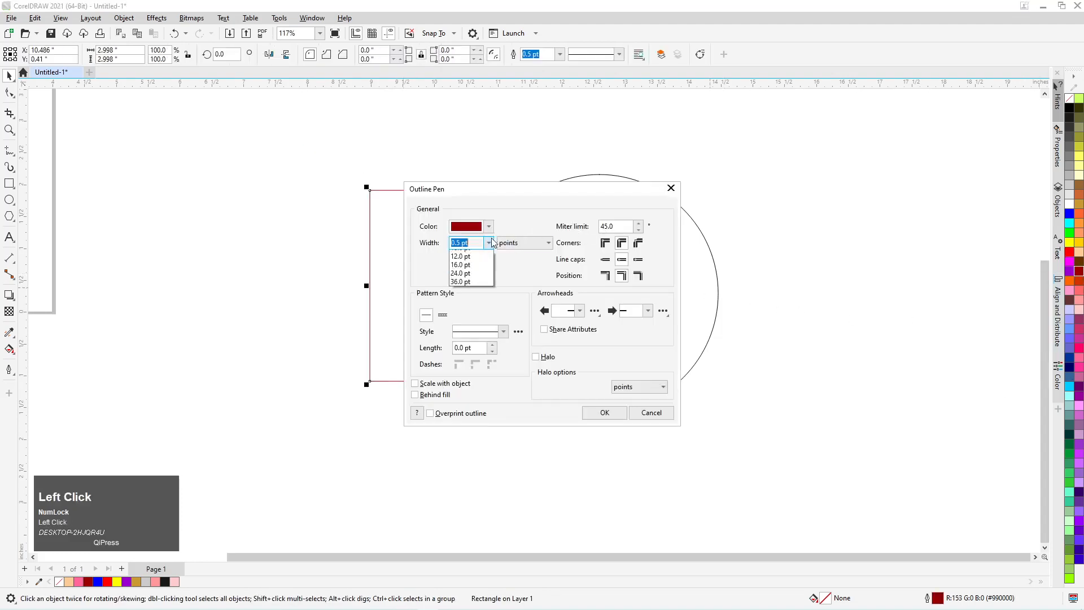
left_click(469, 310)
left_click(603, 412)
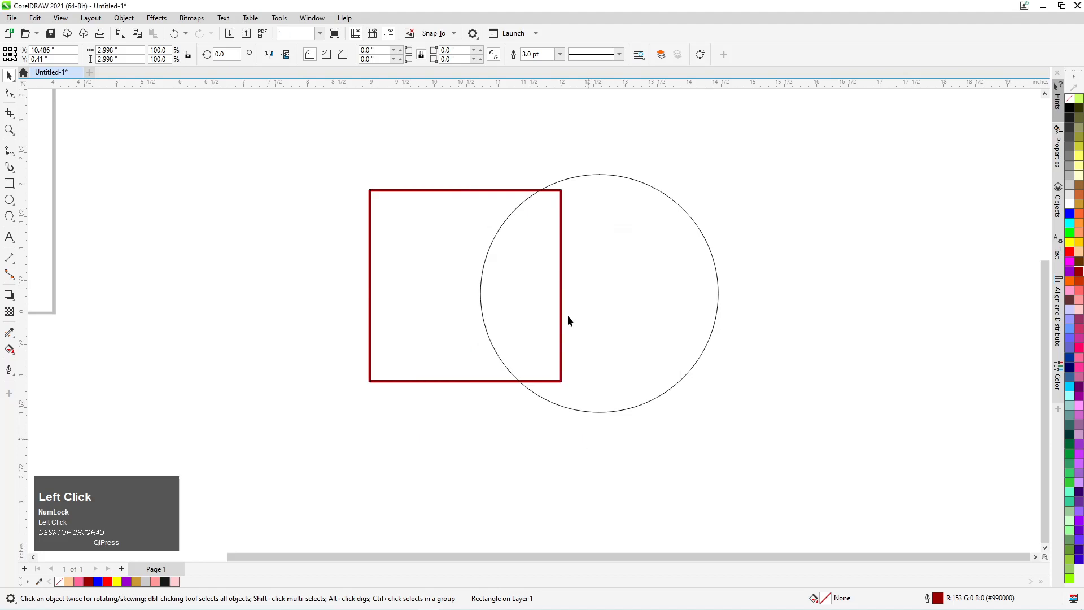
Step: Examine the crossing of the square's and circle's outlines to see which shape lies in front
left_click(567, 320)
scroll(509, 248, "up", 2)
left_click(441, 219)
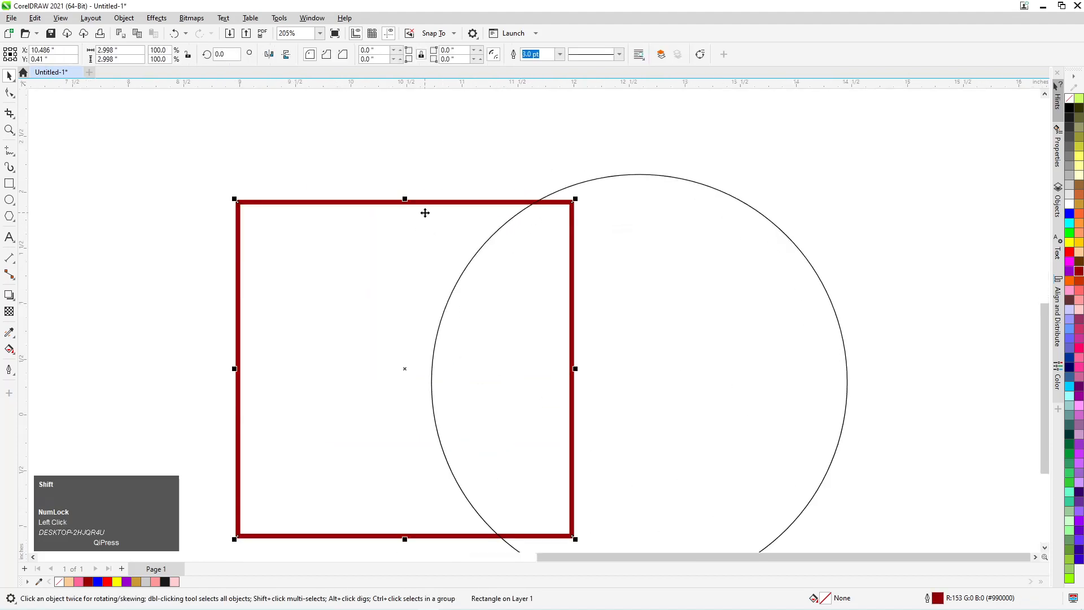
scroll(424, 213, "up", 6)
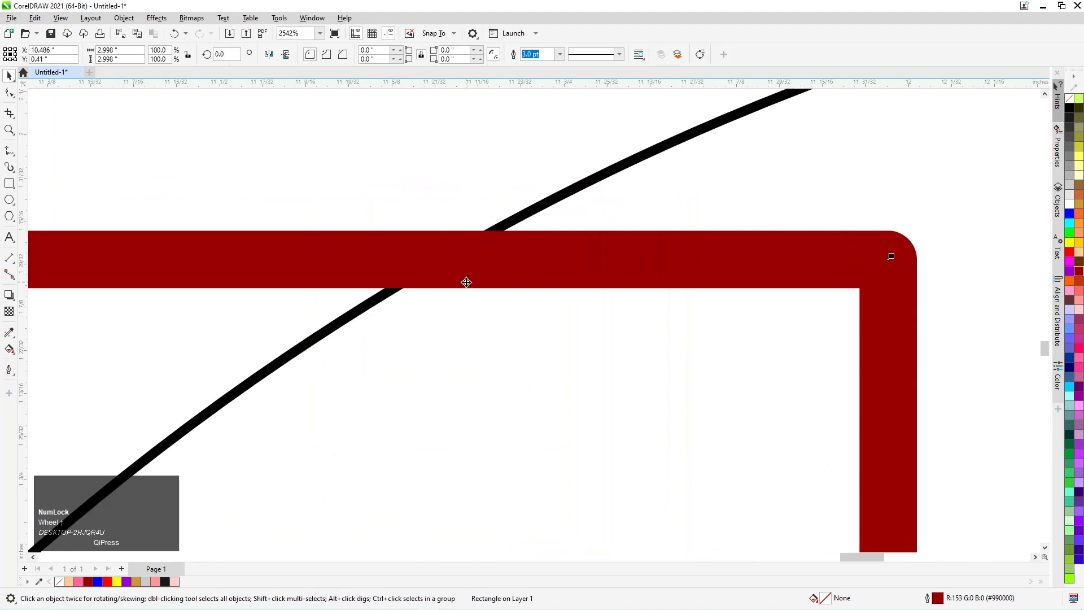
scroll(565, 209, "down", 1)
left_click(570, 195)
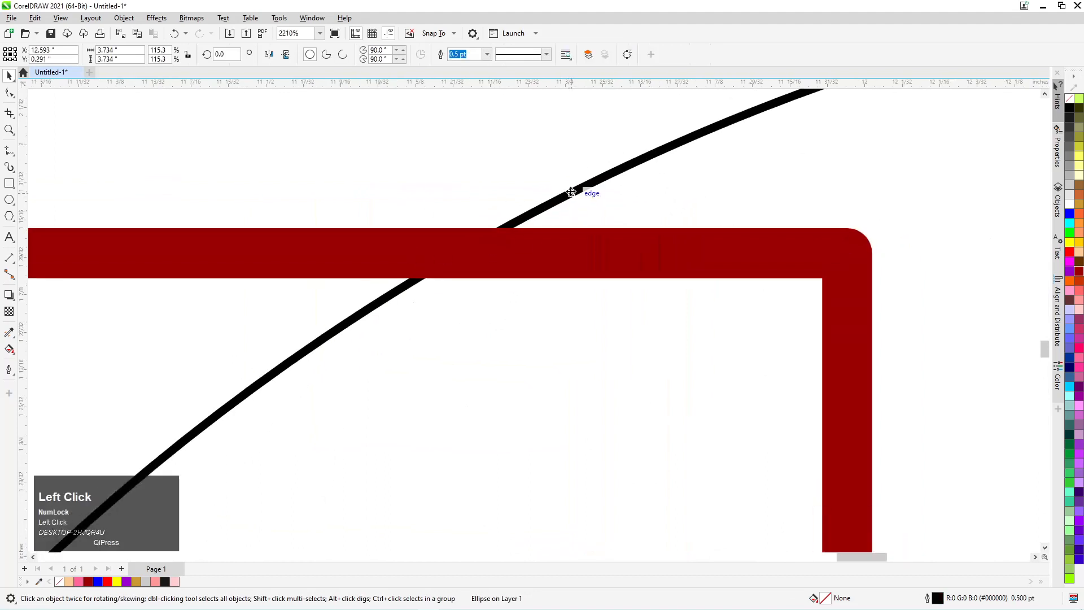
scroll(570, 193, "down", 5)
scroll(570, 192, "down", 2)
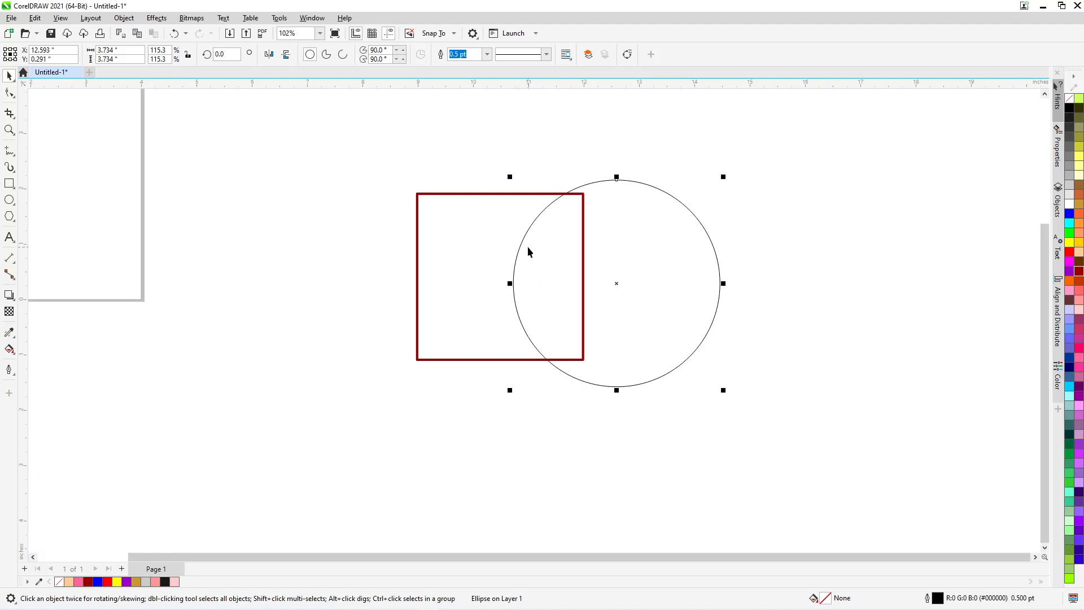
scroll(546, 221, "up", 1)
Step: Apply Front minus back to the dark red square and the circle, and undo the operation
left_click_drag(337, 133, 790, 431)
left_click(455, 282)
left_click_drag(348, 122, 821, 422)
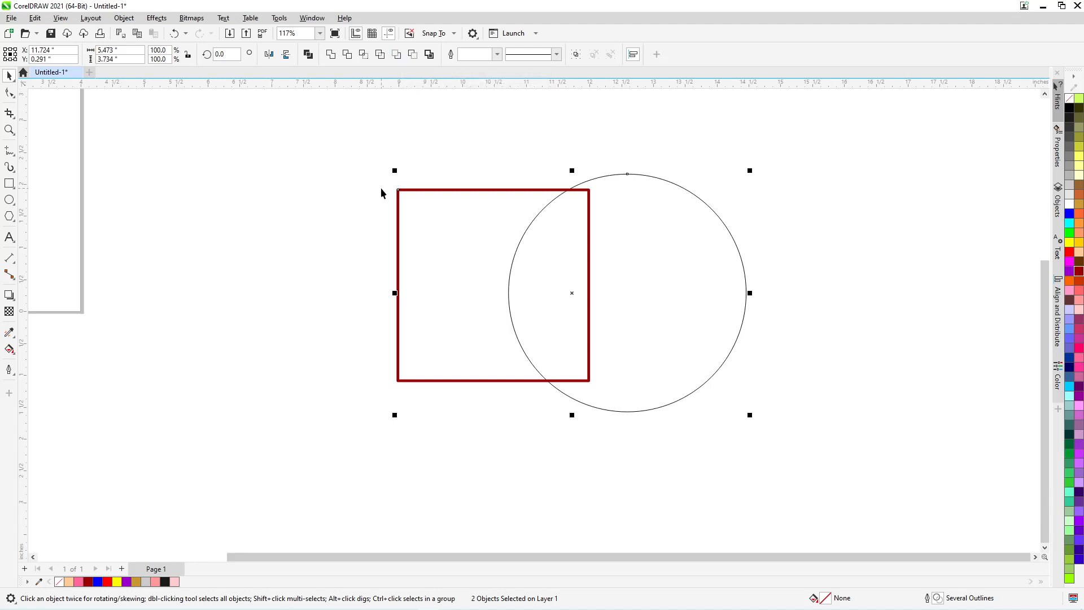
left_click_drag(343, 158, 813, 472)
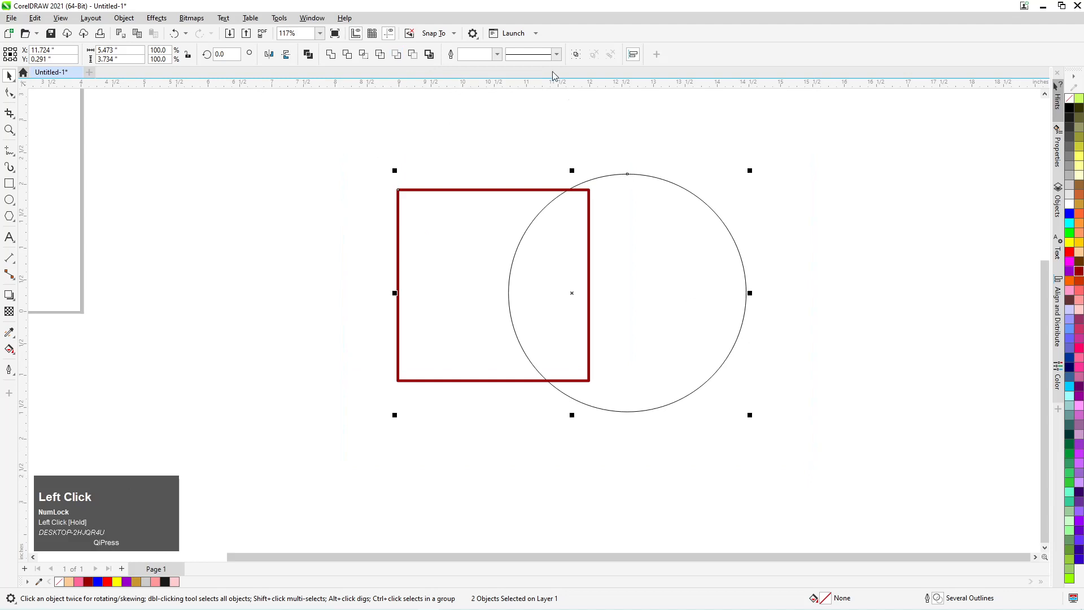
left_click(399, 56)
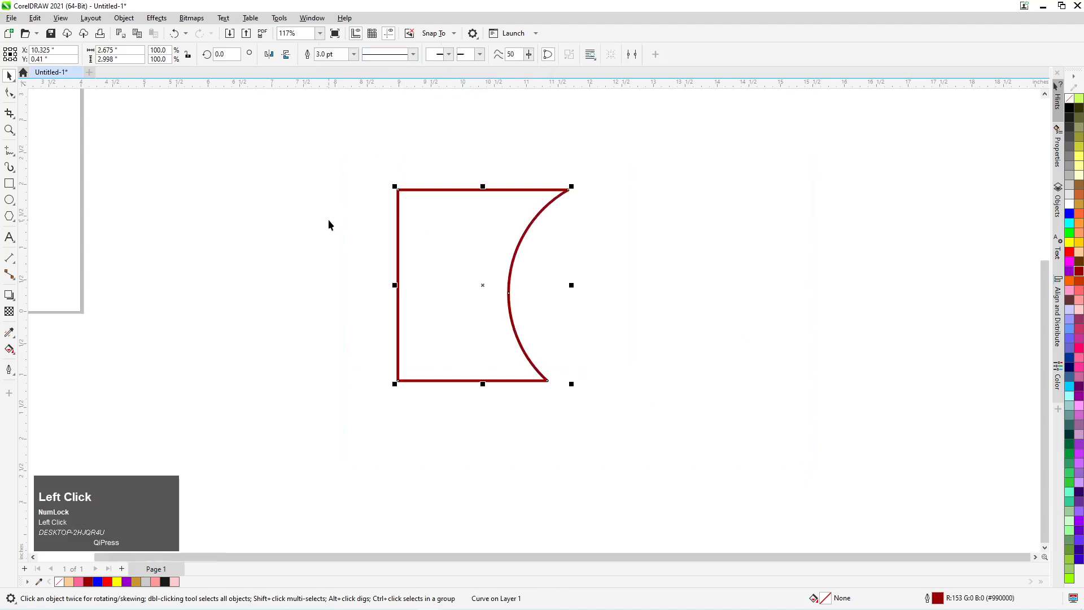
key("ctrl+z")
left_click(898, 304)
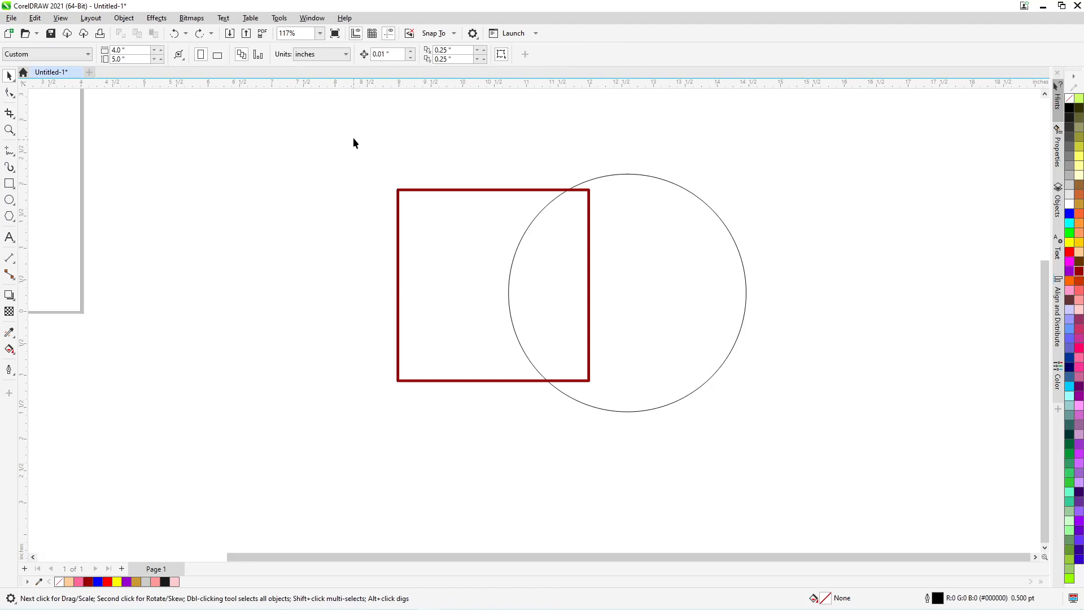
Step: Subtract the circle from the dark red square once more, and undo the subtraction
left_click_drag(353, 142, 858, 472)
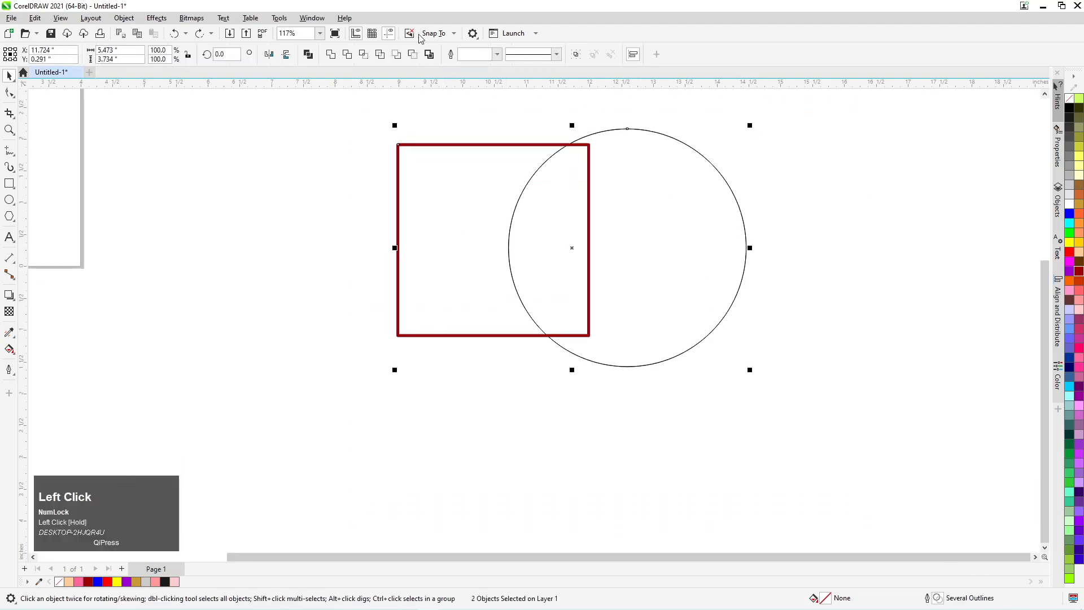
left_click(413, 54)
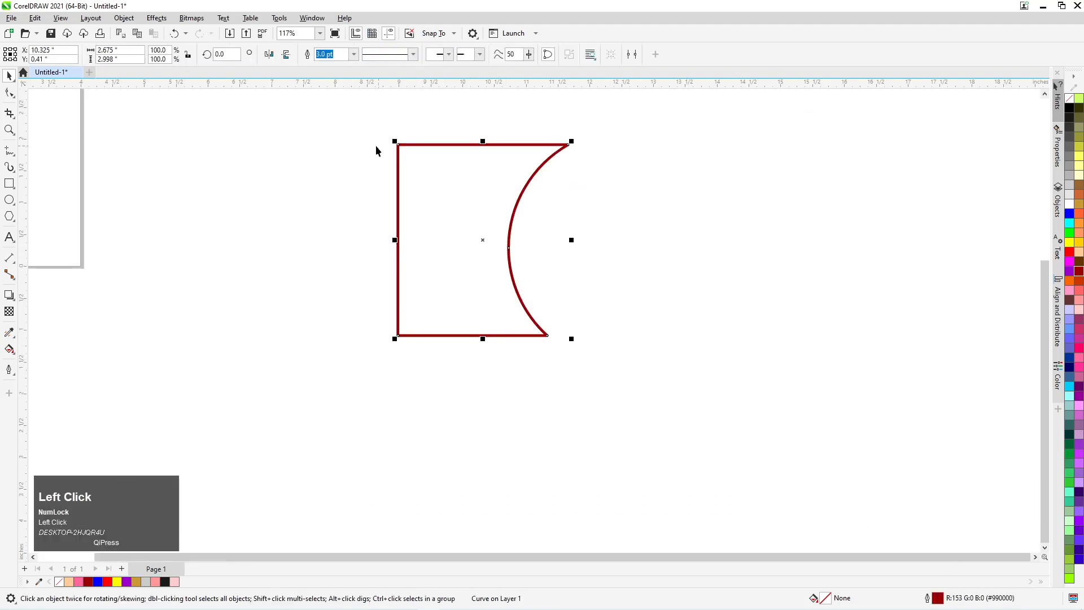
key("ctrl+z")
left_click(301, 133)
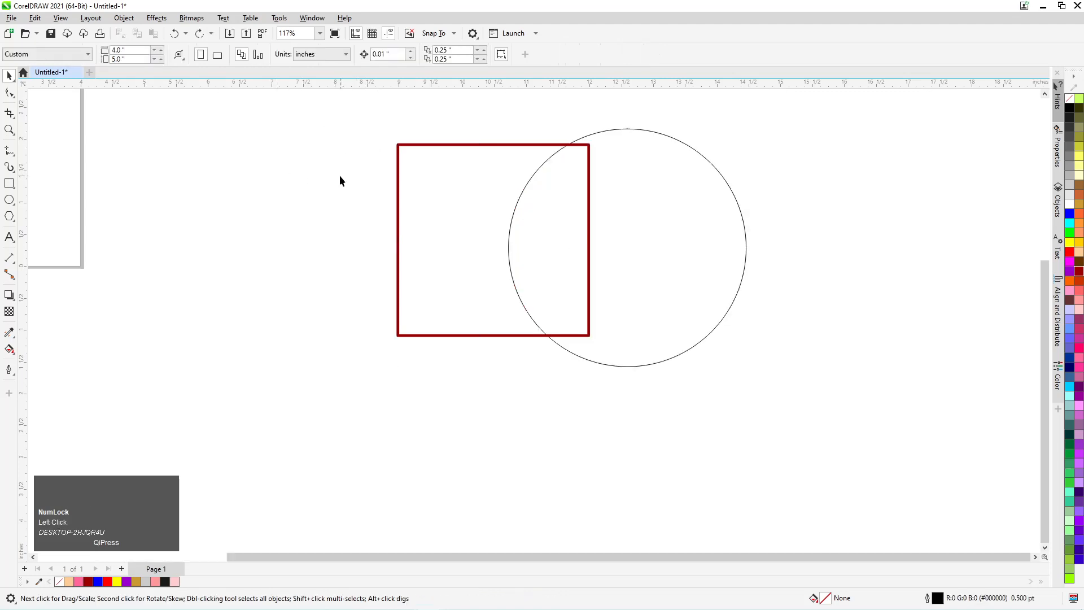
Step: Apply Back minus front to the dark red square and the circle, and delete the resulting shape
left_click_drag(344, 97, 868, 416)
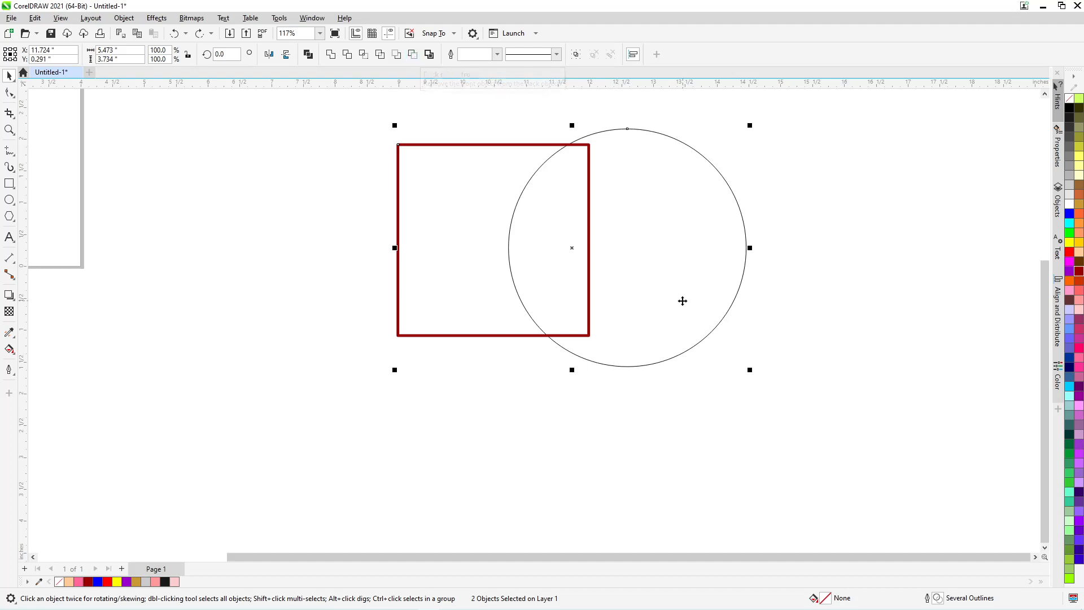
left_click(412, 54)
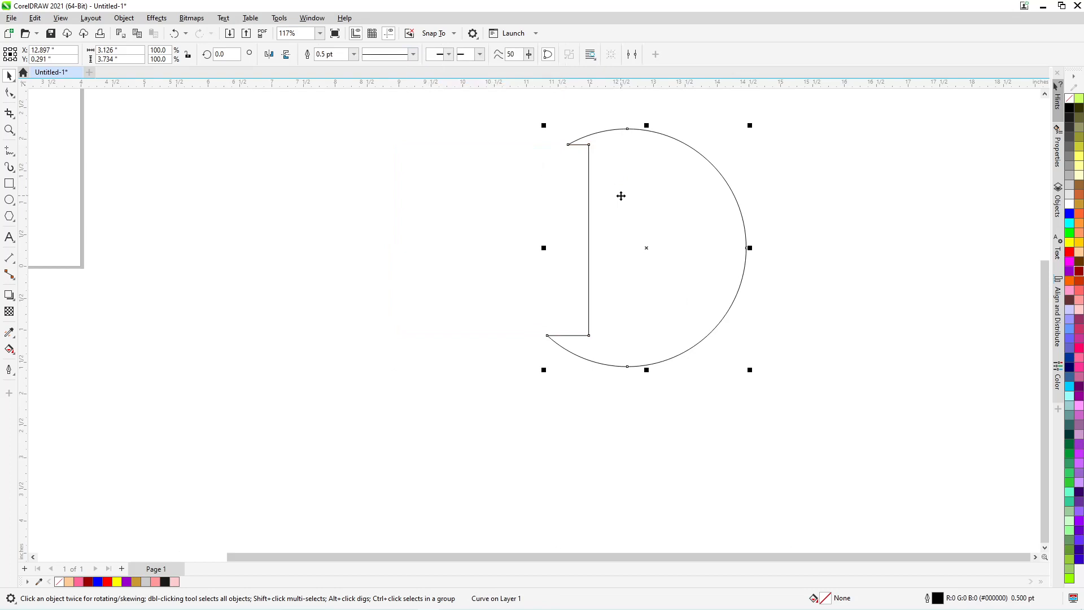
left_click_drag(631, 305, 694, 304)
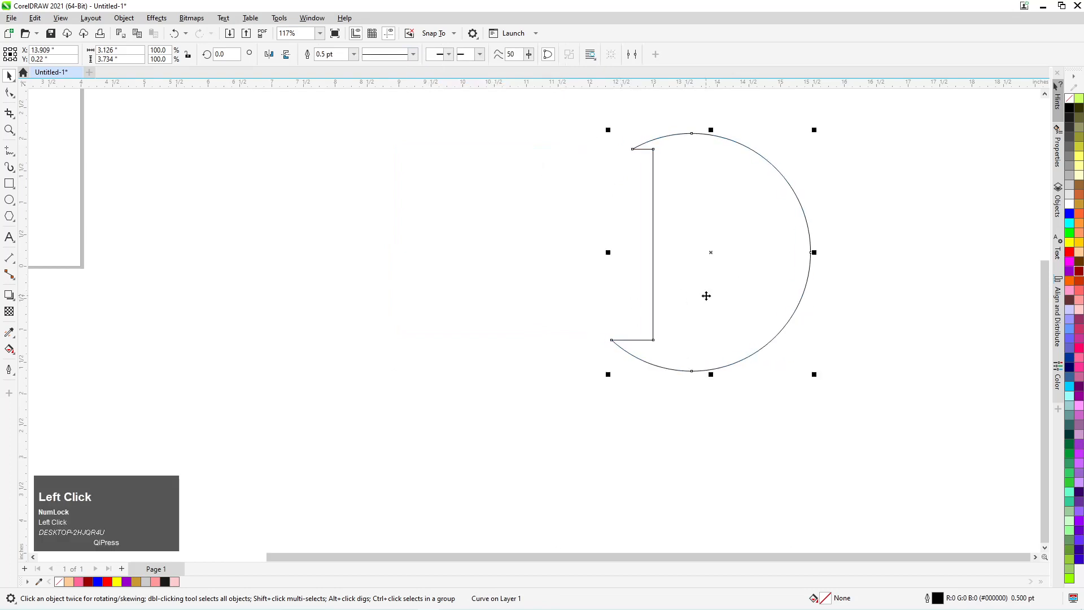
left_click_drag(768, 197, 671, 211)
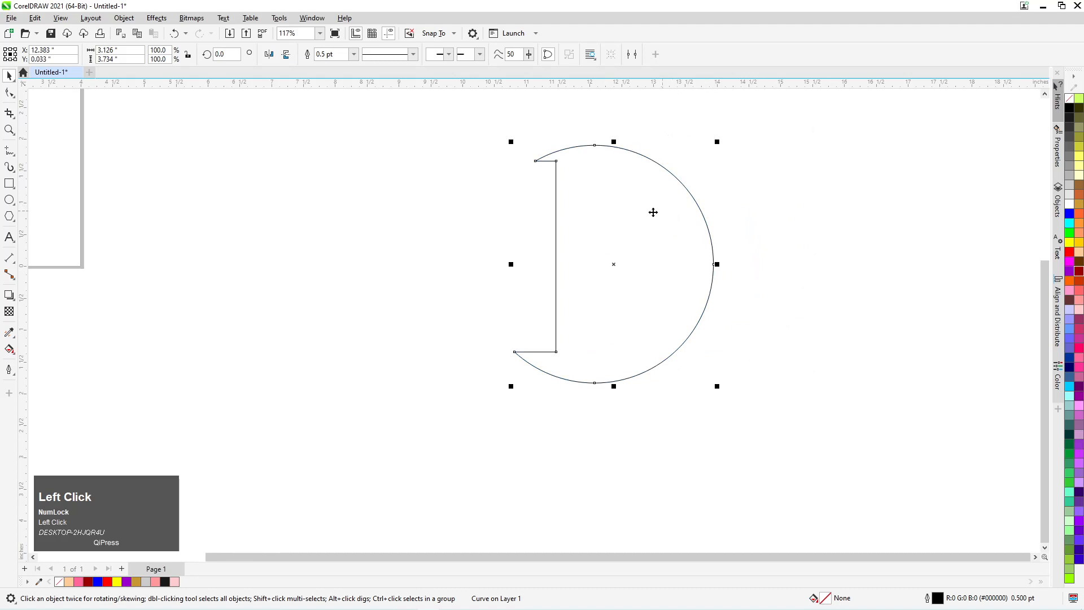
key("Delete")
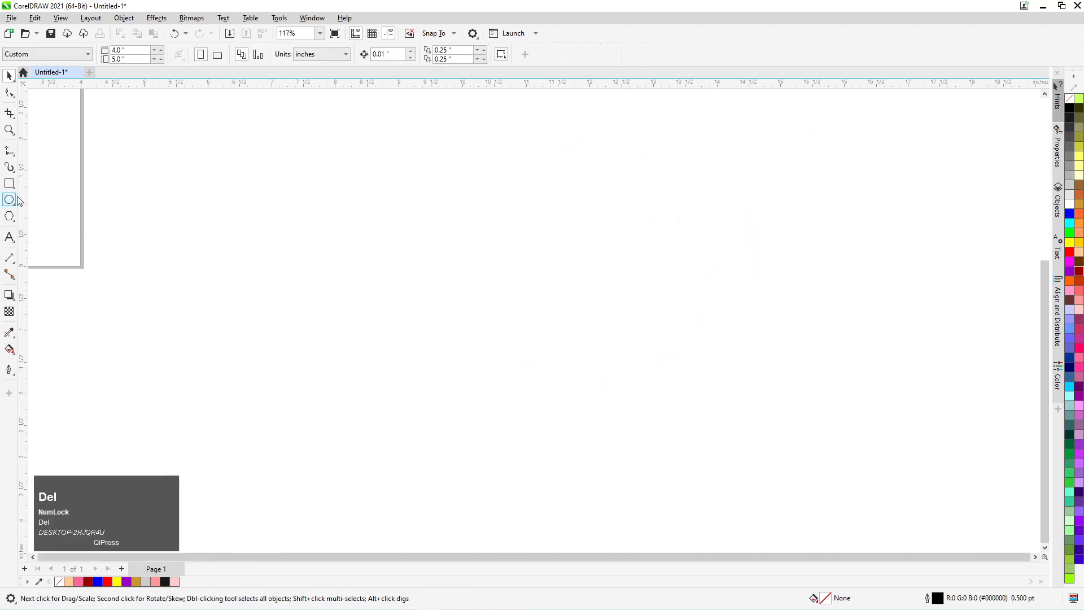
Step: Draw two overlapping circles, about 3.2 and 3.4 inches in diameter, with the larger one in front
left_click(10, 199)
left_click_drag(427, 175, 539, 388)
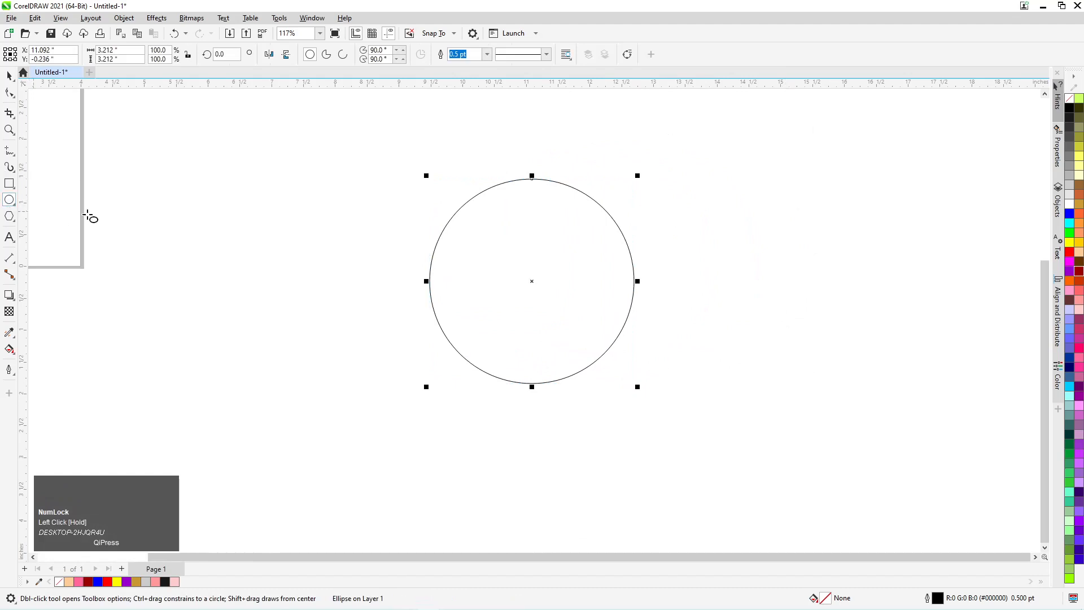
left_click_drag(738, 199, 614, 418)
Step: Fill the rear circle with dark red (#990000) and the front circle with red (#FF0000)
left_click(10, 78)
left_click(1079, 309)
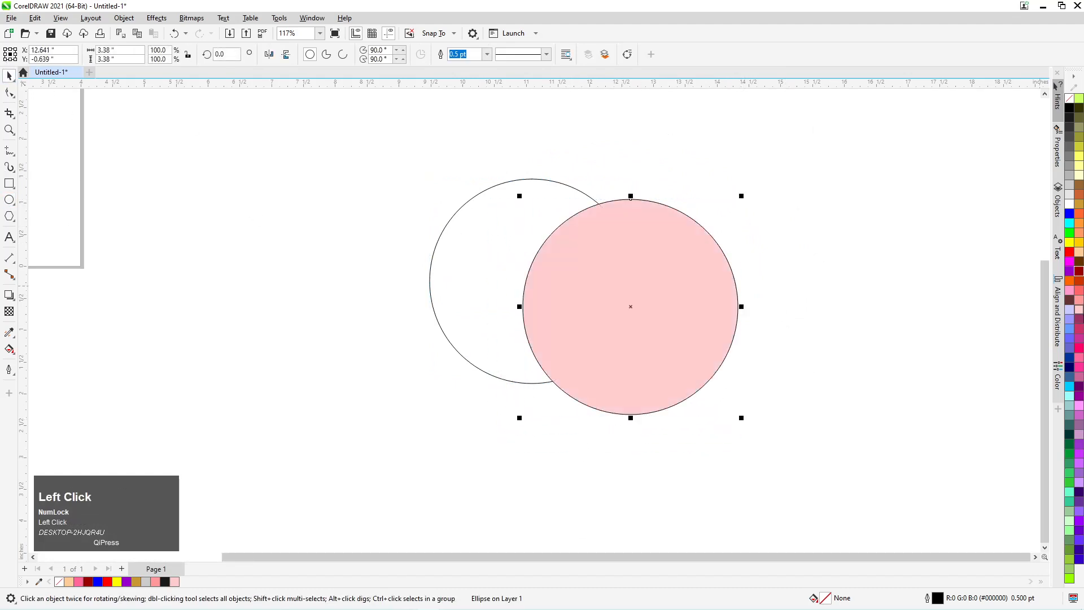
left_click(509, 294)
left_click(1079, 278)
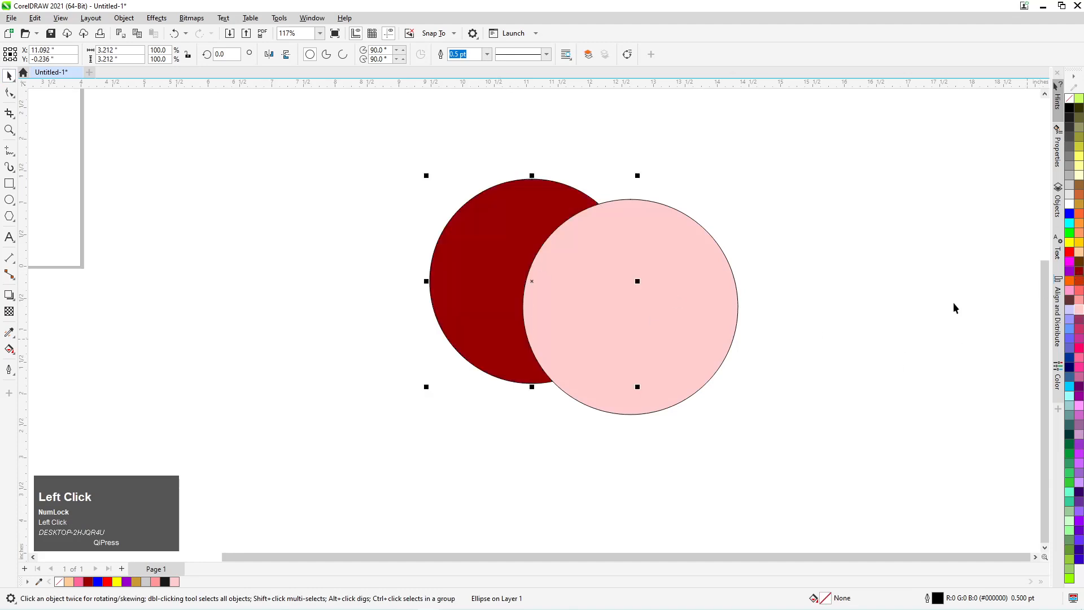
left_click(585, 314)
left_click(1069, 253)
Step: Remove the outlines from both circles and recolour the rear circle purple (#9900CC)
left_click_drag(823, 182, 339, 426)
left_click_drag(880, 165, 292, 491)
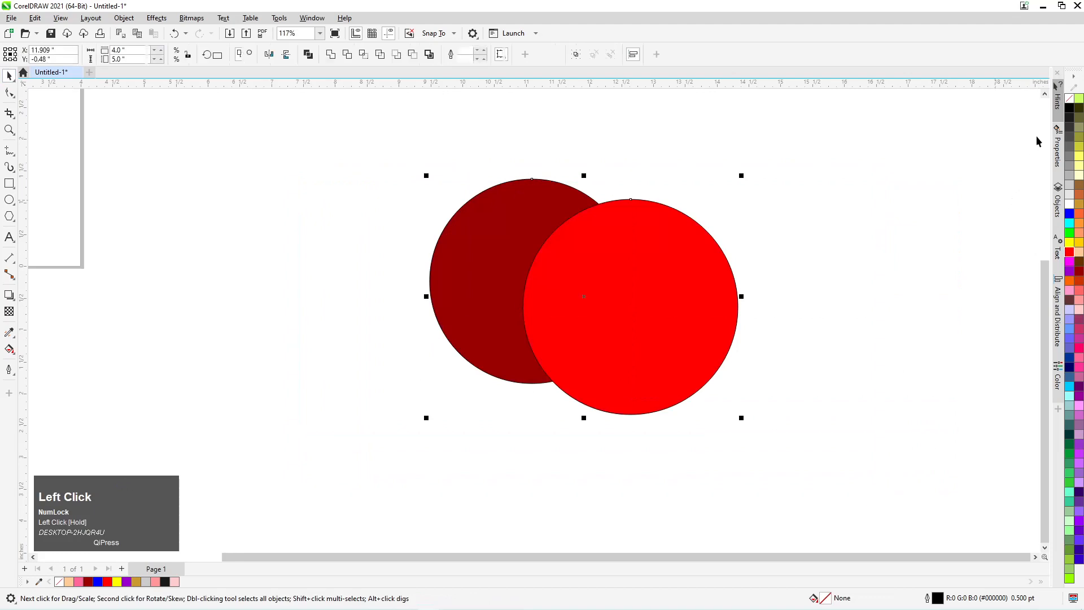
left_click(799, 189)
left_click(524, 217)
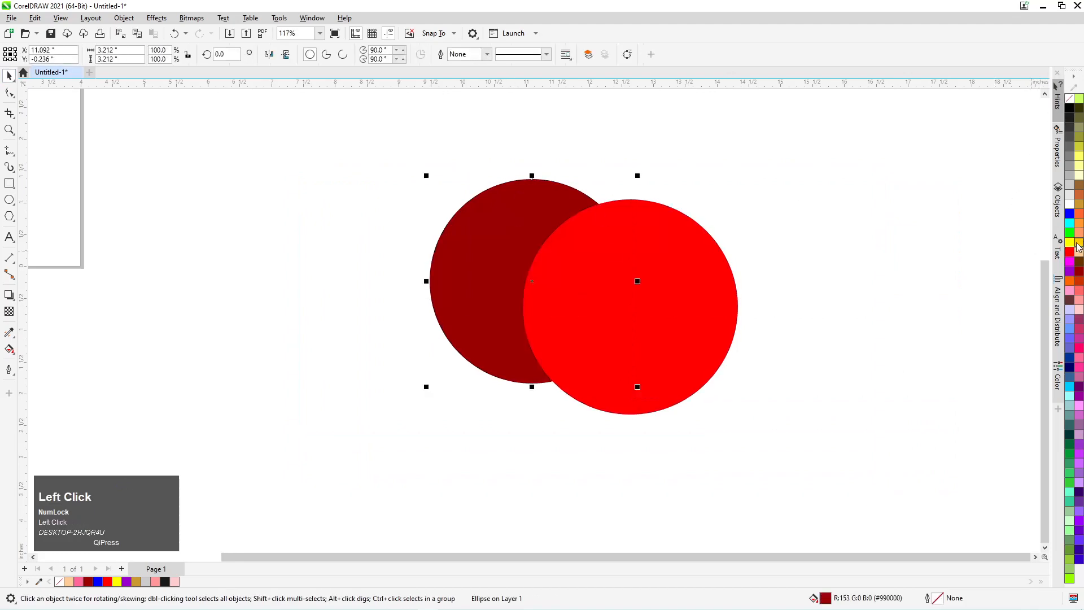
left_click(1070, 271)
Step: Move the red circle slightly to the right so that it overlaps less of the purple circle
scroll(565, 294, "down", 3)
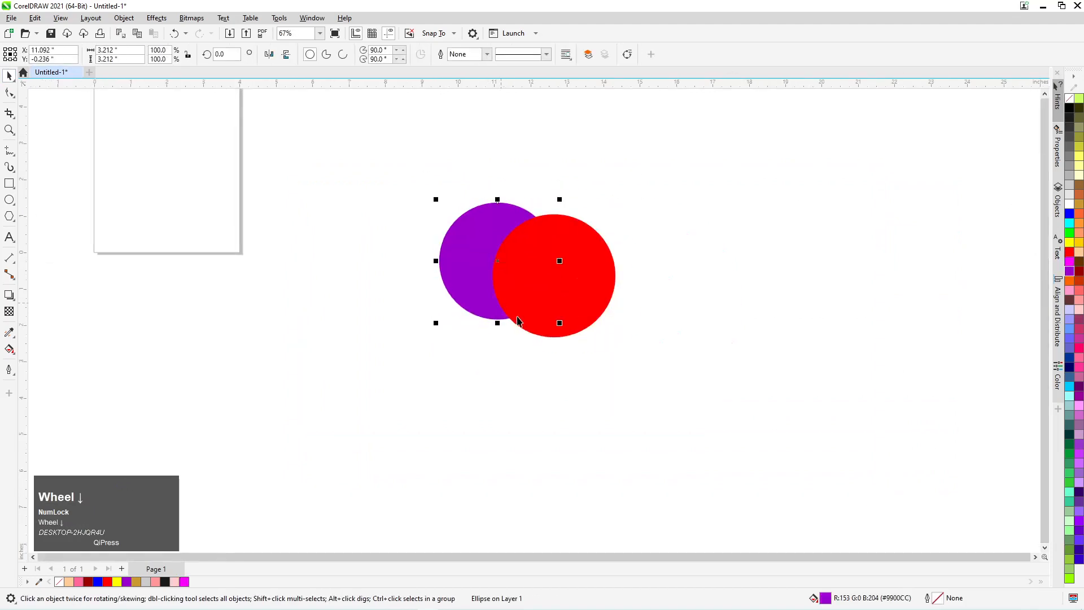
scroll(564, 294, "up", 4)
left_click_drag(600, 300, 674, 275)
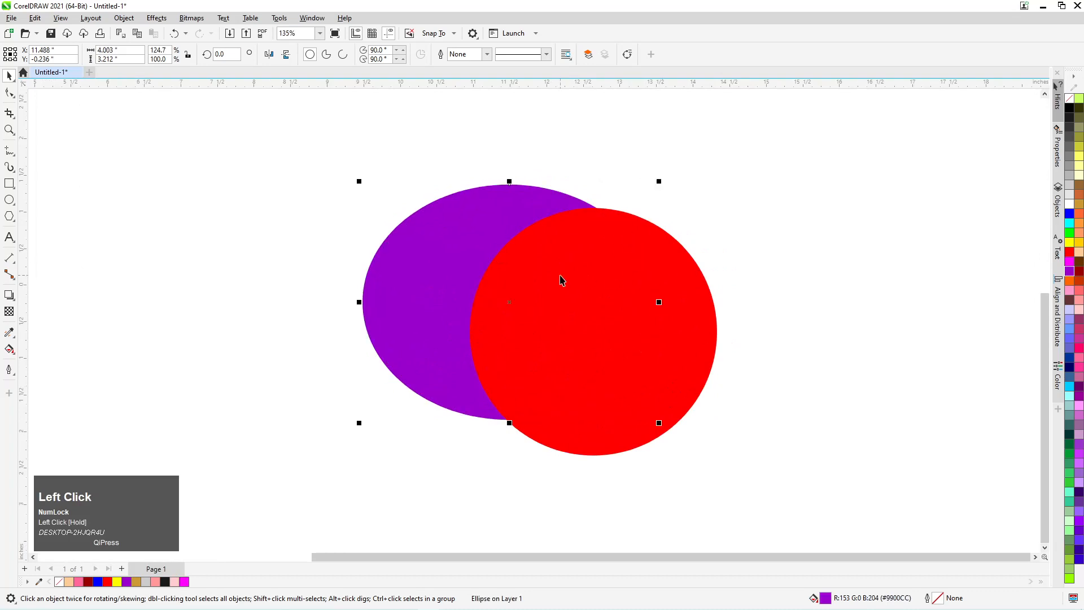
key("ctrl+z")
left_click_drag(665, 348, 663, 325)
Step: Send the purple circle back one level and shift it slightly left, about level with the red circle
left_click_drag(854, 115, 207, 460)
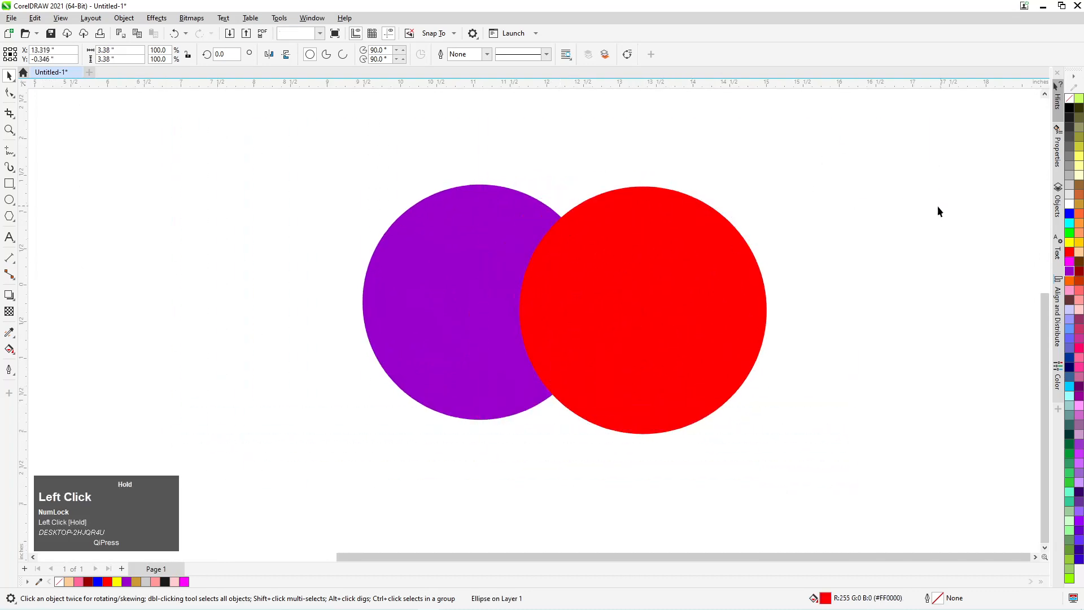
left_click(492, 240)
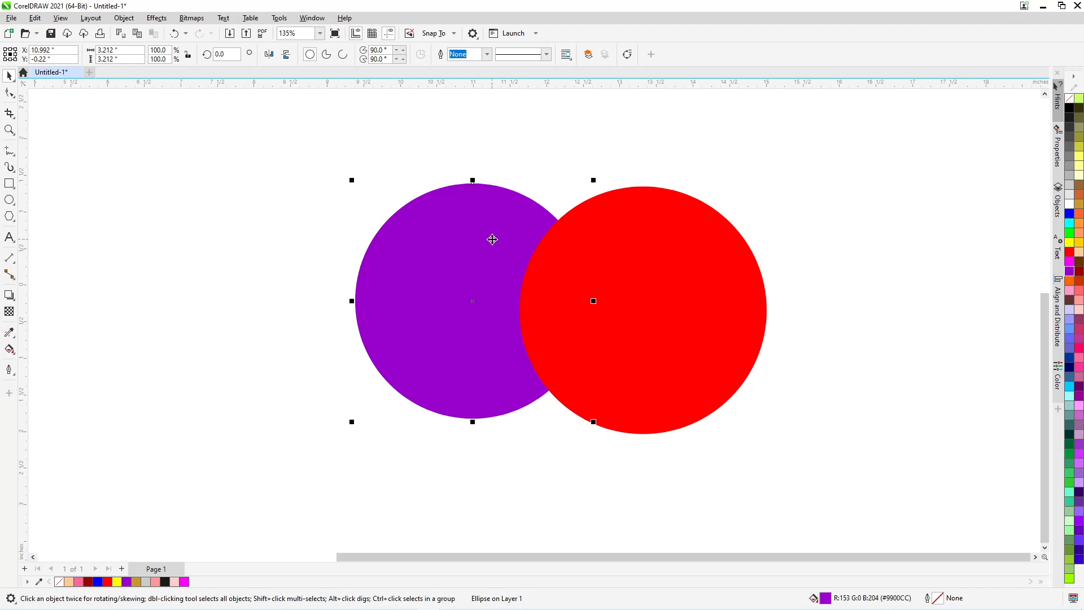
key("ctrl+Page_Up")
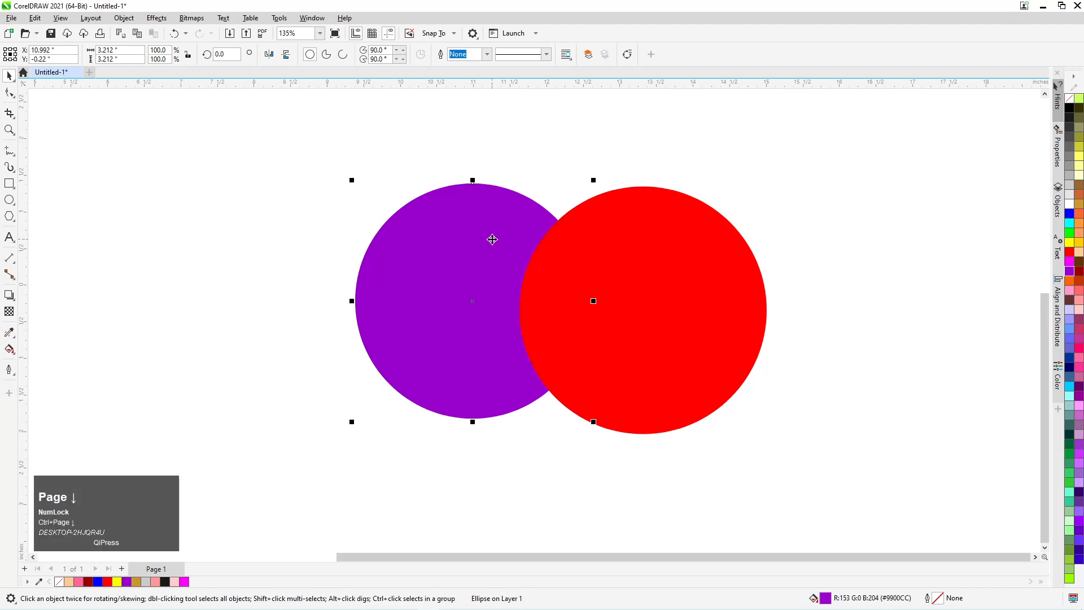
mouse_move(492, 314)
left_mouse_down()
mouse_move(478, 308)
mouse_move(489, 308)
left_mouse_up()
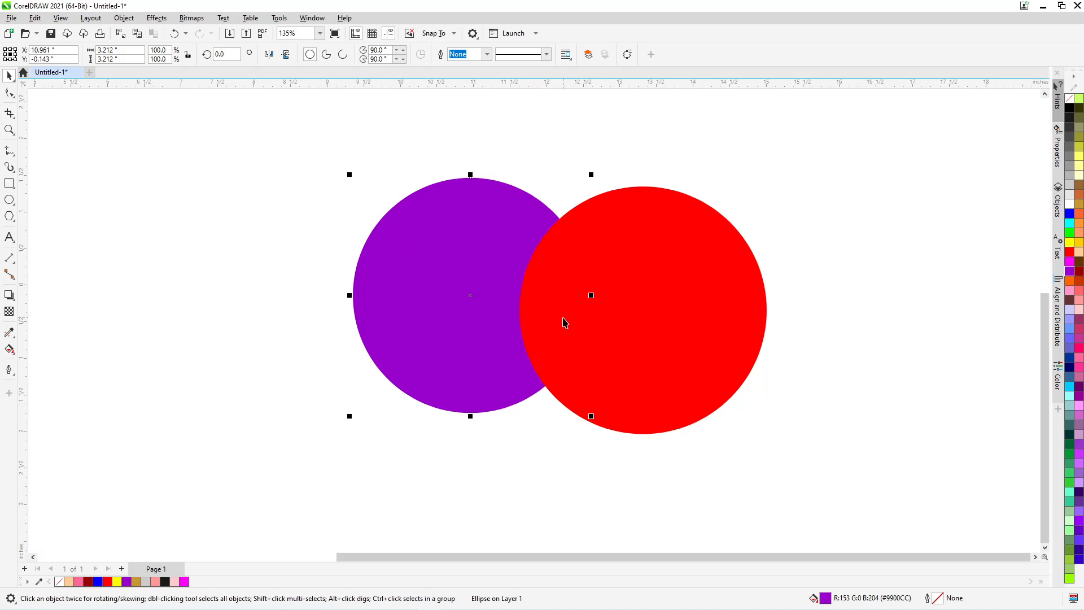
left_click_drag(483, 366, 479, 357)
left_click_drag(461, 243, 455, 266)
Step: Apply Front minus back to the purple and red circles, and undo the operation
mouse_move(311, 147)
left_mouse_down()
mouse_move(842, 509)
mouse_move(828, 487)
left_mouse_up()
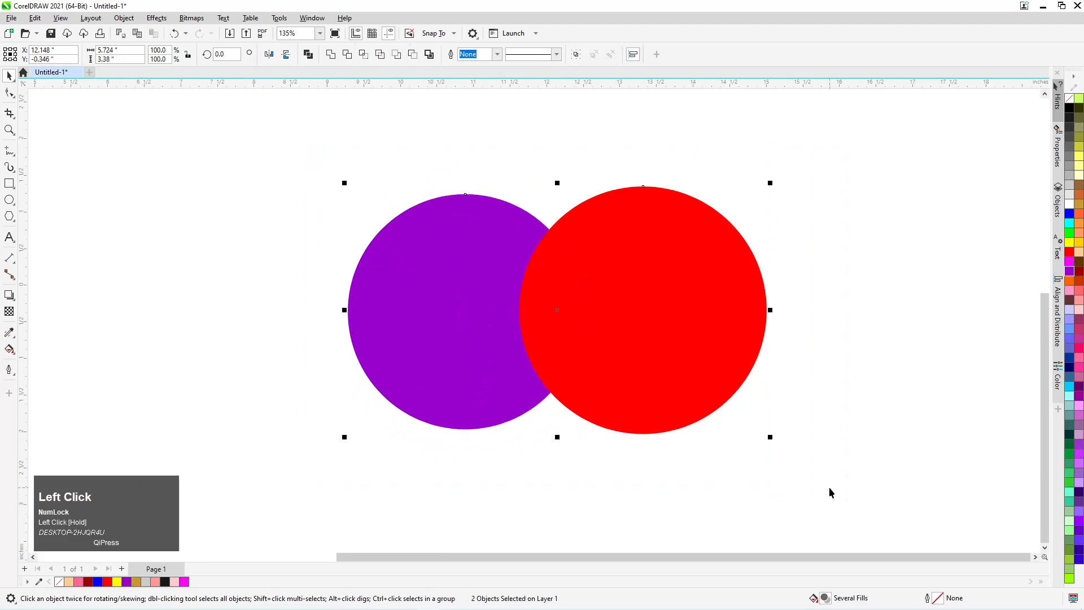
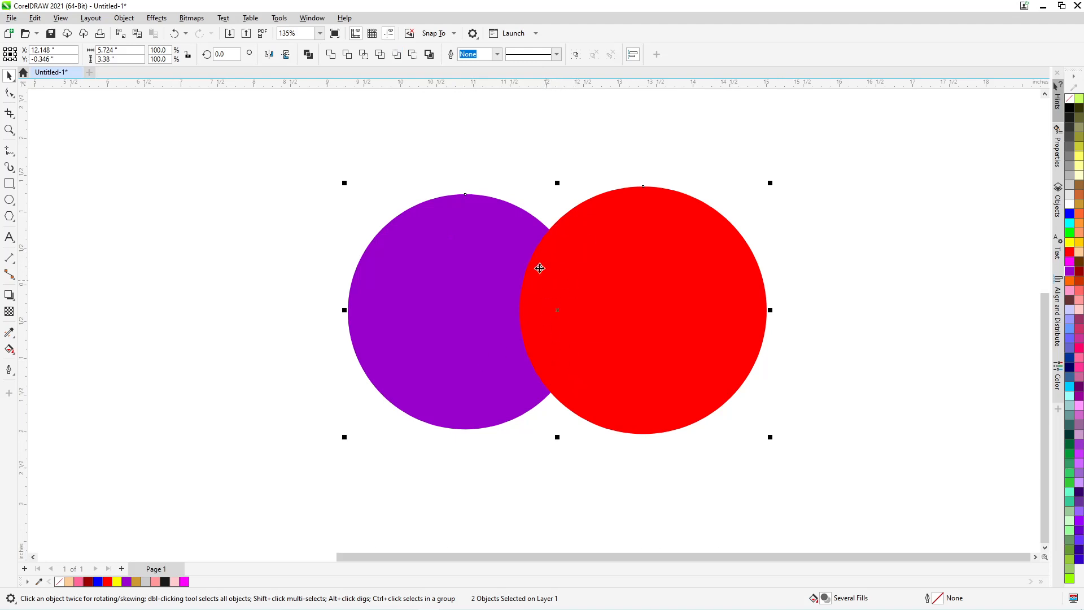
left_click(397, 54)
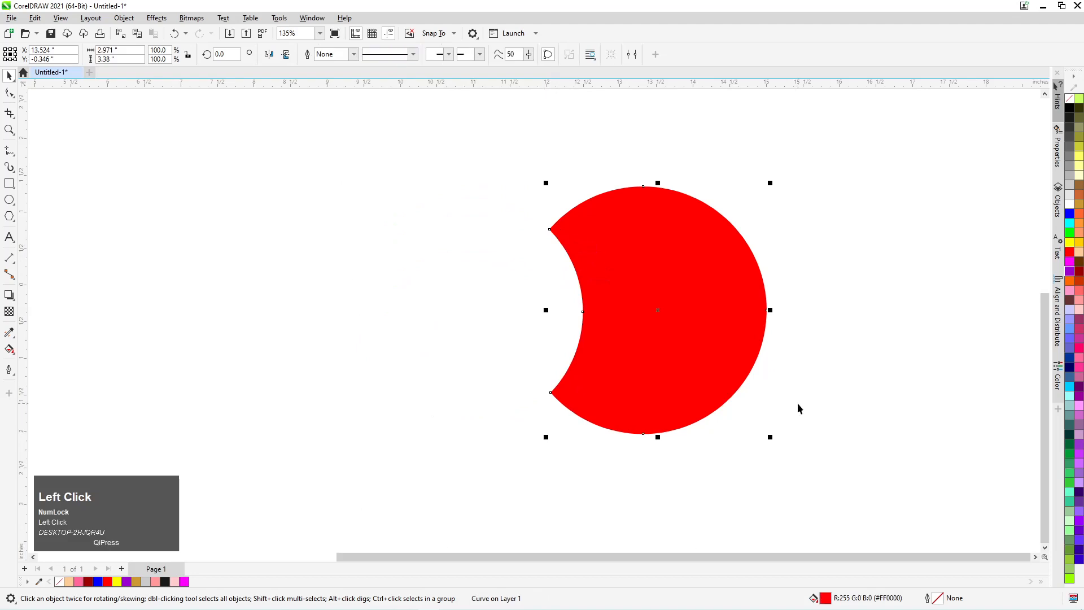
key("ctrl+z")
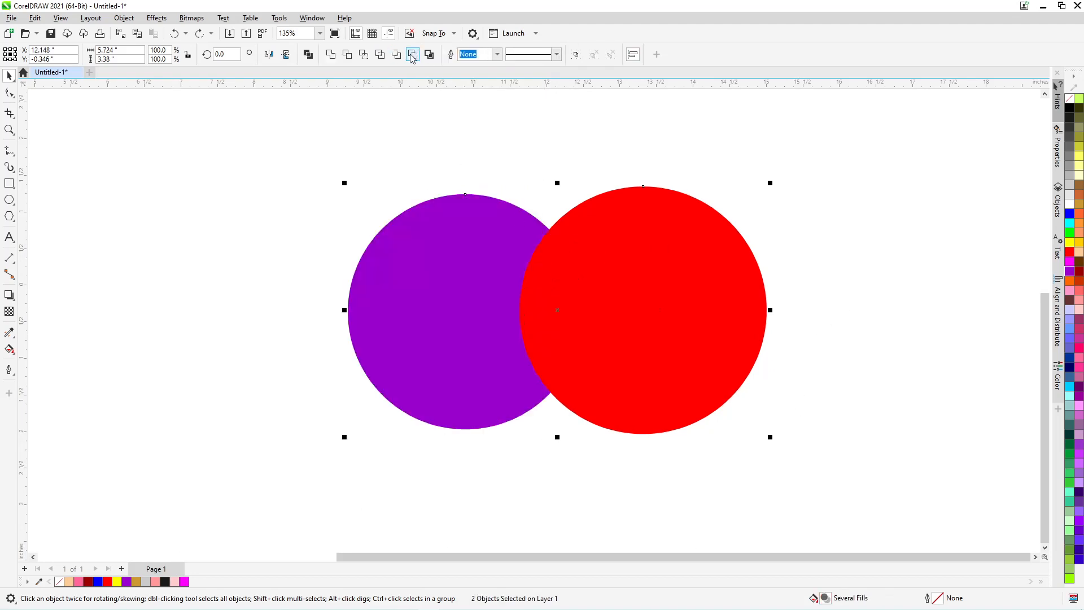
Step: Subtract the red circle from the purple one with Back minus front, and undo the subtraction
left_click(258, 338)
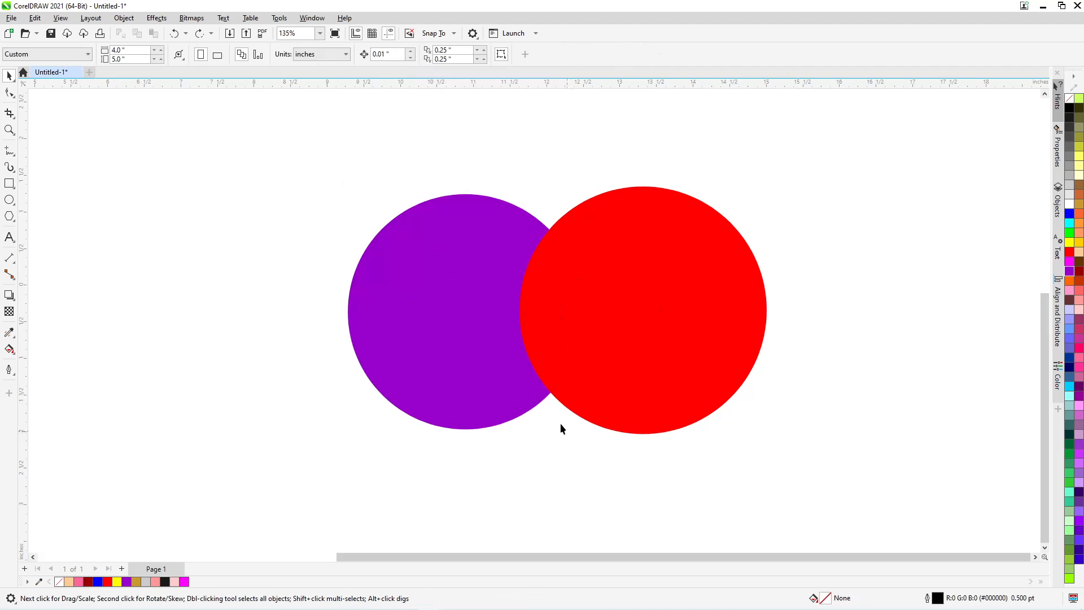
left_click_drag(277, 141, 879, 500)
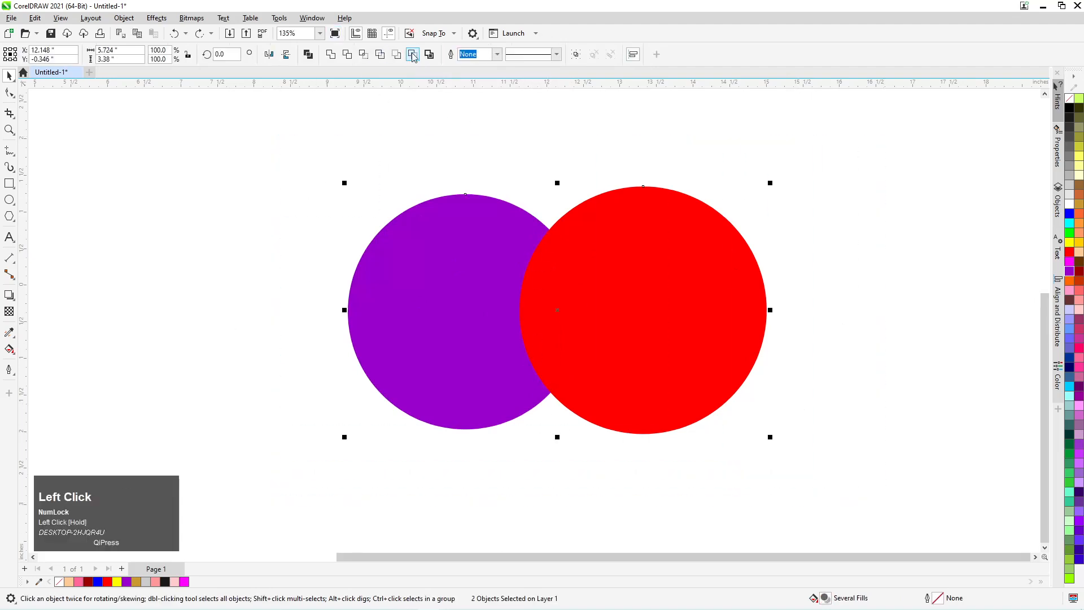
left_click(416, 55)
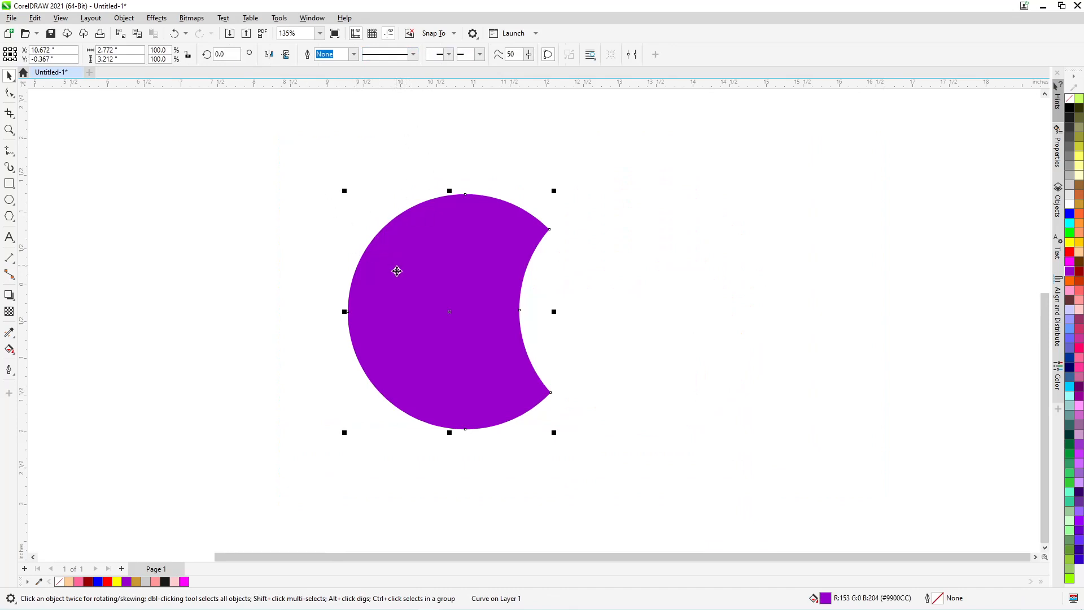
key("ctrl+z")
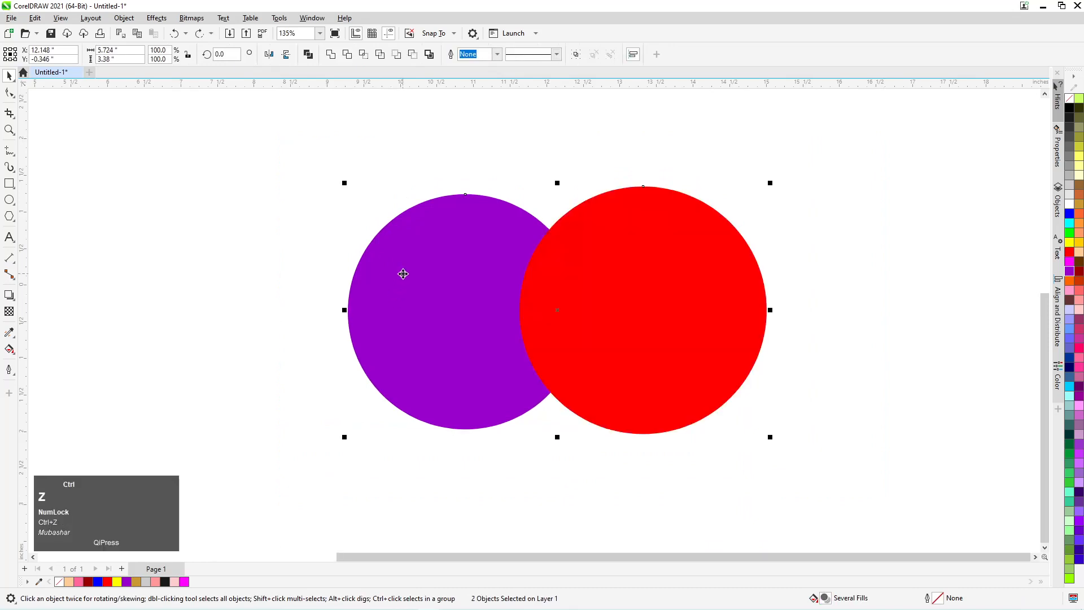
left_click(357, 253)
left_click(600, 261)
left_click(403, 267)
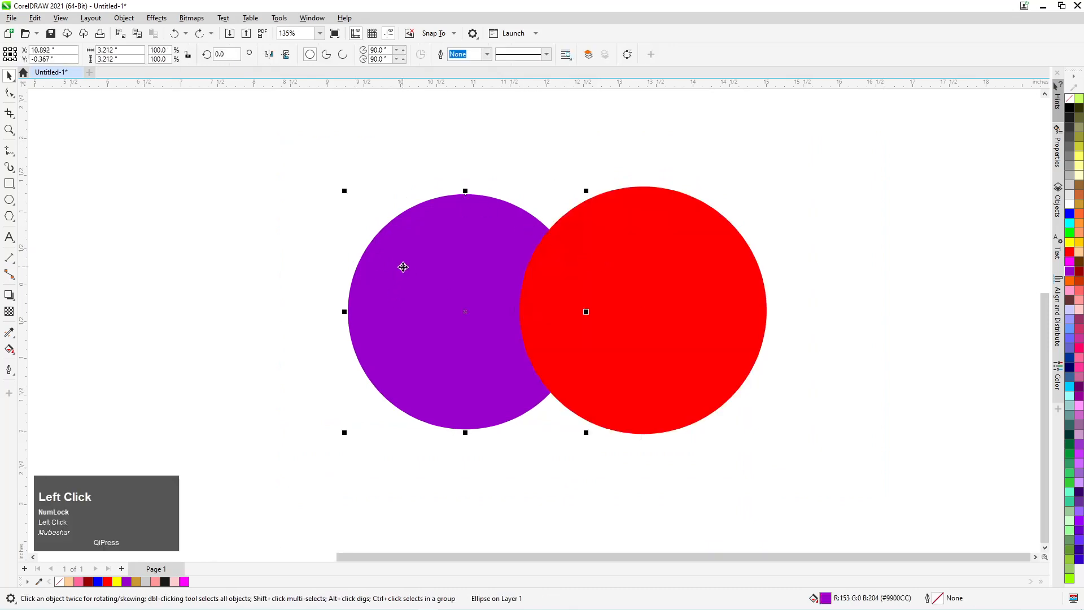
Step: Create a boundary around the purple and red circles and move the new outline to the right of them
left_click_drag(282, 125, 915, 455)
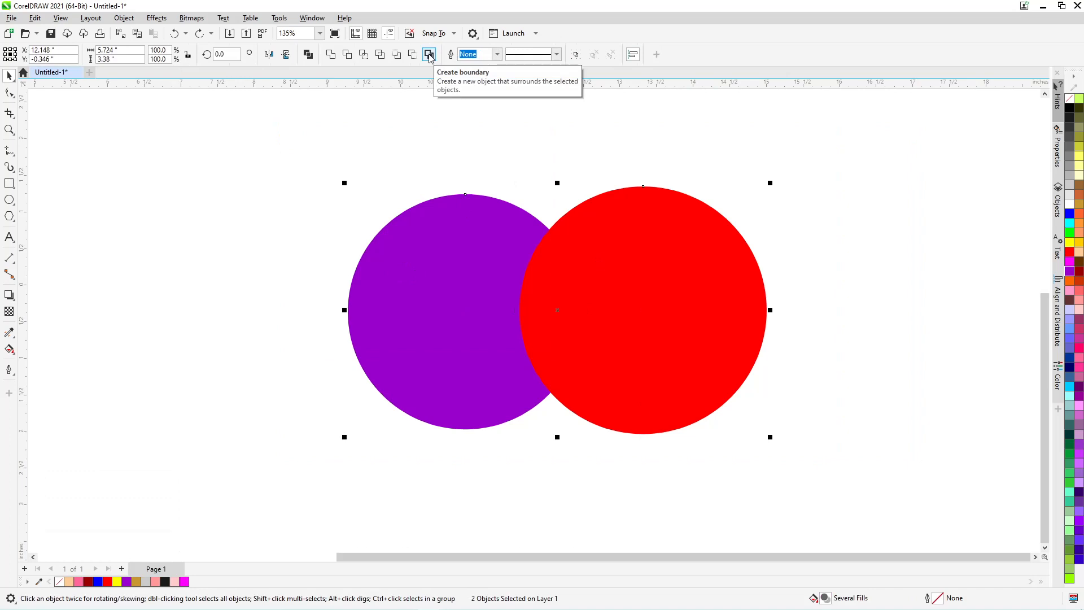
left_click(429, 56)
left_click(309, 152)
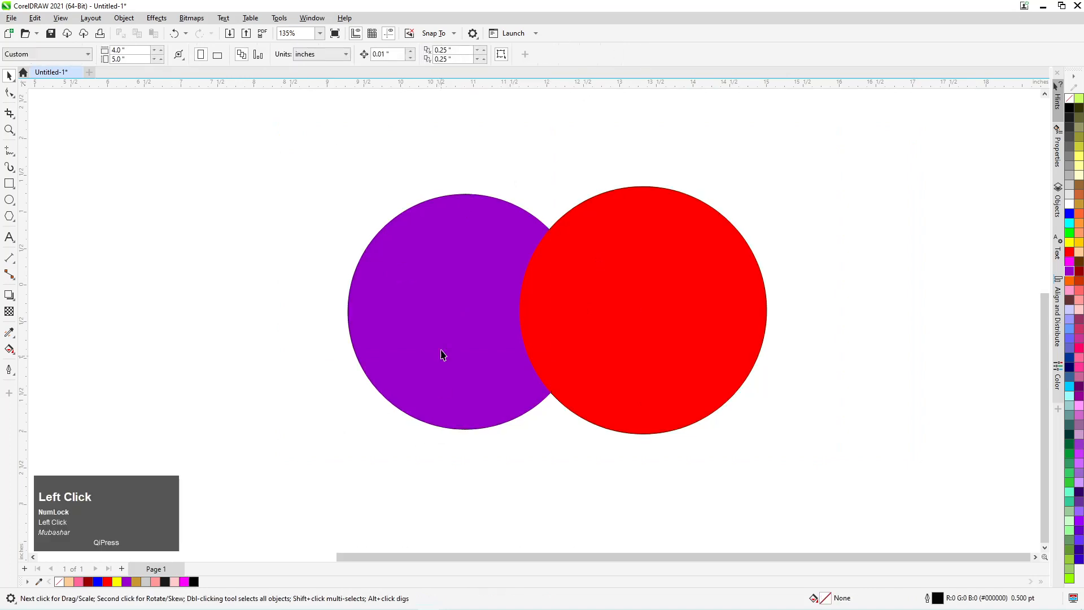
left_click_drag(433, 327, 685, 391)
left_click_drag(859, 412, 195, 310)
scroll(374, 278, "down", 2)
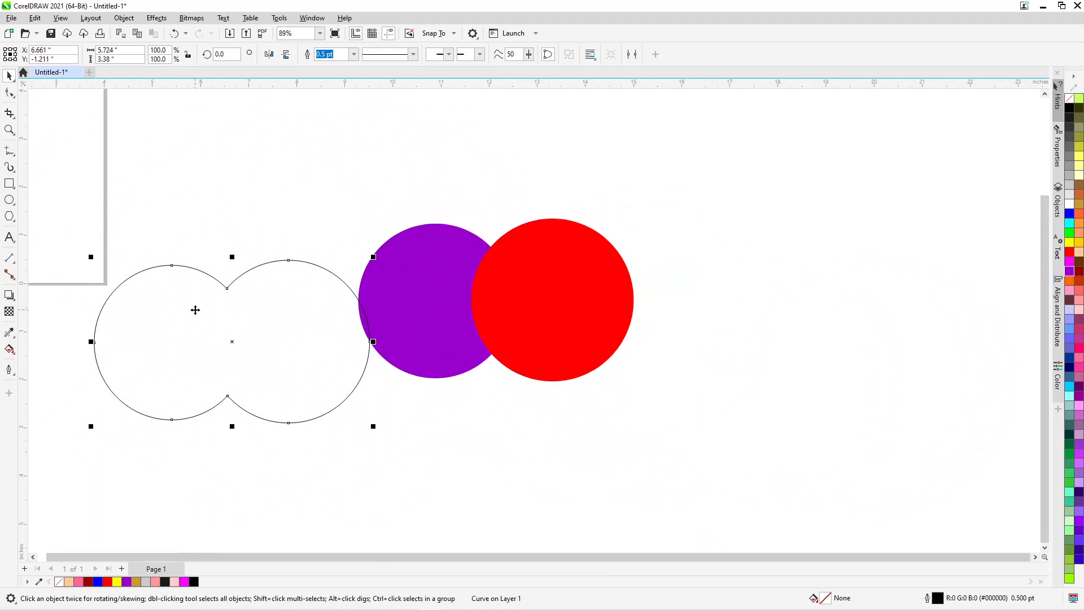
left_click_drag(192, 310, 240, 227)
left_click_drag(295, 249, 769, 220)
Step: Weld the purple and red circles into a single shape, and undo the weld
left_click_drag(321, 163, 670, 416)
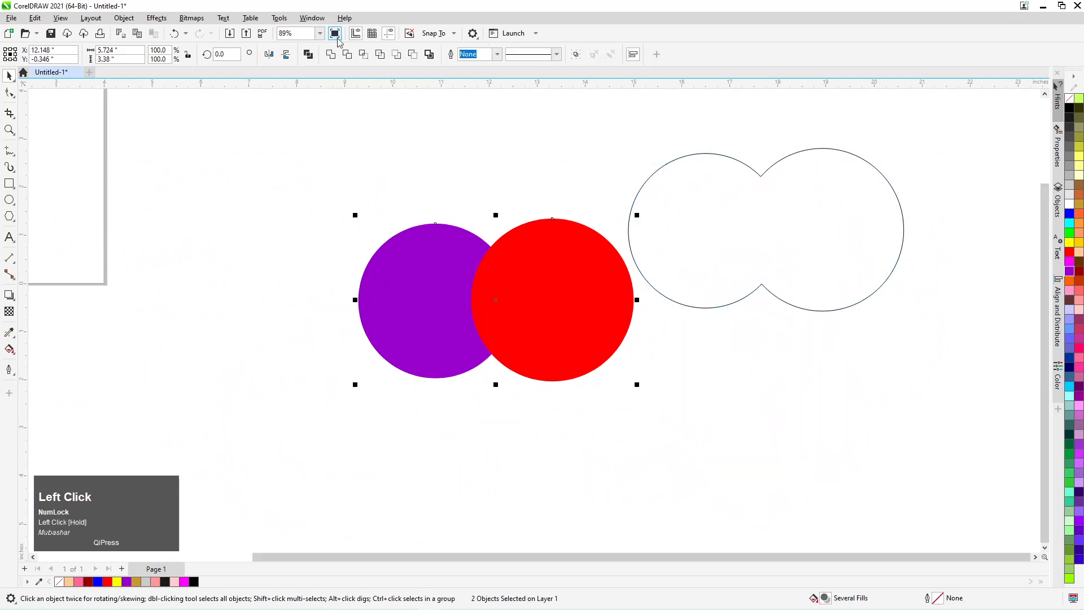
left_click(331, 55)
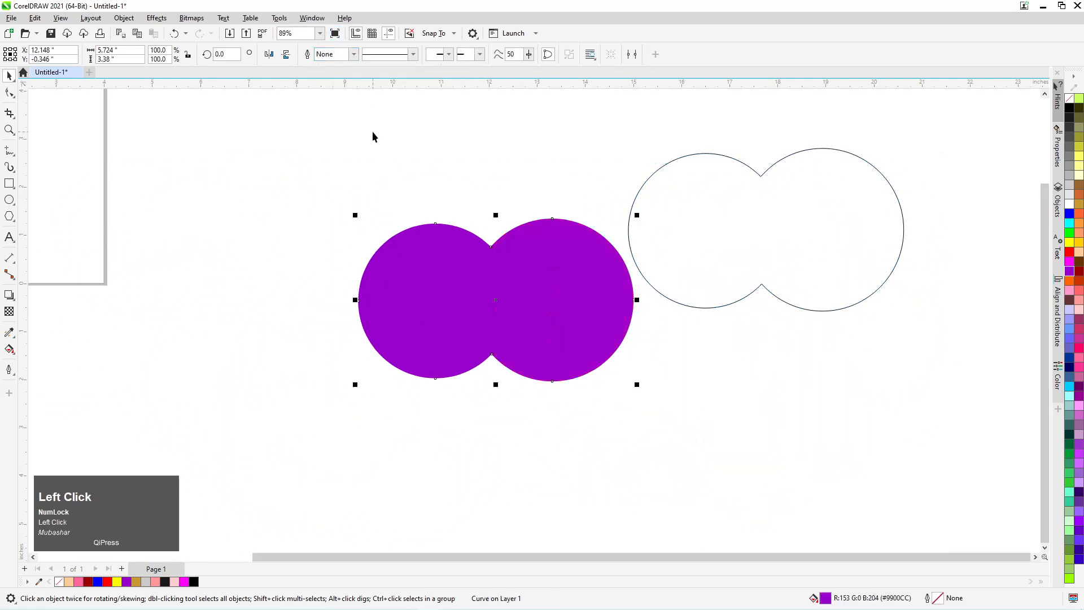
key("ctrl+z")
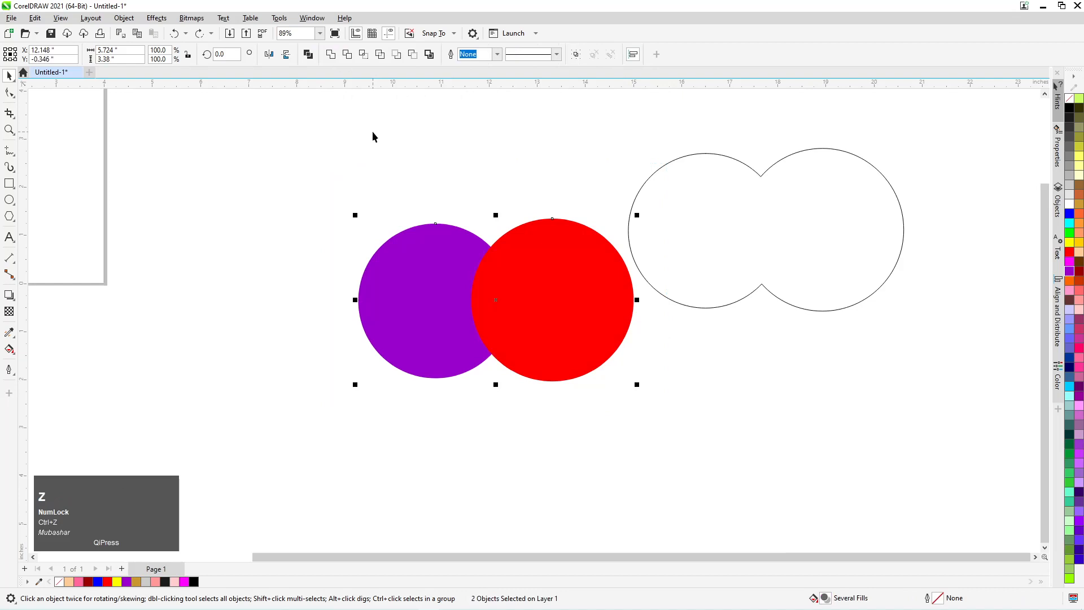
Step: Move the boundary outline further right, and create a second boundary from the two circles, placed below the first
left_click(727, 161)
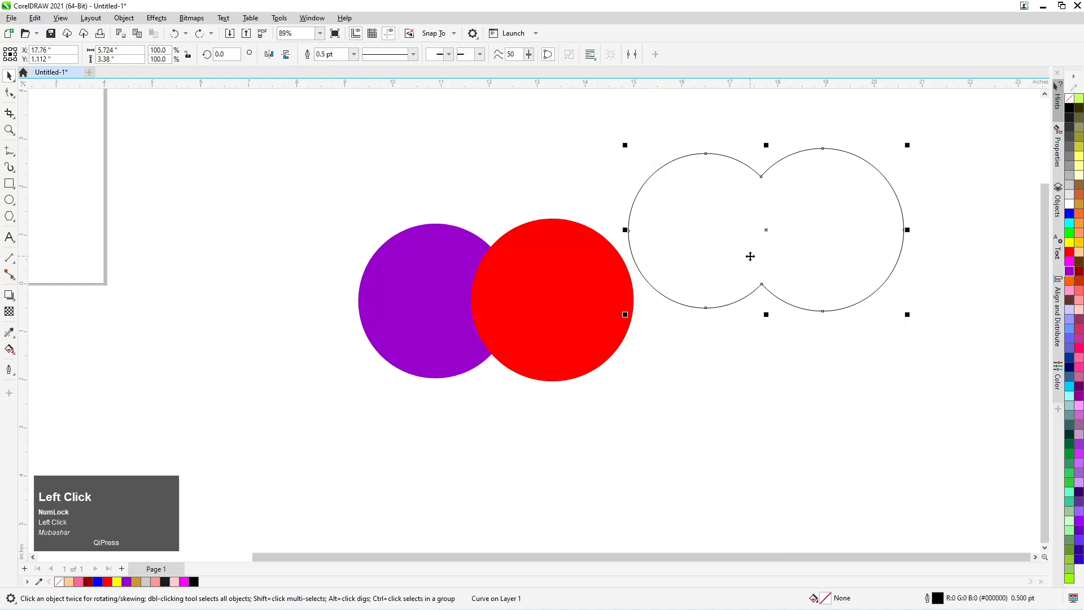
left_click_drag(790, 178, 855, 176)
left_click_drag(286, 176, 685, 459)
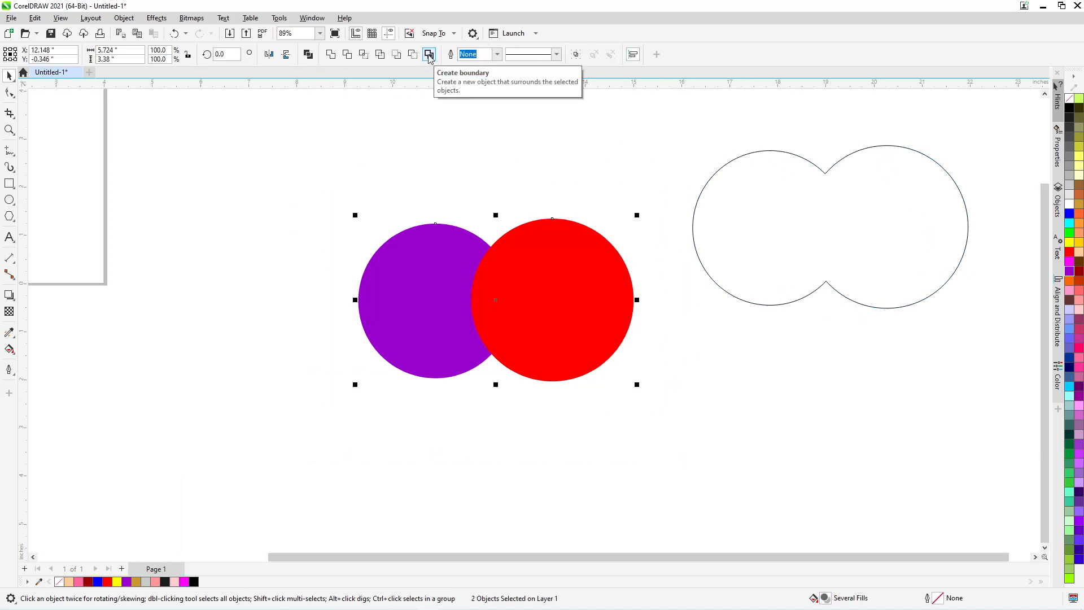
left_click(429, 55)
left_click(290, 224)
left_click_drag(397, 276, 709, 420)
Step: Fill the second boundary shape with dark blue (#000066) and place it directly beneath the first outline
left_click(1078, 300)
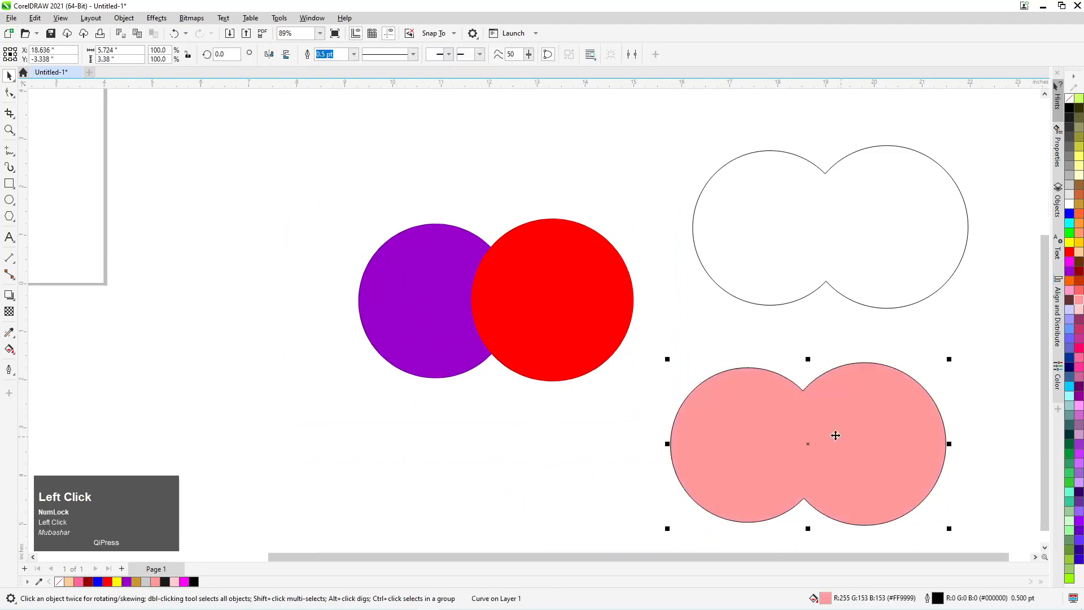
left_click_drag(836, 435, 729, 411)
left_click(1069, 368)
left_click_drag(713, 455, 842, 414)
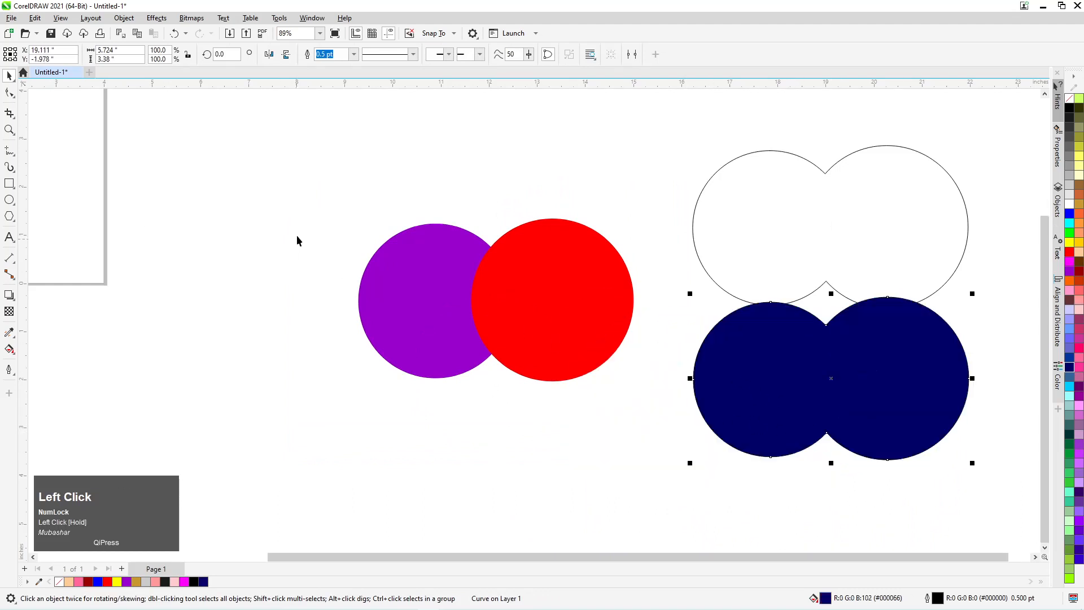
Step: Draw a square about 4.2 inches wide and an overlapping circle about 5.2 inches across, and move both up over the page's lower edge
scroll(301, 199, "down", 2)
left_click(9, 183)
left_click_drag(116, 249, 217, 349)
left_click(9, 199)
mouse_move(146, 301)
left_mouse_down()
mouse_move(240, 413)
mouse_move(275, 426)
left_mouse_up()
left_click(9, 75)
left_click_drag(84, 210, 315, 440)
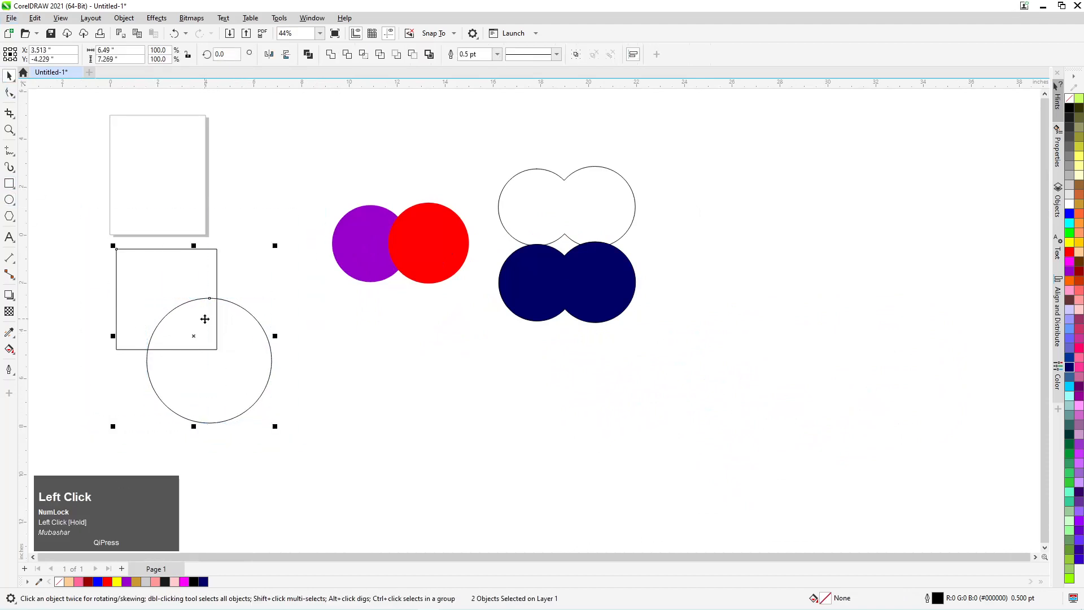
left_click_drag(205, 319, 198, 266)
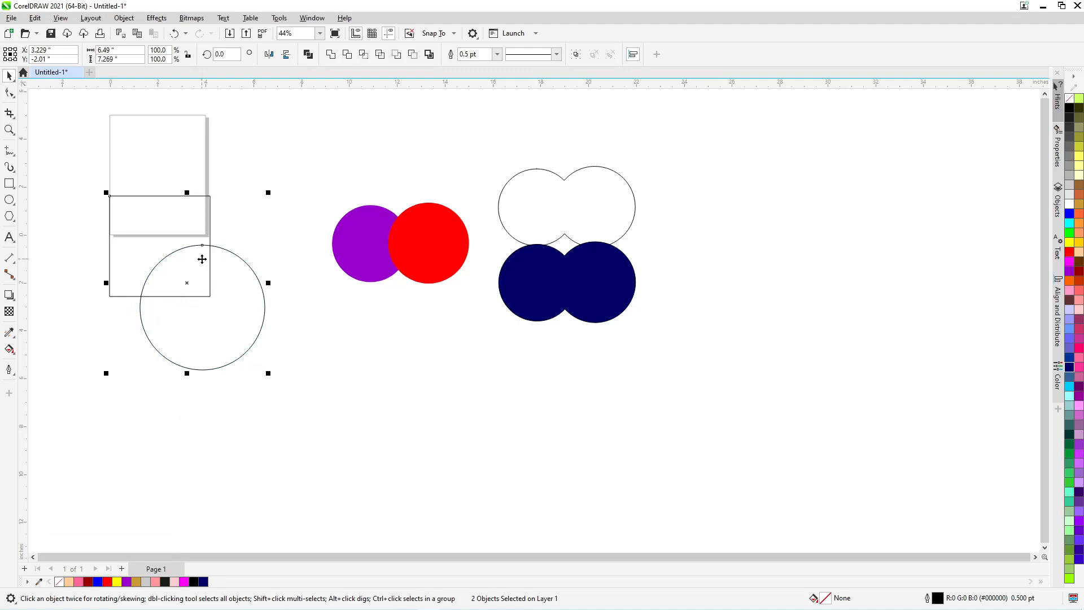
Step: Create a boundary around the square and circle, move it to the right of the dark blue shape, and fill it with orange-red
left_click(428, 54)
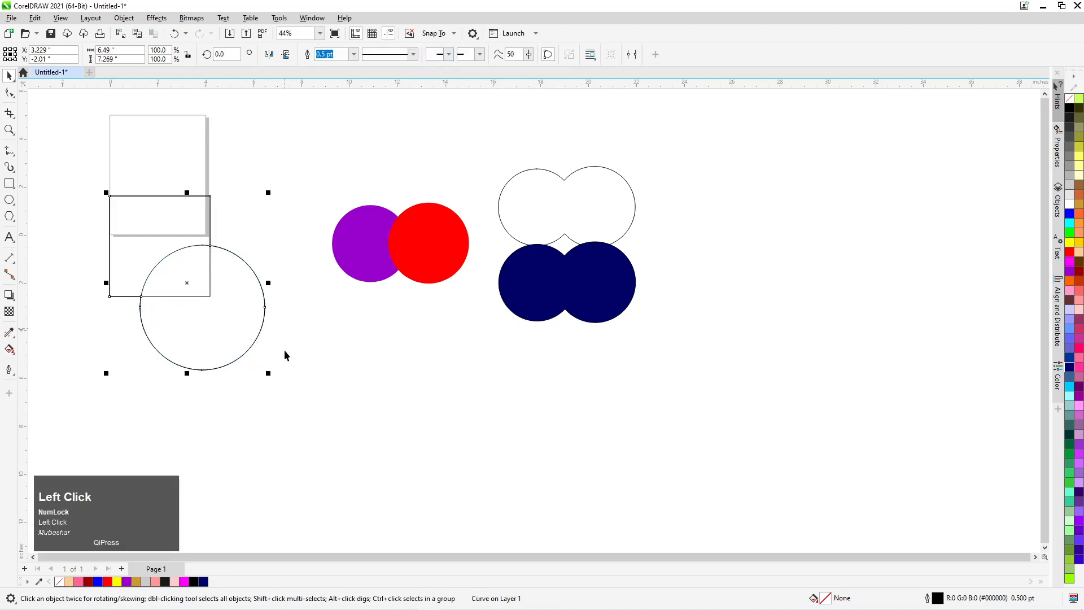
left_click_drag(151, 209, 773, 220)
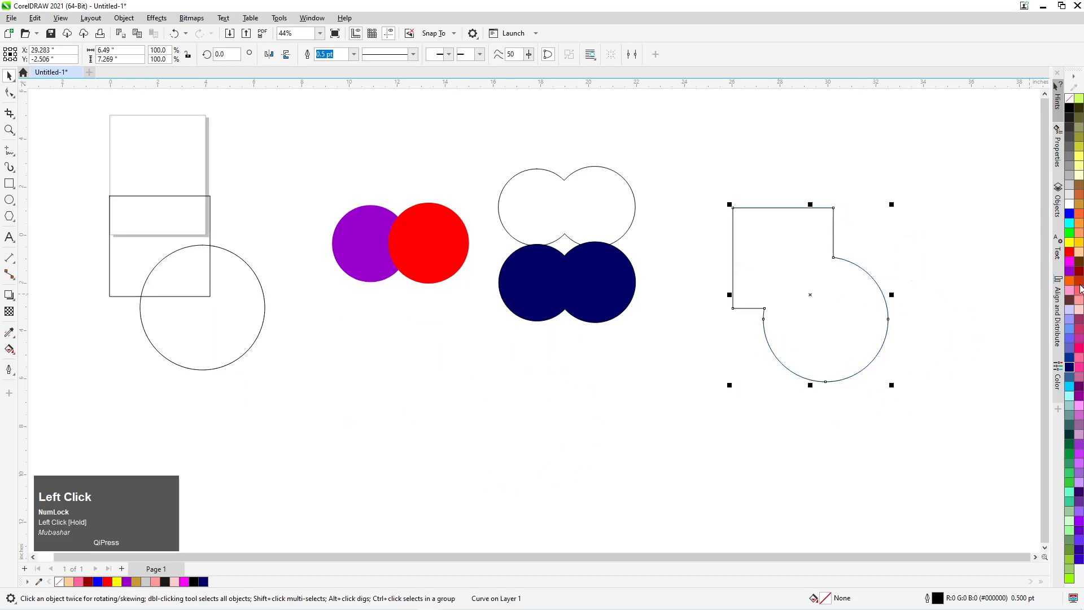
left_click(1079, 291)
Step: Weld the original unfilled square and circle into a single shape
left_click(202, 244)
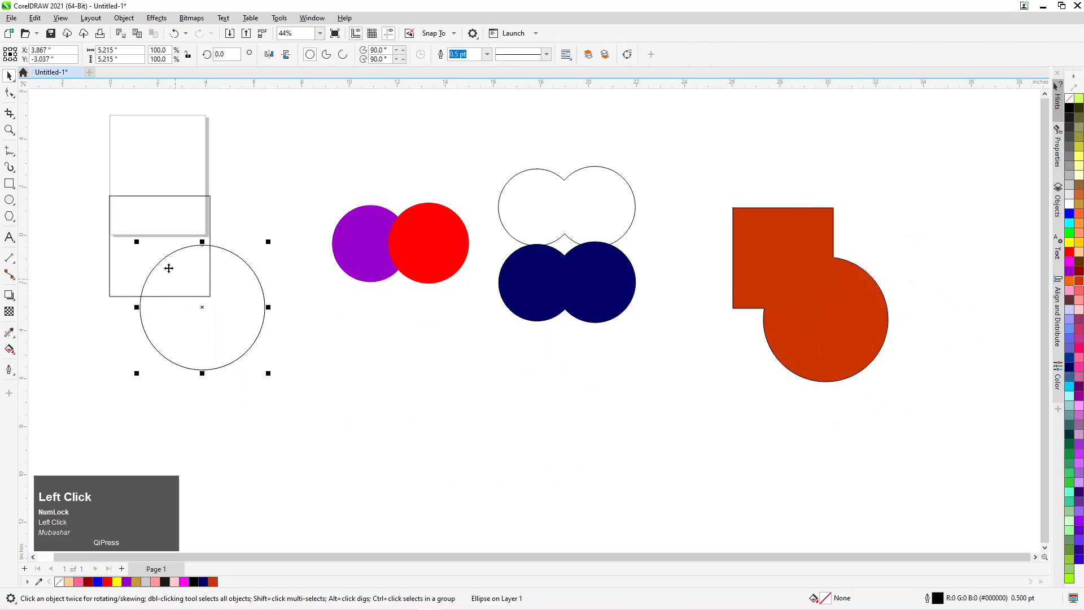
left_click(145, 215)
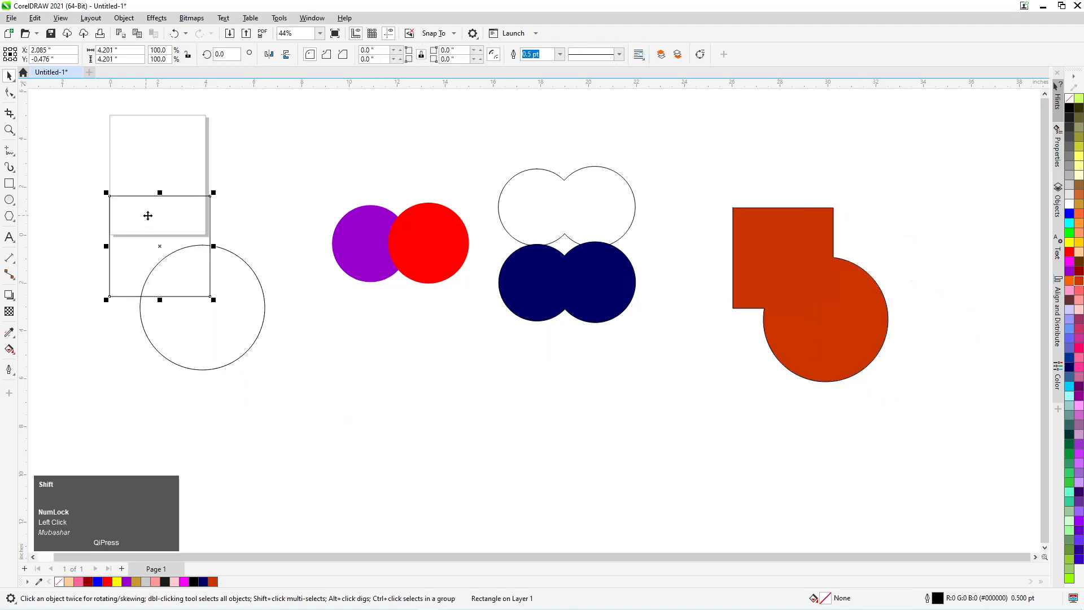
left_click(218, 319, "shift")
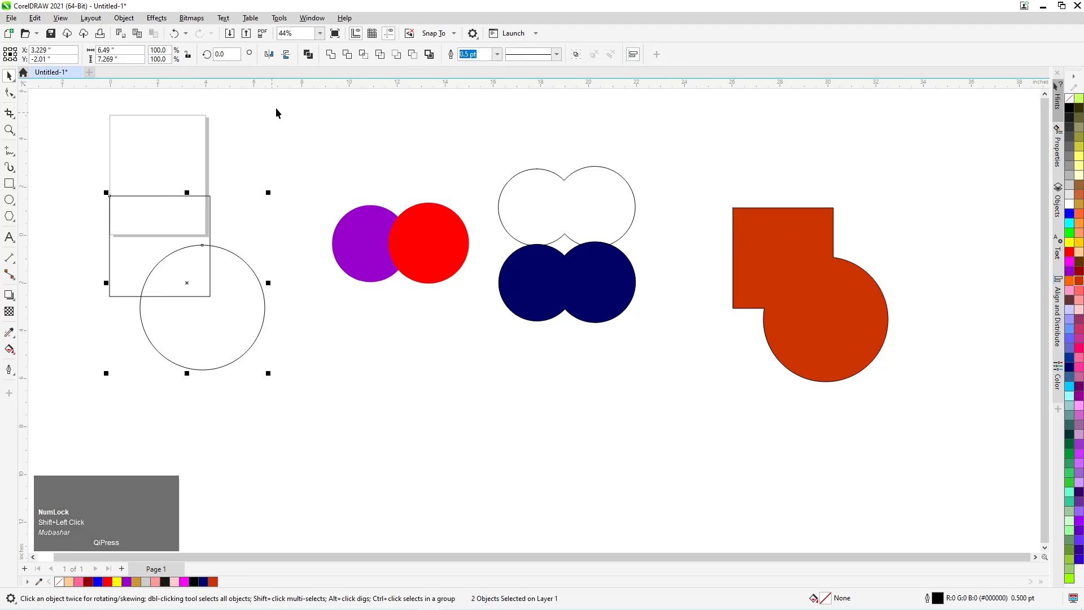
left_click(330, 54)
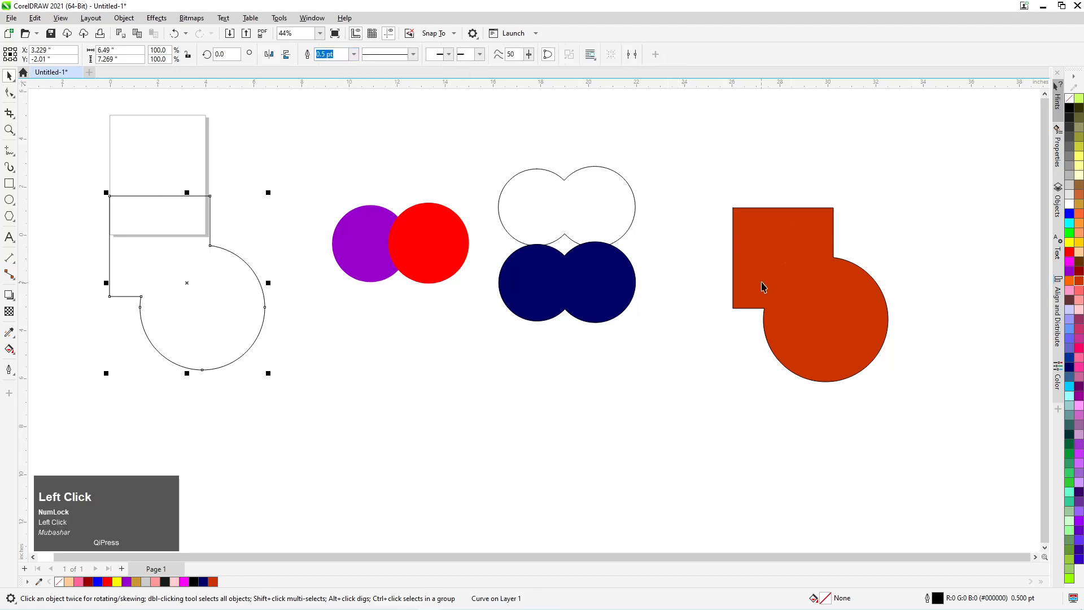
Step: Move the unfilled two-circle outline up, clear of the dark blue shape, and select the purple and red circles
left_click_drag(547, 220, 543, 182)
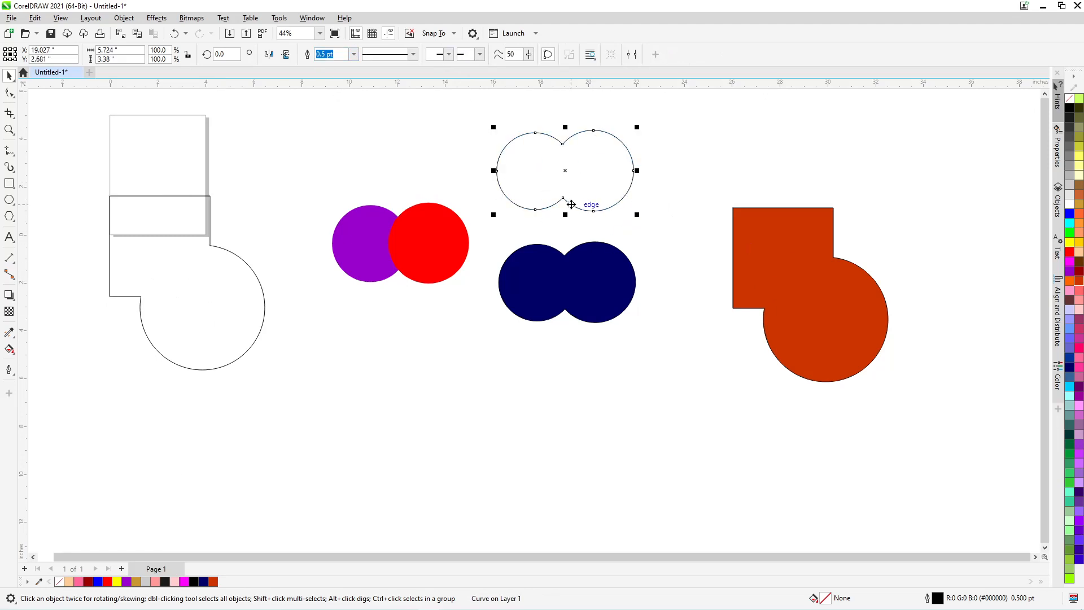
left_click_drag(322, 172, 502, 294)
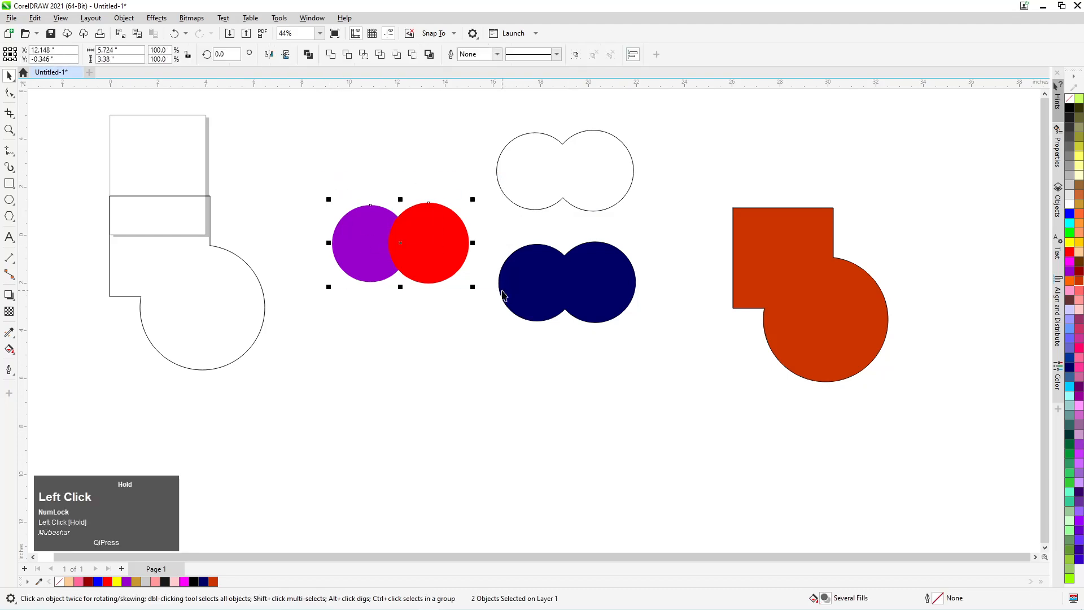